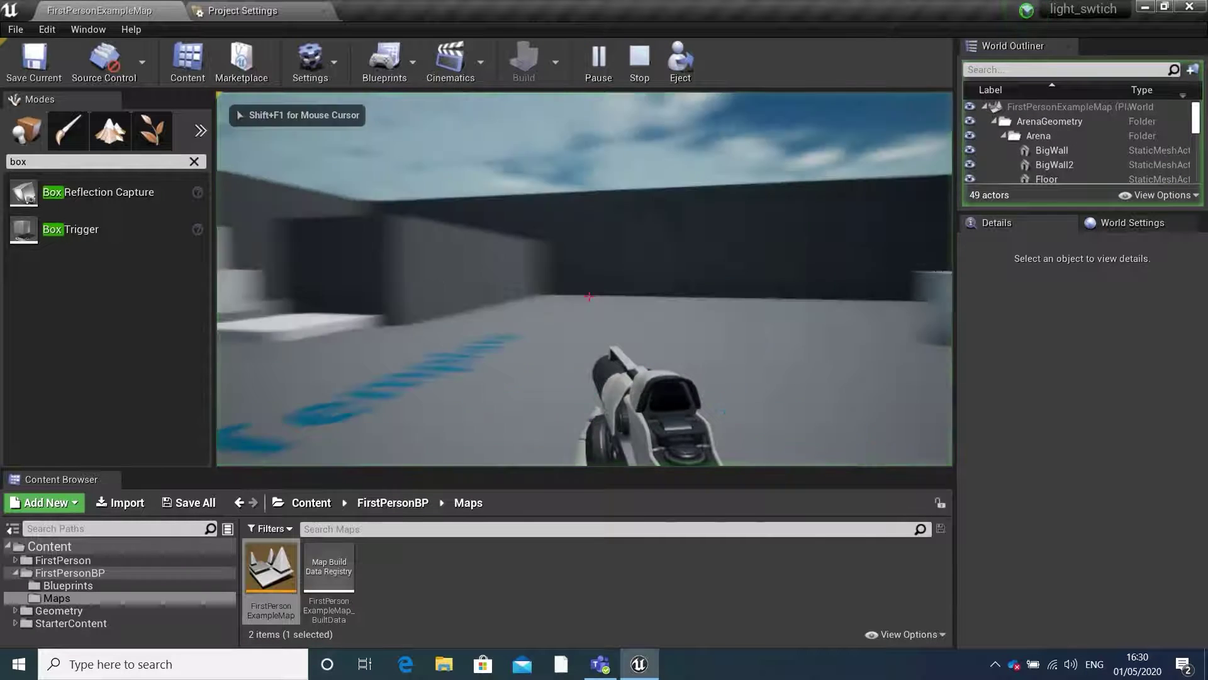
# Walk up to the block with the yellow lever in the running level, trigger the lever and back away.
pyautogui.press('w')
pyautogui.press('w')
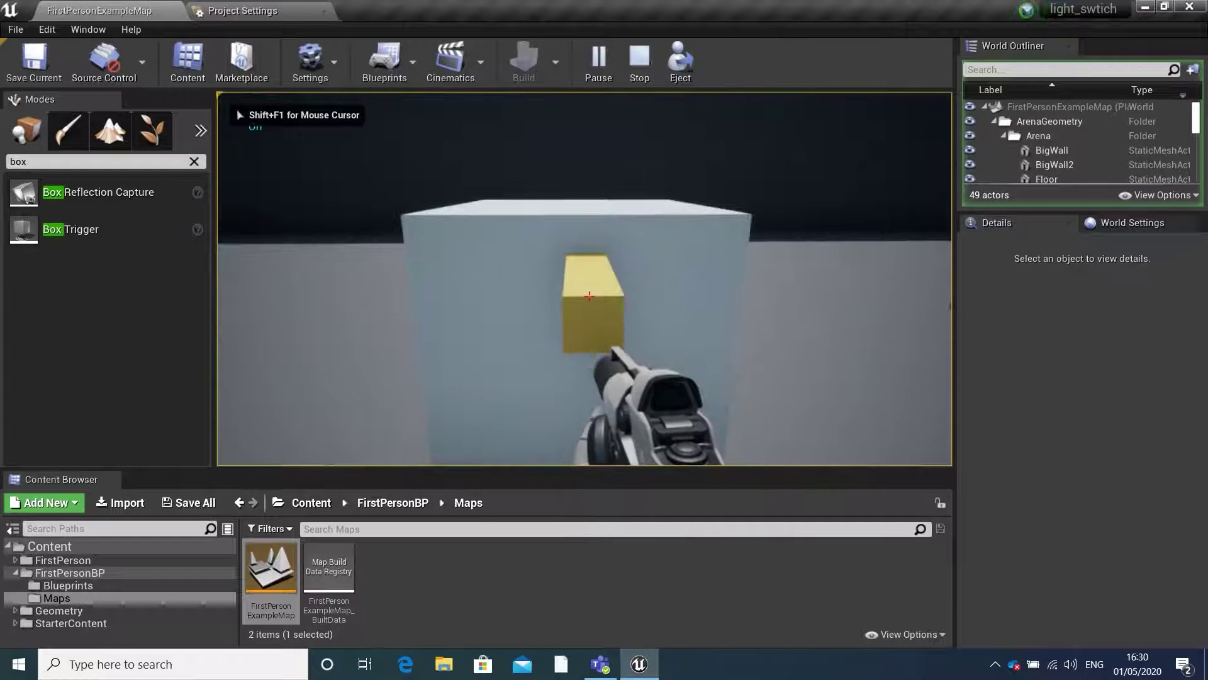
pyautogui.press('e')
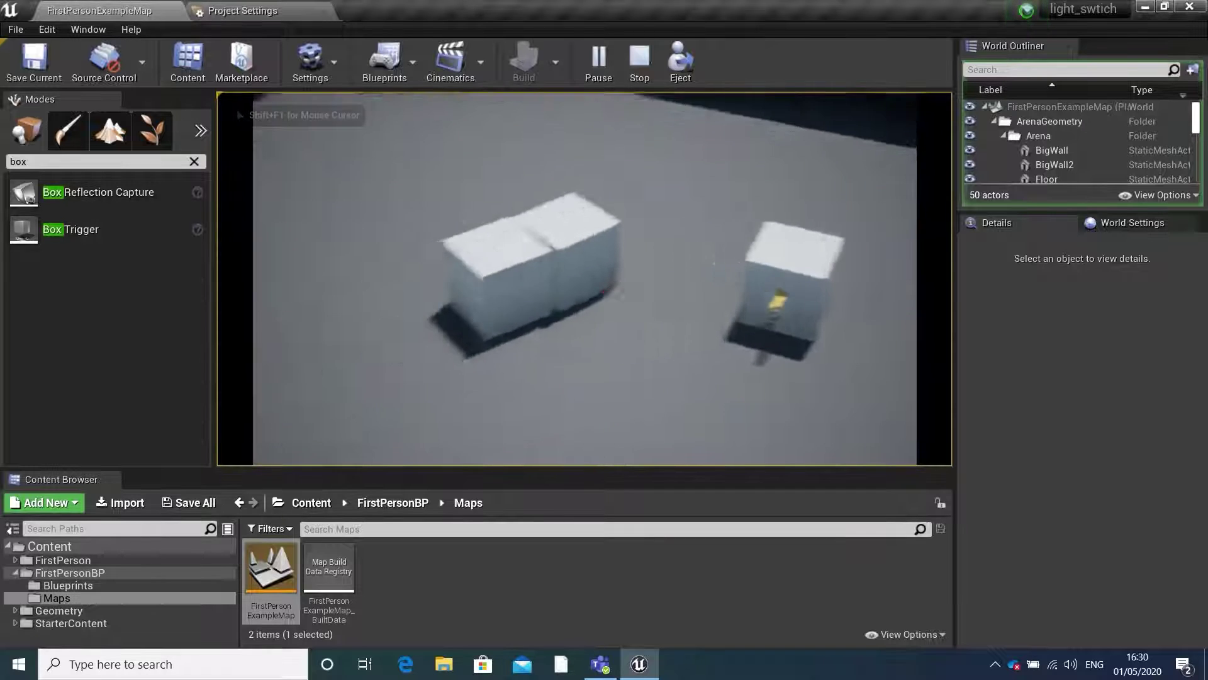
pyautogui.press('s')
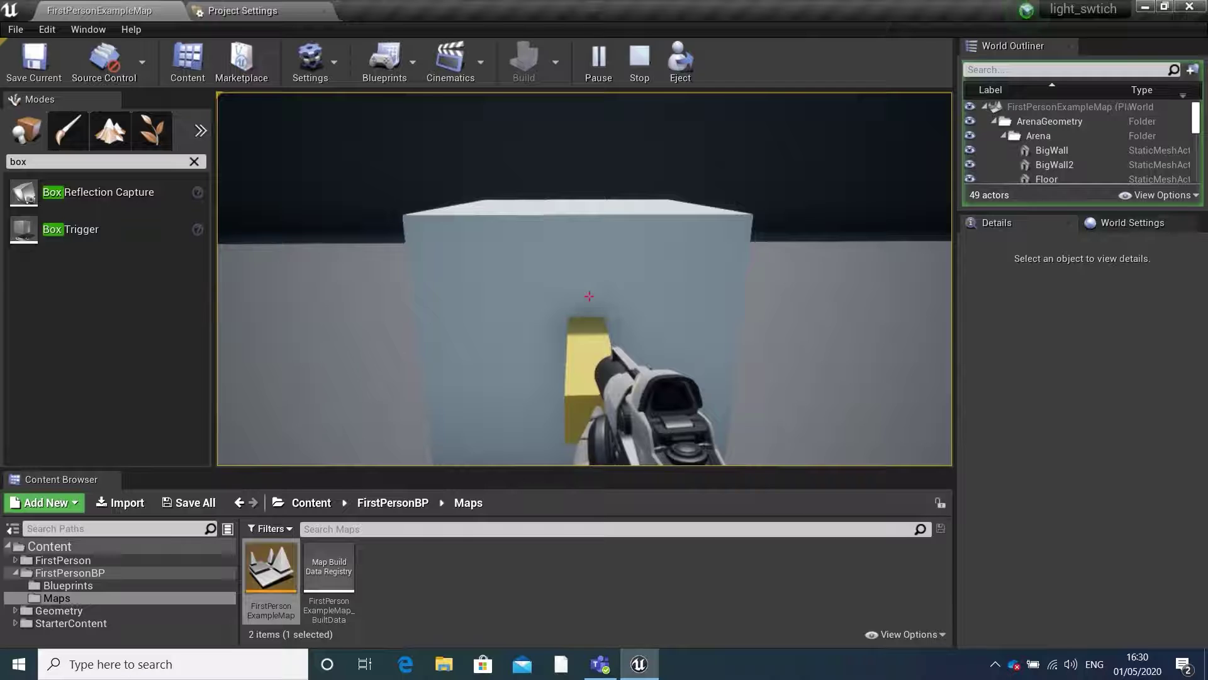
pyautogui.press('s')
pyautogui.press('s')
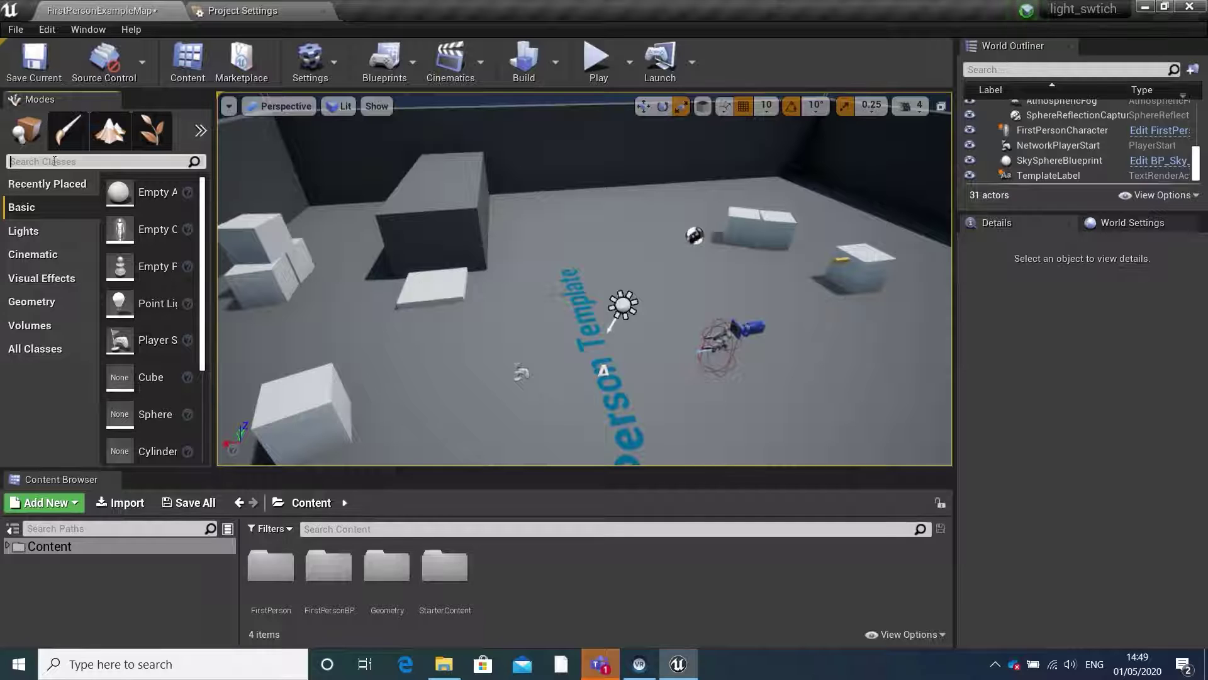
# Search the placeable classes for "box" and place a Box Trigger on the floor in front of the lever block.
pyautogui.click(56, 161)
pyautogui.write('box')
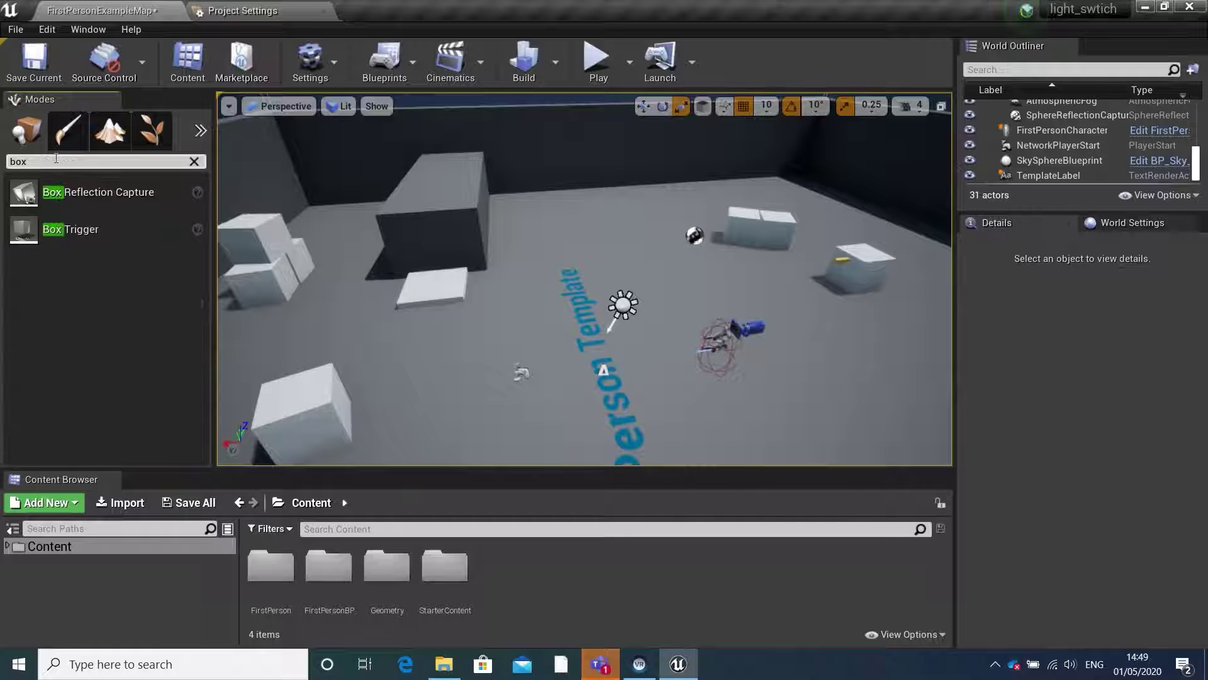
pyautogui.moveTo(179, 237); pyautogui.dragTo(835, 281)
pyautogui.moveTo(584, 279); pyautogui.dragTo(763, 220, button='right')
pyautogui.press('w')
pyautogui.press('w')
pyautogui.moveTo(600, 353); pyautogui.dragTo(600, 353, button='right')
pyautogui.press('w')
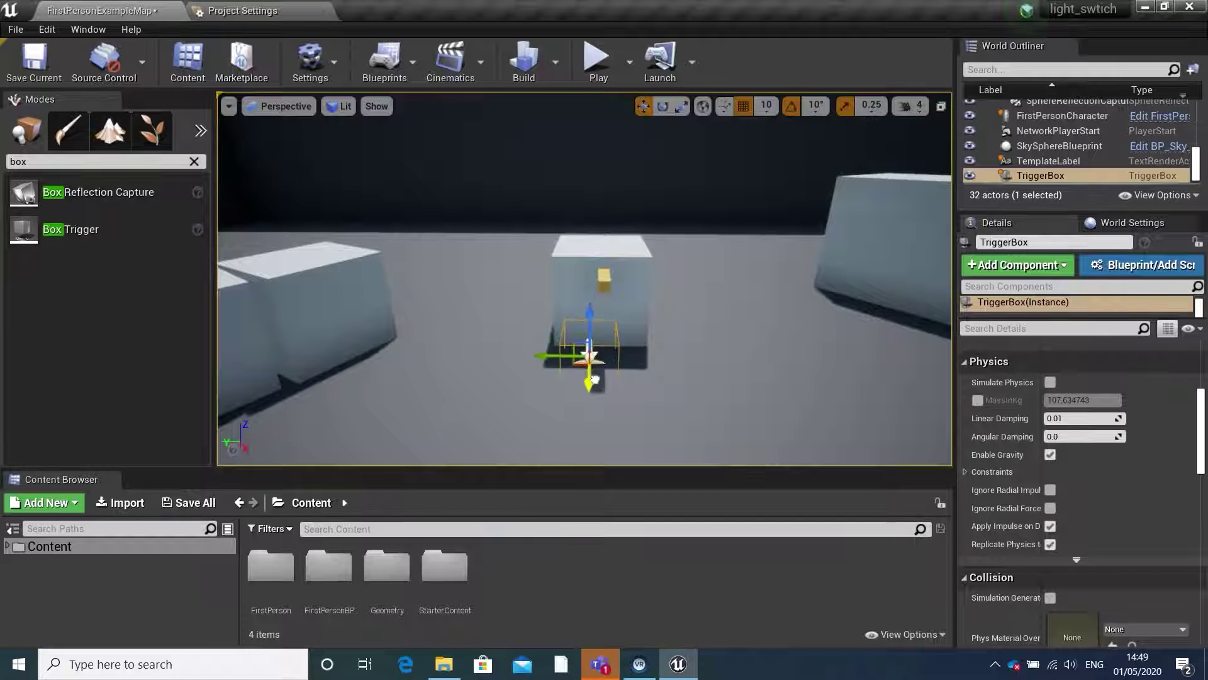
# Scale the trigger box along its axes so it encloses the area in front of the lever block.
pyautogui.press('r')
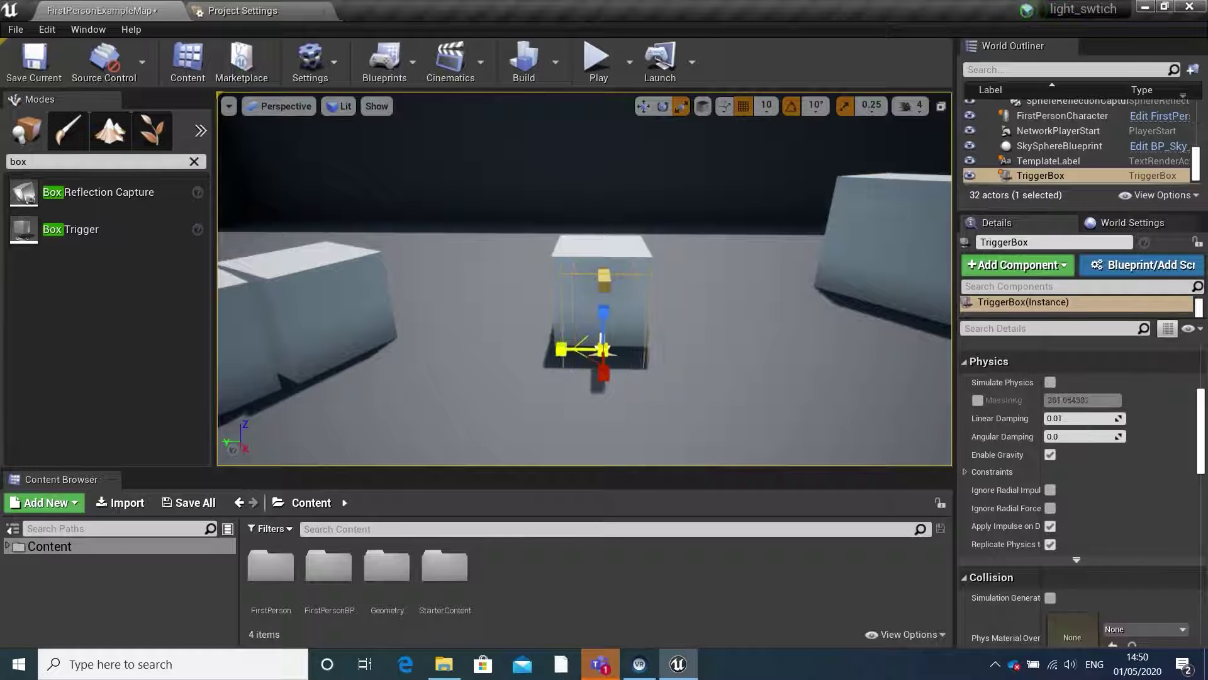
pyautogui.press('a')
pyautogui.moveTo(580, 348); pyautogui.dragTo(793, 365, button='right')
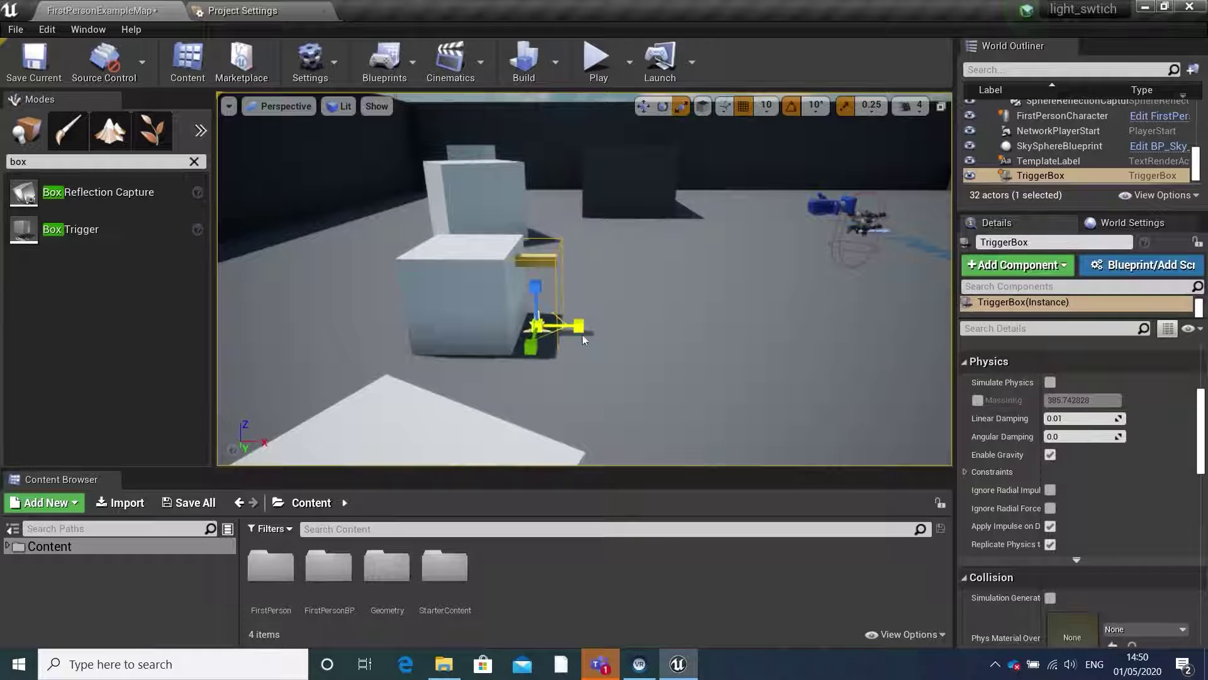
pyautogui.press('d')
pyautogui.moveTo(584, 315); pyautogui.dragTo(382, 332, button='right')
pyautogui.keyDown('alt'); pyautogui.moveTo(500, 338); pyautogui.dragTo(500, 327); pyautogui.keyUp('alt')
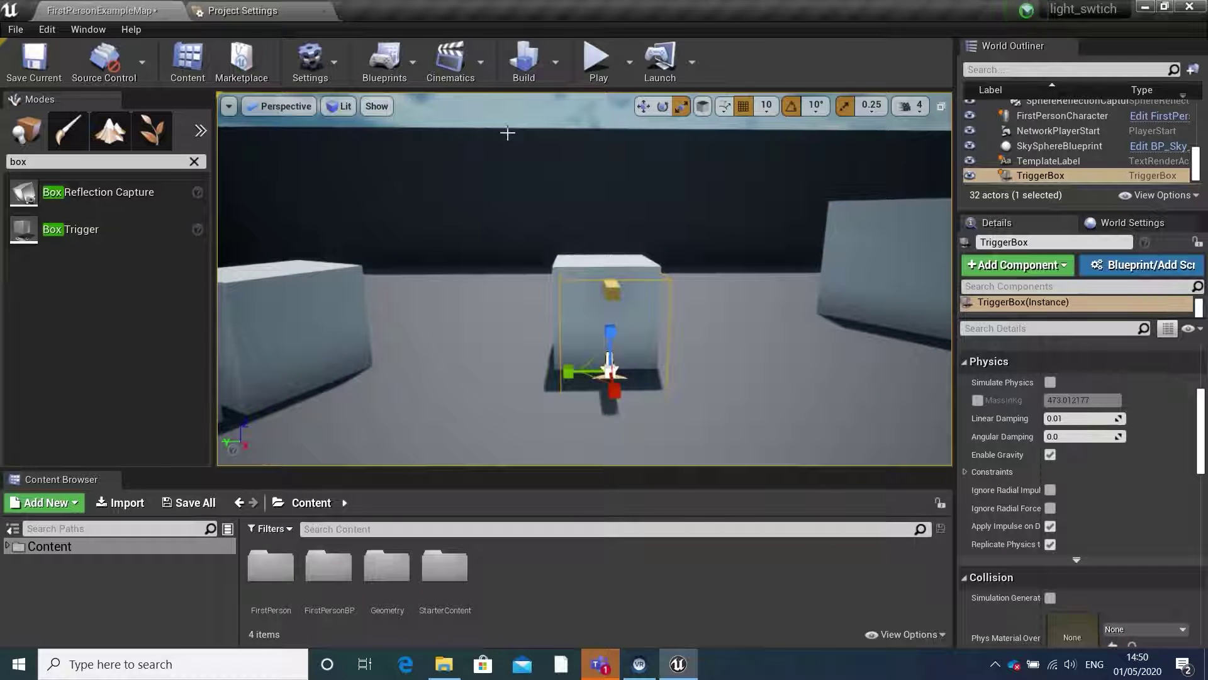
# Open the level blueprint and add an On Actor Begin Overlap event for the trigger box.
pyautogui.click(410, 59)
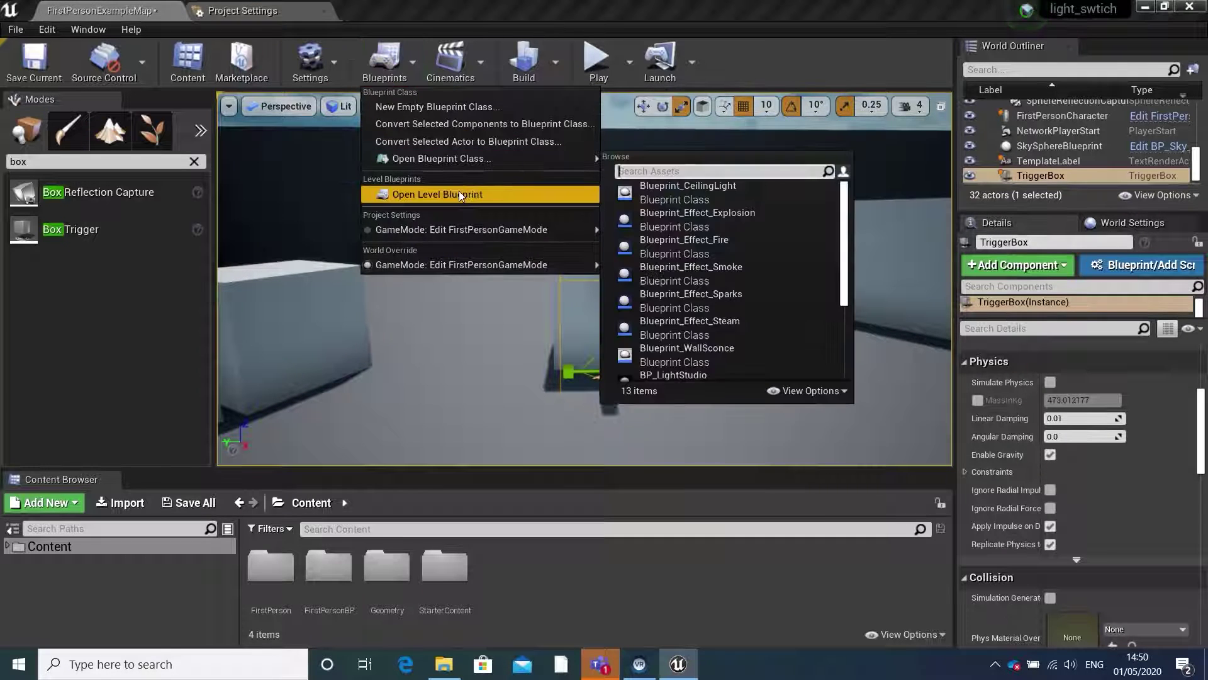
pyautogui.click(459, 193)
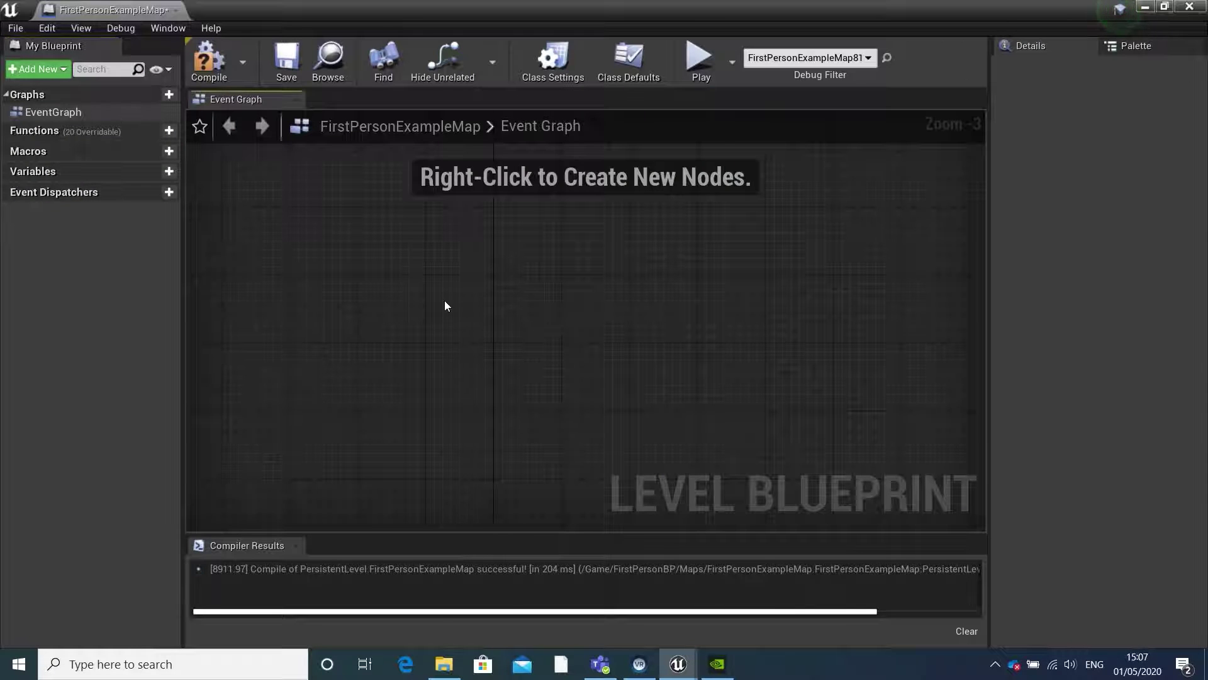
pyautogui.rightClick(444, 301)
pyautogui.click(459, 360)
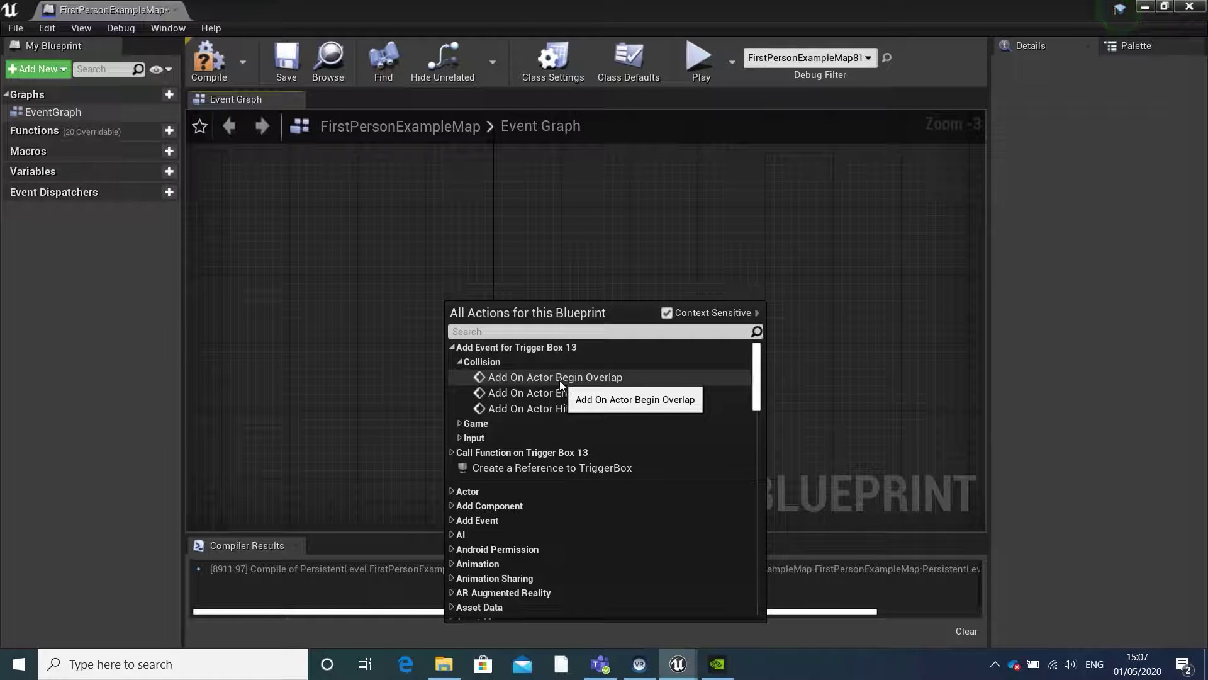
pyautogui.click(560, 378)
# Add an On Actor End Overlap event for the trigger box below the begin overlap event.
pyautogui.rightClick(458, 380)
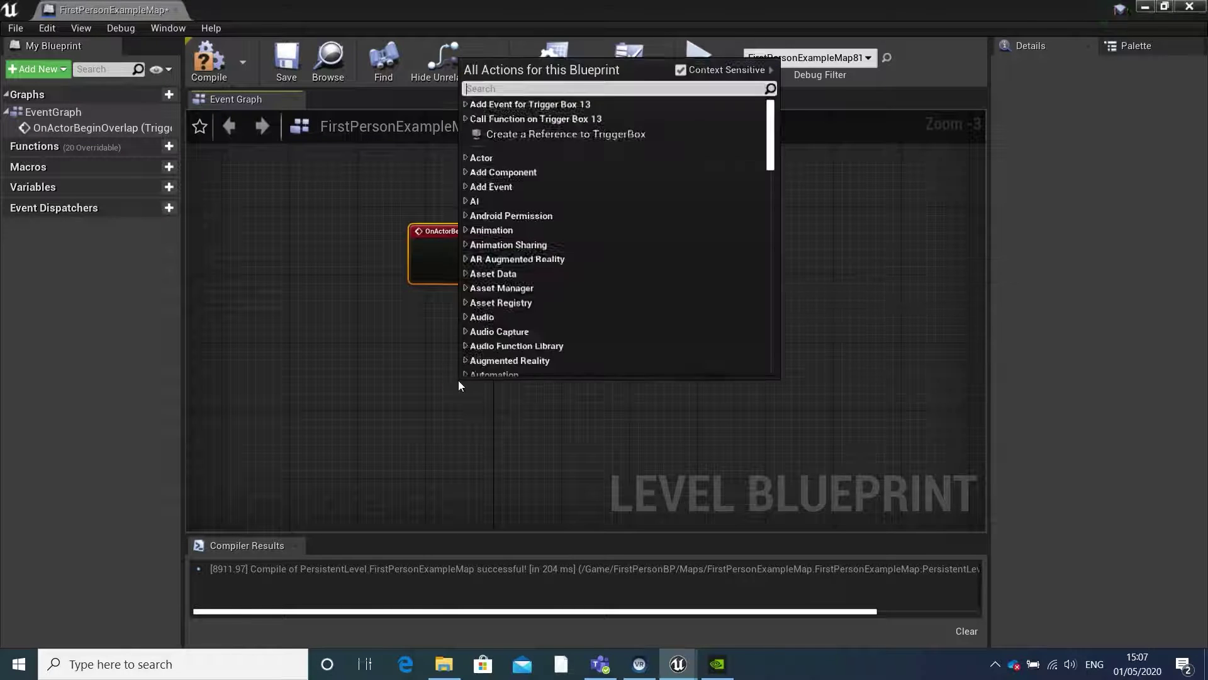
pyautogui.click(469, 105)
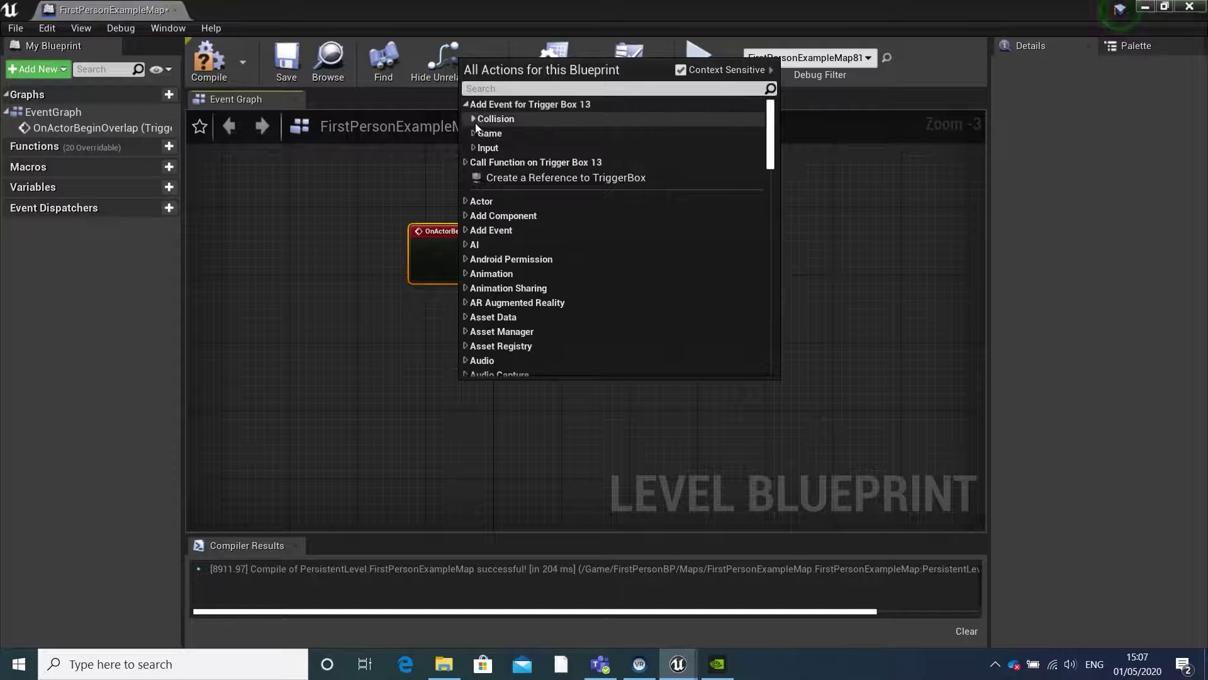
pyautogui.click(474, 122)
pyautogui.click(518, 145)
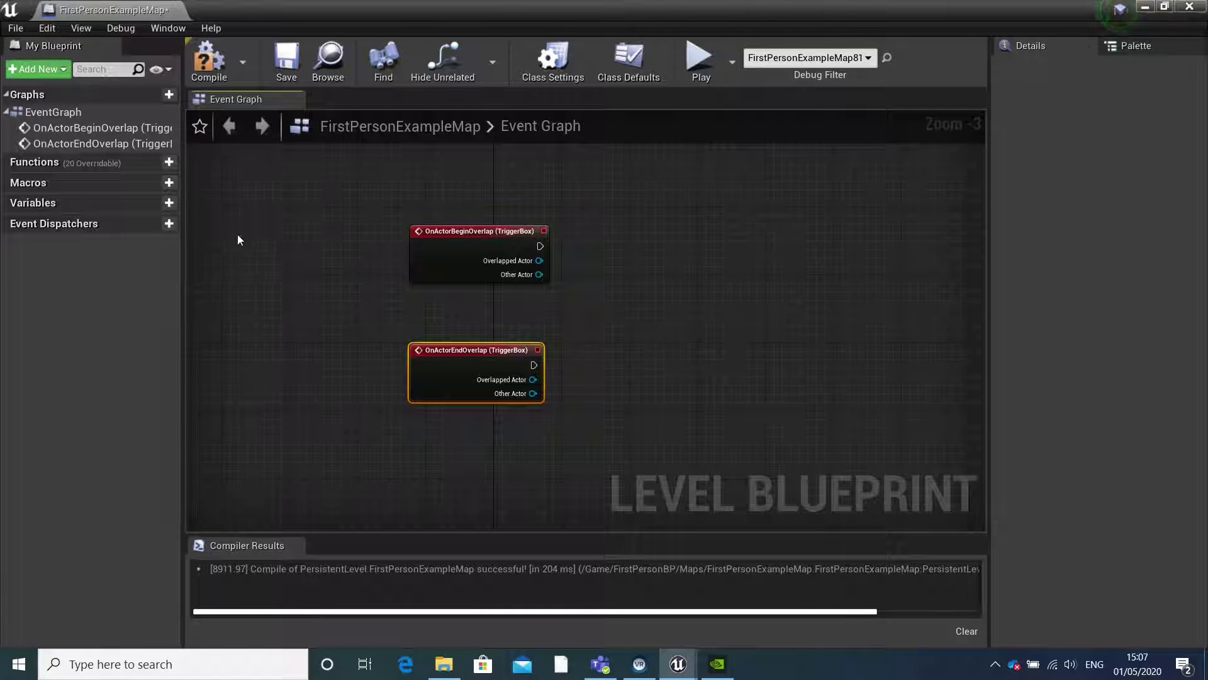
# Create a Boolean variable named On/Off in the level blueprint.
pyautogui.click(171, 205)
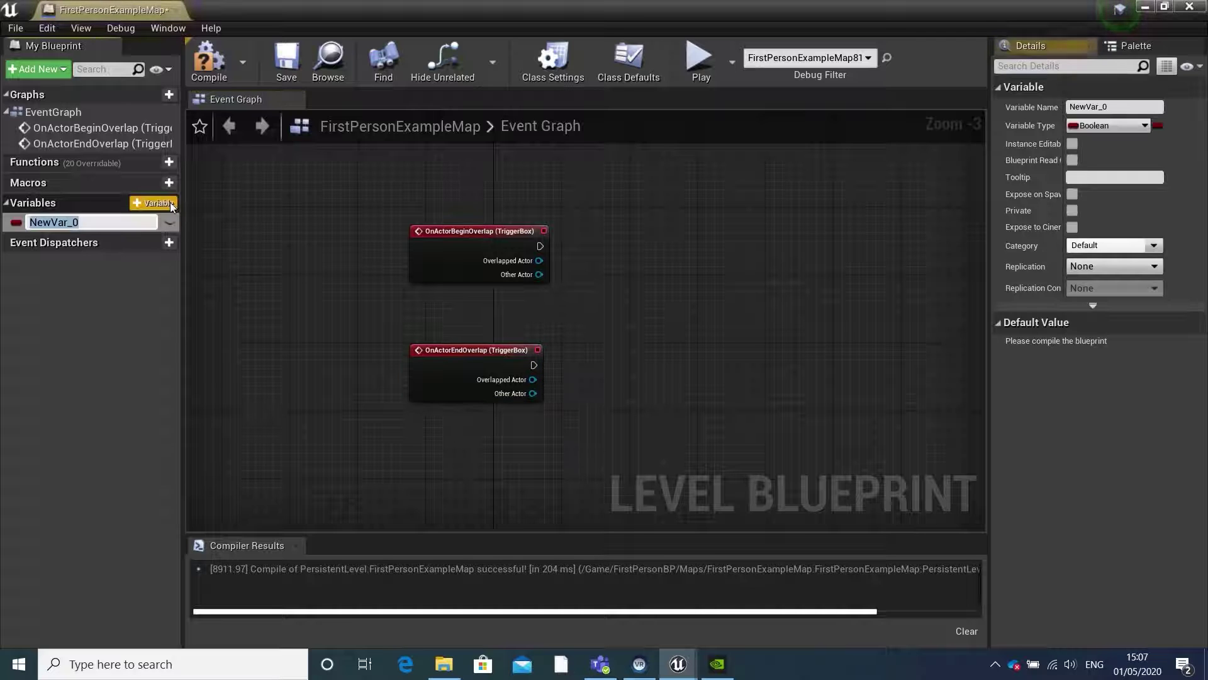
pyautogui.press('capslock')
pyautogui.write('On/')
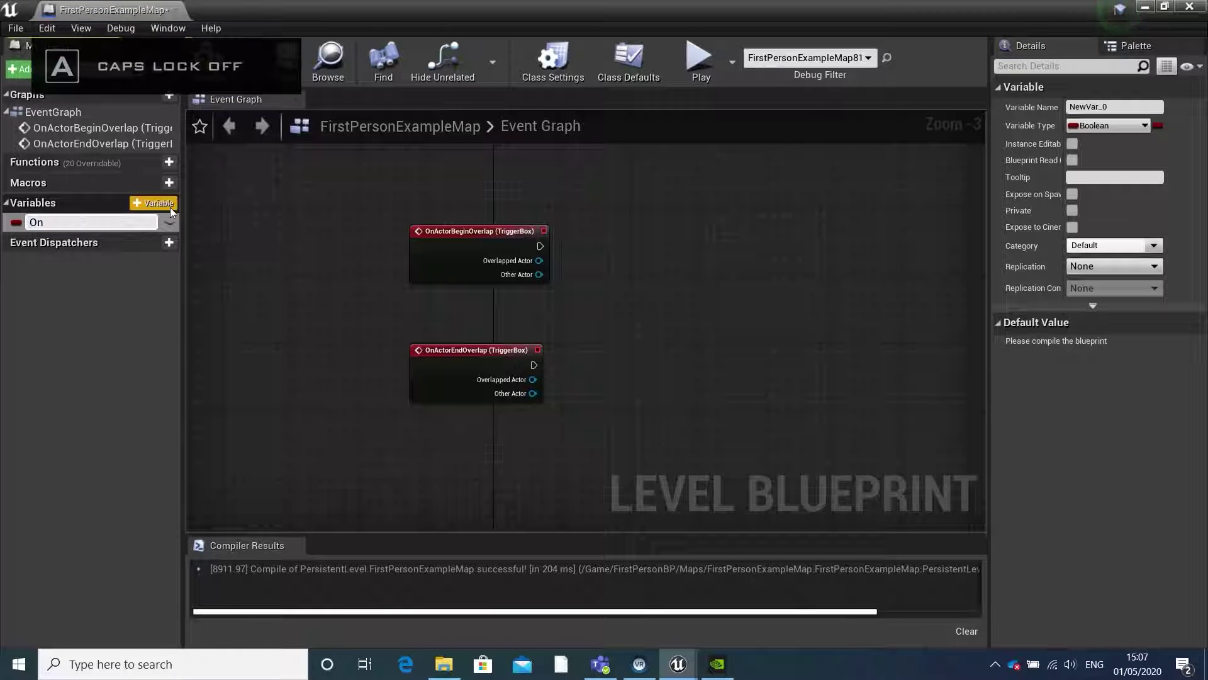
pyautogui.press('capslock')
pyautogui.write('O')
pyautogui.press('capslock')
pyautogui.write('ff')
pyautogui.press('Return')
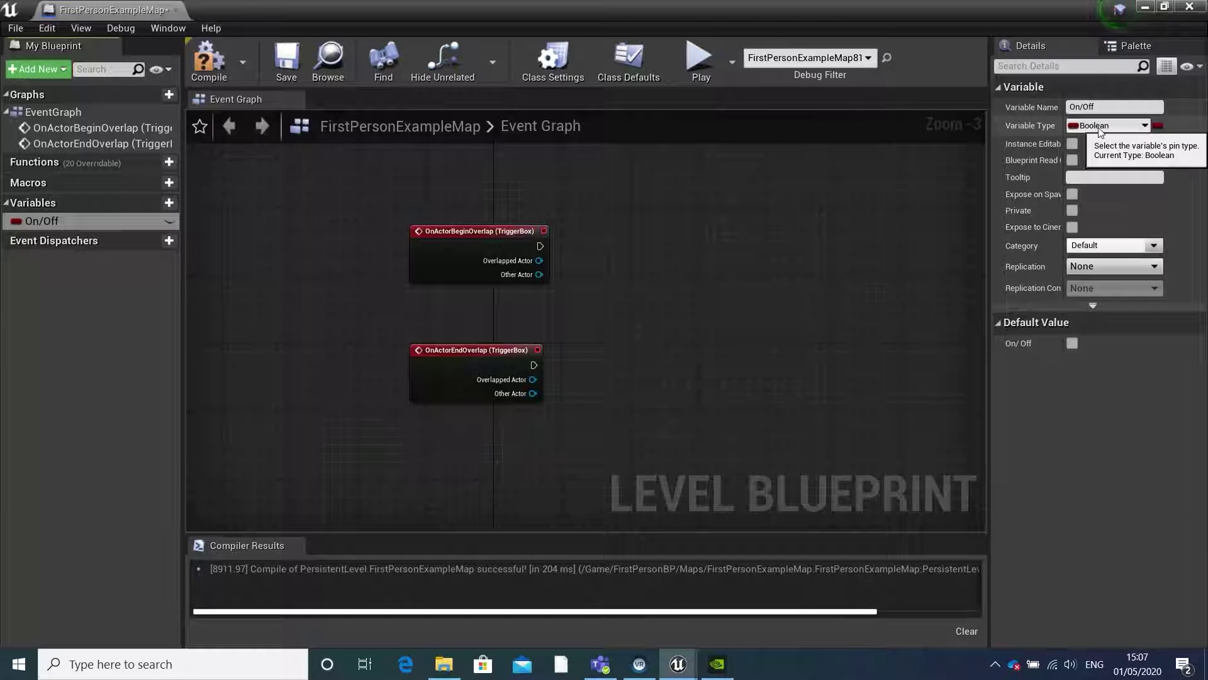
# Add a Set On/Off node set to true and connect it to the OnActorBeginOverlap event.
pyautogui.moveTo(52, 220); pyautogui.dragTo(161, 251)
pyautogui.moveTo(667, 222); pyautogui.dragTo(650, 253)
pyautogui.click(644, 266)
pyautogui.moveTo(540, 246); pyautogui.dragTo(622, 245)
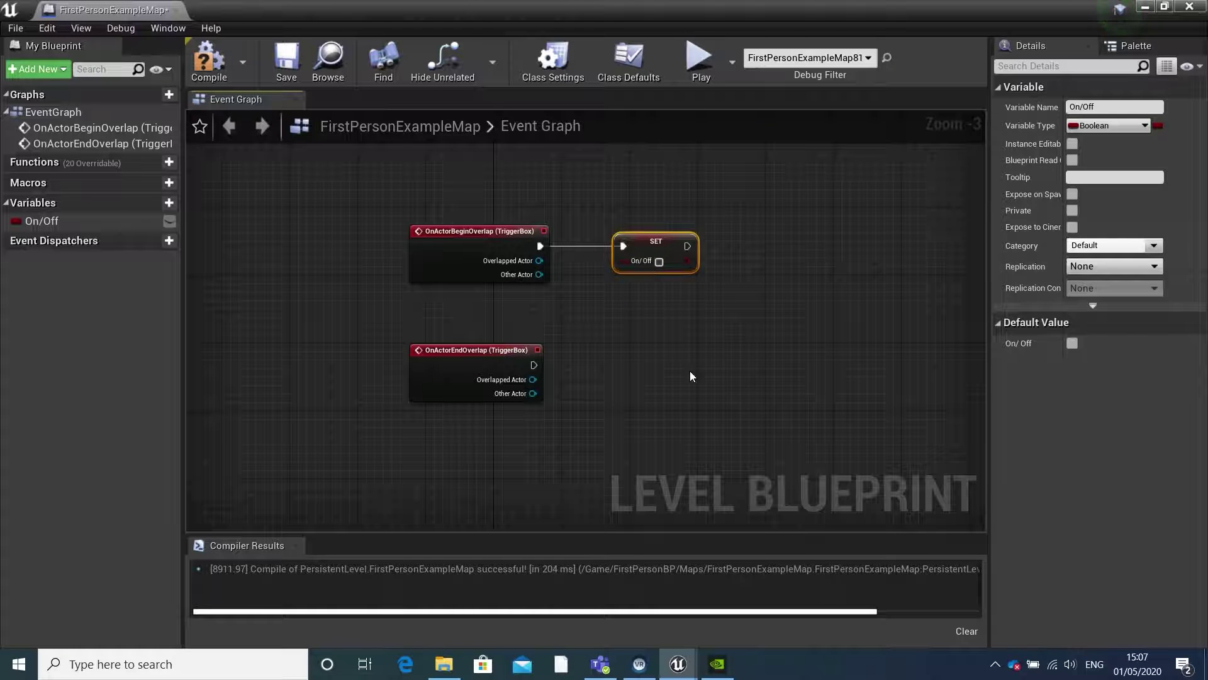
pyautogui.moveTo(689, 371); pyautogui.dragTo(639, 372, button='right')
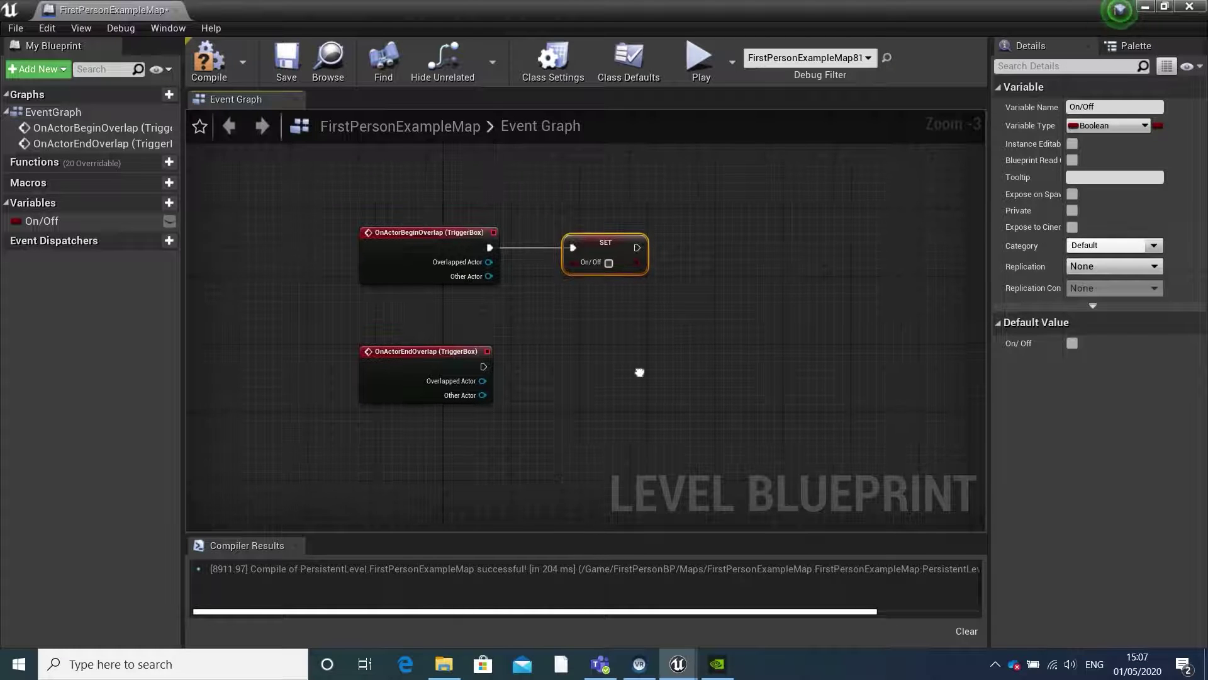
pyautogui.click(608, 263)
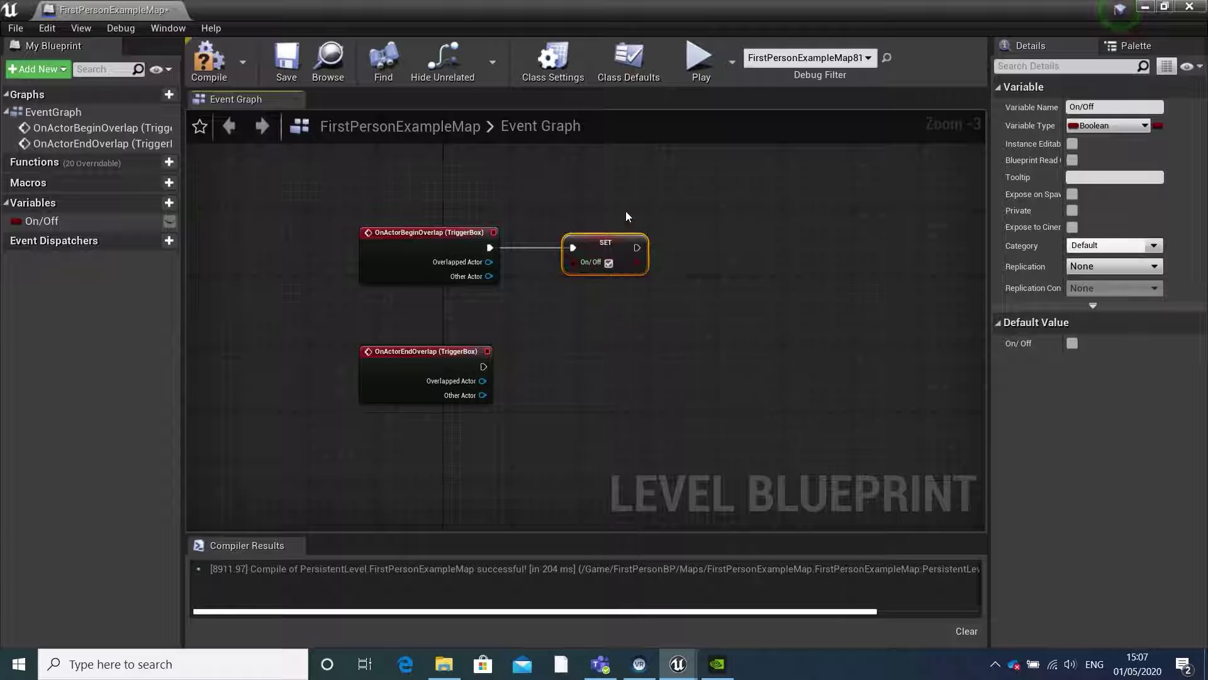
# Duplicate the Set On/Off node, connect the copy to the OnActorEndOverlap event and set its value to false.
pyautogui.hotkey('ctrl', 'c')
pyautogui.hotkey('ctrl', 'v')
pyautogui.moveTo(703, 252); pyautogui.dragTo(599, 362)
pyautogui.moveTo(485, 366); pyautogui.dragTo(574, 367)
pyautogui.click(608, 382)
# Add a Print String node after the begin overlap Set node and set its text to "On".
pyautogui.moveTo(751, 327); pyautogui.dragTo(599, 327, button='right')
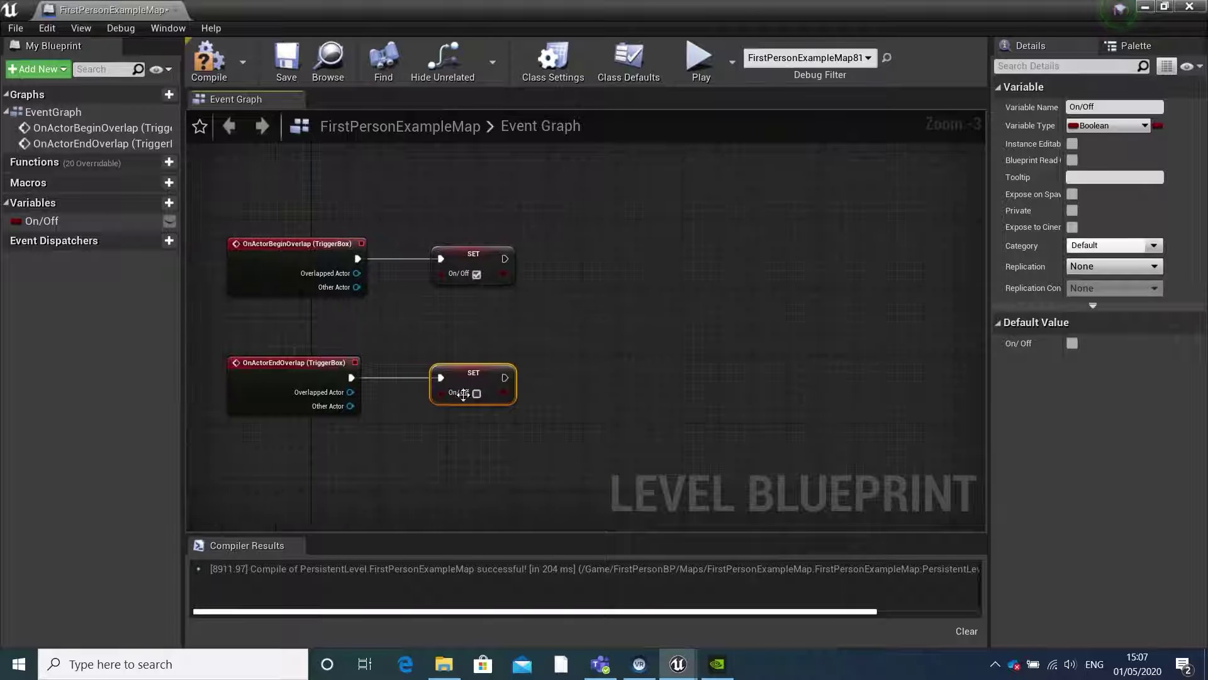
pyautogui.moveTo(504, 258); pyautogui.dragTo(603, 259)
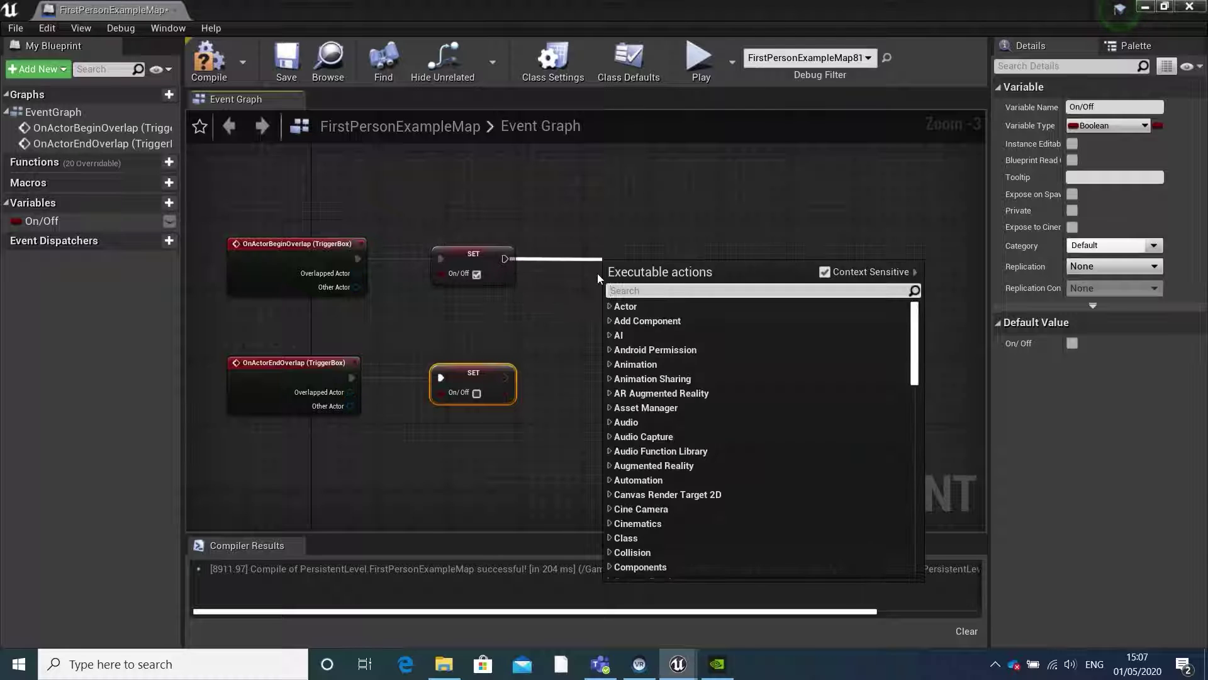
pyautogui.write('print')
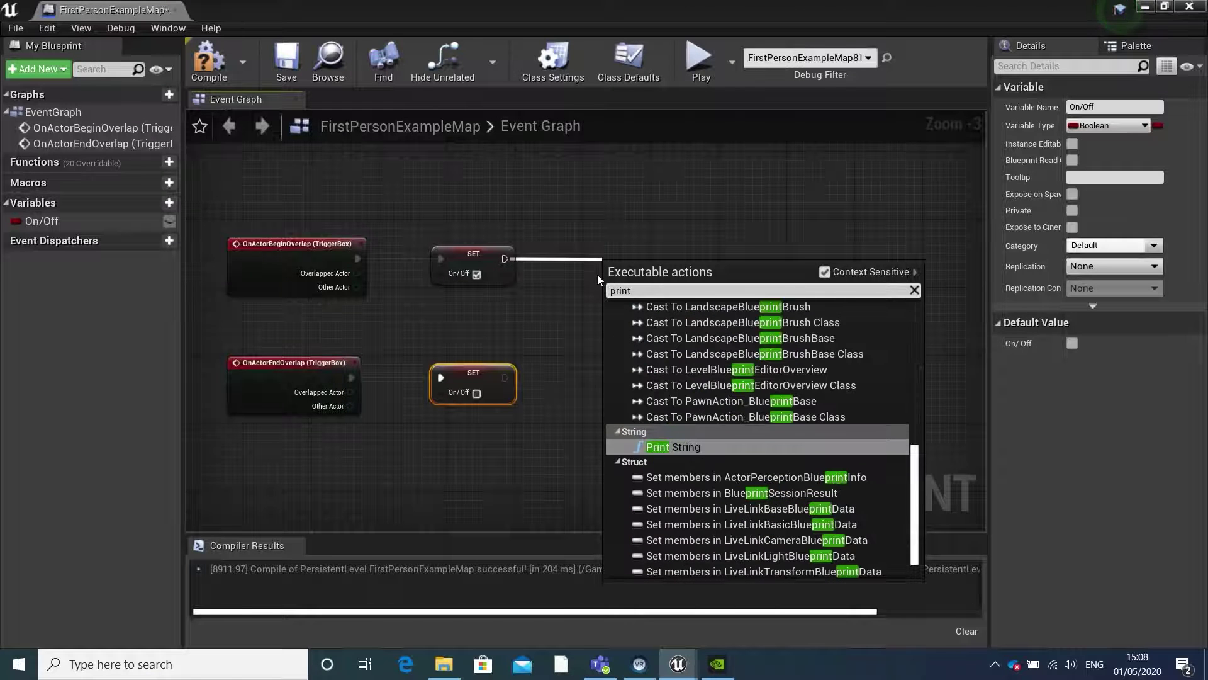
pyautogui.click(682, 442)
pyautogui.moveTo(653, 276); pyautogui.dragTo(645, 251)
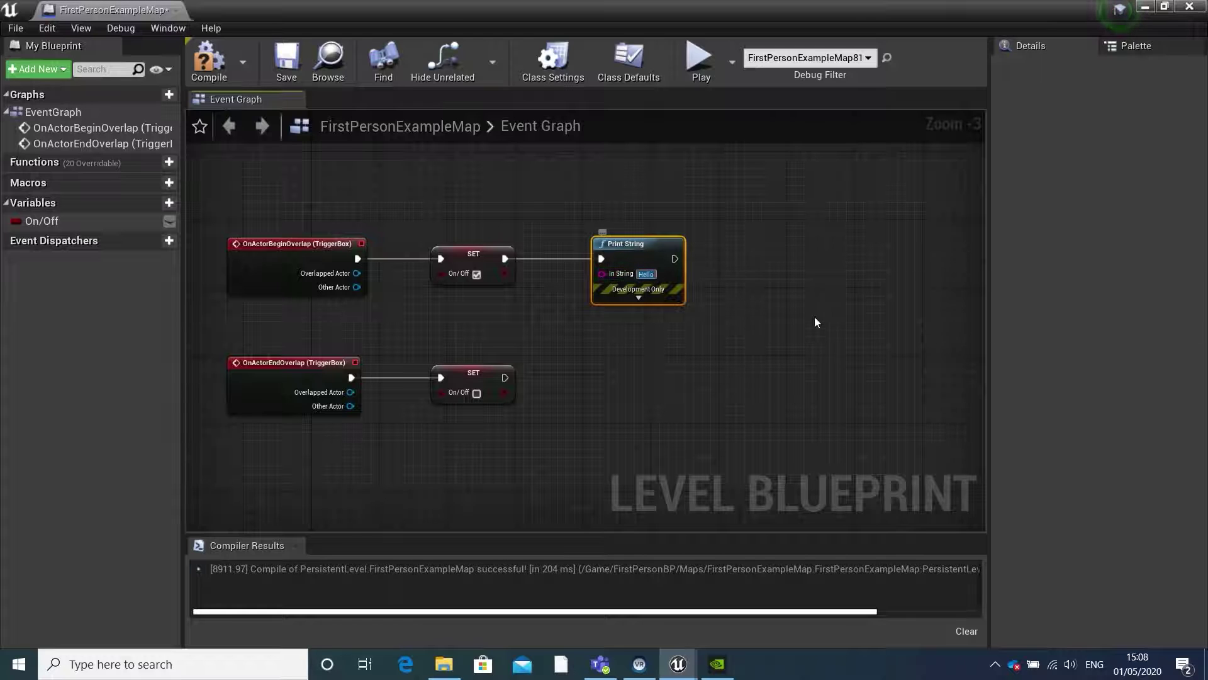
pyautogui.press('capslock')
pyautogui.write('O')
pyautogui.press('capslock')
pyautogui.write('n')
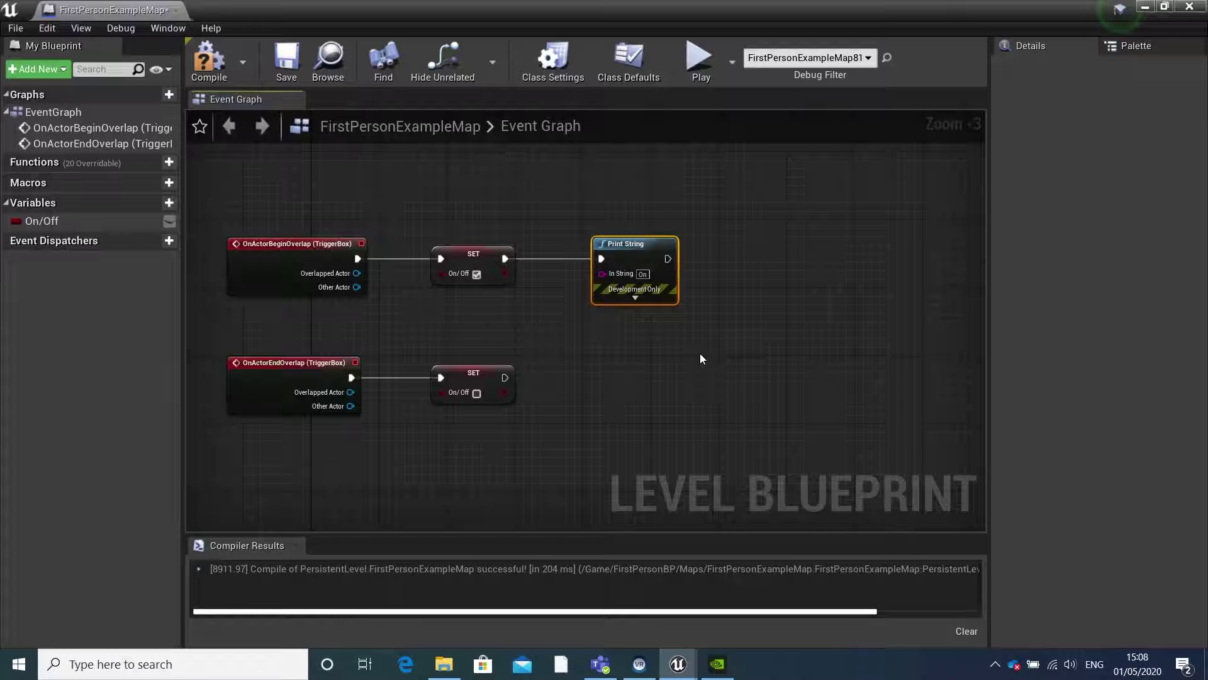
# Duplicate the Print String node, connect the copy after the end overlap Set node and set its text to "Off".
pyautogui.hotkey('ctrl', 'w')
pyautogui.moveTo(770, 279); pyautogui.dragTo(654, 377)
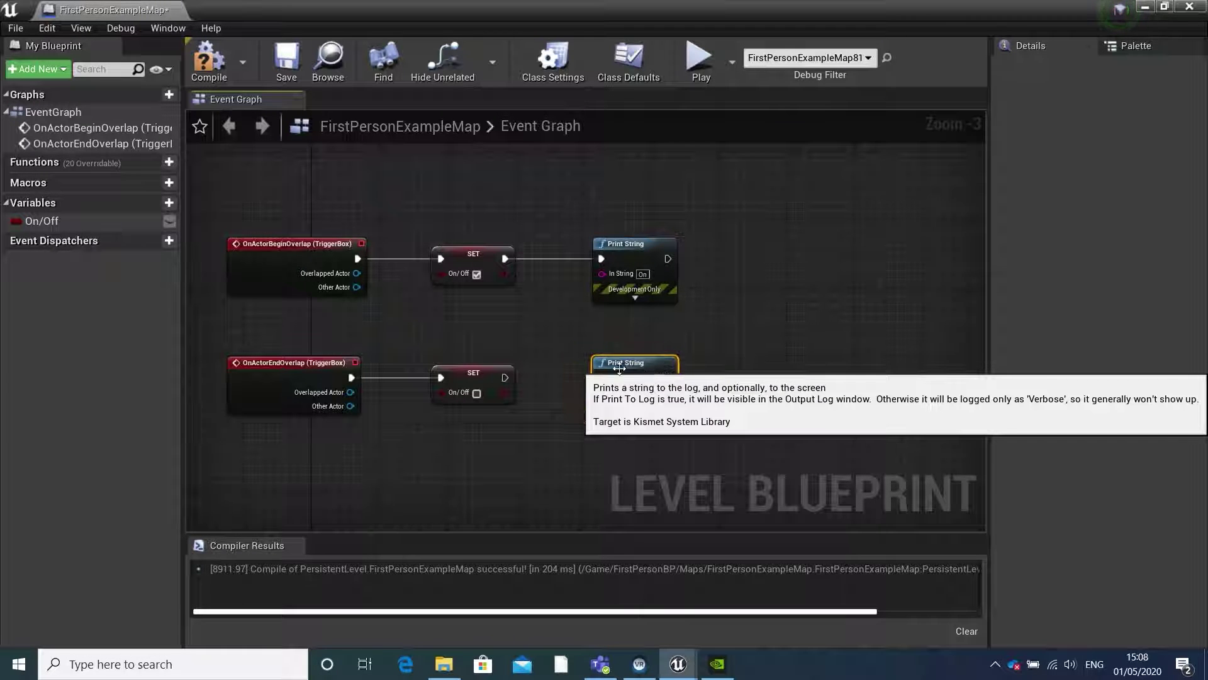
pyautogui.moveTo(506, 378); pyautogui.dragTo(602, 378)
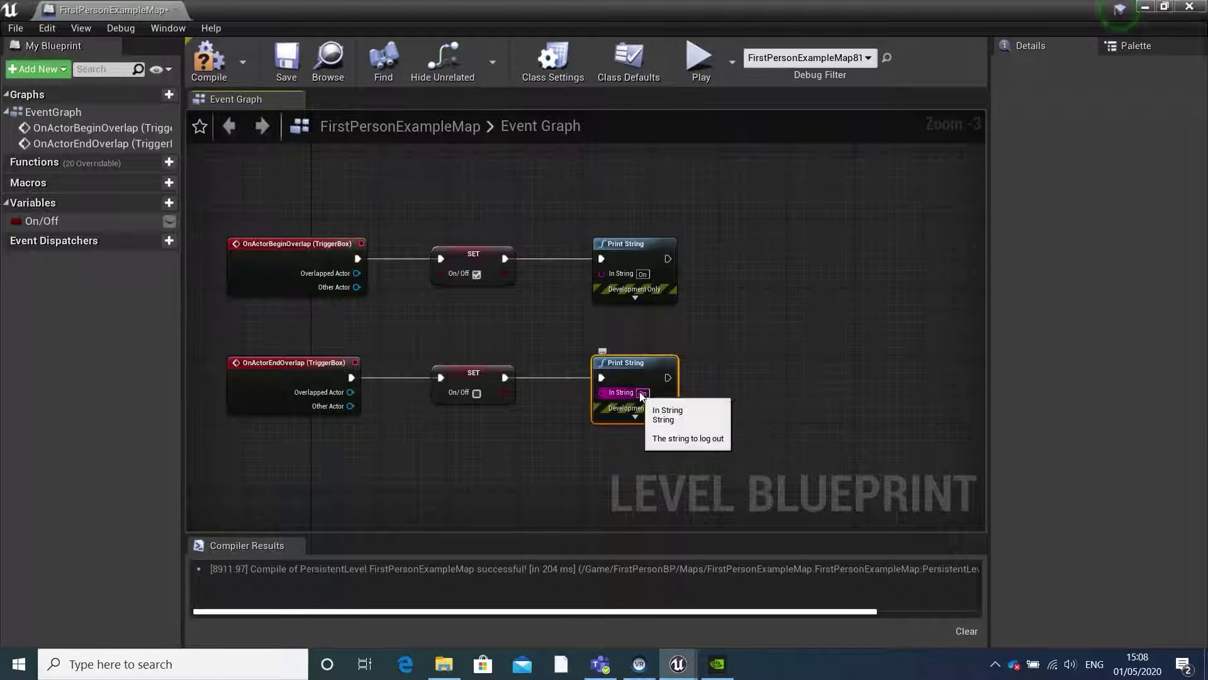
pyautogui.press('capslock')
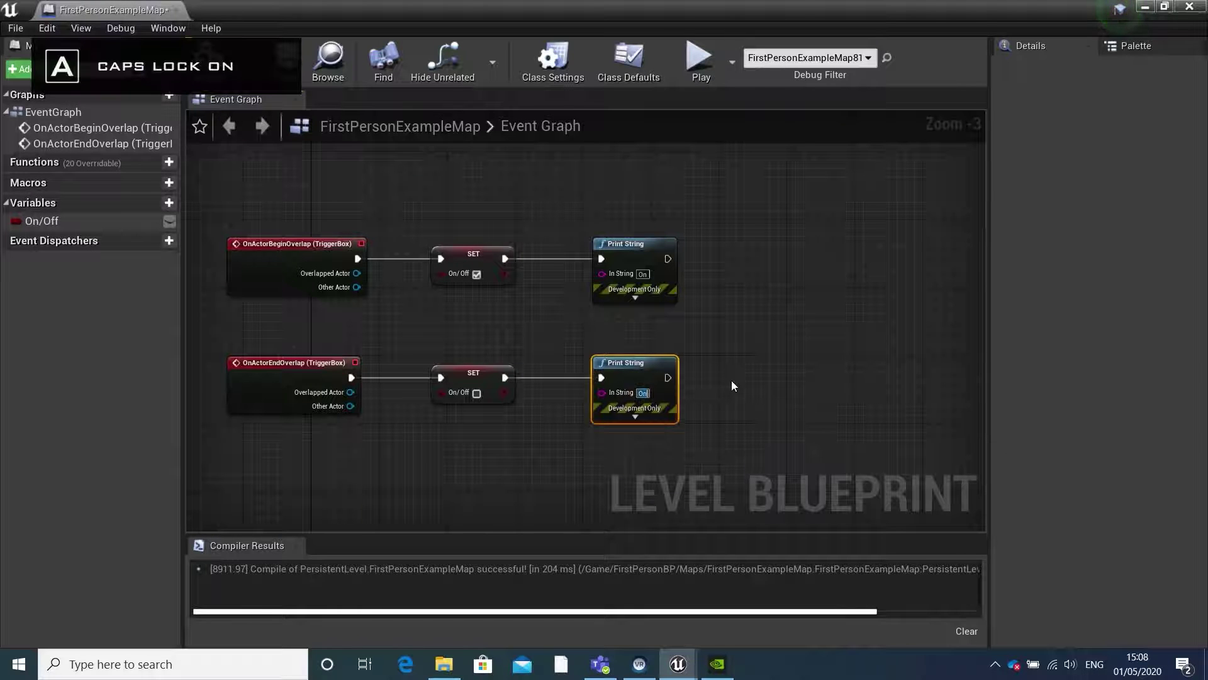
pyautogui.write('O')
pyautogui.press('capslock')
pyautogui.write('ff')
pyautogui.press('Return')
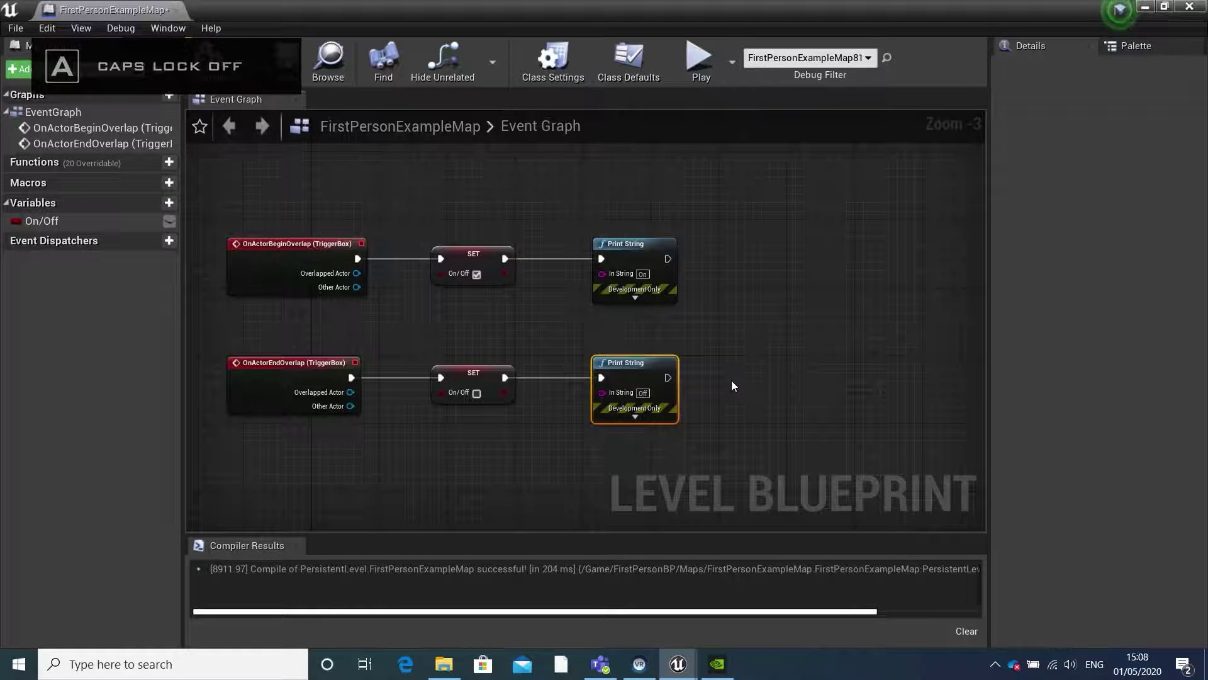
# Expand the "Off" Print String node's advanced options and set its text color to red.
pyautogui.click(635, 417)
pyautogui.moveTo(774, 430); pyautogui.dragTo(757, 321, button='right')
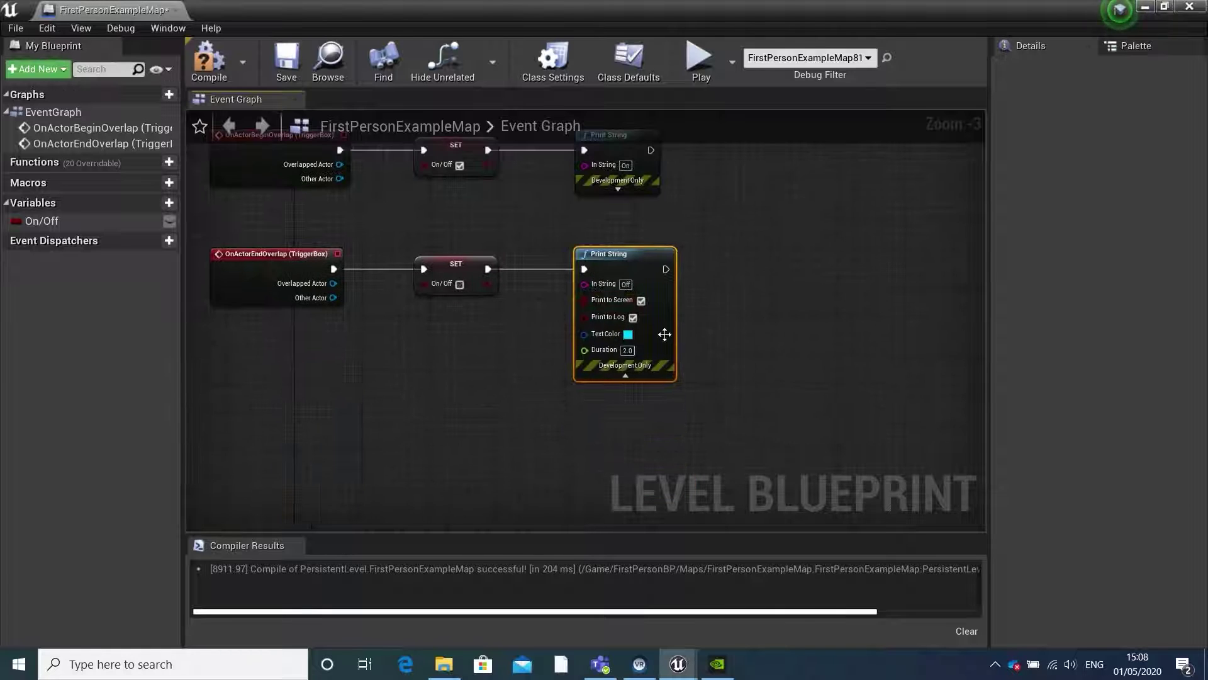
pyautogui.click(626, 334)
pyautogui.click(749, 355)
pyautogui.moveTo(779, 357); pyautogui.dragTo(805, 357)
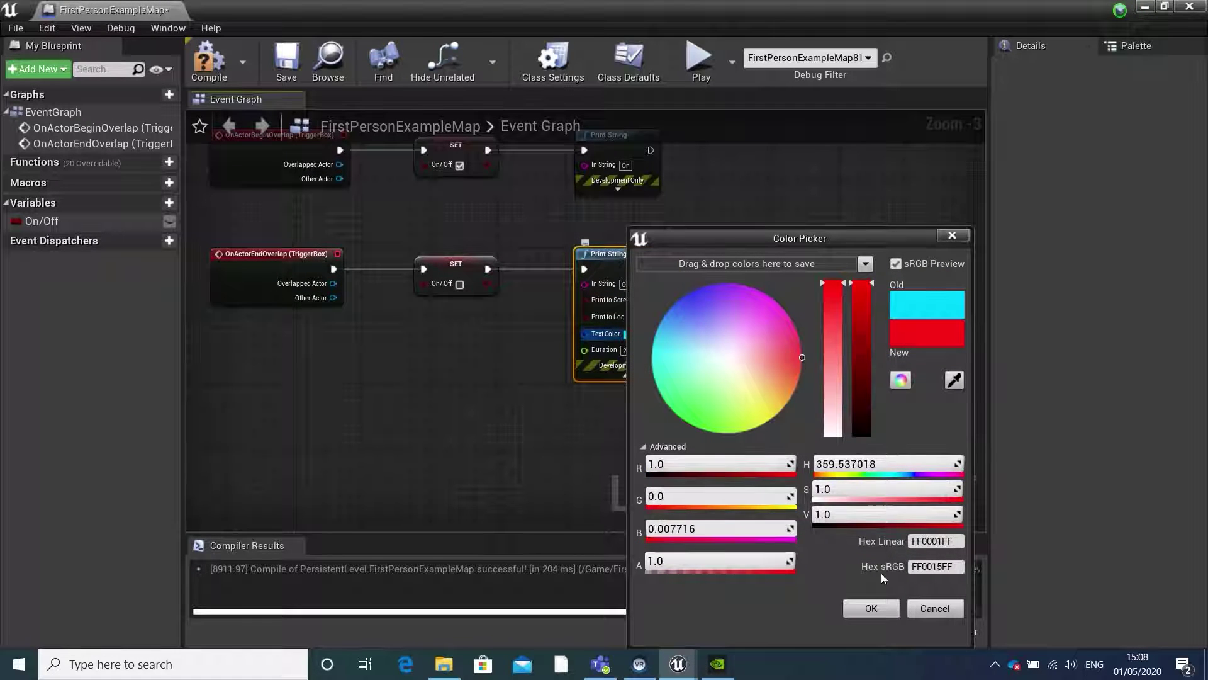
pyautogui.click(871, 608)
# Compile and save the level blueprint, and close its editor.
pyautogui.press('Home')
pyautogui.click(224, 78)
pyautogui.click(284, 68)
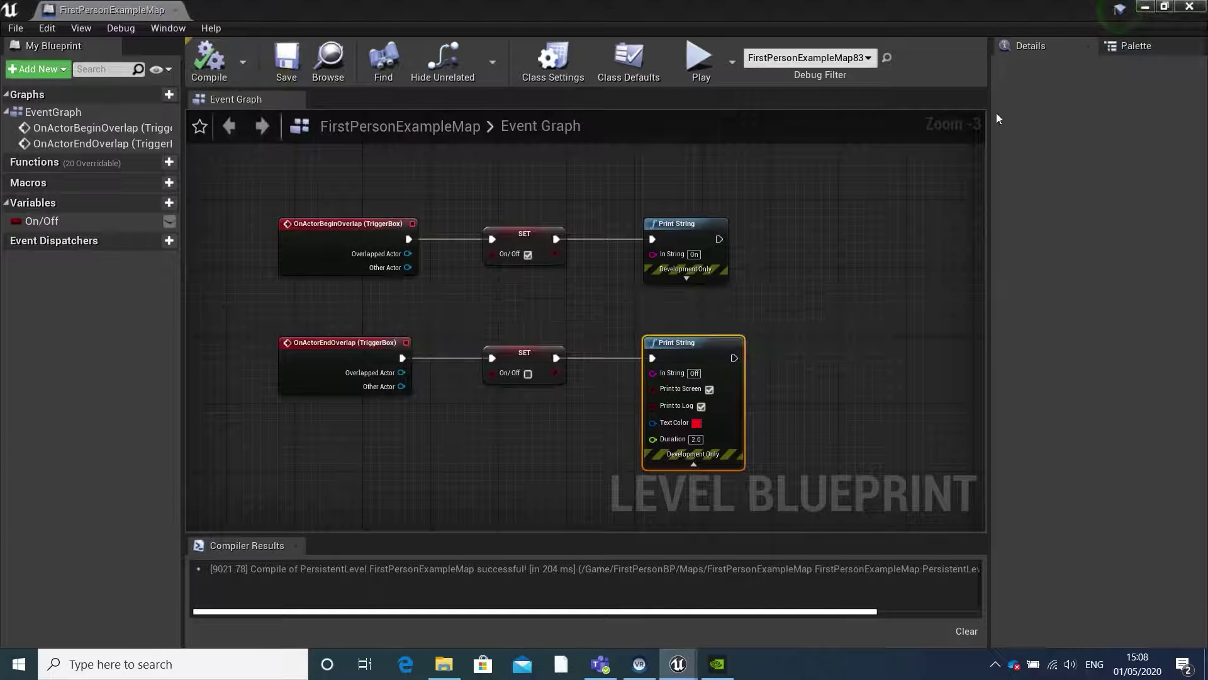
pyautogui.click(1190, 6)
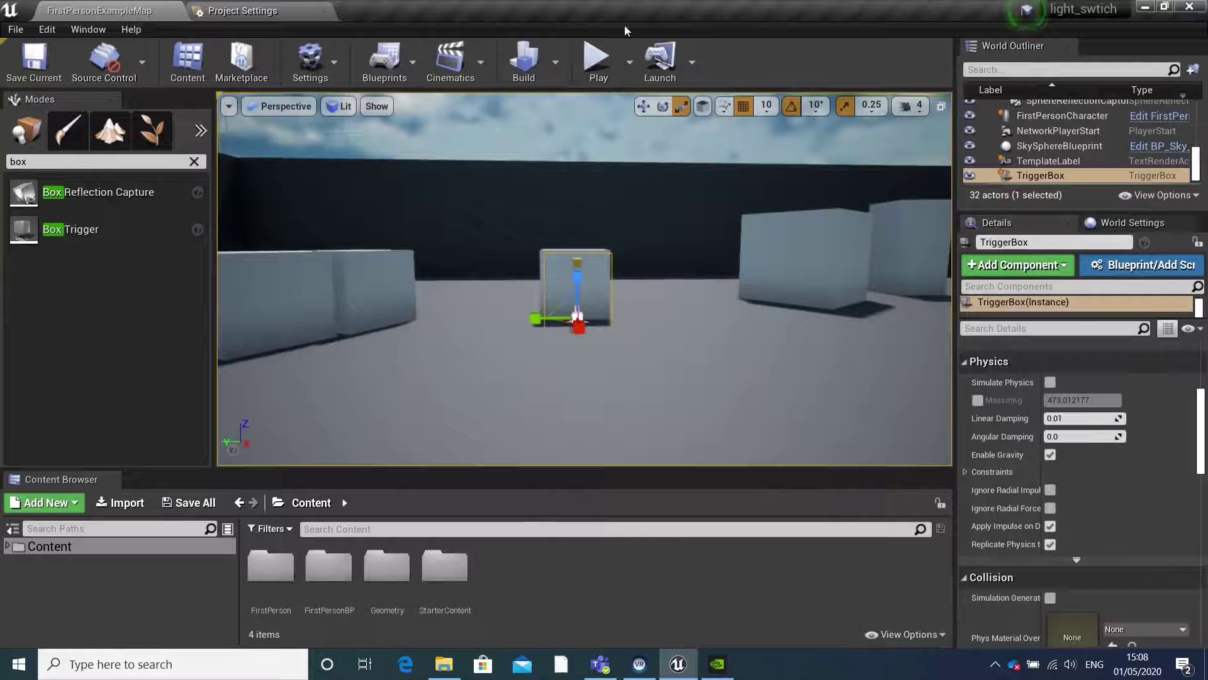
# Play-test the level by walking into and out of the lever's trigger box, and end the play session.
pyautogui.click(598, 56)
pyautogui.click(604, 318)
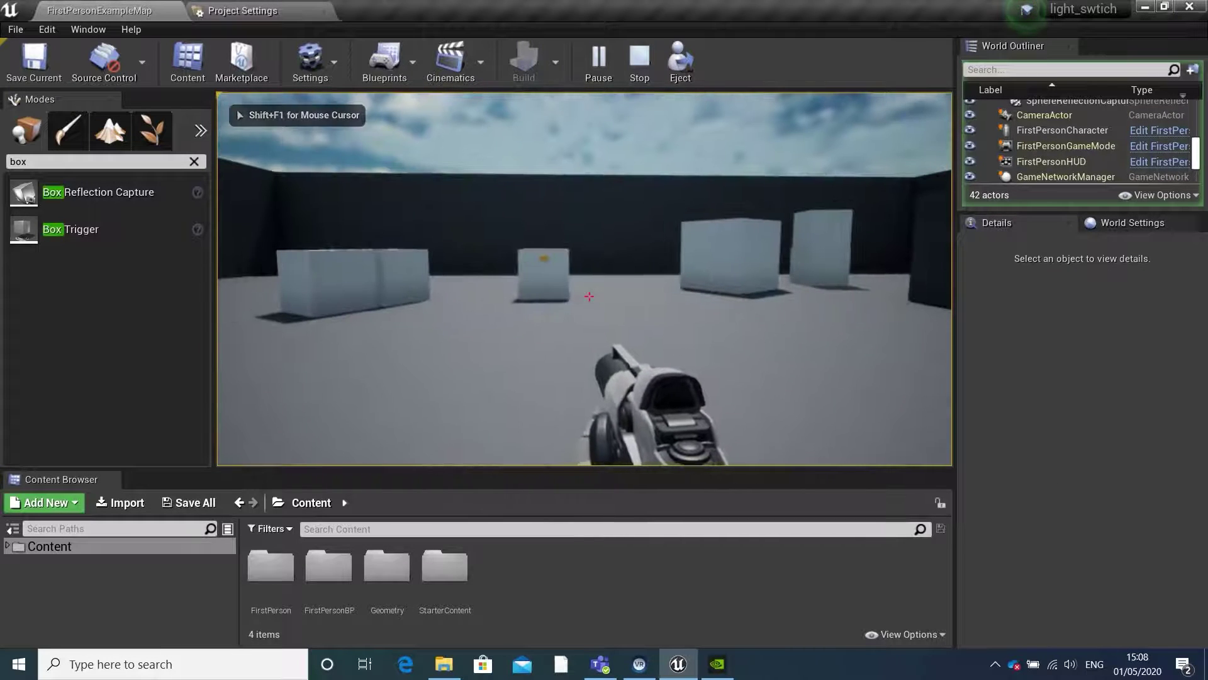
pyautogui.press('w')
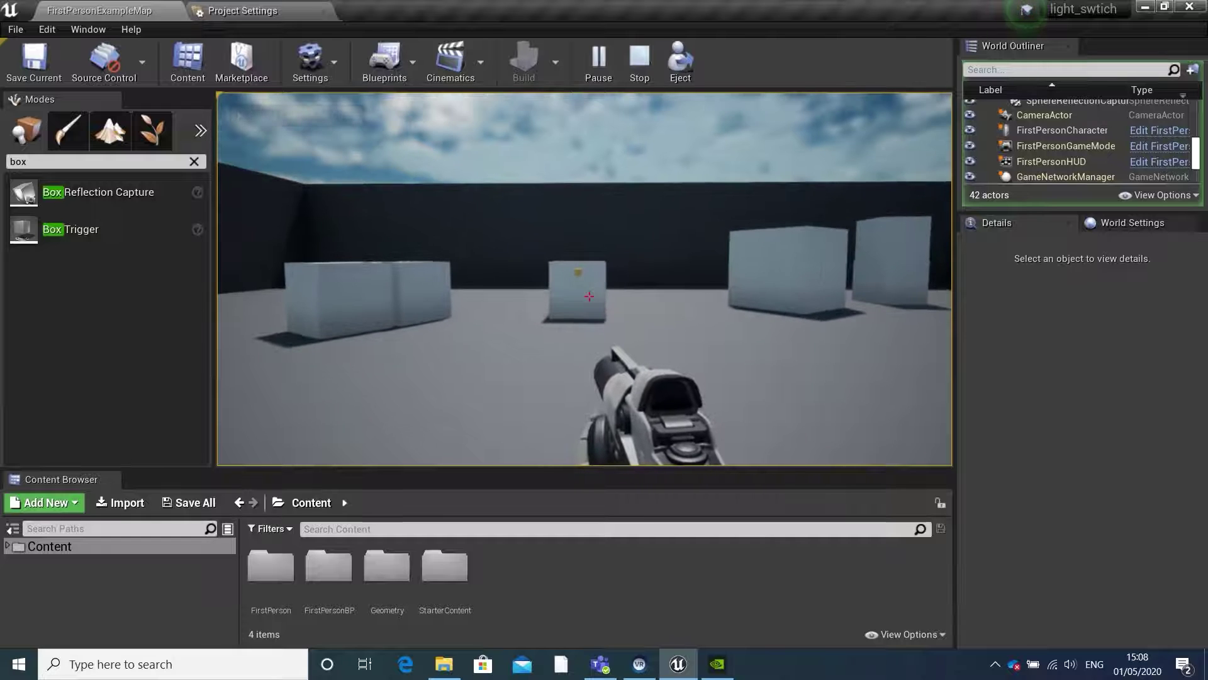
pyautogui.press('w')
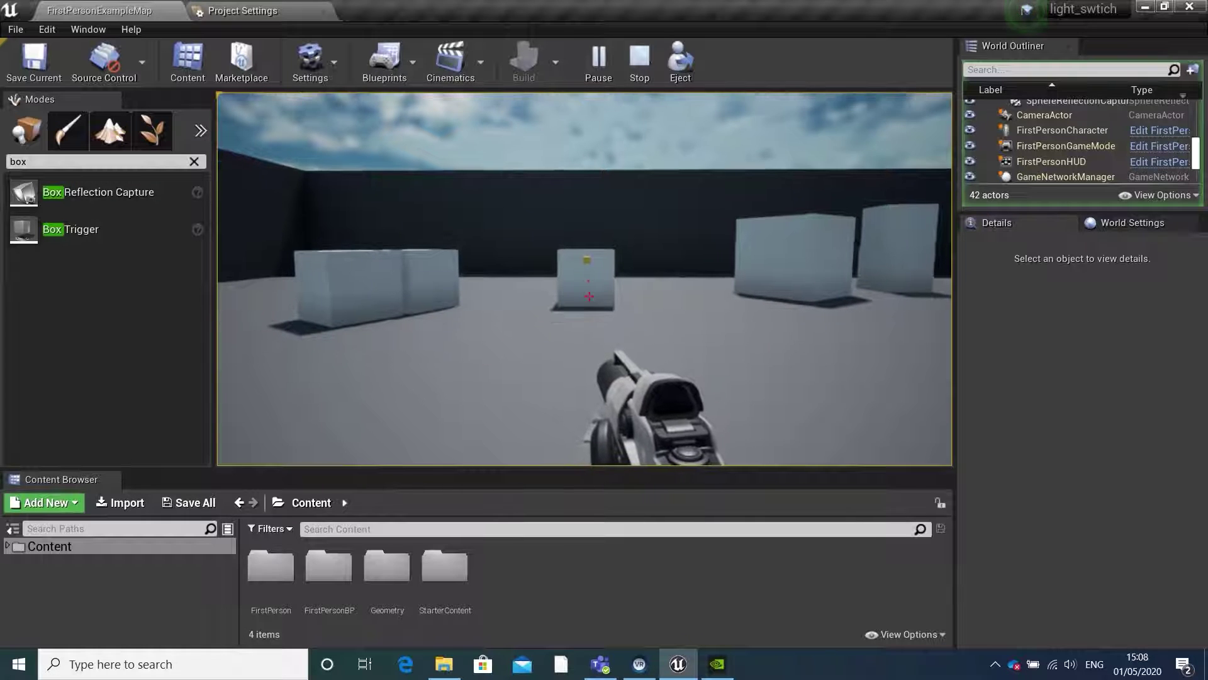
pyautogui.press('w')
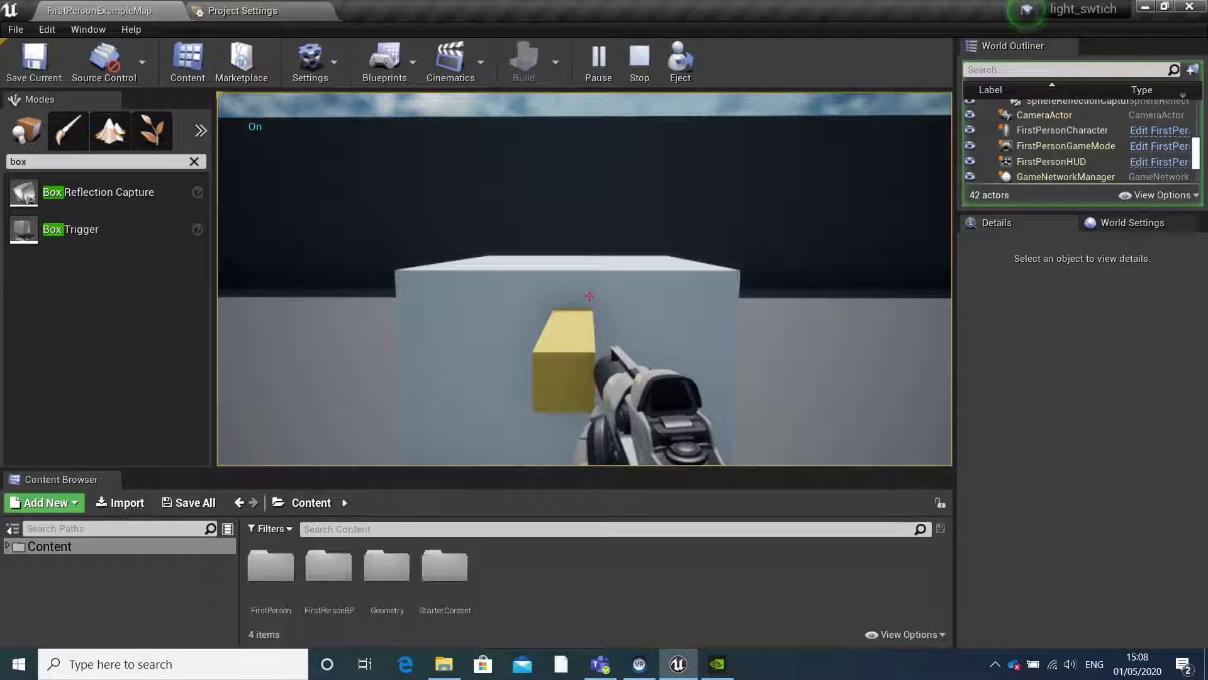
pyautogui.press('s')
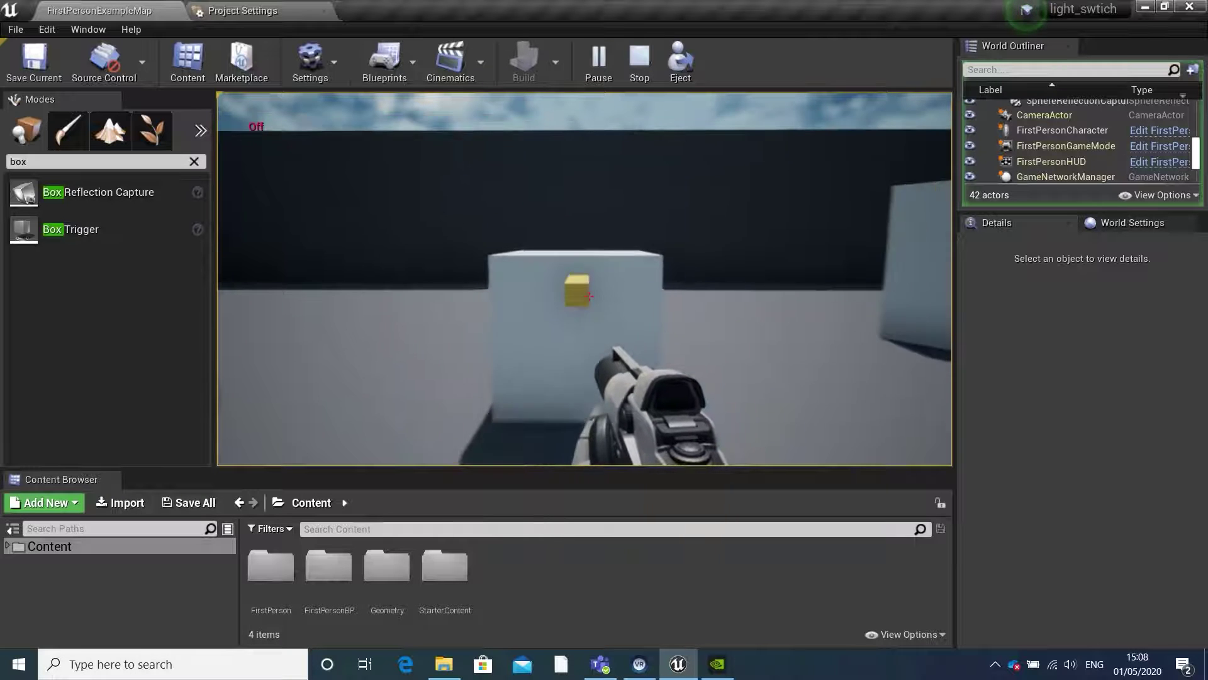
pyautogui.press('w')
pyautogui.press('s')
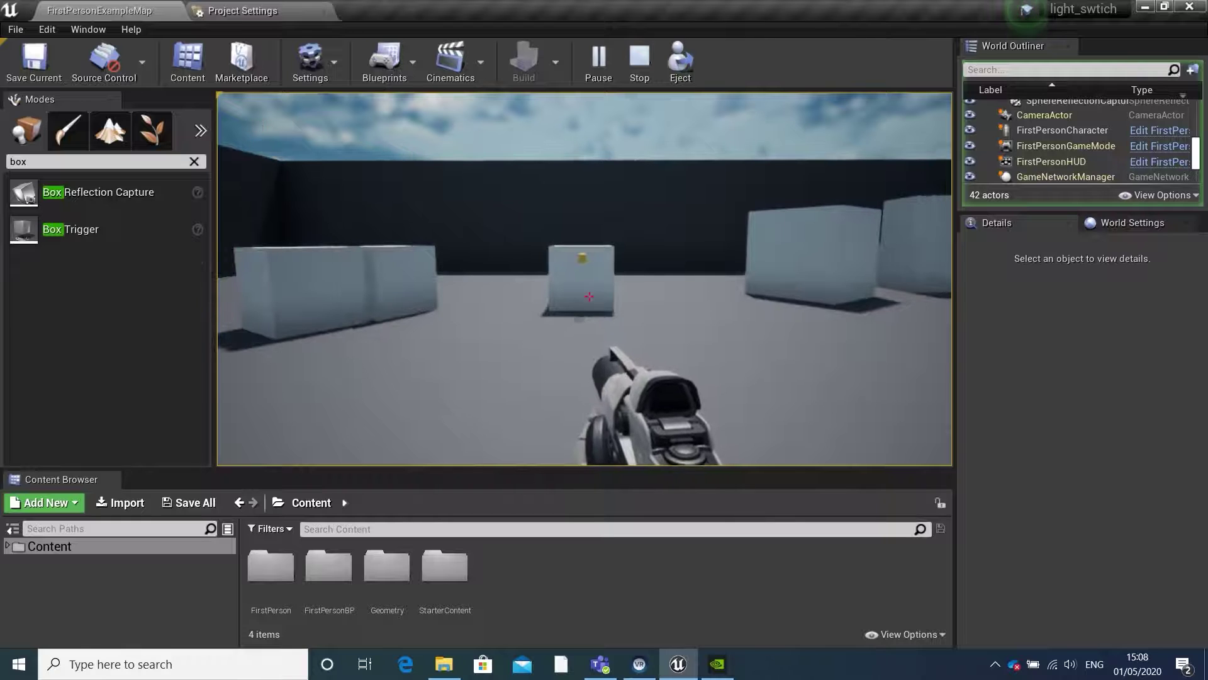
pyautogui.press('Escape')
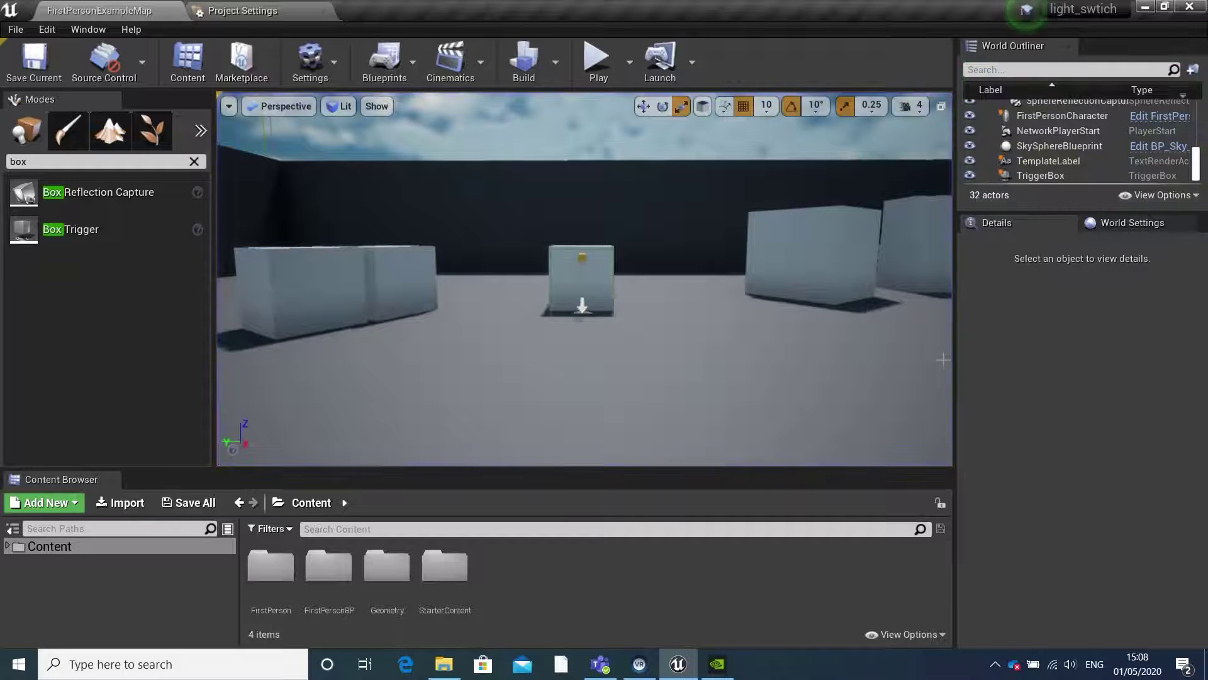
# Open the level blueprint and add an E key input event node below the overlap event chains.
pyautogui.click(384, 60)
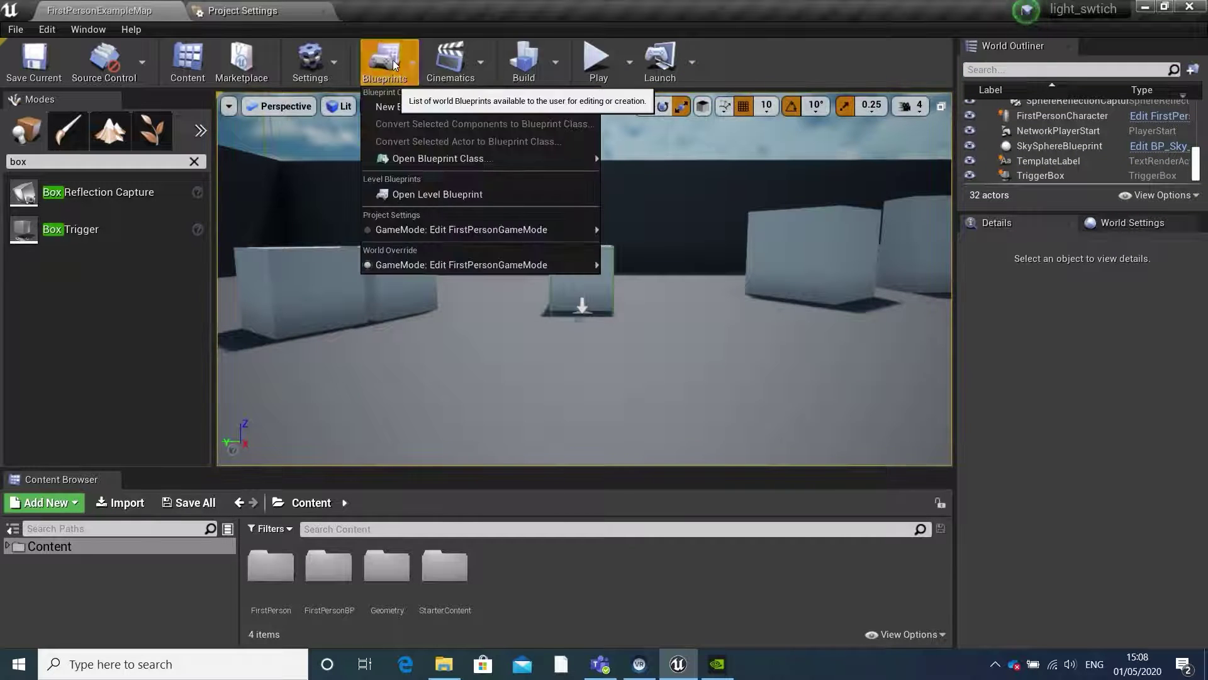
pyautogui.click(445, 195)
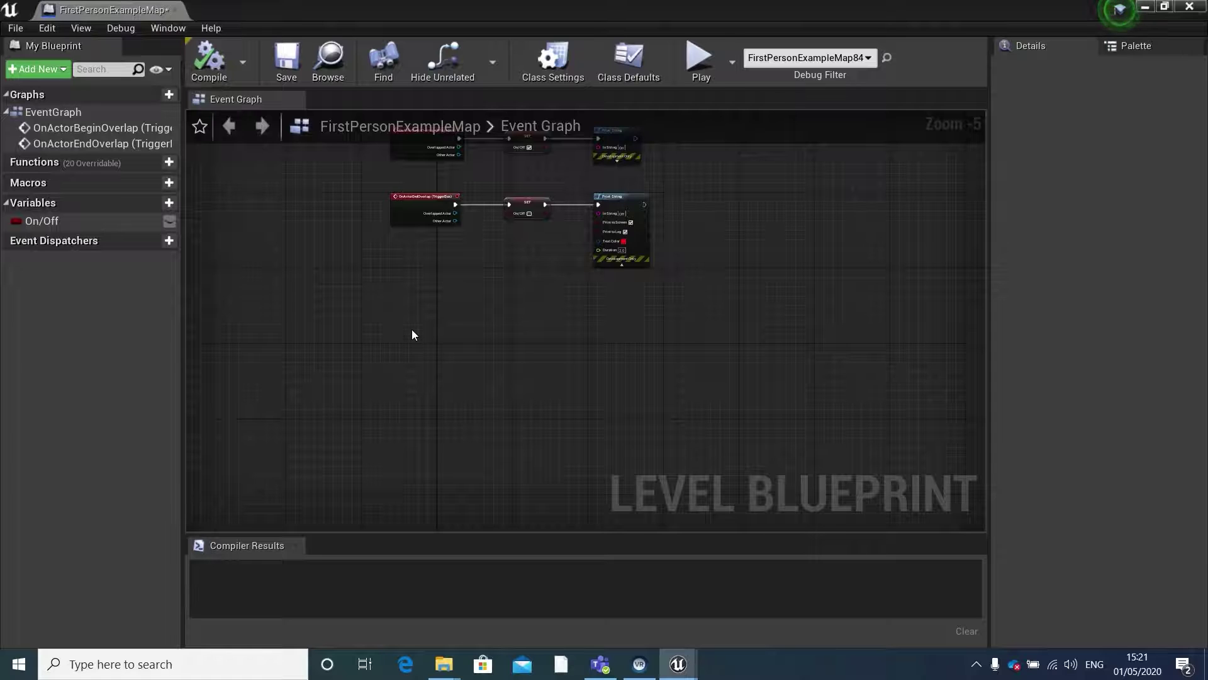
pyautogui.rightClick(413, 334)
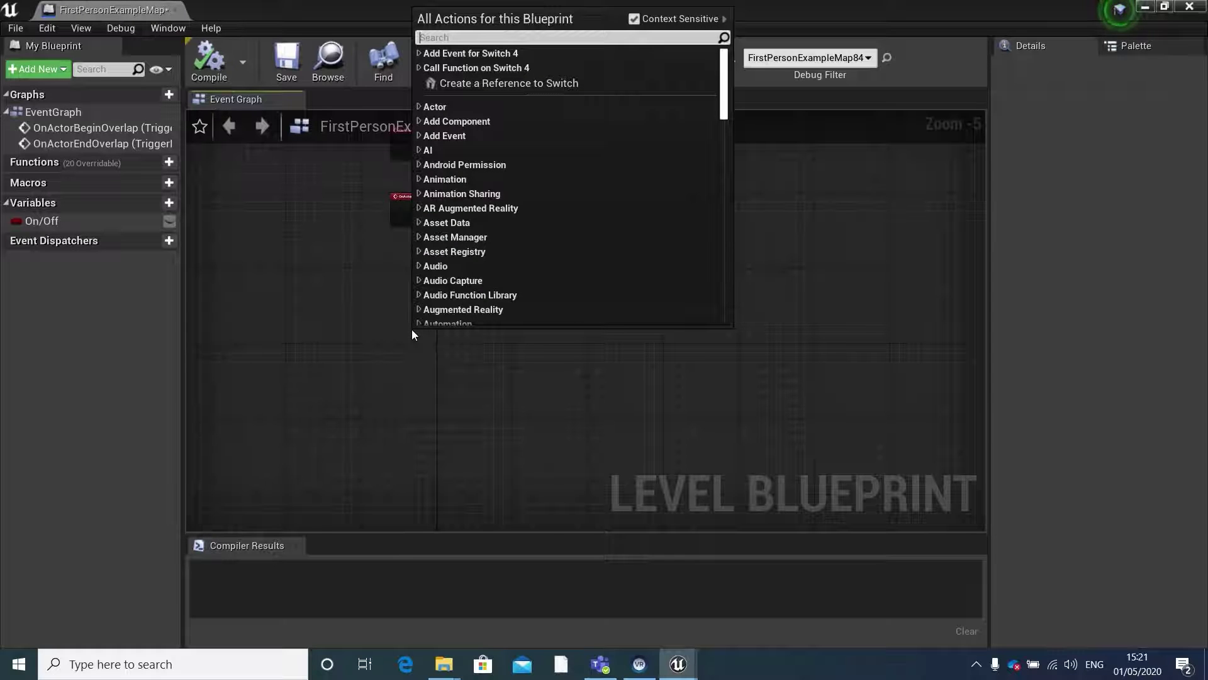
pyautogui.write('e')
pyautogui.scroll(5, 478, 252)
pyautogui.scroll(10, 497, 228)
pyautogui.scroll(15, 724, 119)
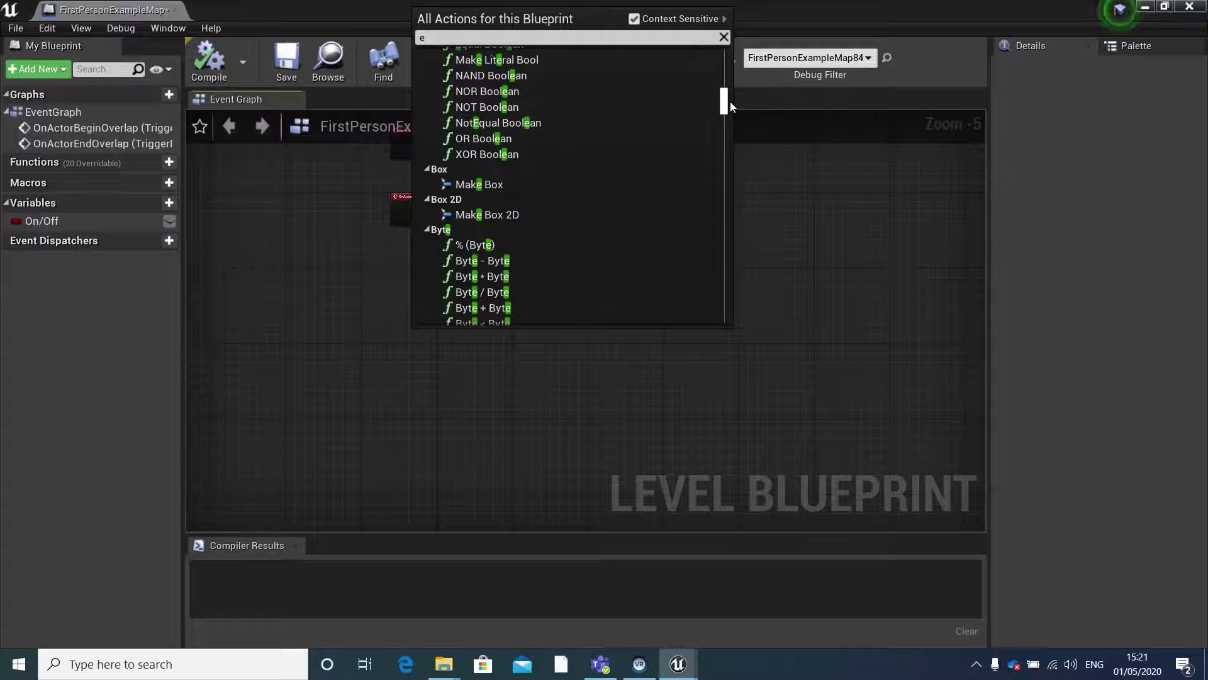
pyautogui.scroll(-15, 548, 183)
pyautogui.scroll(15, 548, 188)
pyautogui.scroll(15, 548, 188)
pyautogui.scroll(10, 547, 189)
pyautogui.scroll(12, 548, 189)
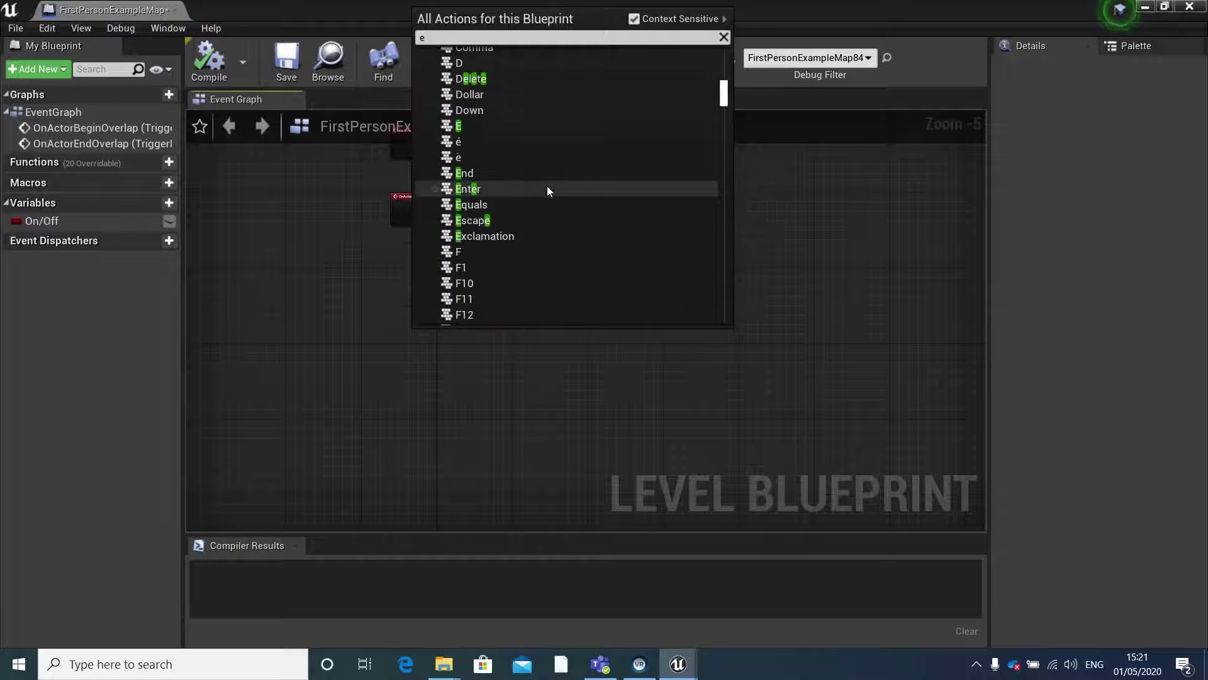
pyautogui.click(515, 131)
pyautogui.scroll(2, 428, 314)
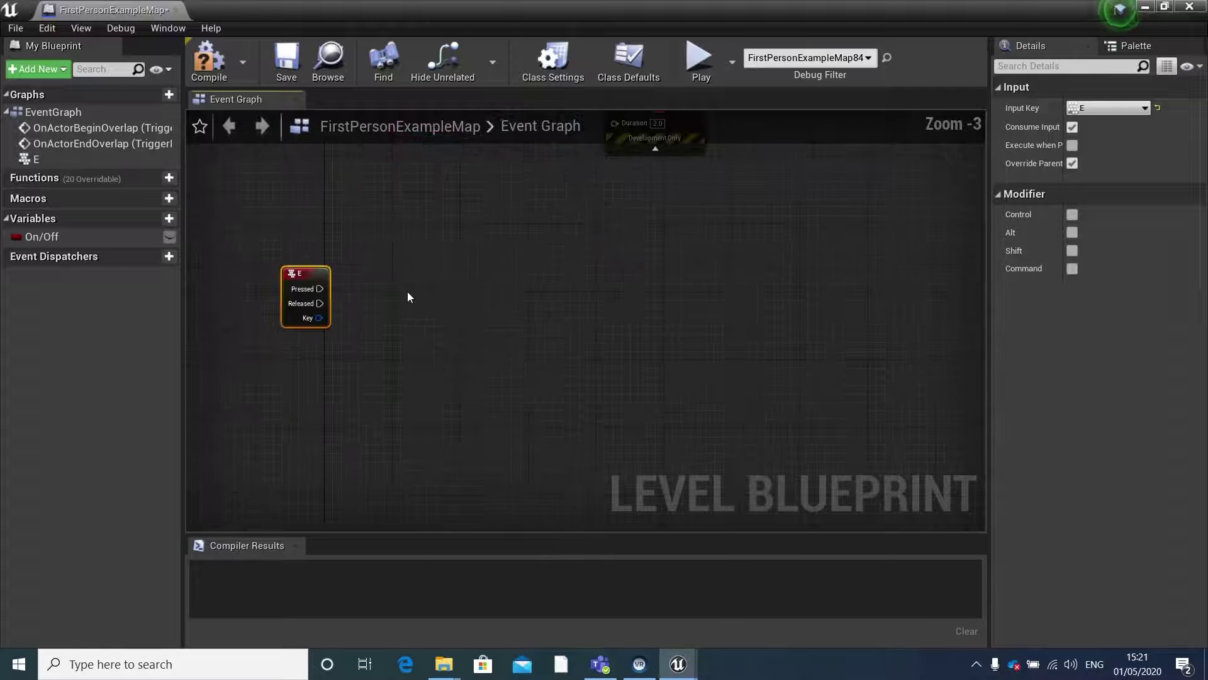
# Add a Branch node beside the E key event and connect the event's Pressed output to it.
pyautogui.rightClick(408, 297)
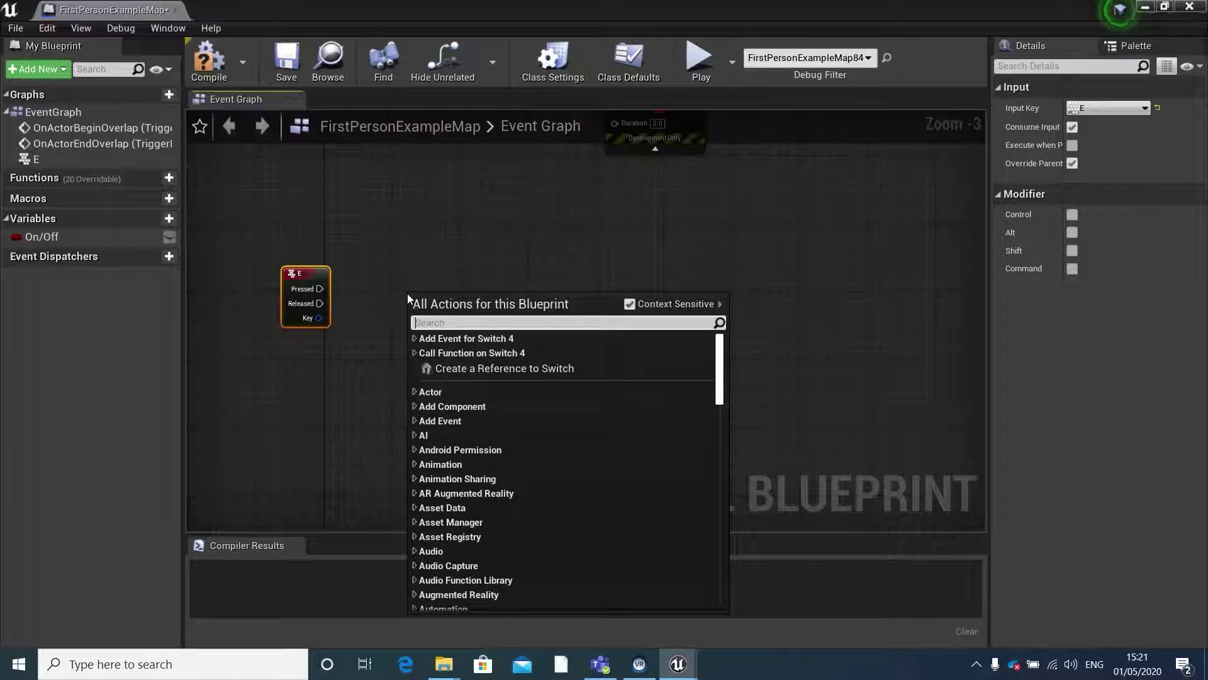
pyautogui.write('branch')
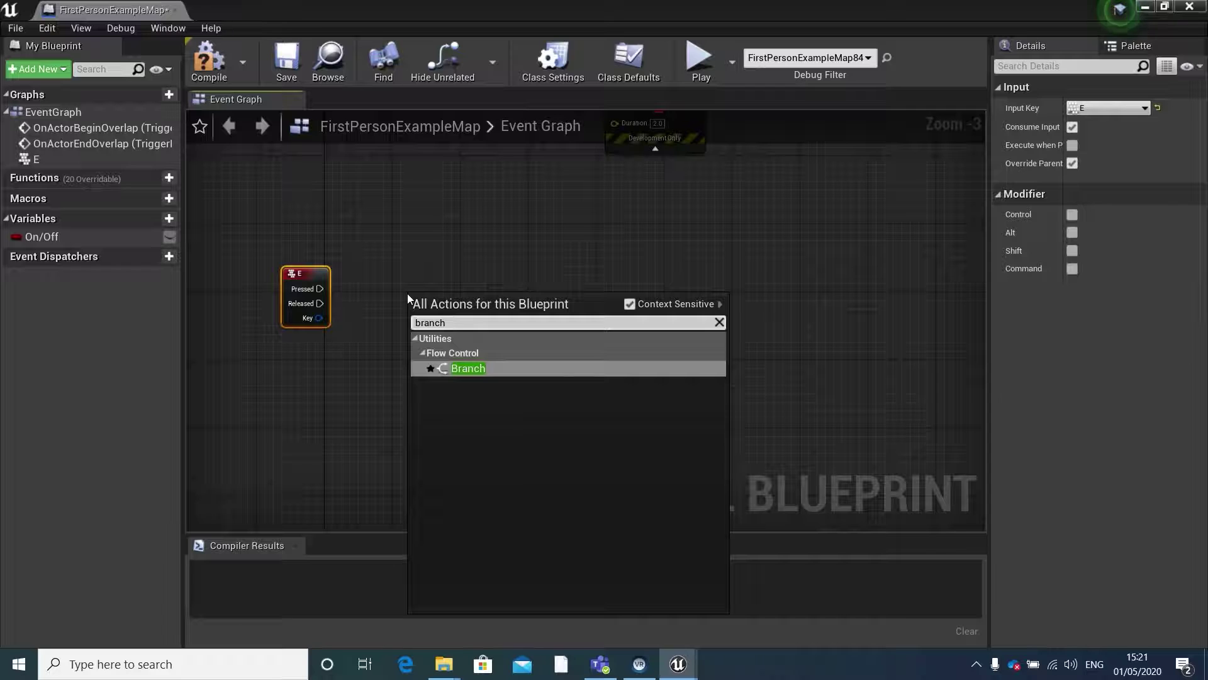
pyautogui.click(475, 368)
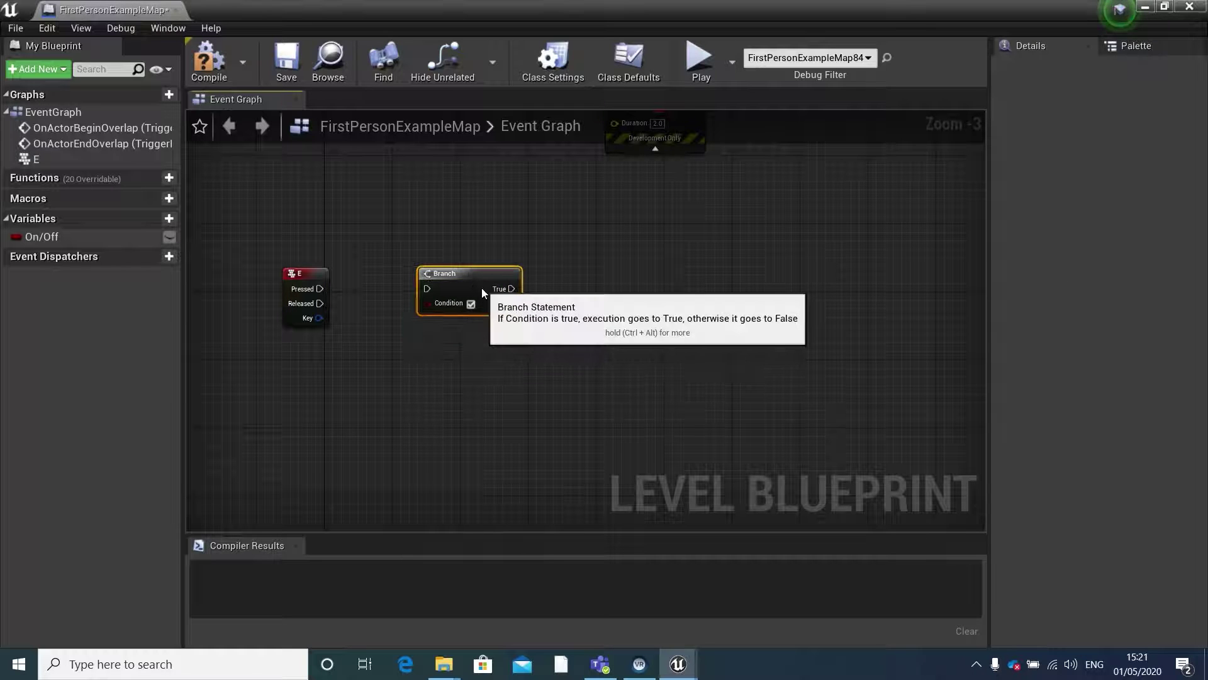
pyautogui.moveTo(319, 288); pyautogui.dragTo(426, 290)
# Feed the On/Off variable into the Branch node's Condition and place its getter node just below the E event and Branch.
pyautogui.moveTo(84, 242); pyautogui.dragTo(427, 308)
pyautogui.click(355, 454)
pyautogui.moveTo(339, 443); pyautogui.dragTo(354, 377)
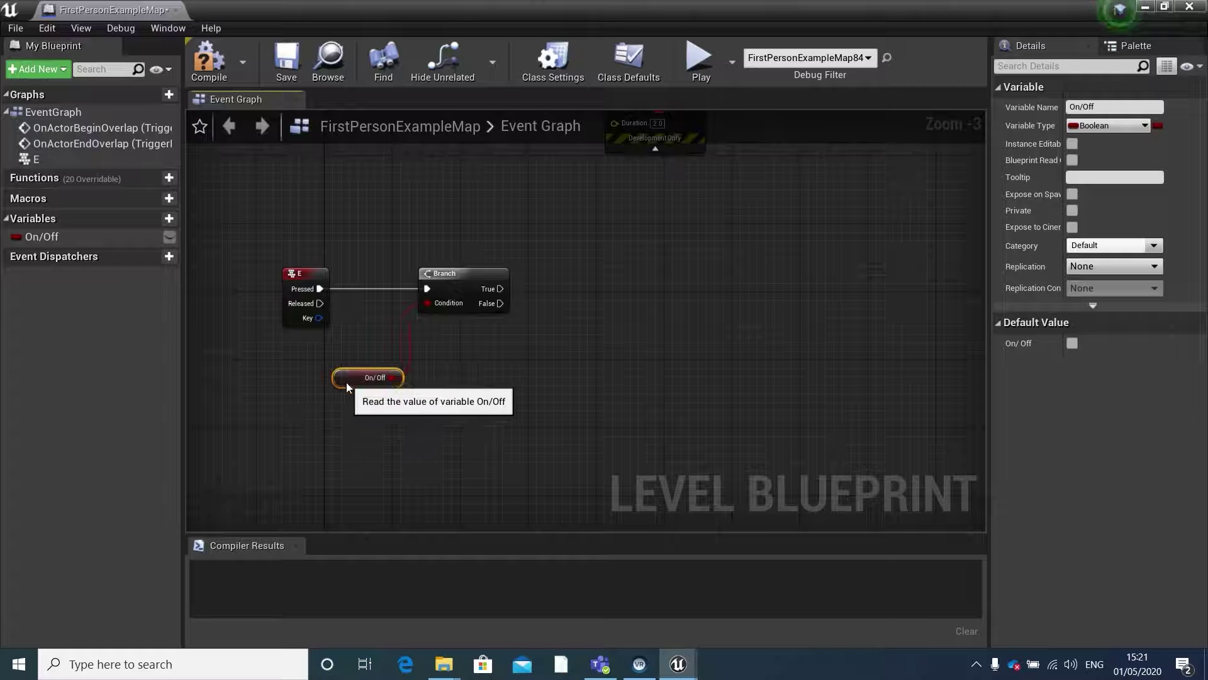
pyautogui.click(511, 339)
# Examine how the begin and end overlap chains set the On/Off variable that the E key's Branch checks.
pyautogui.scroll(-2, 591, 274)
pyautogui.moveTo(614, 237); pyautogui.dragTo(611, 419, button='right')
pyautogui.scroll(2, 470, 300)
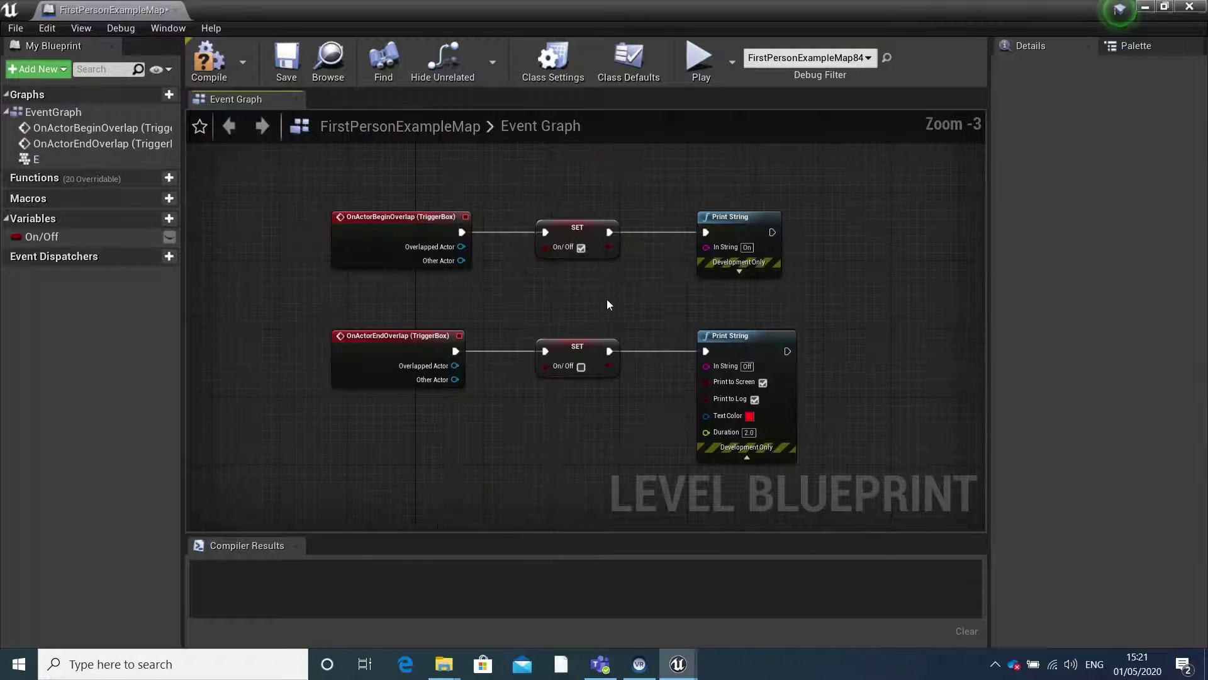
pyautogui.moveTo(607, 302); pyautogui.dragTo(556, 275, button='right')
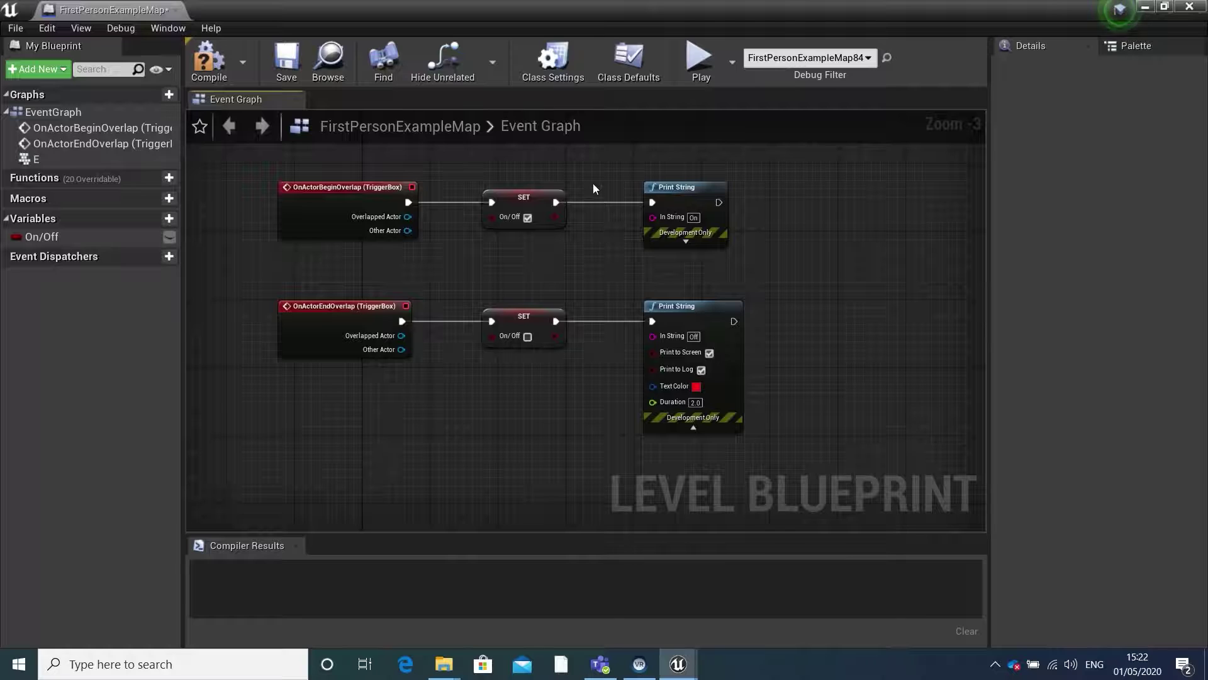
pyautogui.moveTo(504, 256); pyautogui.dragTo(501, 18, button='right')
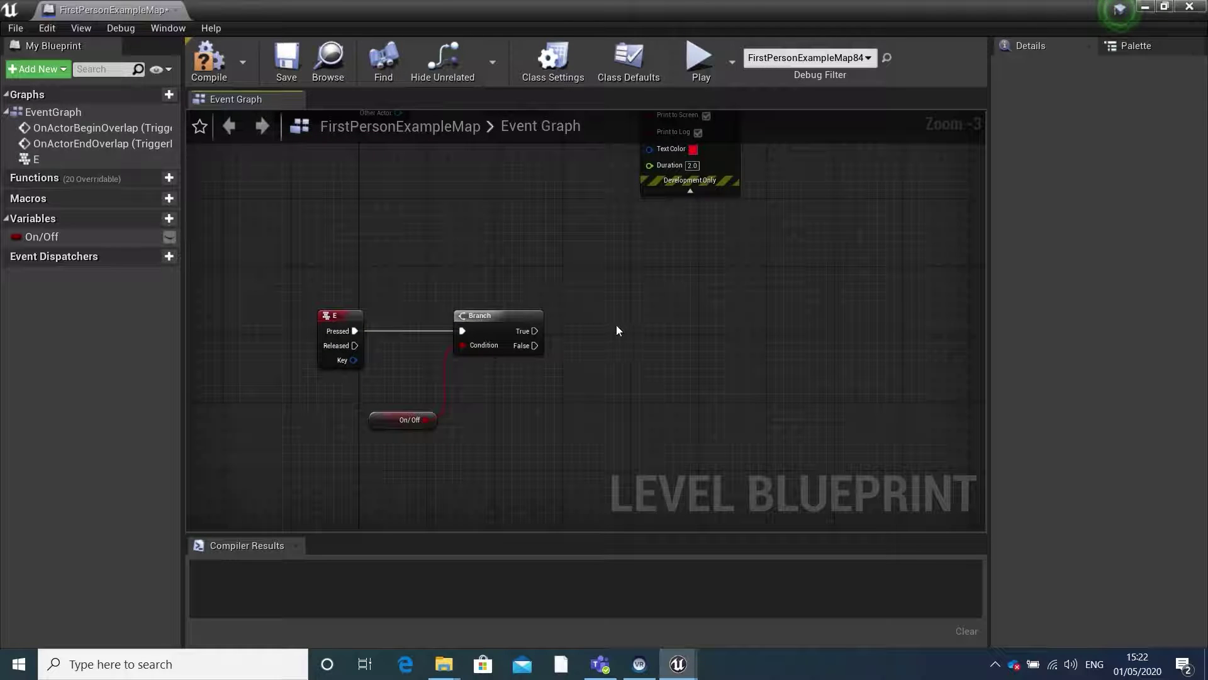
pyautogui.moveTo(816, 289); pyautogui.dragTo(869, 453, button='right')
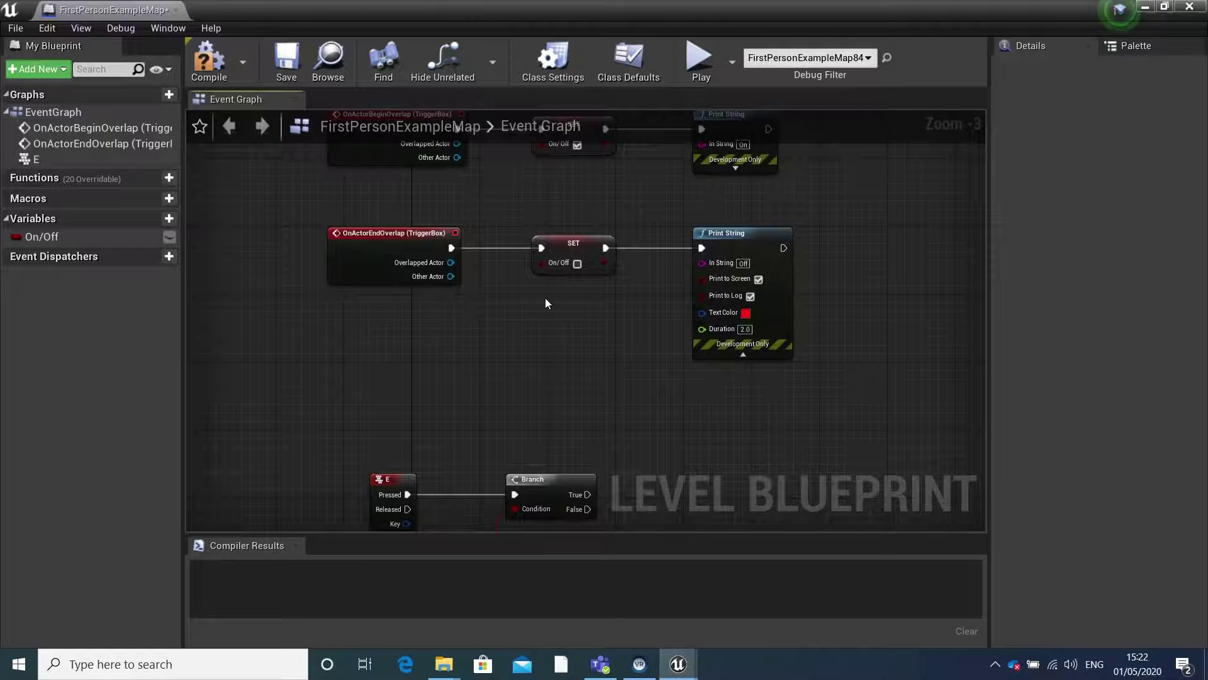
pyautogui.moveTo(572, 314); pyautogui.dragTo(499, 181, button='right')
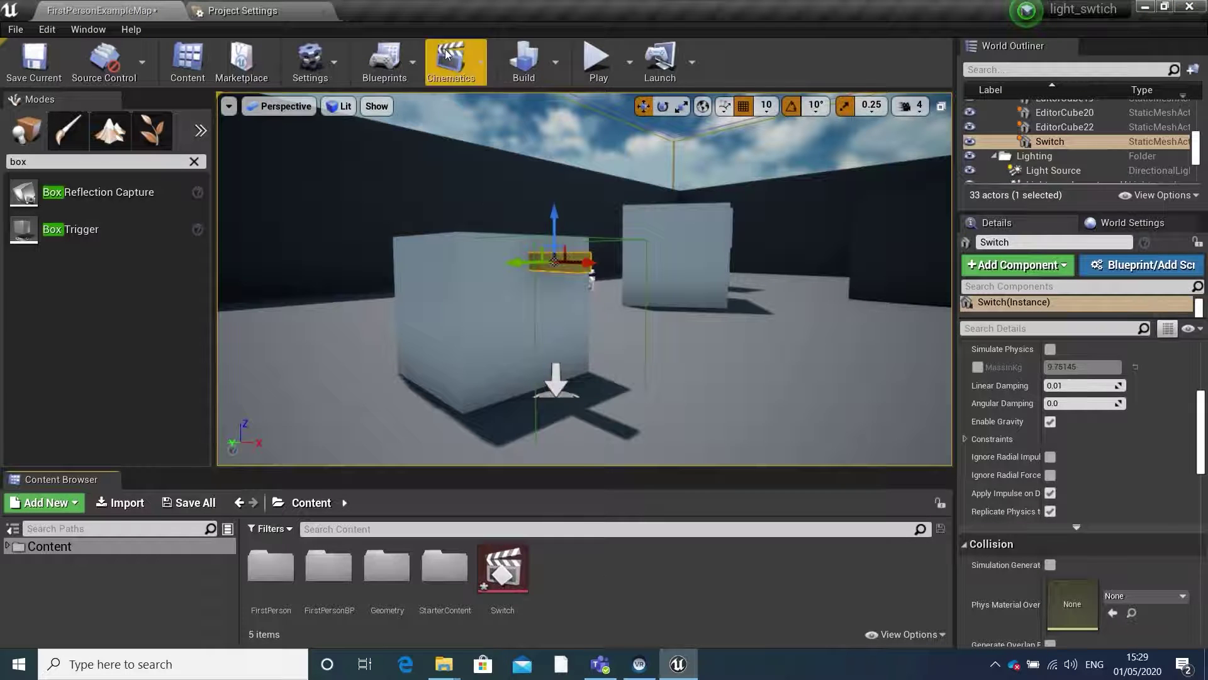
# Add a level sequence to the level and save it as "Lever" in the Content folder.
pyautogui.click(469, 62)
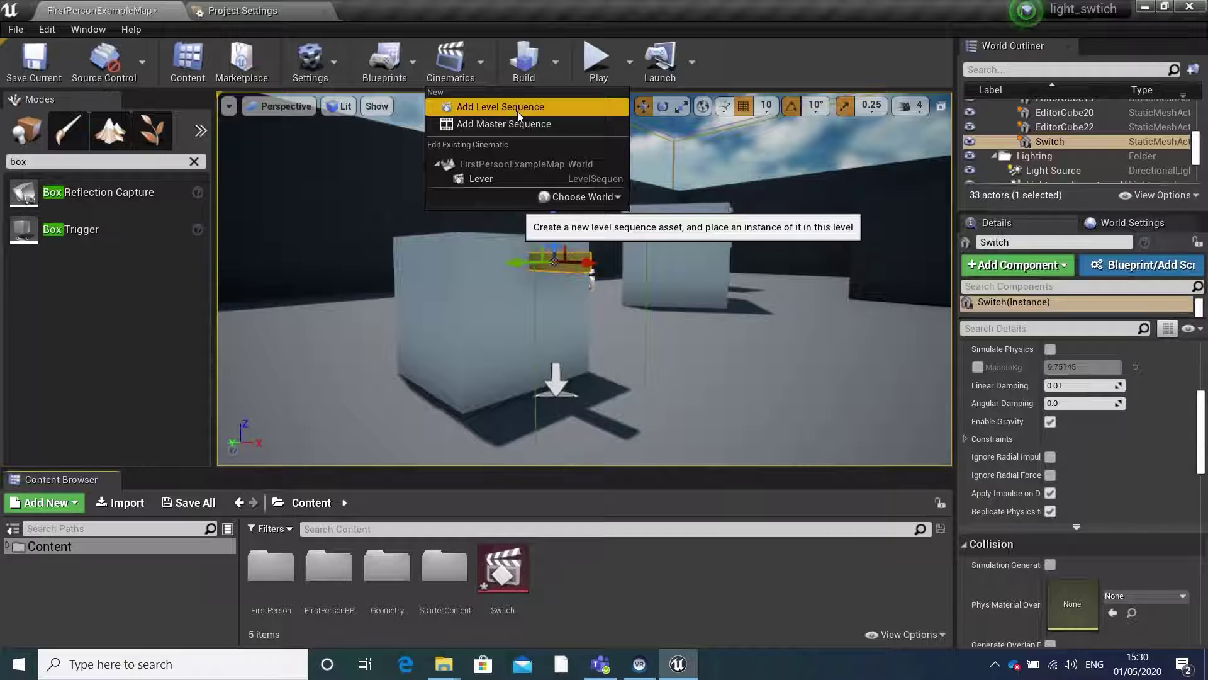
pyautogui.click(526, 108)
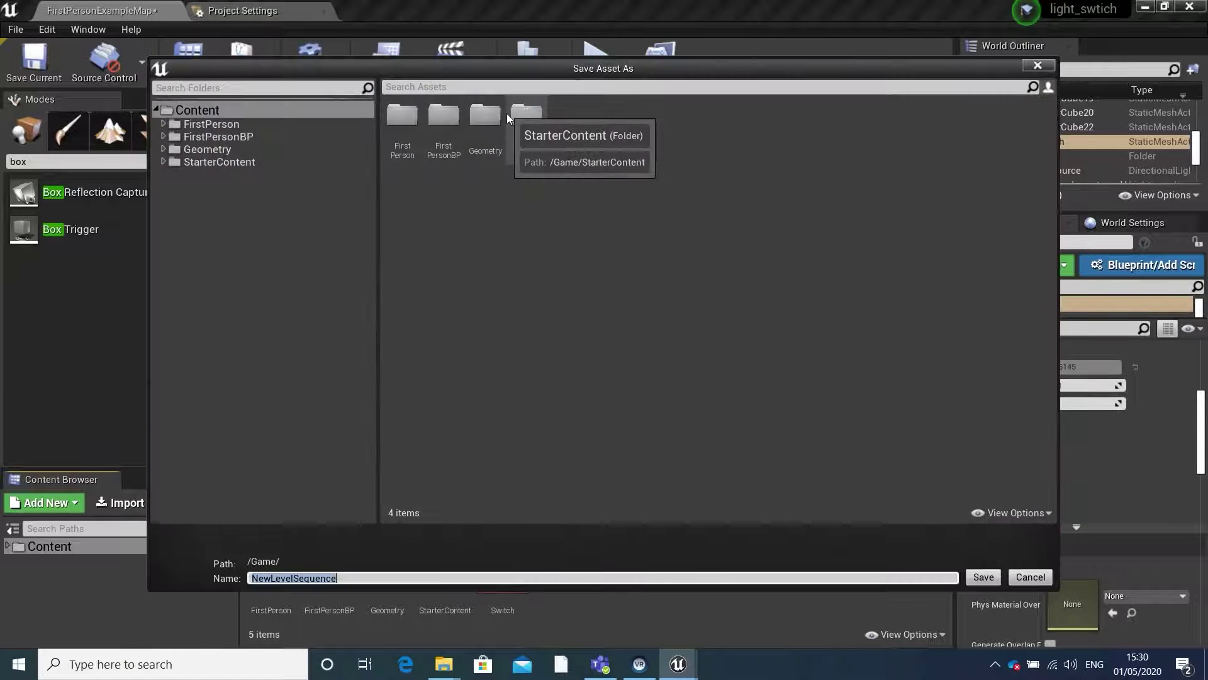
pyautogui.press('capslock')
pyautogui.write('L')
pyautogui.press('capslock')
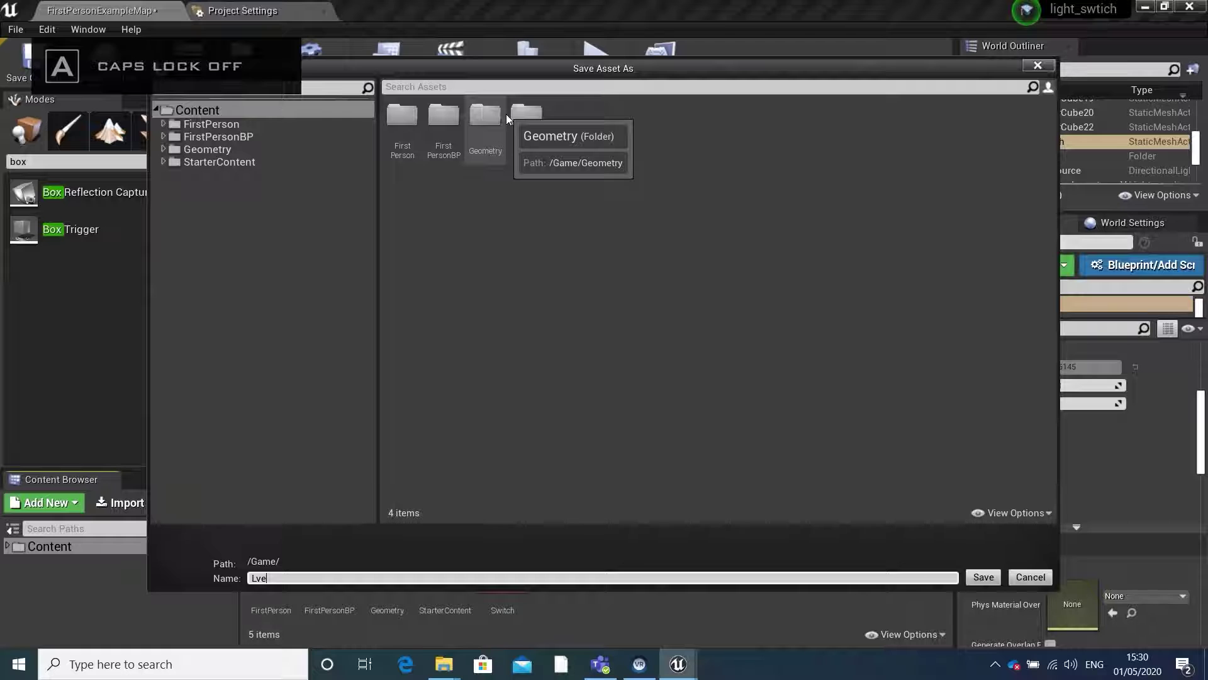
pyautogui.write('ever')
pyautogui.press('Return')
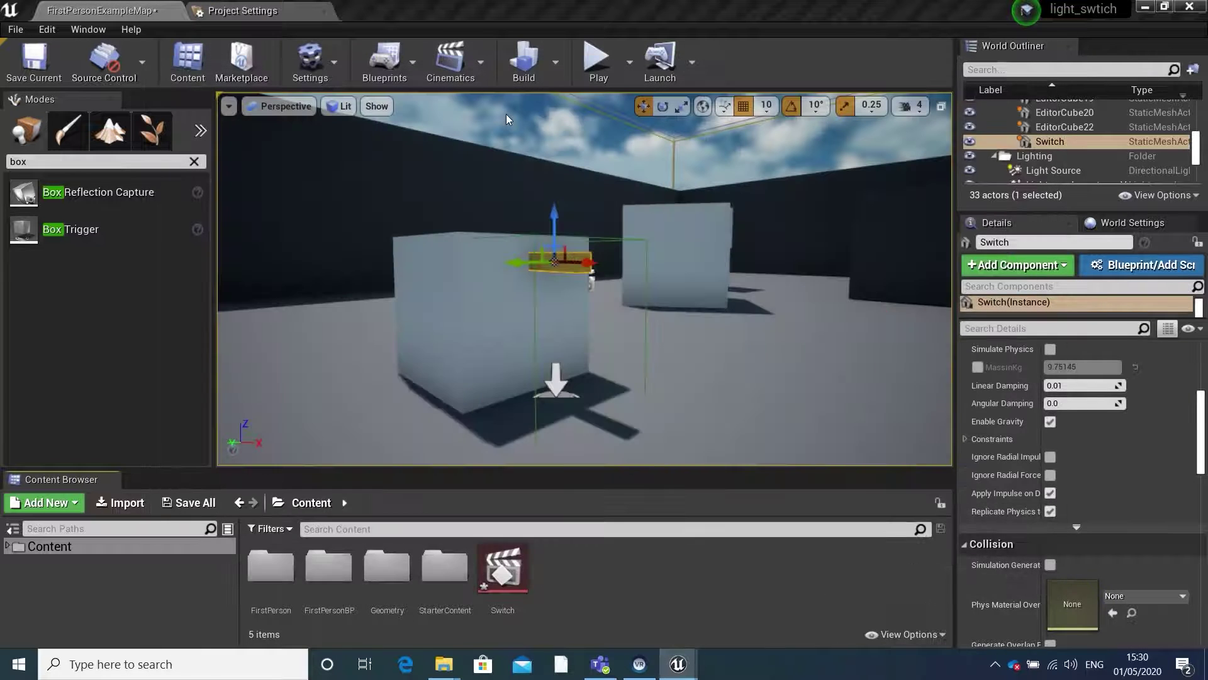
# Reposition the Sequencer window so the lever stays in view, and add the Switch actor to the sequence.
pyautogui.moveTo(632, 317); pyautogui.dragTo(651, 115)
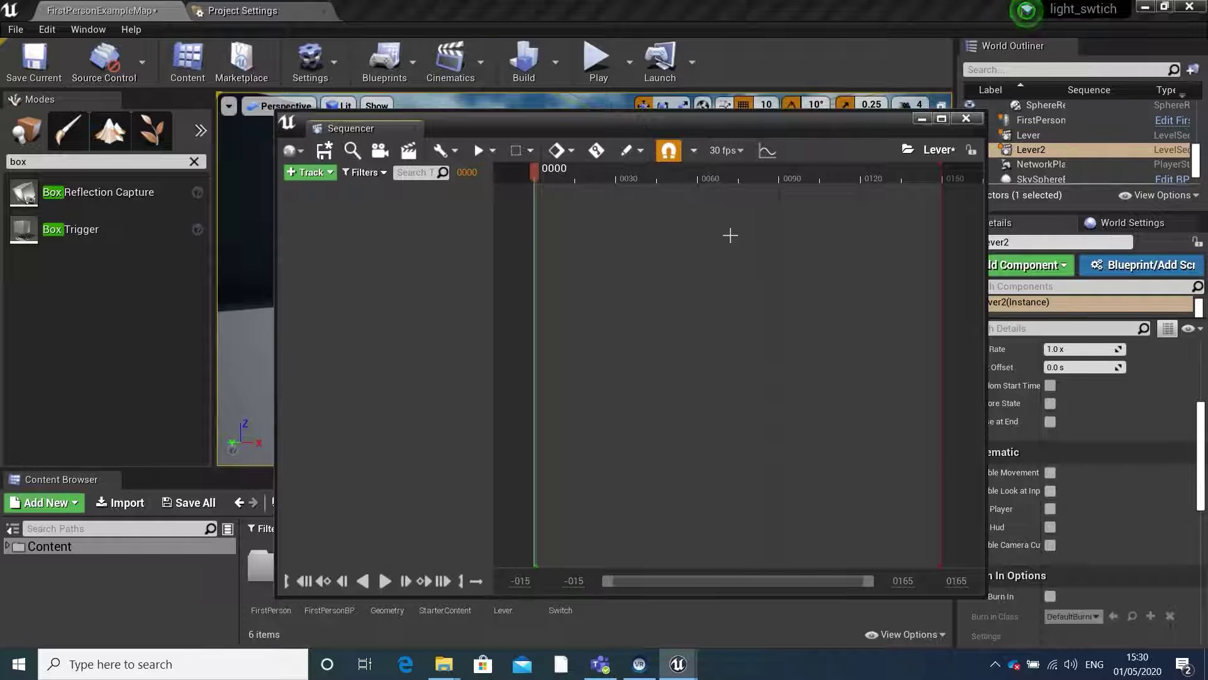
pyautogui.moveTo(696, 118); pyautogui.dragTo(671, 304)
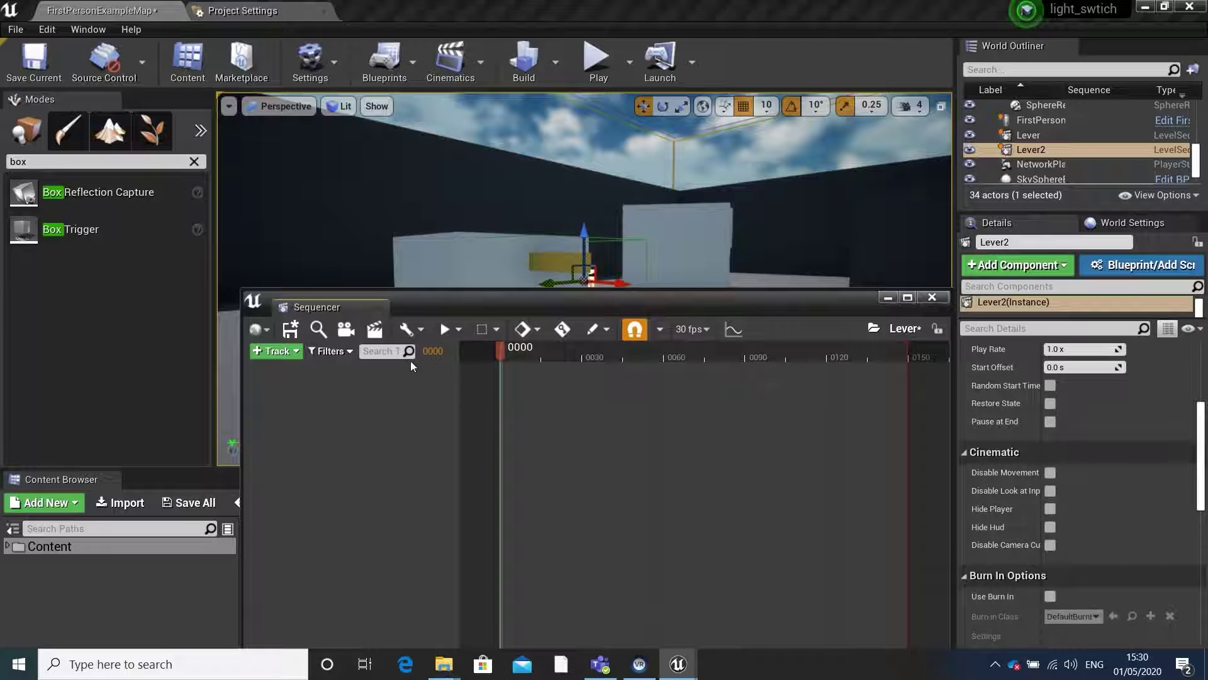
pyautogui.click(288, 352)
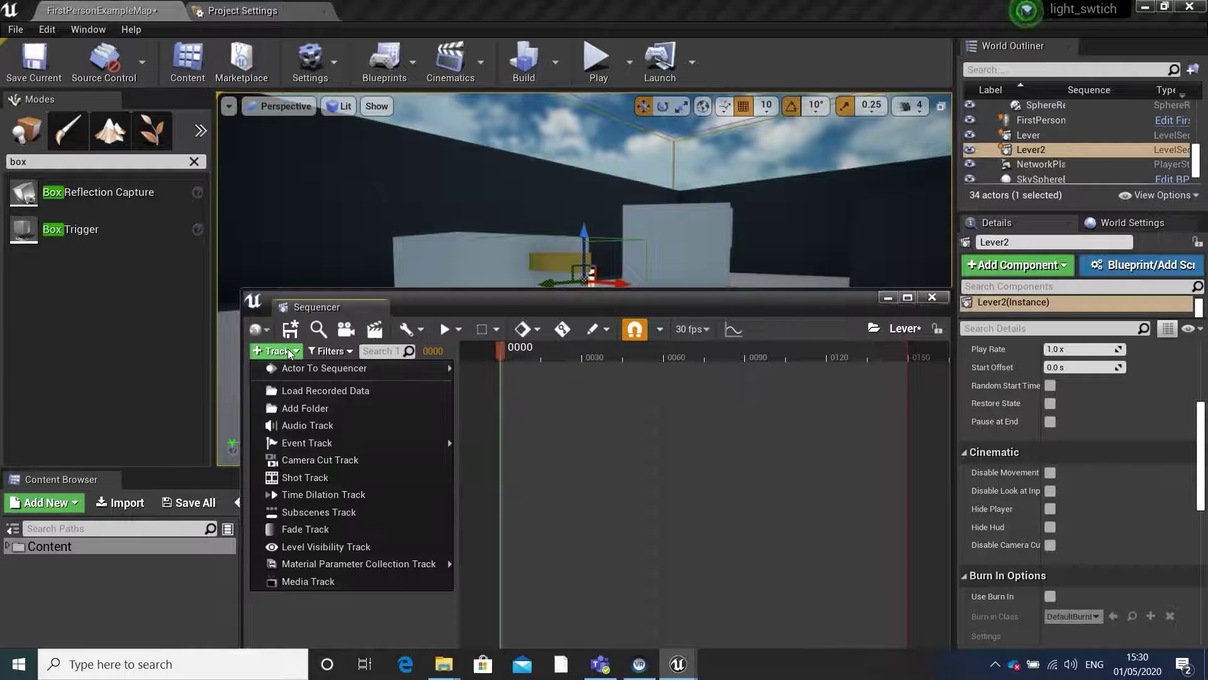
pyautogui.moveTo(378, 370)
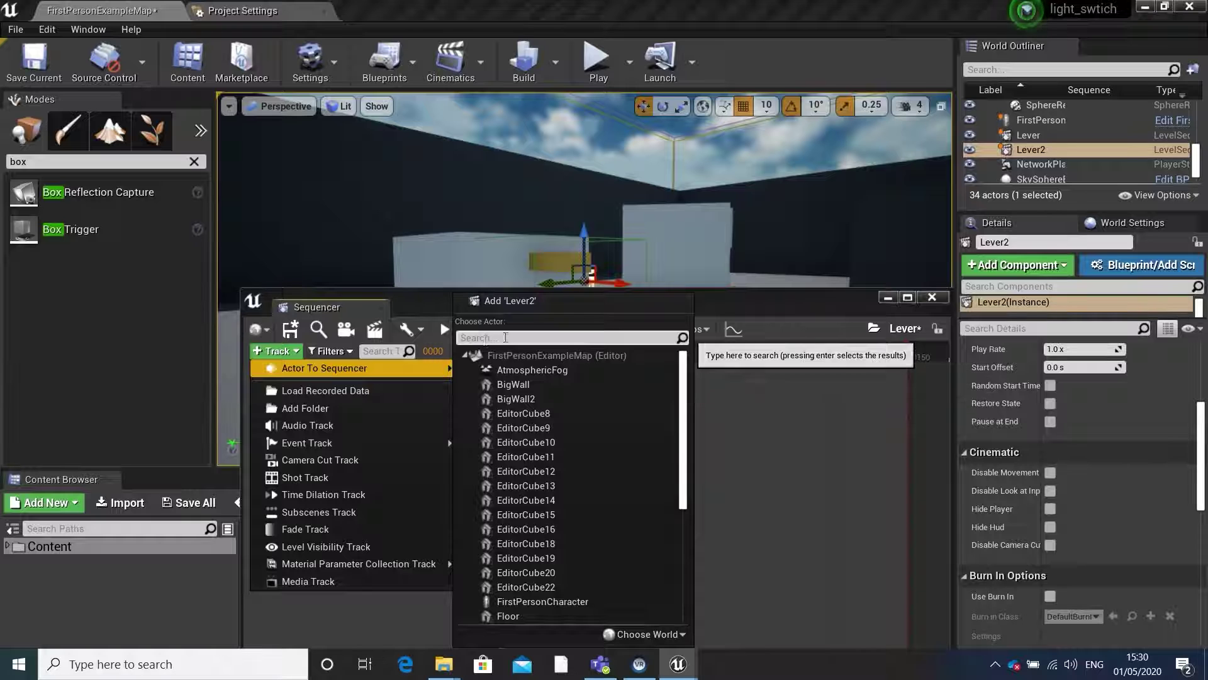
pyautogui.write('sw')
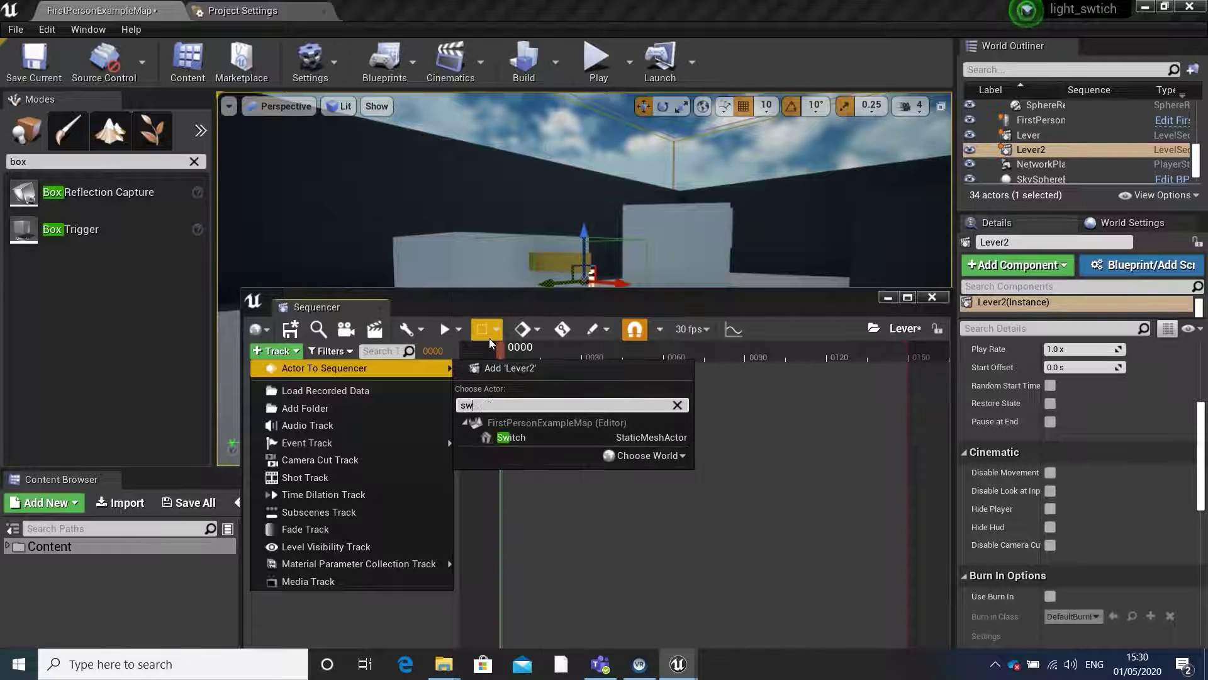
pyautogui.click(534, 440)
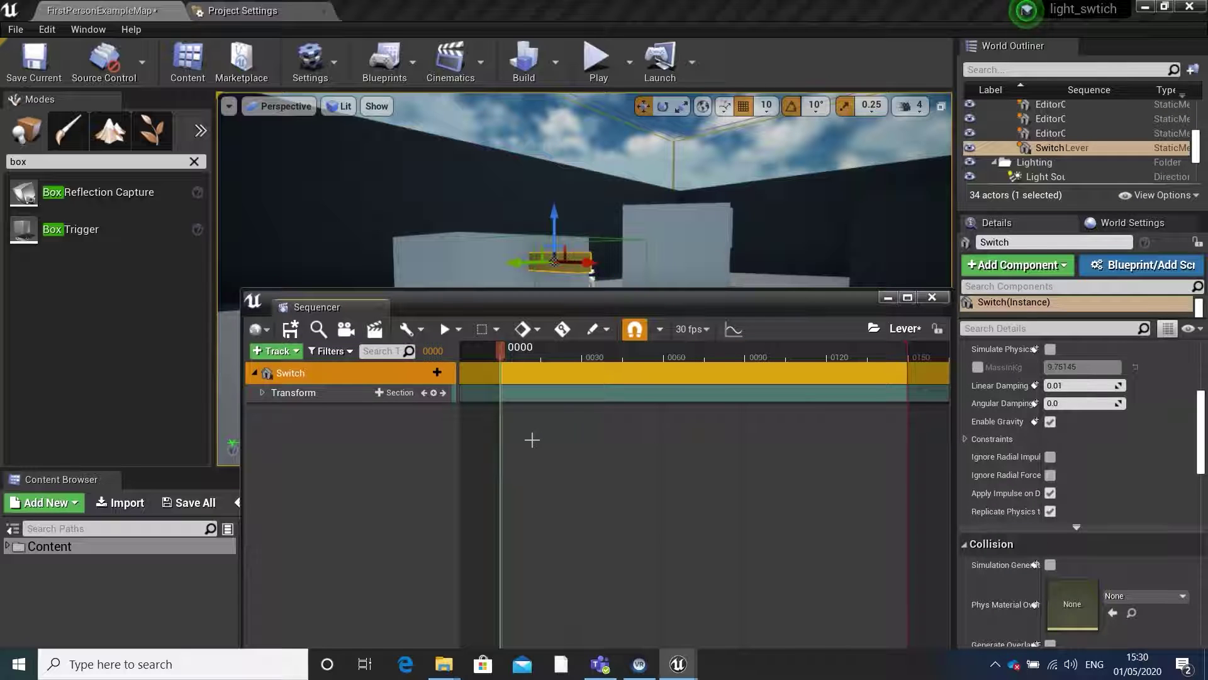
# Expand the Switch's Transform track and key its location, rotation and scale at frame 0000.
pyautogui.click(262, 393)
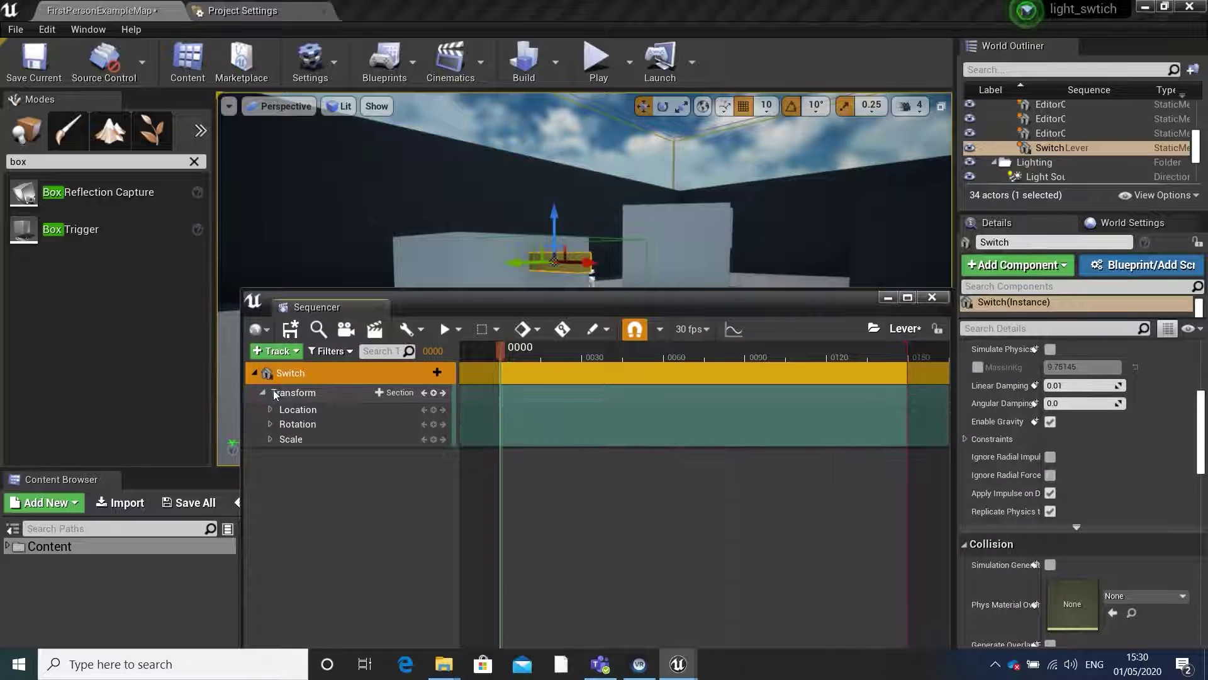
pyautogui.moveTo(504, 353); pyautogui.dragTo(564, 353)
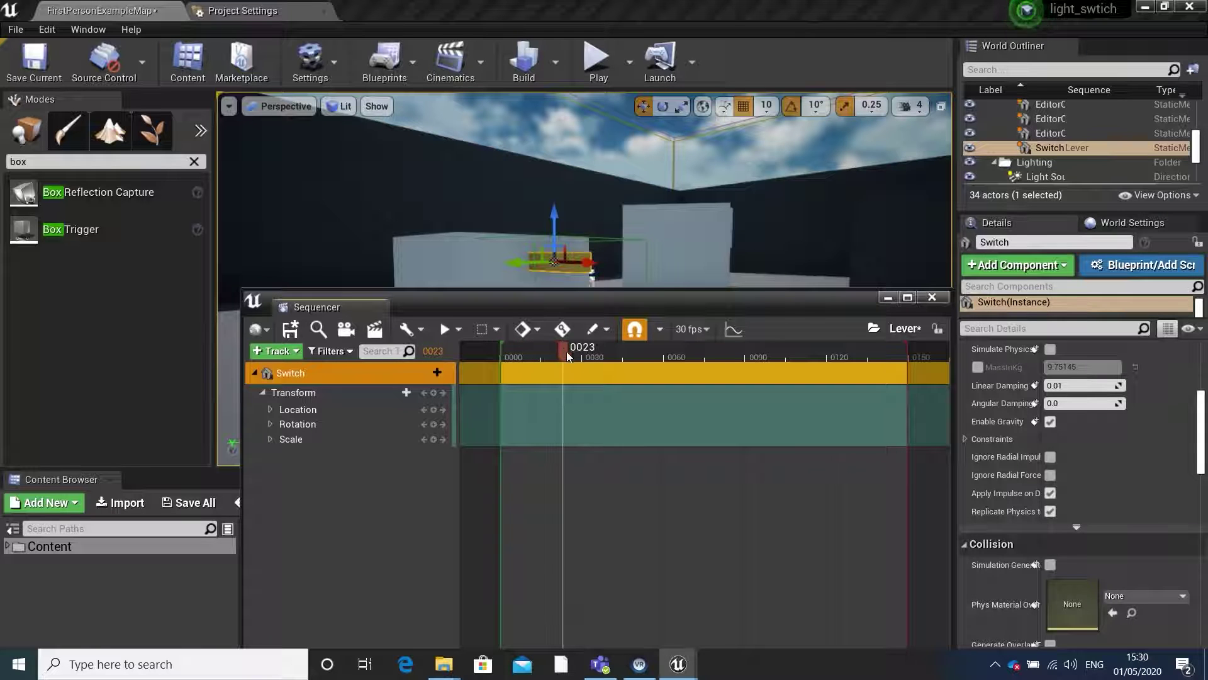
pyautogui.moveTo(561, 350); pyautogui.dragTo(504, 351)
pyautogui.press('s')
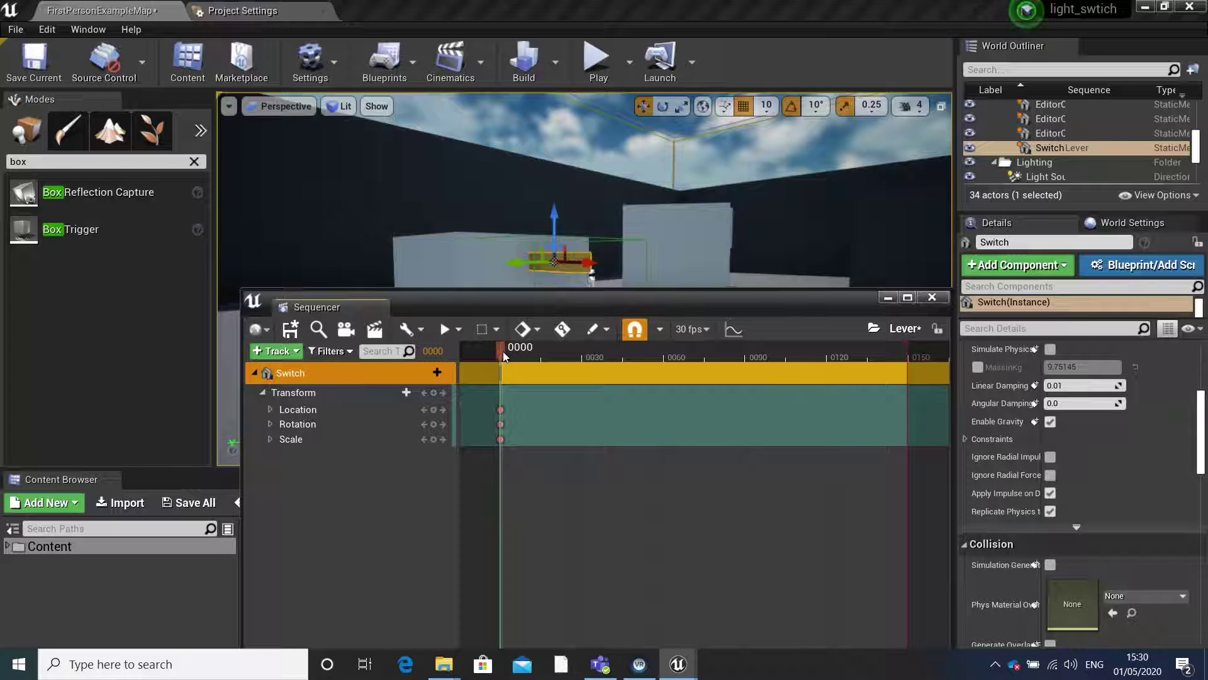
# Lower the Switch lever along the vertical axis at frame 0030 and key its location, rotation and scale there.
pyautogui.moveTo(501, 351); pyautogui.dragTo(584, 352)
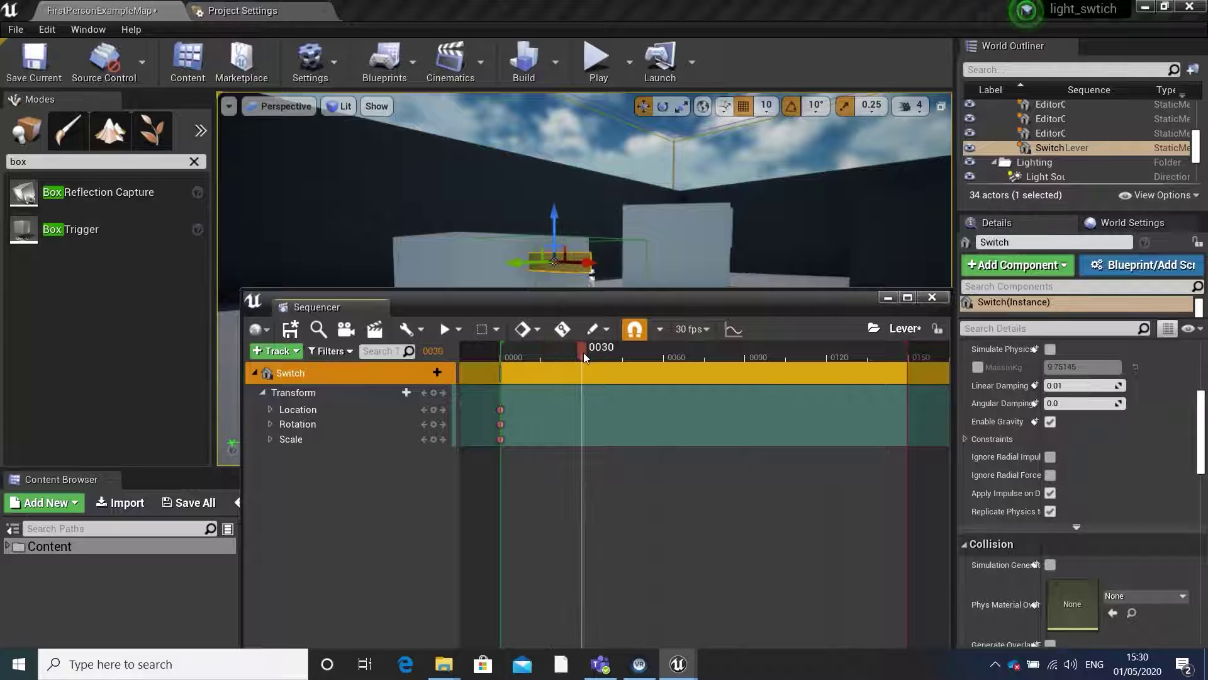
pyautogui.moveTo(611, 299); pyautogui.dragTo(587, 355)
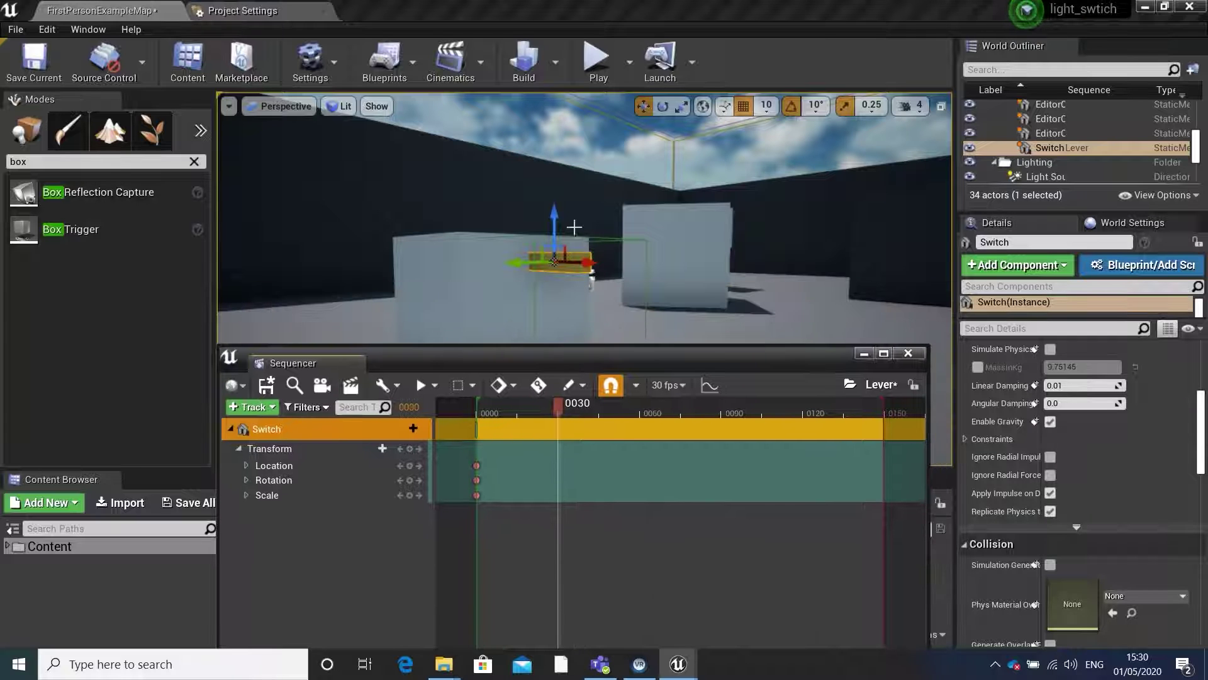
pyautogui.moveTo(551, 216); pyautogui.dragTo(557, 249)
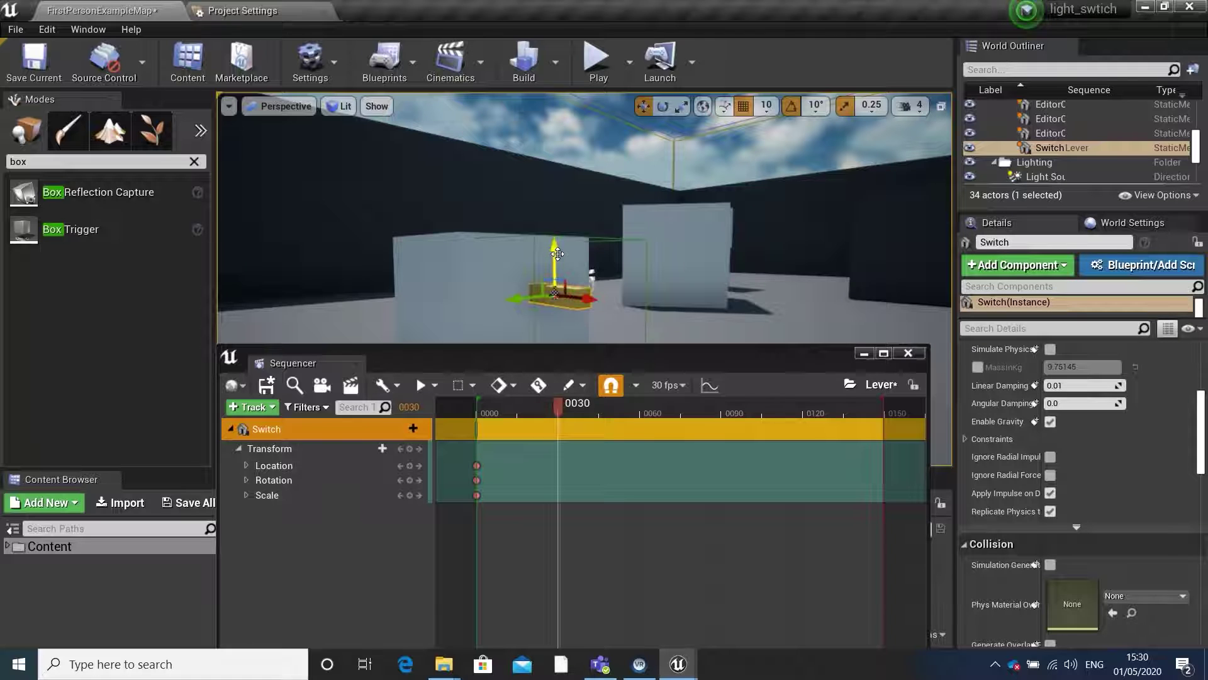
pyautogui.press('s')
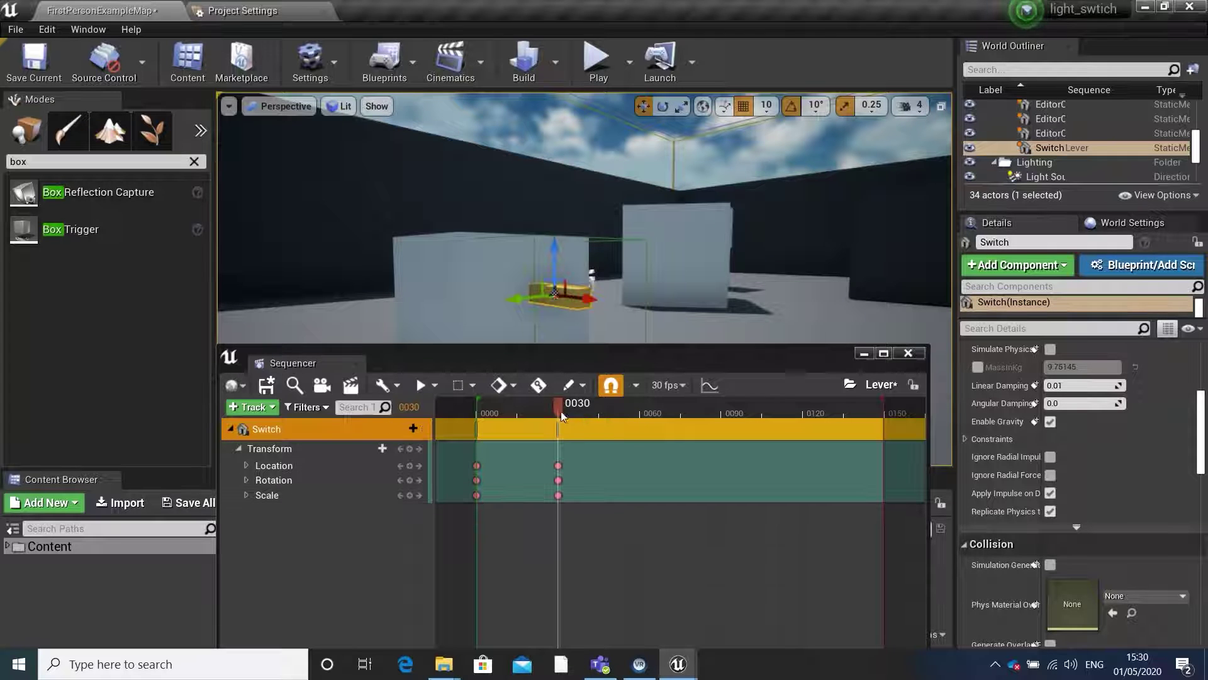
# End the Lever sequence's playback range at frame 0030, return the playhead to frame 0000 and minimise the Sequencer.
pyautogui.moveTo(560, 411)
pyautogui.mouseDown()
pyautogui.moveTo(463, 424)
pyautogui.moveTo(557, 427)
pyautogui.mouseUp()
pyautogui.moveTo(884, 408)
pyautogui.mouseDown()
pyautogui.moveTo(560, 405)
pyautogui.moveTo(477, 417)
pyautogui.moveTo(558, 417)
pyautogui.moveTo(477, 417)
pyautogui.mouseUp()
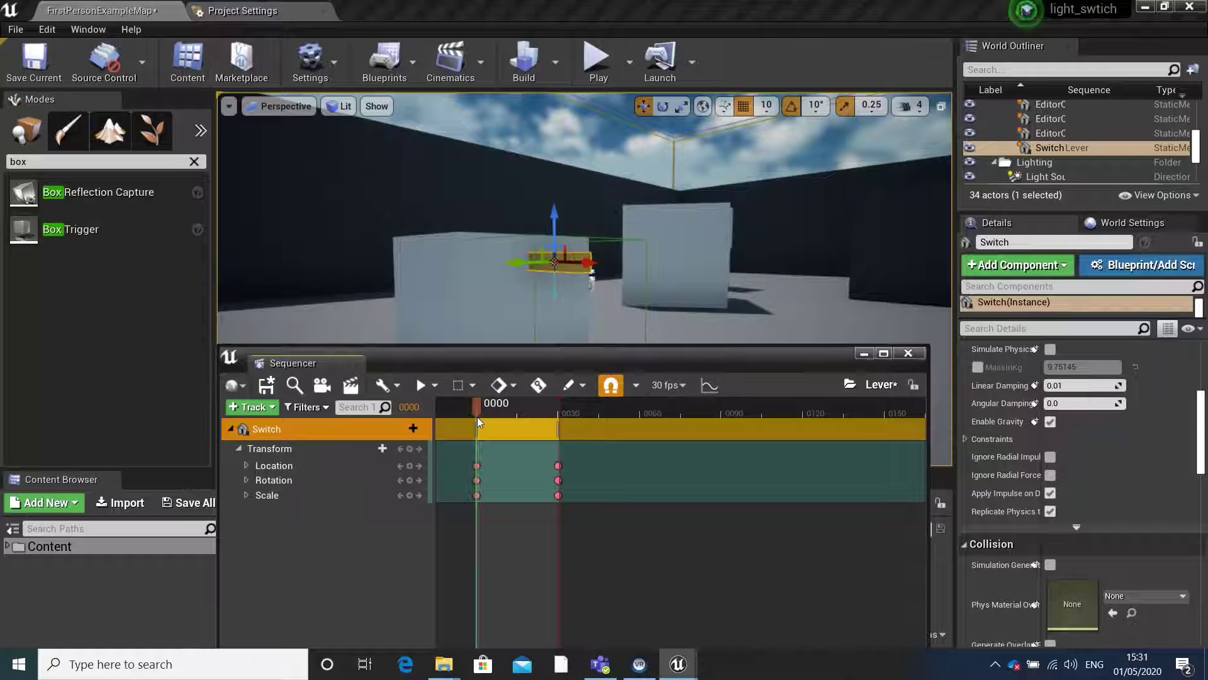
pyautogui.click(862, 354)
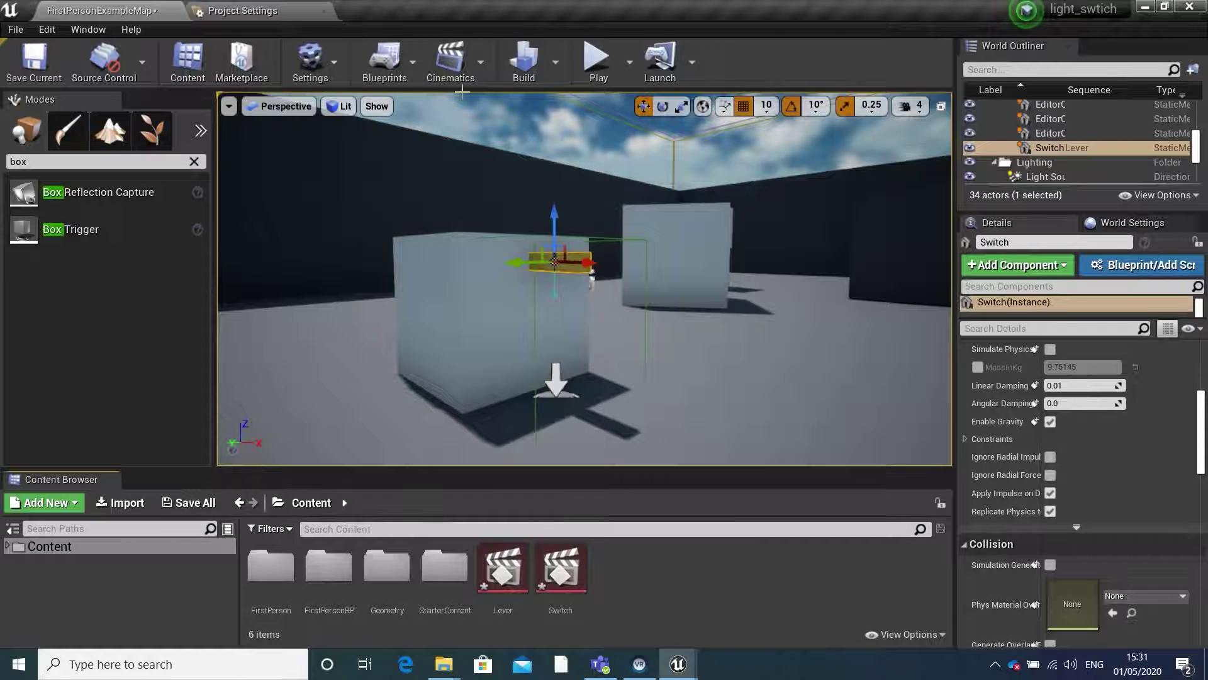
# Open the Level Blueprint and add an Event BeginPlay node above the begin overlap chain.
pyautogui.click(402, 67)
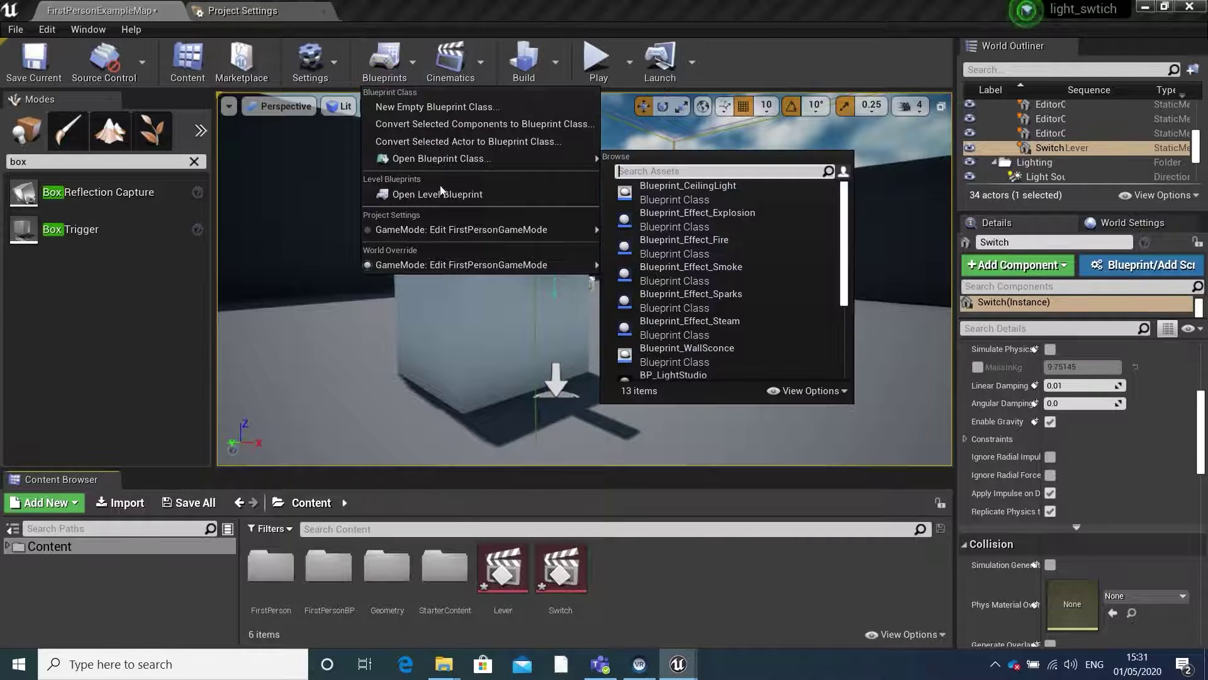
pyautogui.click(432, 194)
pyautogui.rightClick(389, 285)
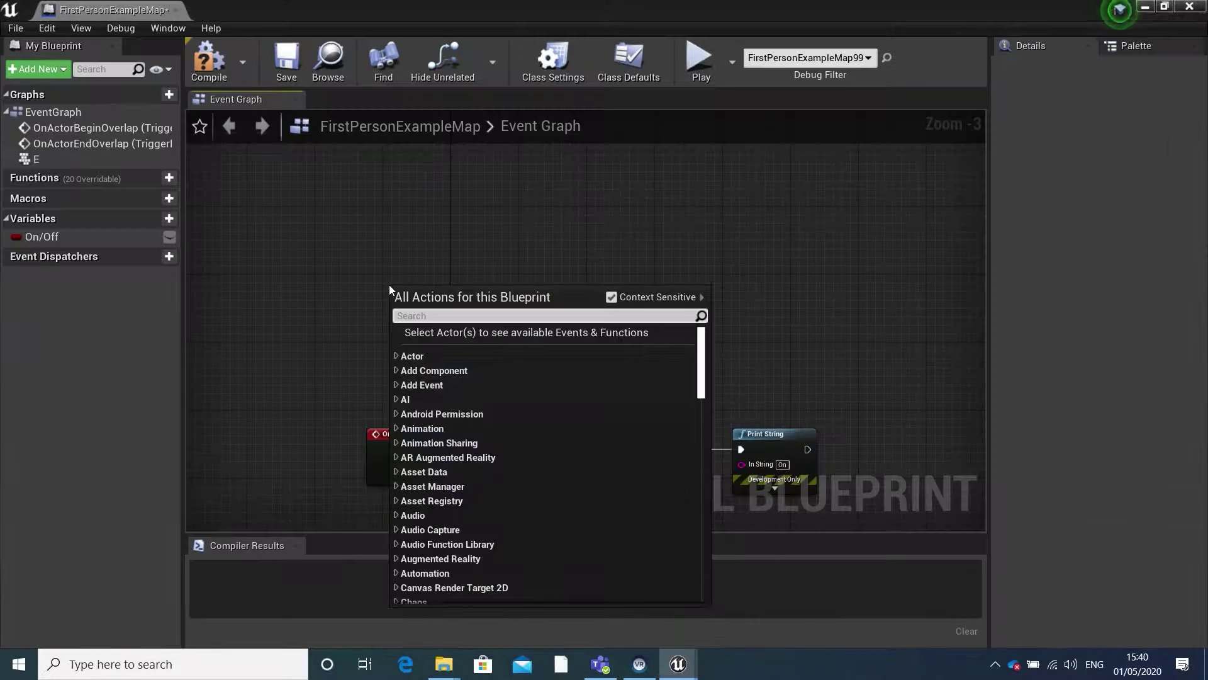
pyautogui.write('event be')
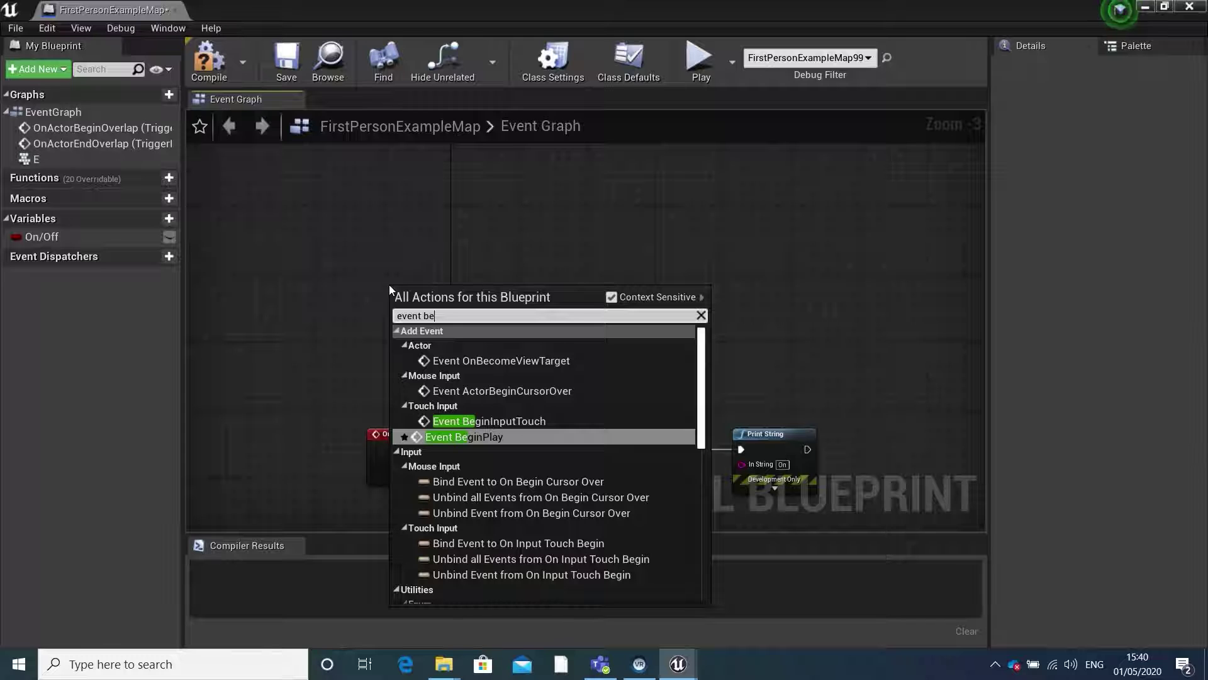
pyautogui.click(466, 437)
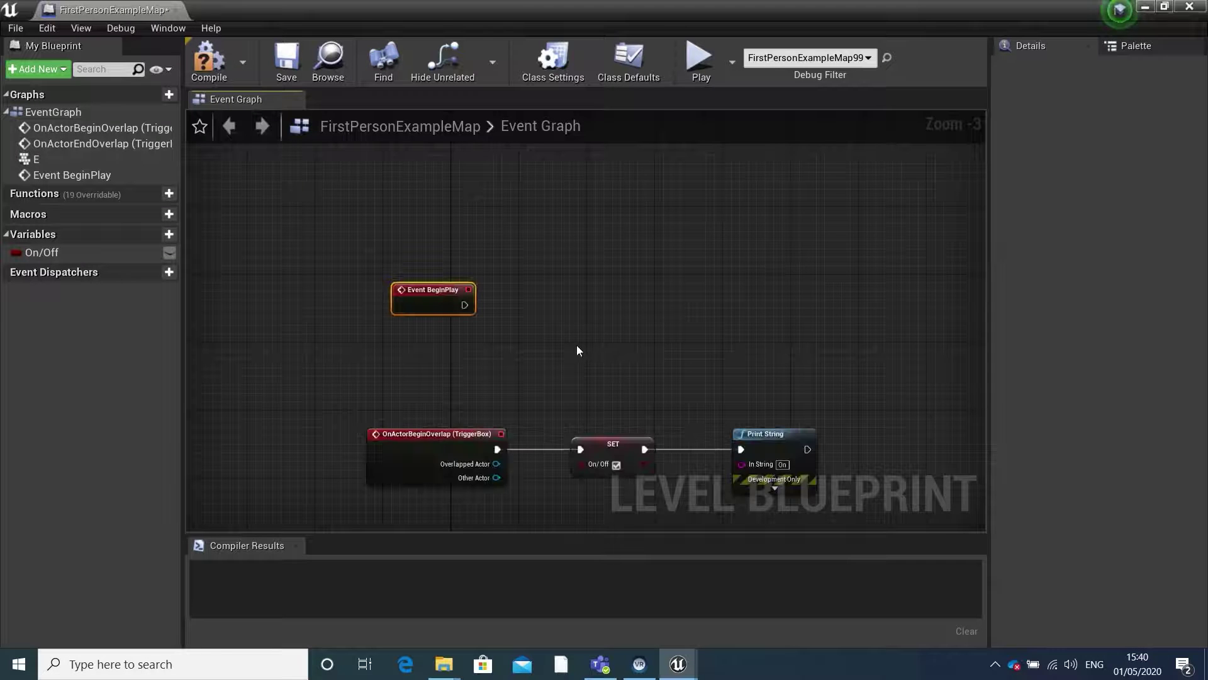
# Connect a Create Level Sequence Player node to Event BeginPlay and assign it the Lever level sequence.
pyautogui.moveTo(576, 345); pyautogui.dragTo(508, 337, button='right')
pyautogui.moveTo(393, 295); pyautogui.dragTo(504, 292)
pyautogui.write('create')
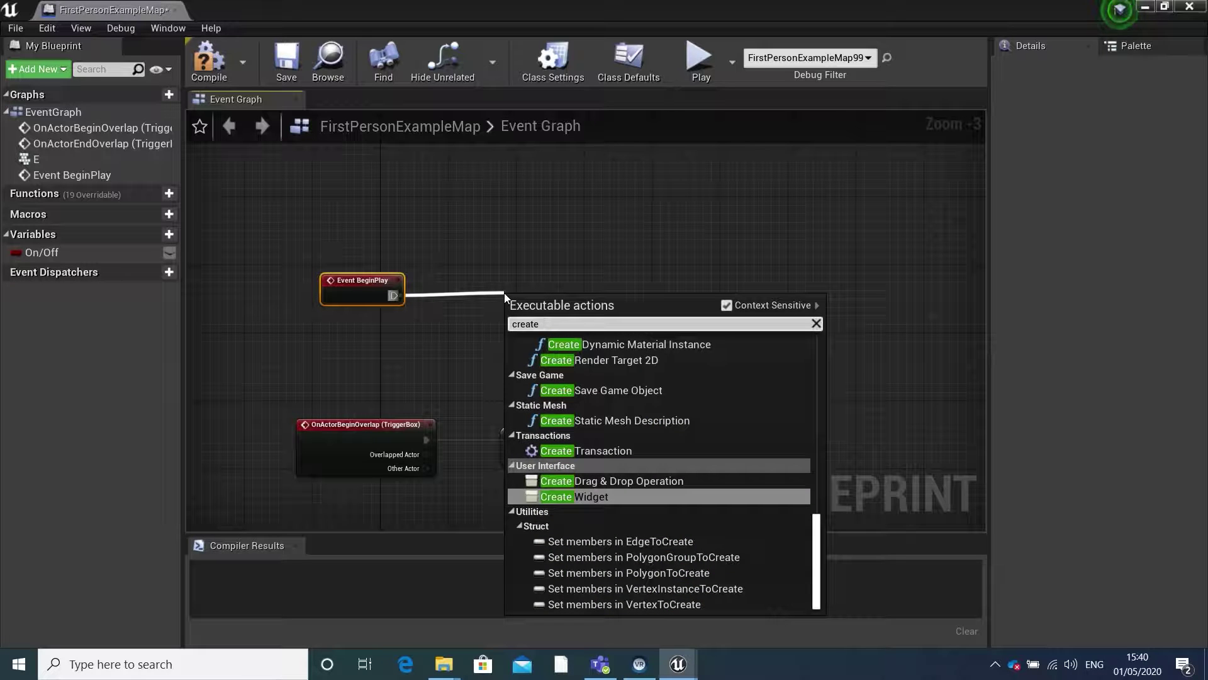
pyautogui.write(' lev')
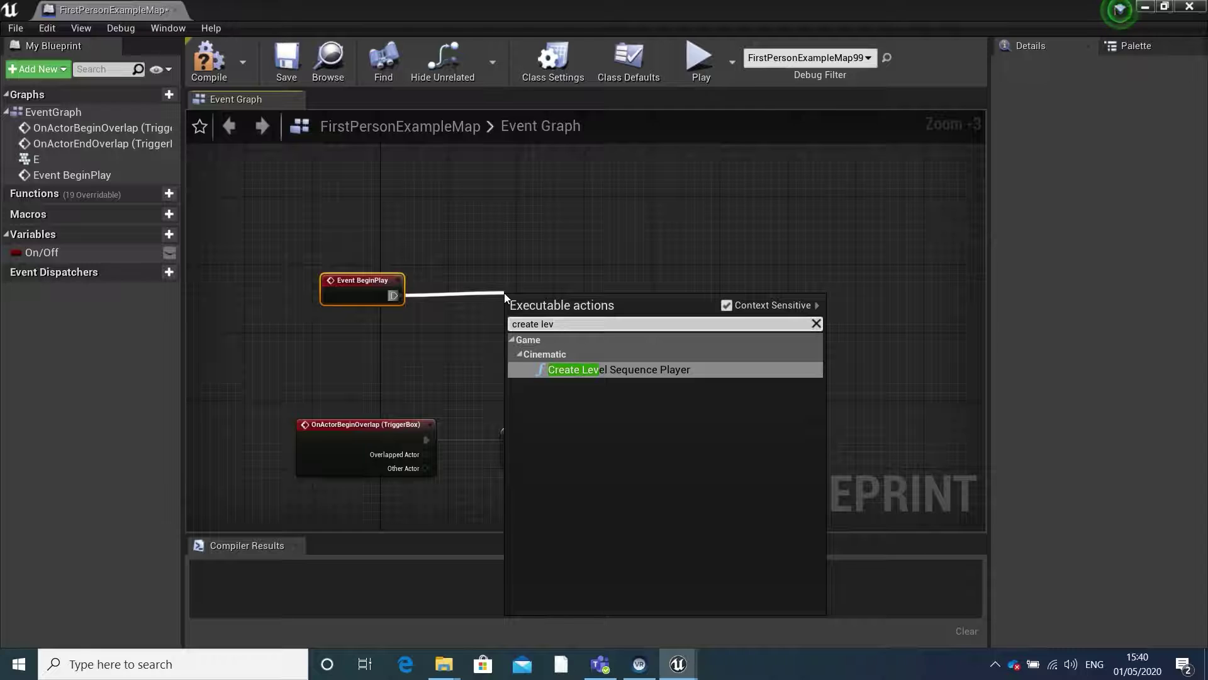
pyautogui.click(625, 371)
pyautogui.moveTo(561, 302); pyautogui.dragTo(535, 284)
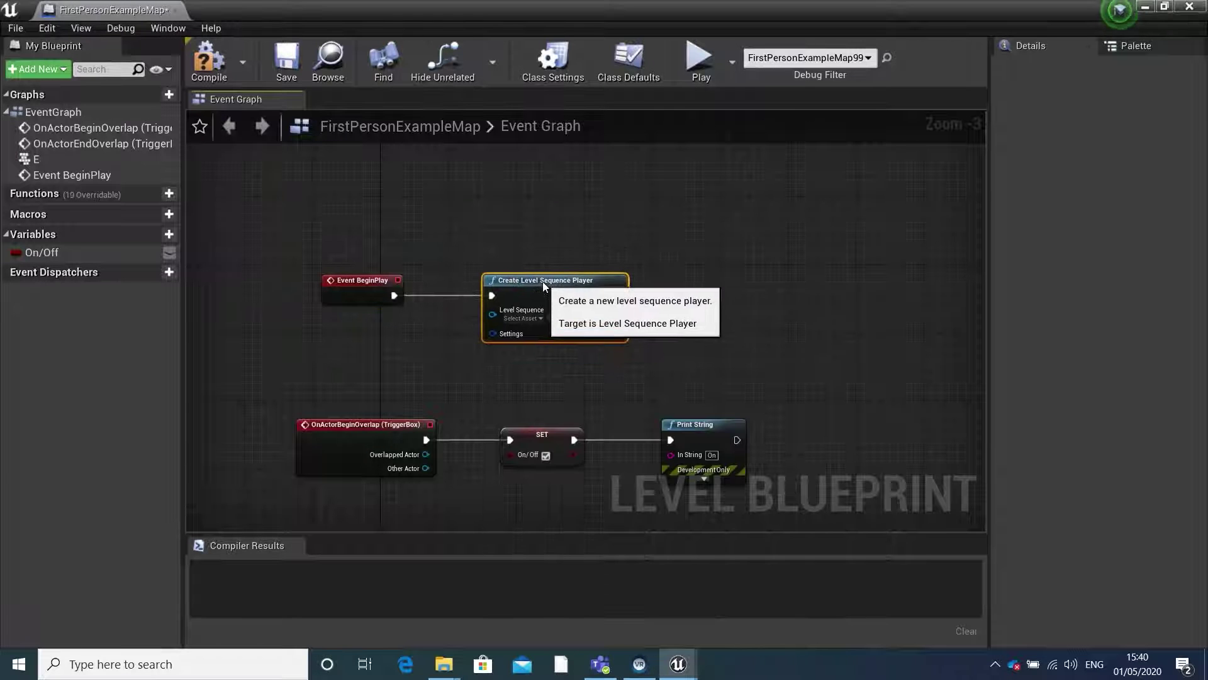
pyautogui.click(532, 320)
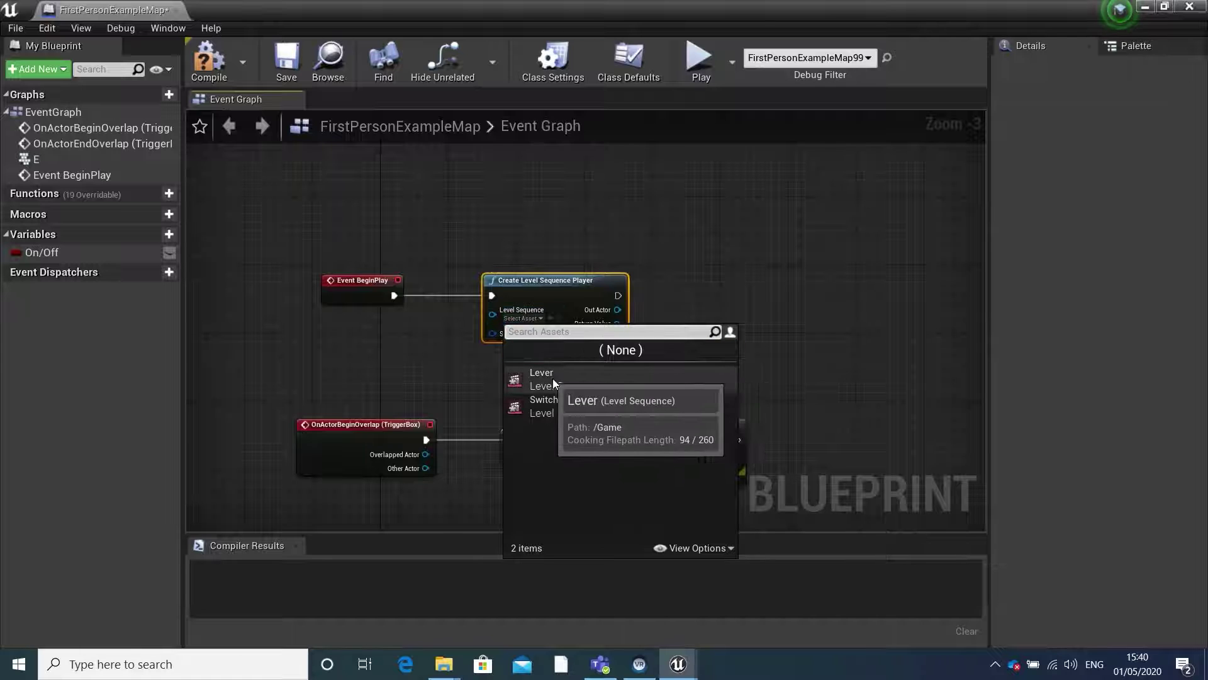
pyautogui.click(575, 380)
# Promote the Create Level Sequence Player's Return Value to a variable and align its SET node beside it.
pyautogui.moveTo(630, 320); pyautogui.dragTo(499, 312, button='right')
pyautogui.rightClick(468, 316)
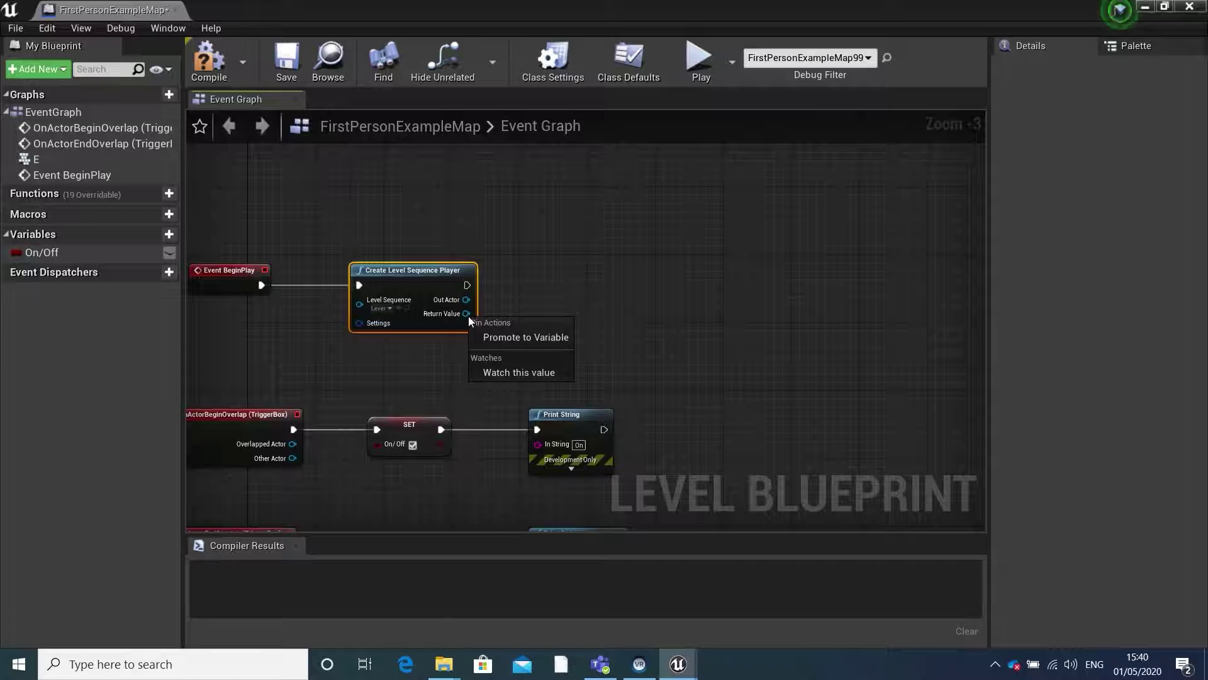
pyautogui.click(553, 339)
pyautogui.click(578, 287)
pyautogui.moveTo(578, 287); pyautogui.dragTo(569, 287)
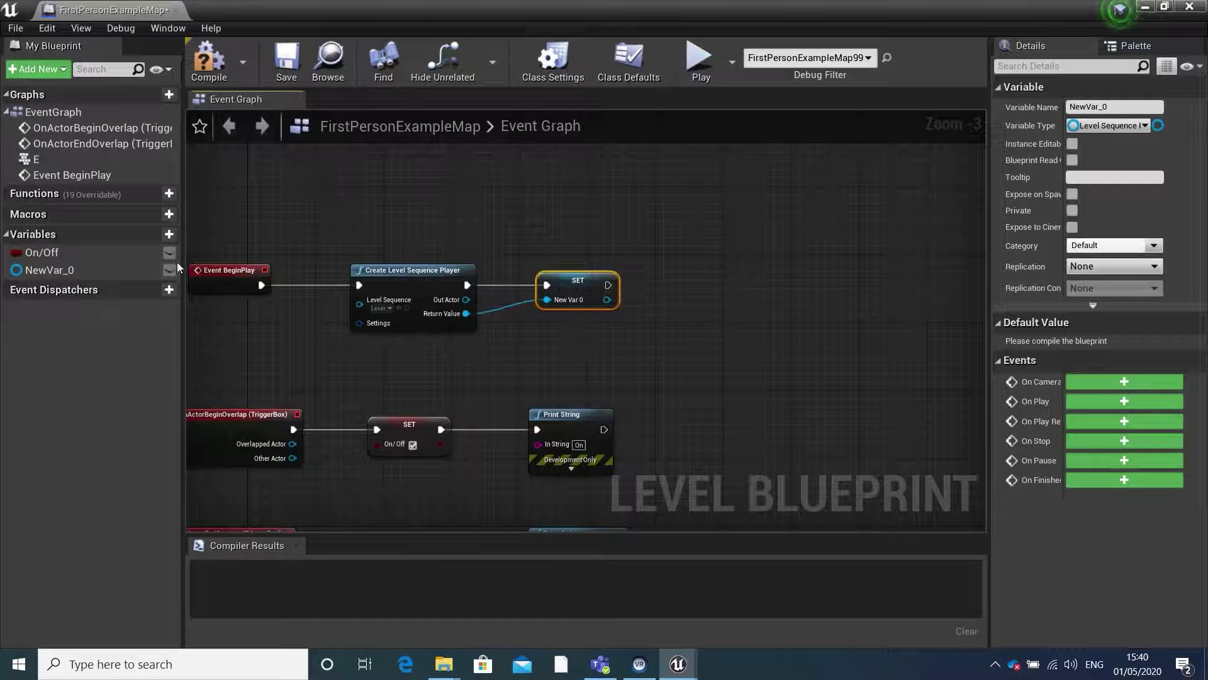
# Rename the new sequence player variable to "Lever".
pyautogui.click(74, 269)
pyautogui.click(71, 271)
pyautogui.press('capslock')
pyautogui.write('L')
pyautogui.press('capslock')
pyautogui.write('ever')
pyautogui.press('Return')
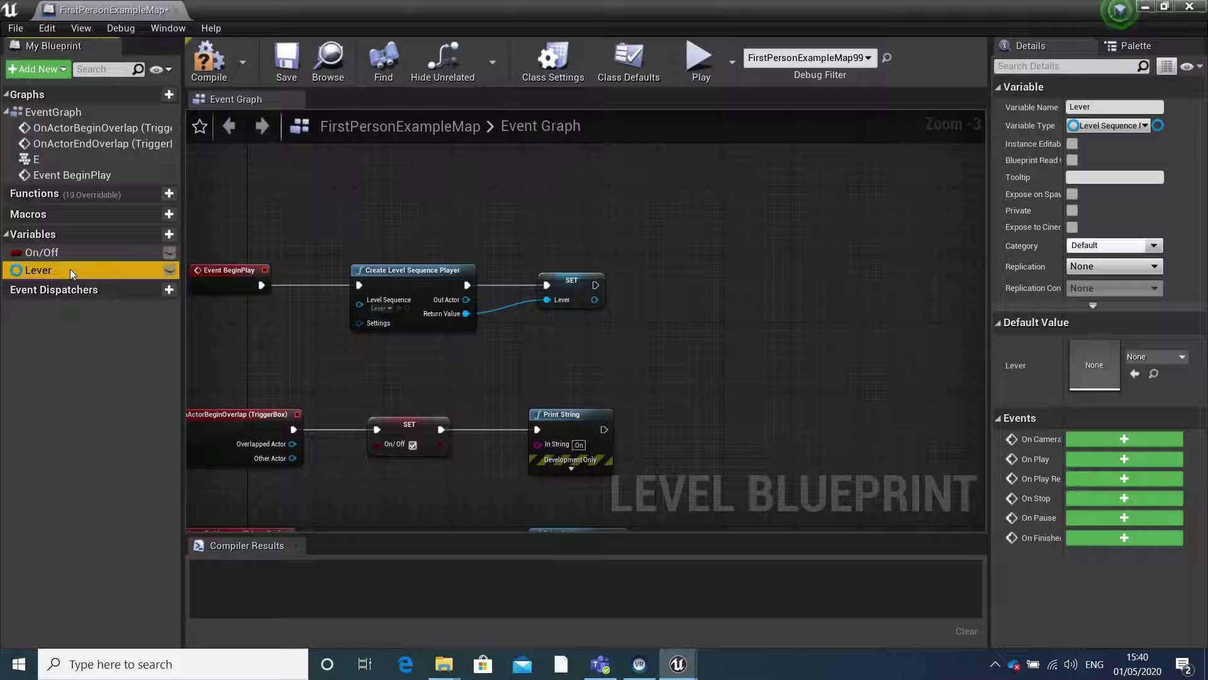
# Place a getter for the Lever variable near the E key's Branch node.
pyautogui.scroll(-3, 629, 402)
pyautogui.moveTo(711, 406); pyautogui.dragTo(662, 183, button='right')
pyautogui.scroll(3, 406, 315)
pyautogui.moveTo(684, 298); pyautogui.dragTo(489, 356, button='right')
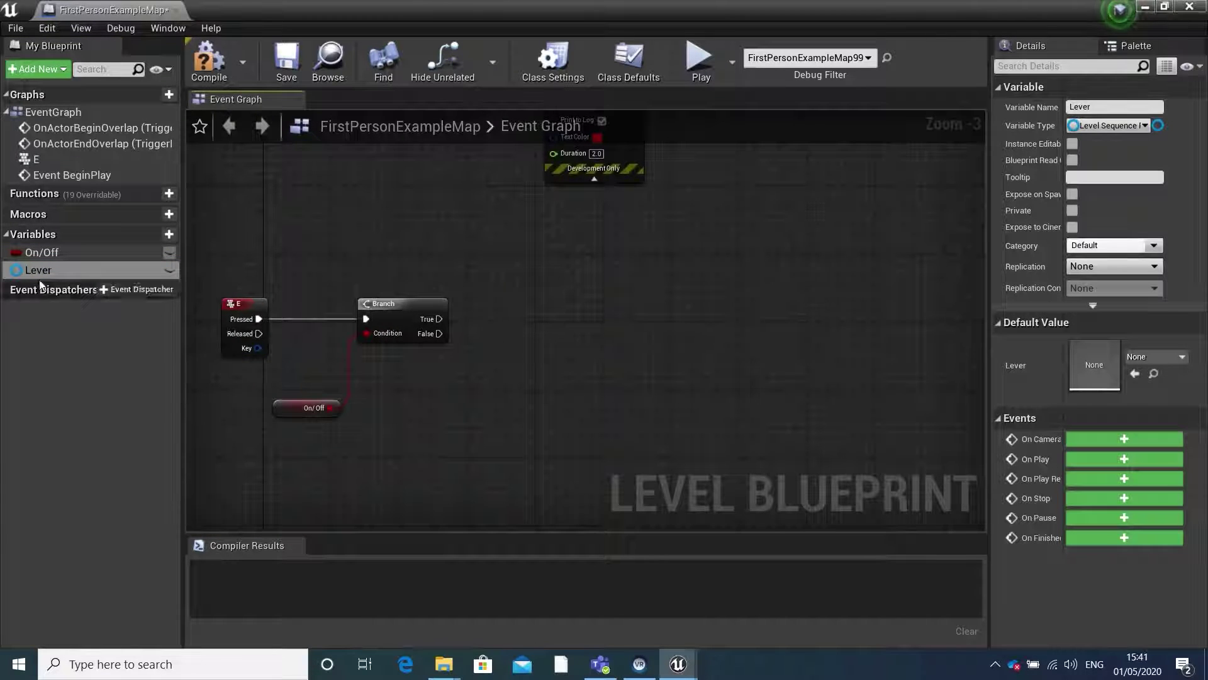
pyautogui.moveTo(48, 271); pyautogui.dragTo(570, 340)
# Add a Play node with Lever as its target and connect it to the Branch's True output.
pyautogui.click(486, 420)
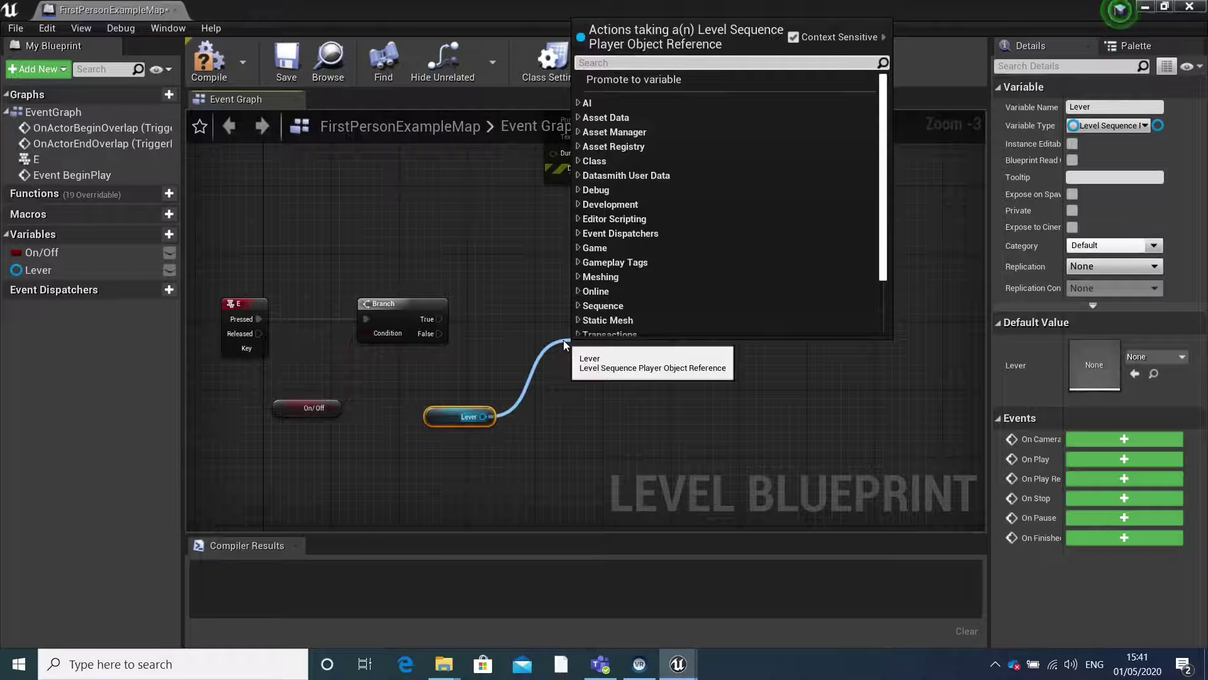
pyautogui.write('play')
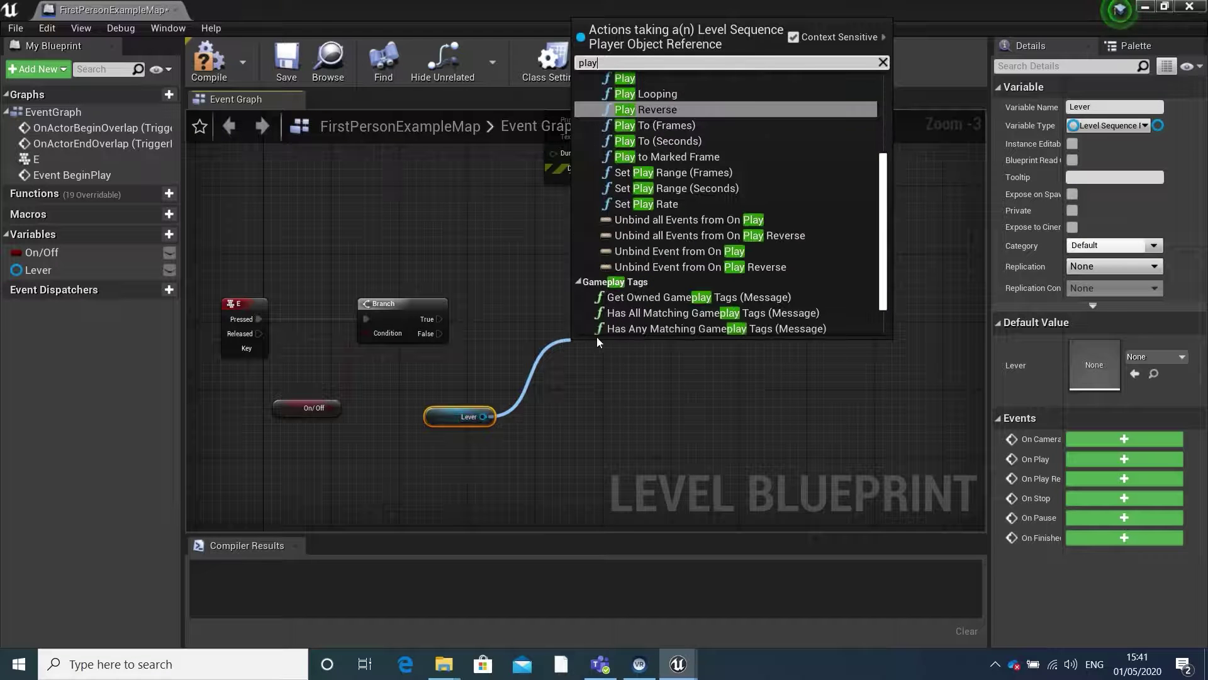
pyautogui.scroll(3, 604, 315)
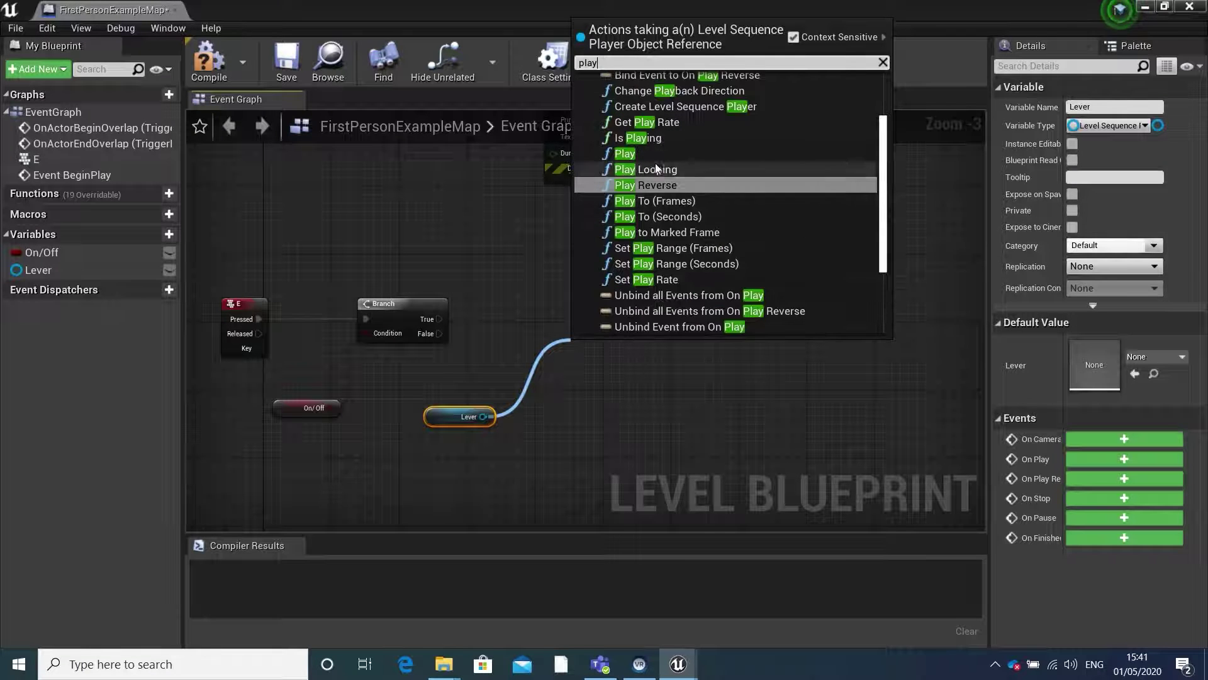
pyautogui.click(641, 155)
pyautogui.moveTo(596, 352); pyautogui.dragTo(559, 310)
pyautogui.moveTo(439, 319); pyautogui.dragTo(589, 310)
# Compile and save the Level Blueprint, and close its editor.
pyautogui.scroll(-1, 610, 398)
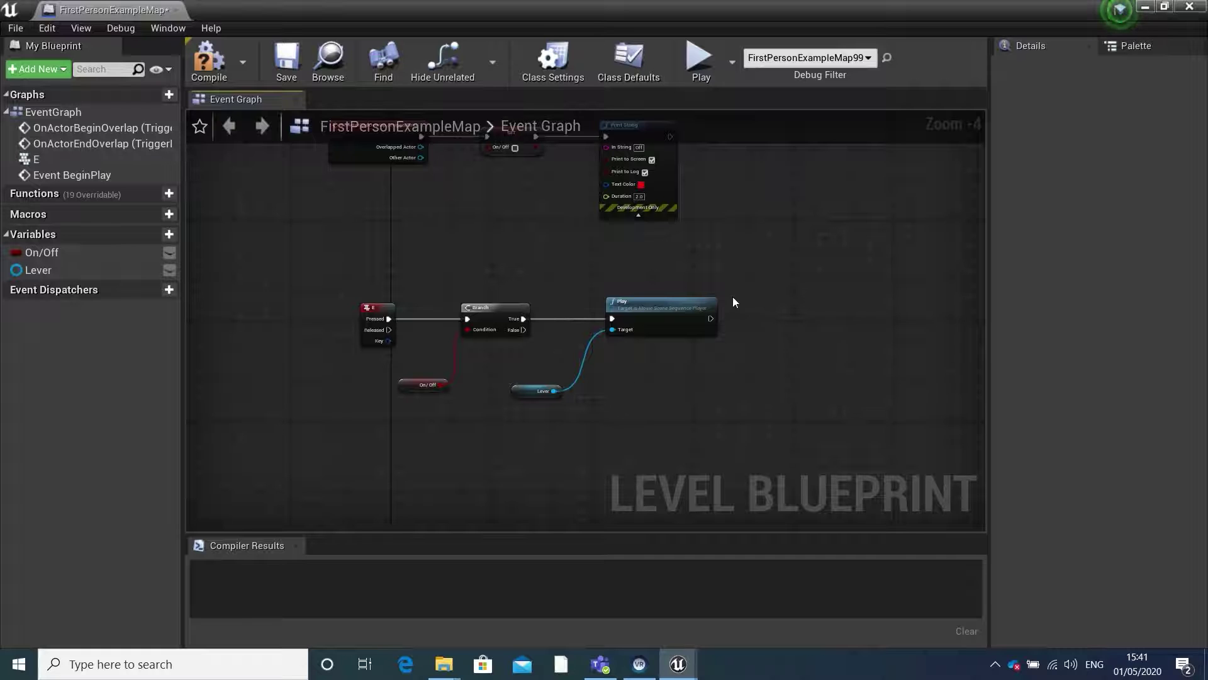
pyautogui.click(213, 63)
pyautogui.click(283, 63)
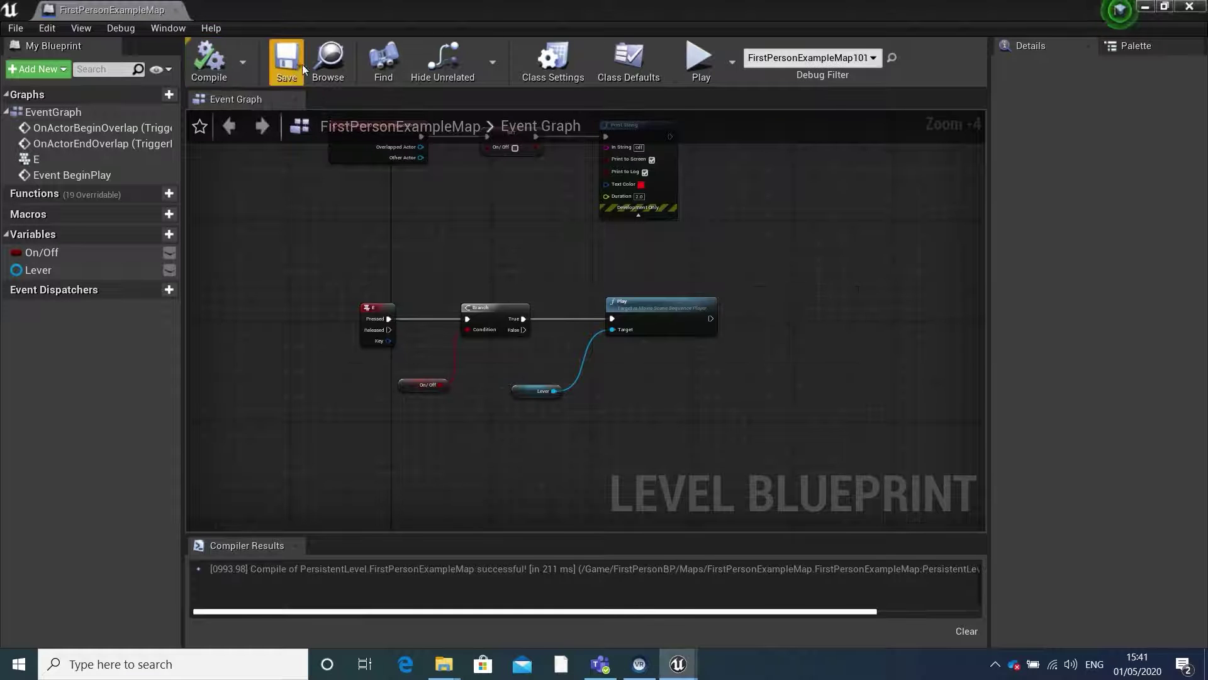
pyautogui.click(1190, 8)
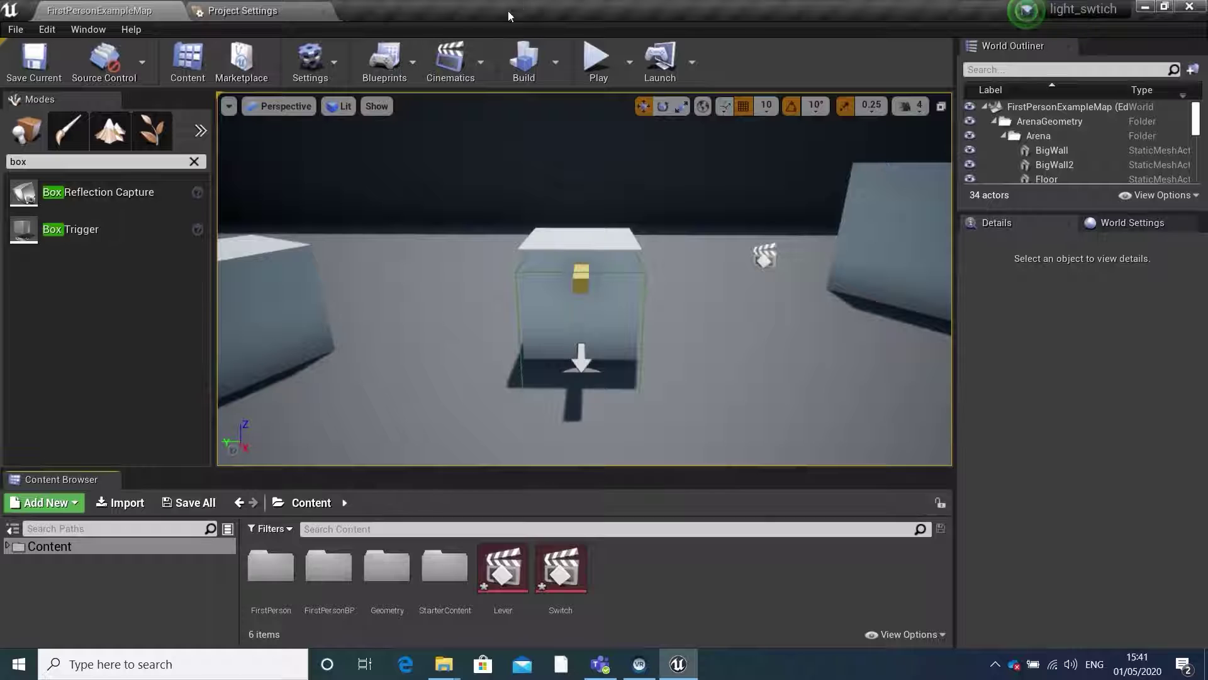
# Playtest the level by walking up to the yellow lever and activating it with E, and stop the session.
pyautogui.click(610, 53)
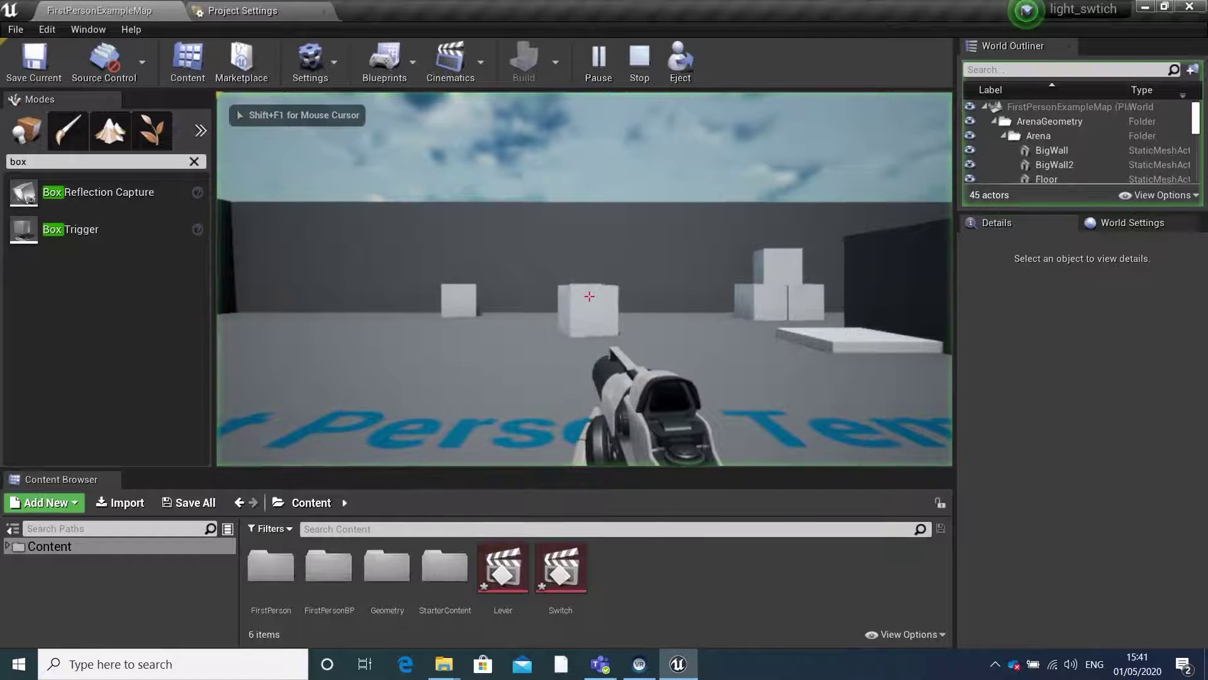
pyautogui.press('w')
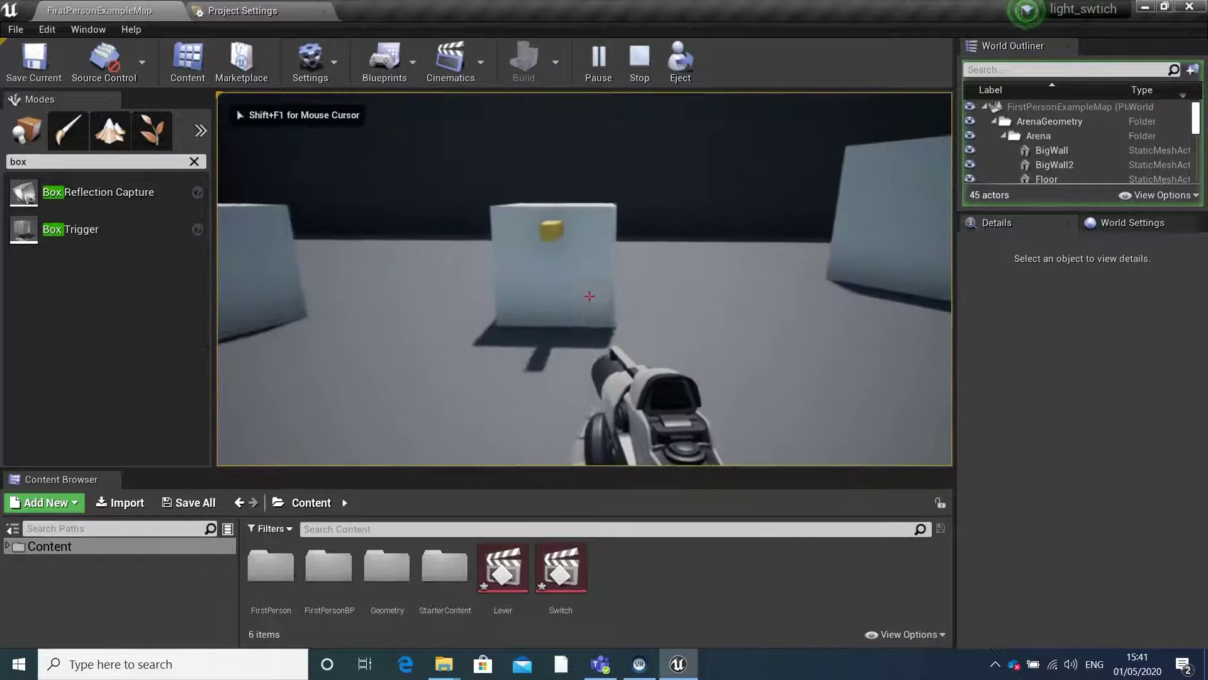
pyautogui.press('w')
pyautogui.press('a')
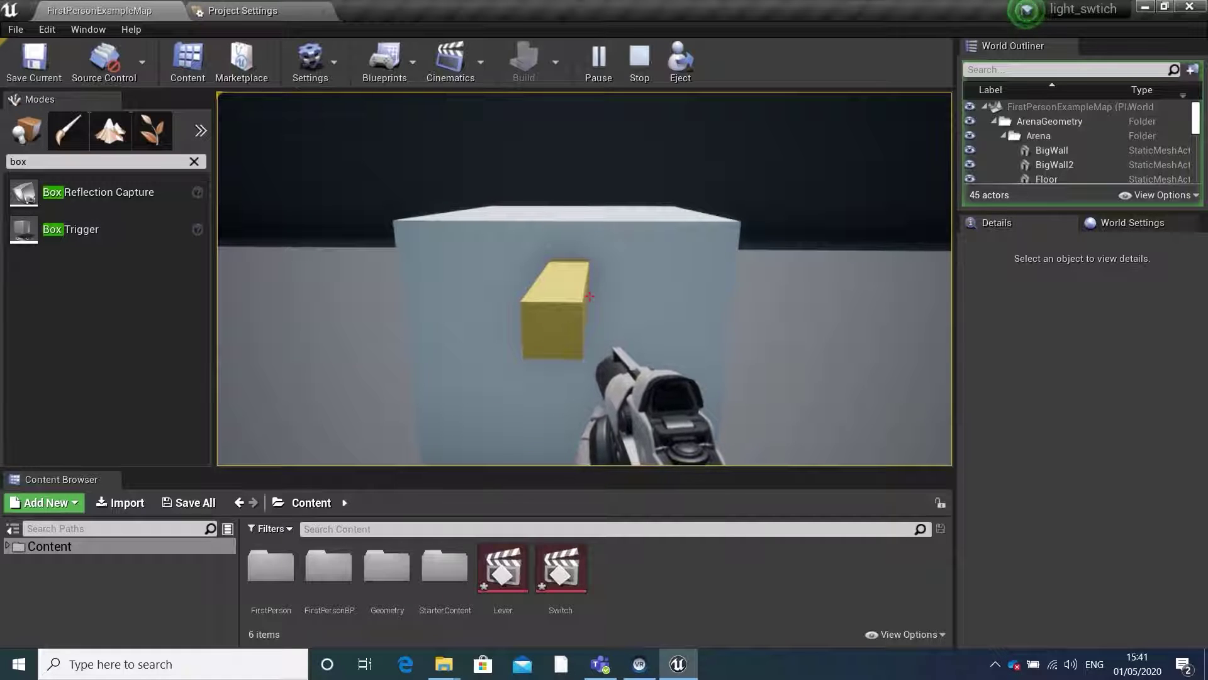
pyautogui.press('e')
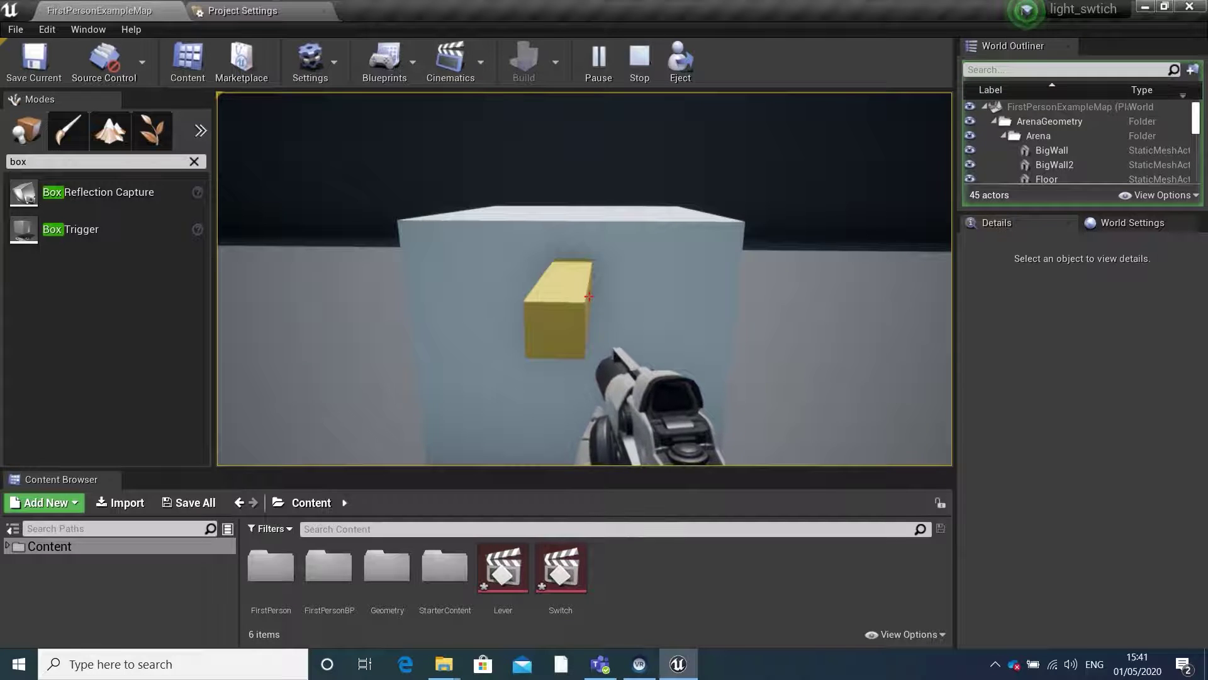
pyautogui.press('Escape')
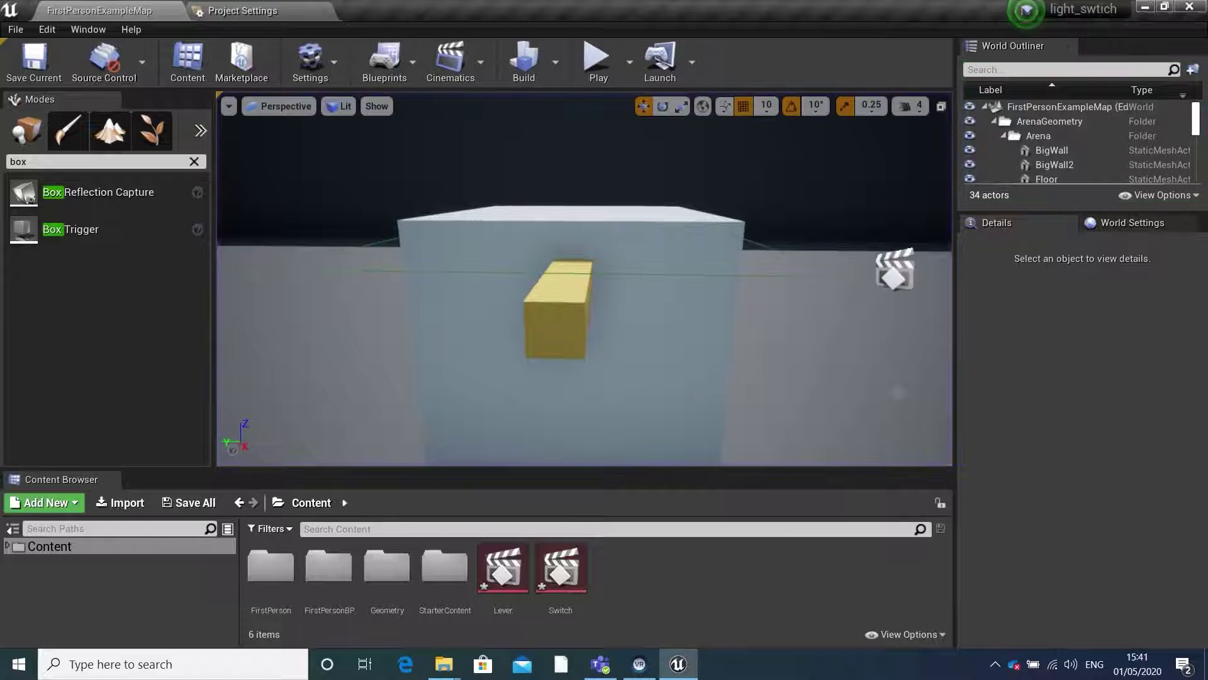
# Reopen the Lever sequence and set the Switch's Transform section to Keep State when finished.
pyautogui.doubleClick(507, 578)
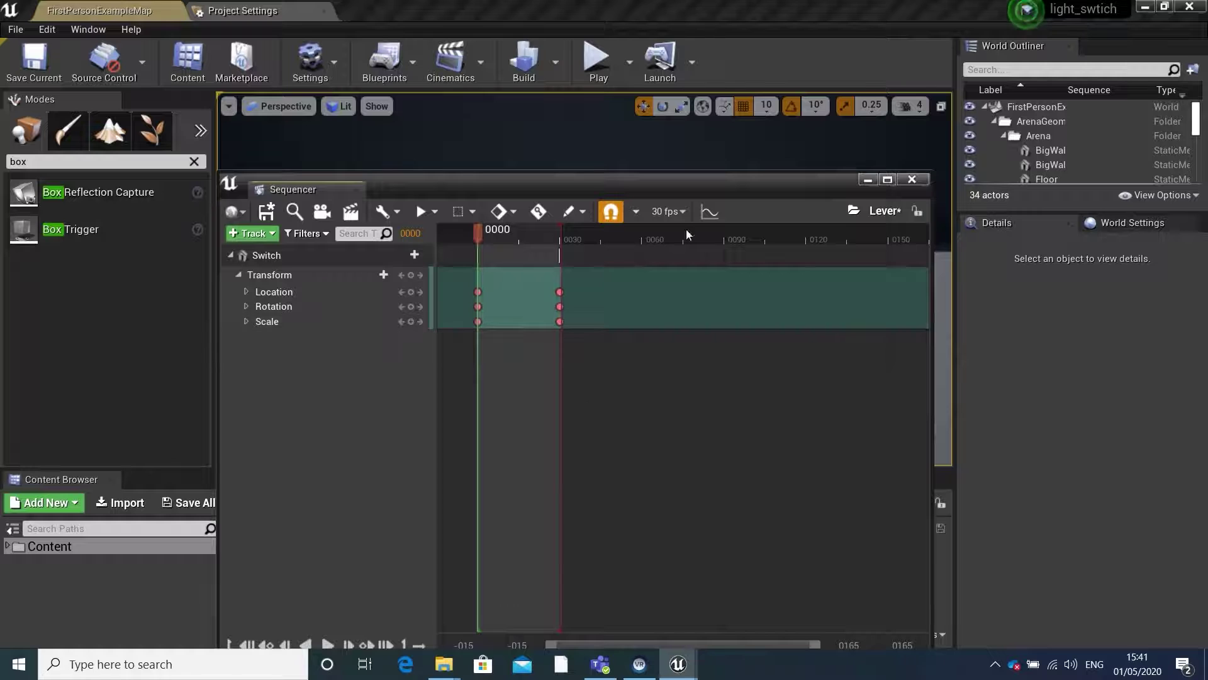
pyautogui.moveTo(779, 191); pyautogui.dragTo(779, 153)
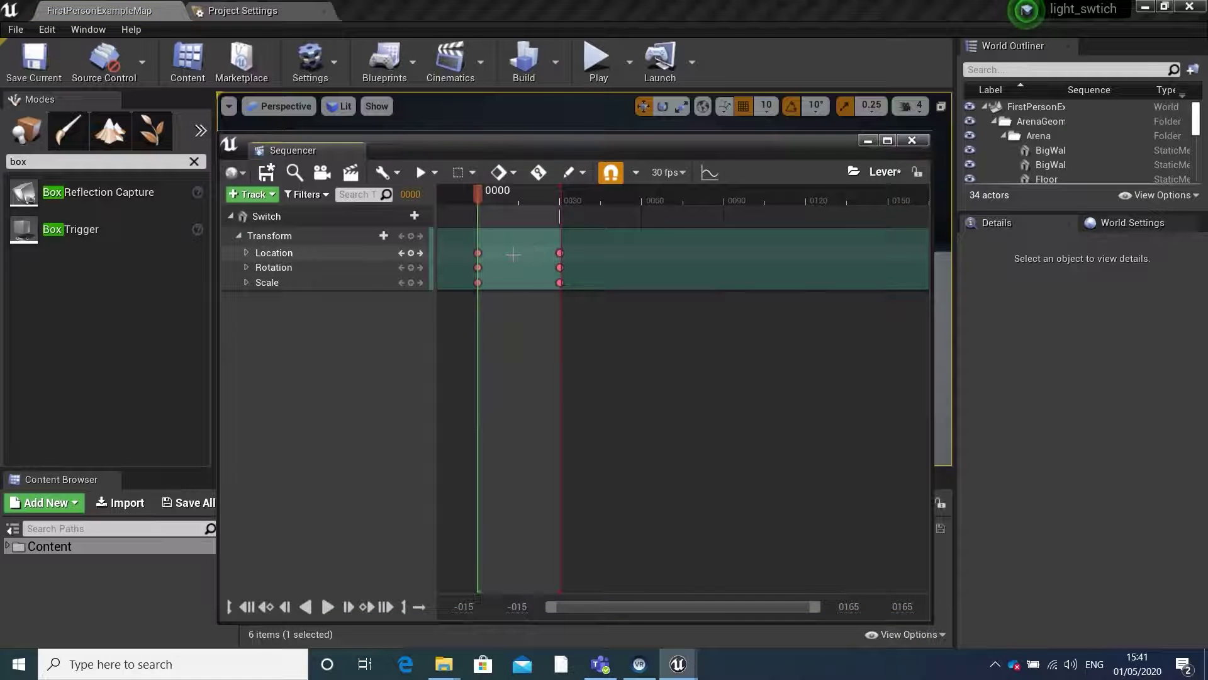
pyautogui.rightClick(520, 255)
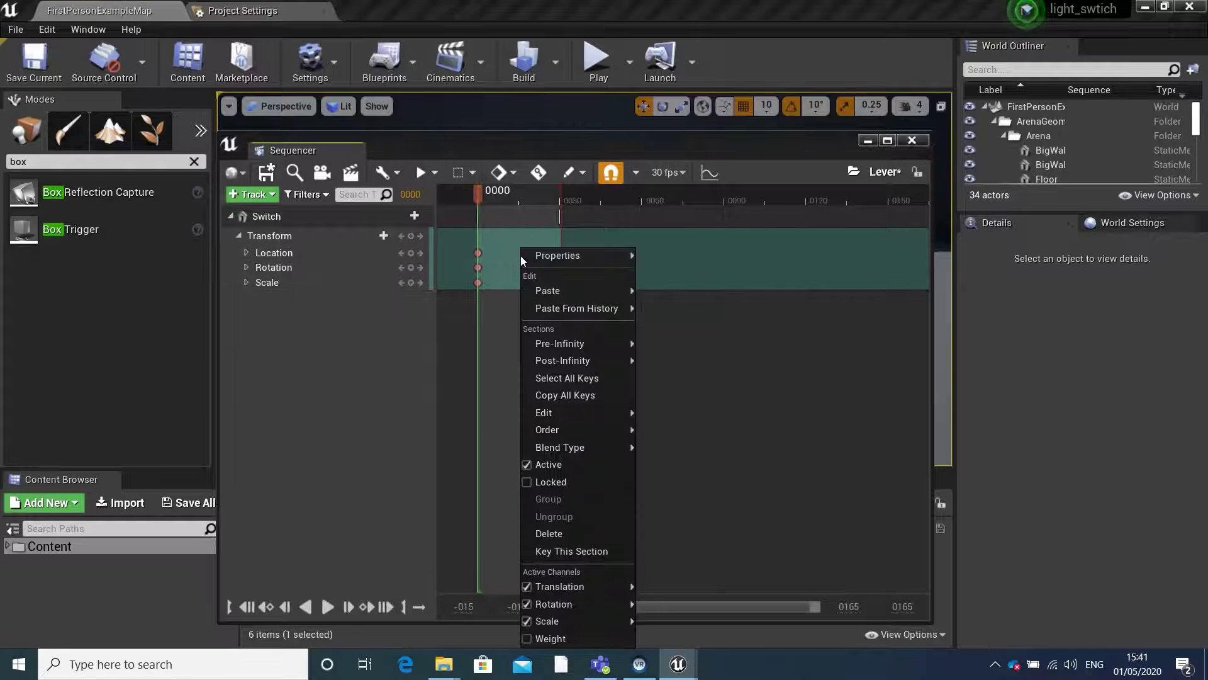
pyautogui.moveTo(575, 254)
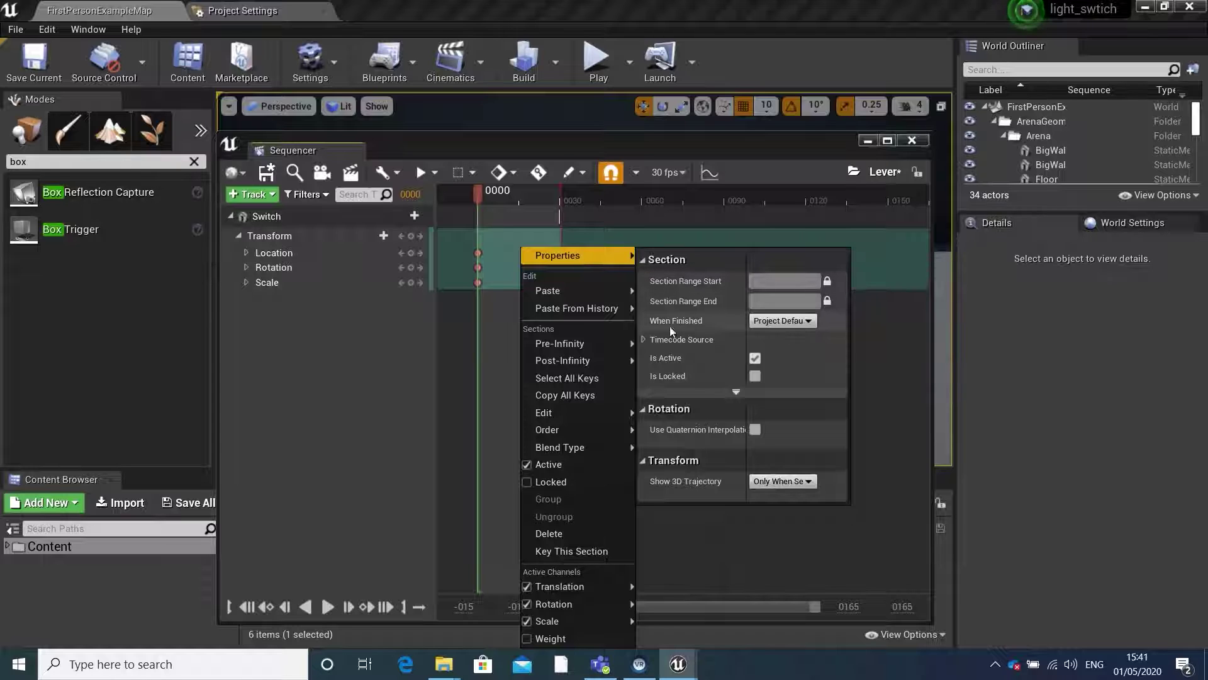
pyautogui.click(766, 323)
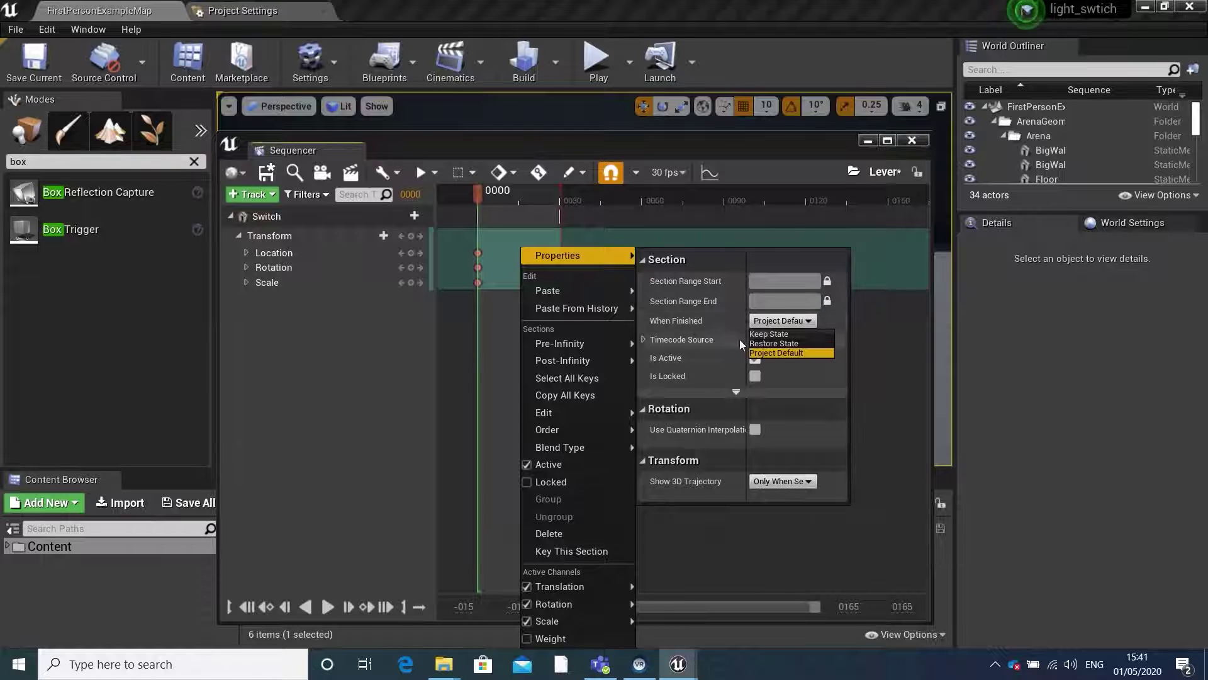
pyautogui.click(791, 334)
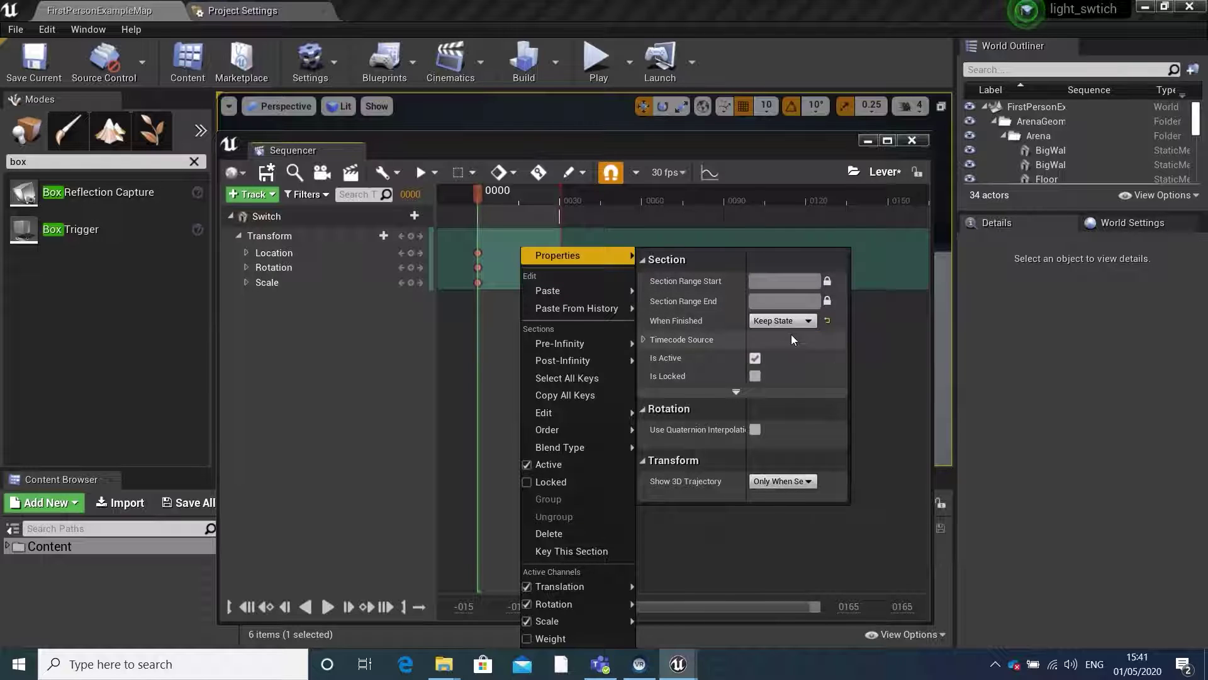
# Close the Lever sequence, playtest the level by walking to the yellow lever and activating it with E, and stop the session.
pyautogui.click(397, 382)
pyautogui.click(912, 140)
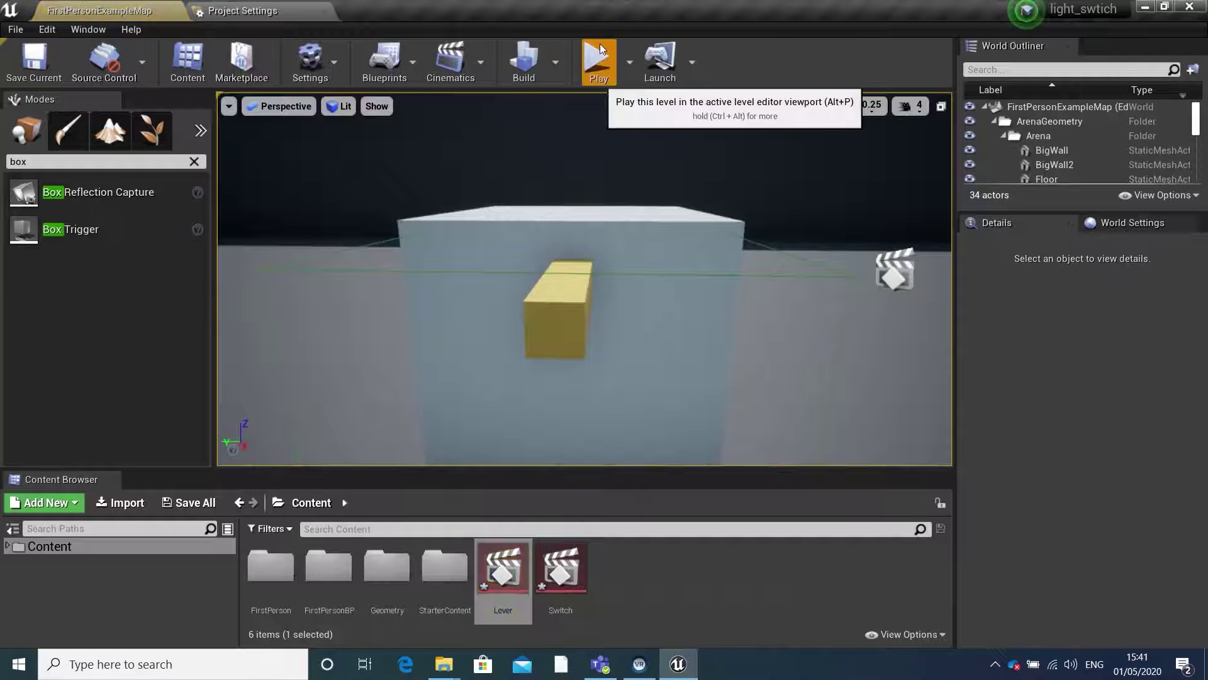
pyautogui.click(597, 58)
pyautogui.press('w')
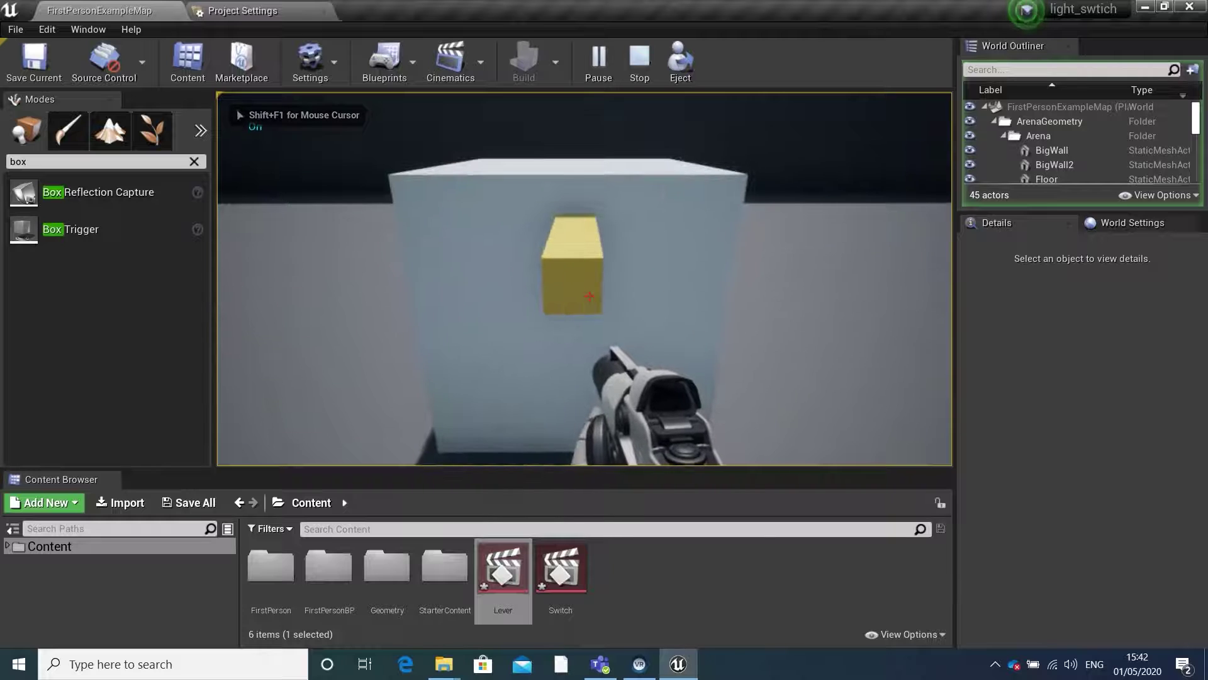
pyautogui.press('e')
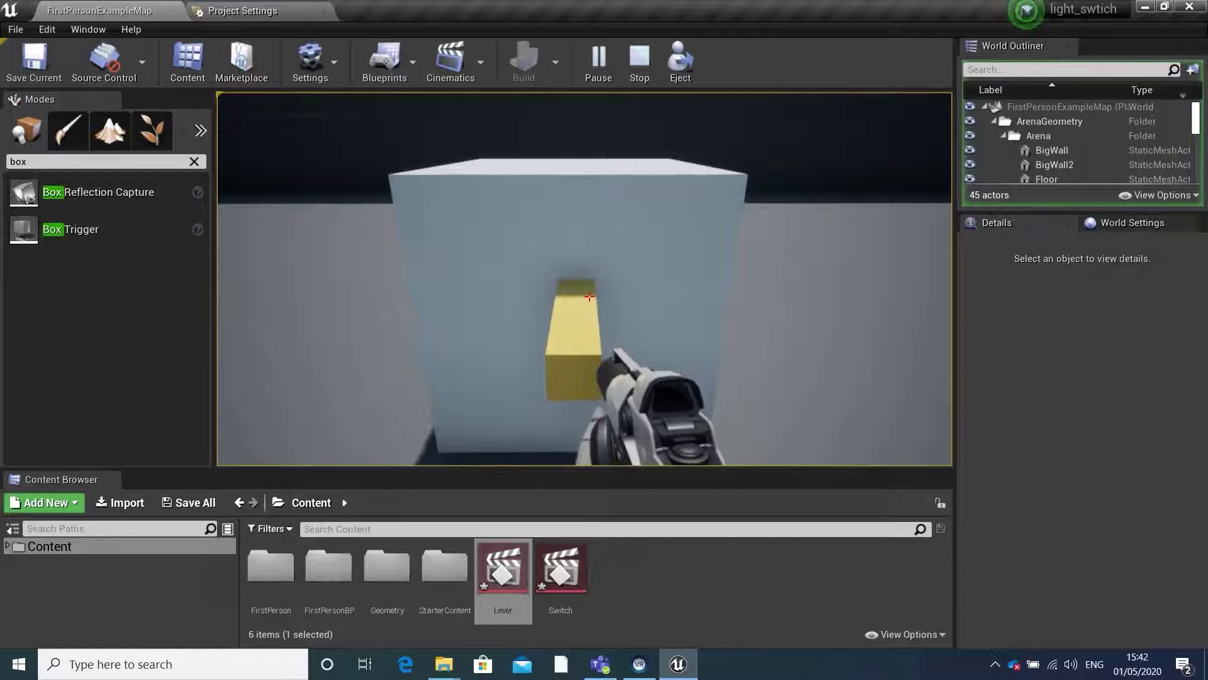
pyautogui.press('Escape')
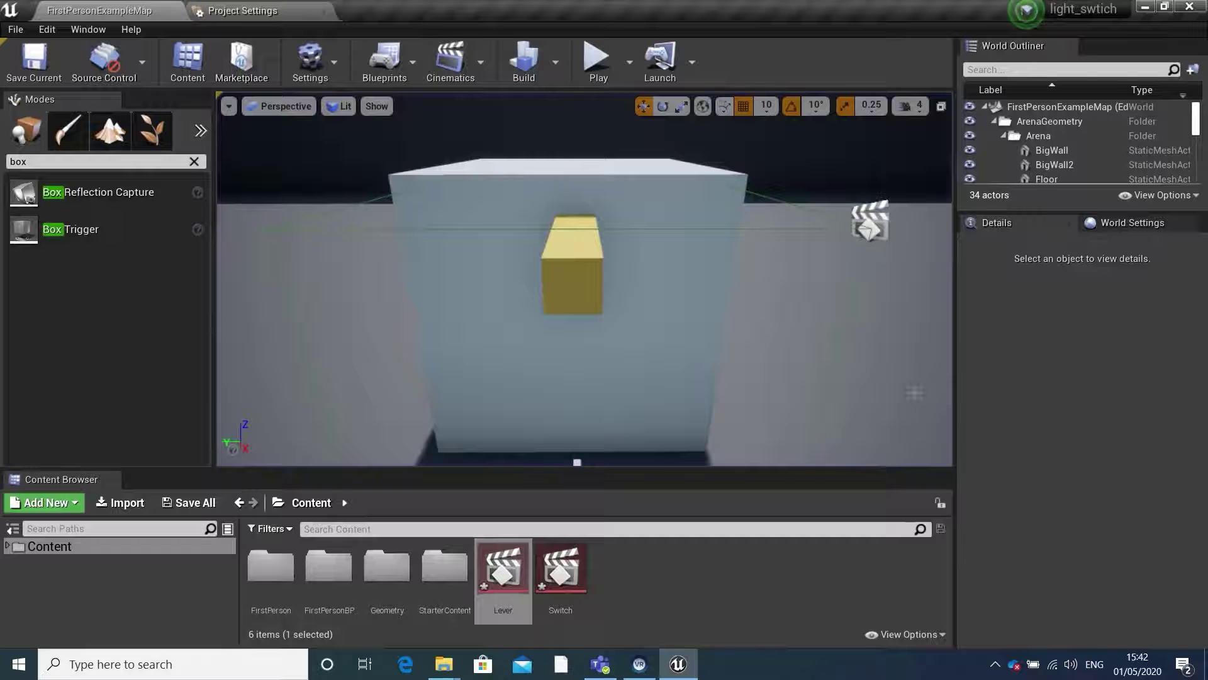
# Open the Level Blueprint, disconnect the Play node from the Branch, and move Play and its Lever reference farther from the Branch.
pyautogui.click(389, 64)
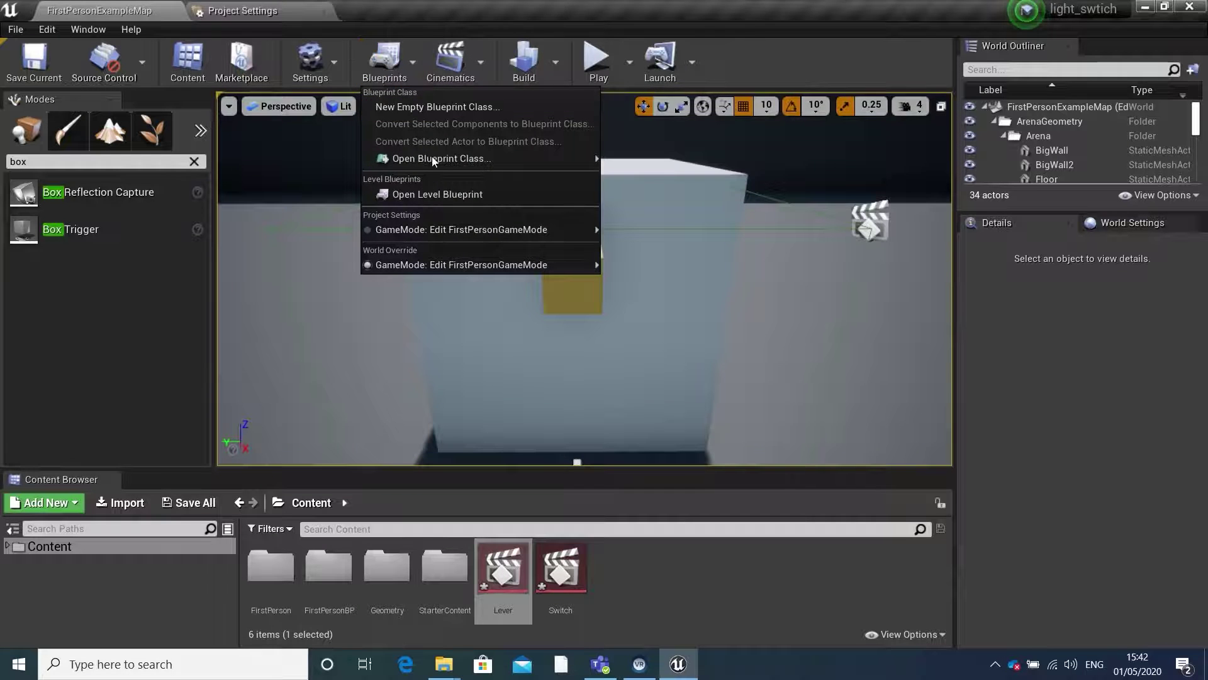
pyautogui.click(462, 197)
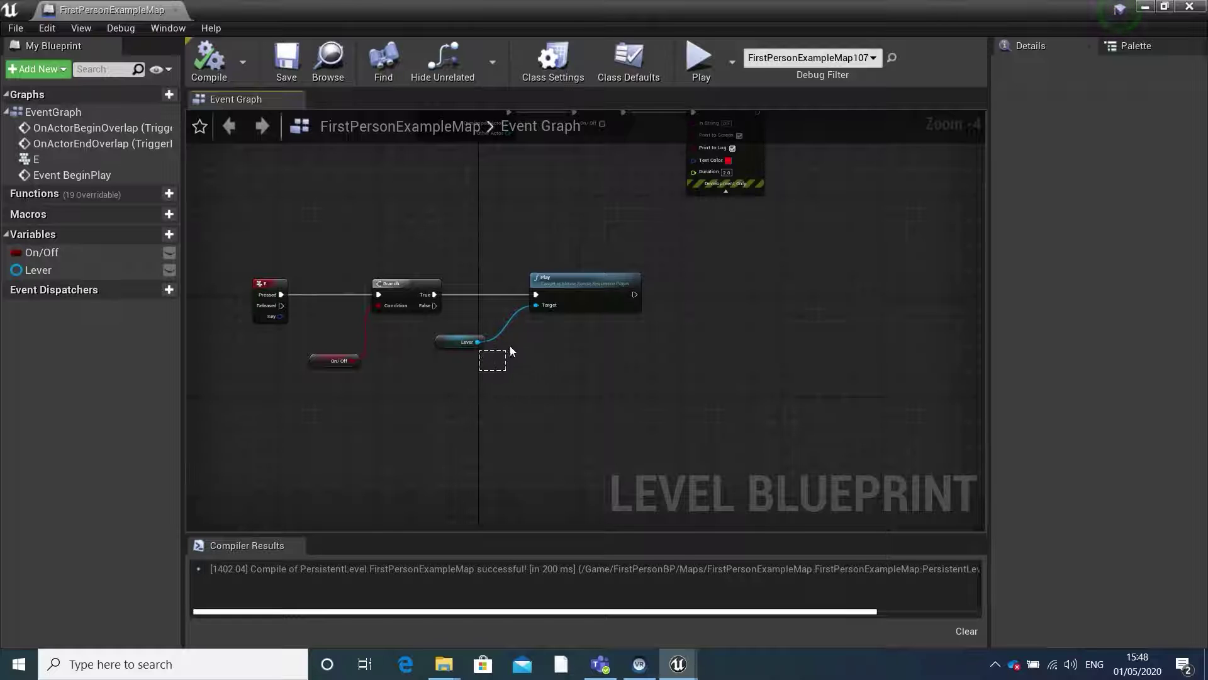
pyautogui.click(475, 343)
pyautogui.keyDown('alt'); pyautogui.click(535, 295); pyautogui.keyUp('alt')
pyautogui.moveTo(446, 399); pyautogui.dragTo(578, 295)
pyautogui.moveTo(576, 289); pyautogui.dragTo(835, 261)
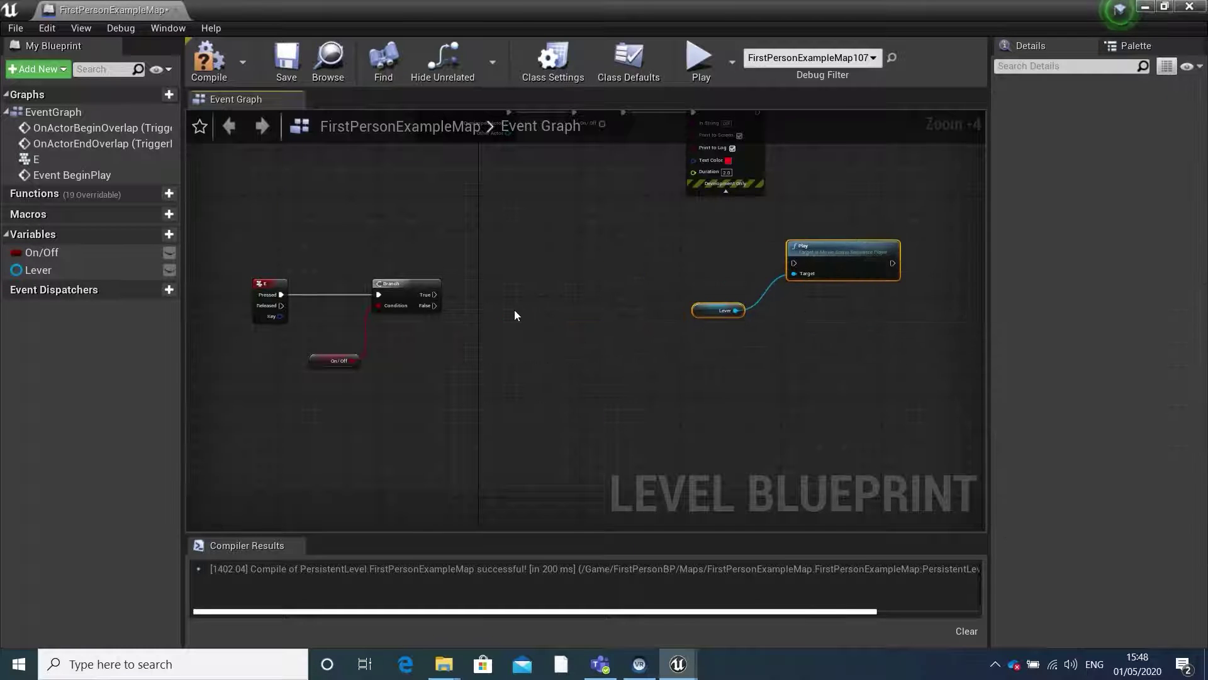
# Add a Flip Flop node after the Branch and connect it to the Branch's True output.
pyautogui.rightClick(478, 333)
pyautogui.write('flip')
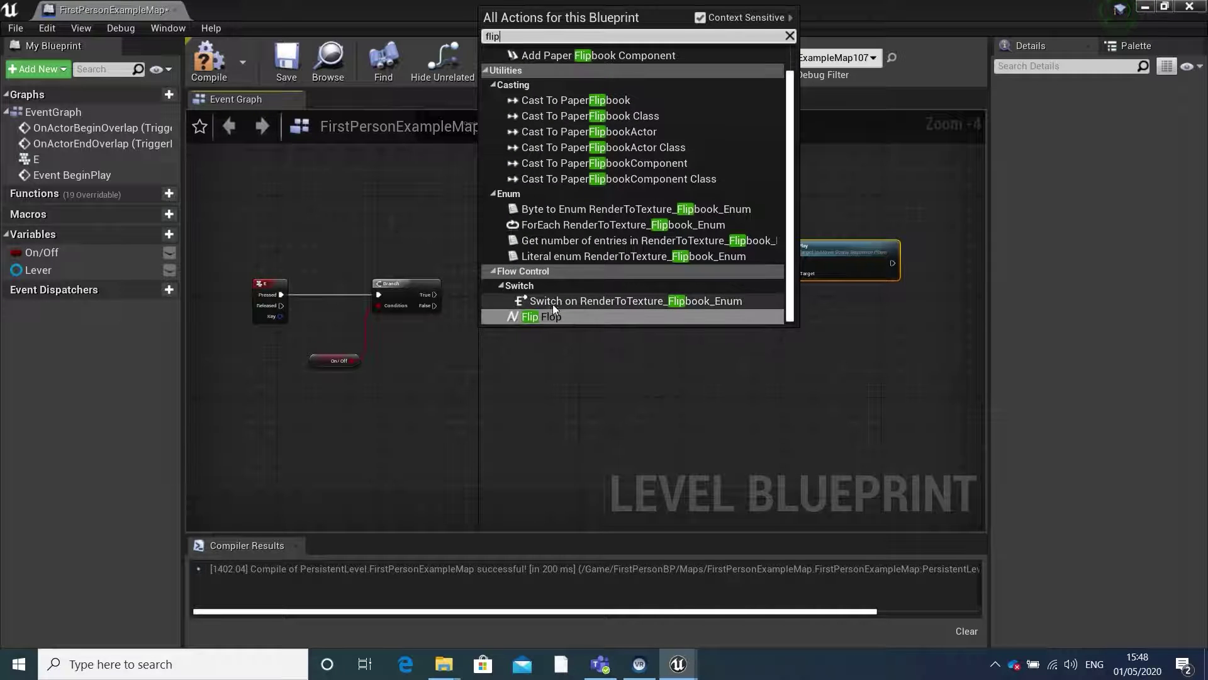
pyautogui.click(548, 318)
pyautogui.moveTo(500, 335); pyautogui.dragTo(493, 294)
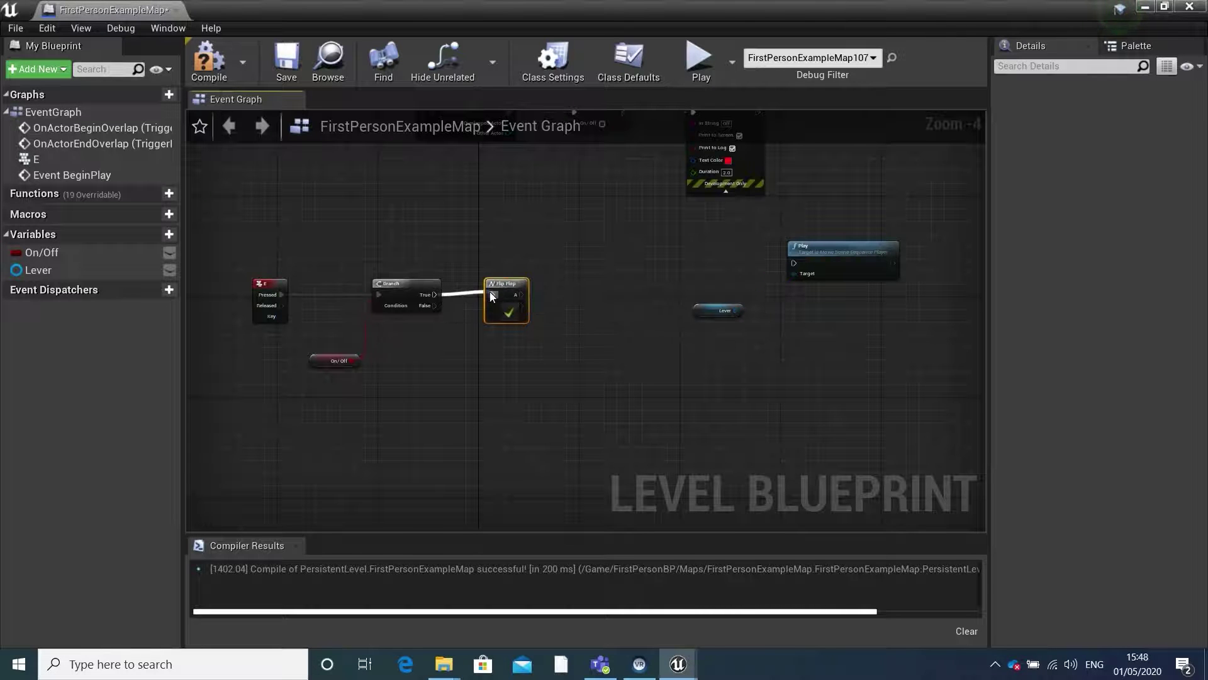
# Rearrange the Play node and its Lever reference, and connect the Flip Flop's A output to Play.
pyautogui.moveTo(620, 446); pyautogui.dragTo(564, 411, button='right')
pyautogui.moveTo(654, 294); pyautogui.dragTo(694, 201)
pyautogui.click(534, 265)
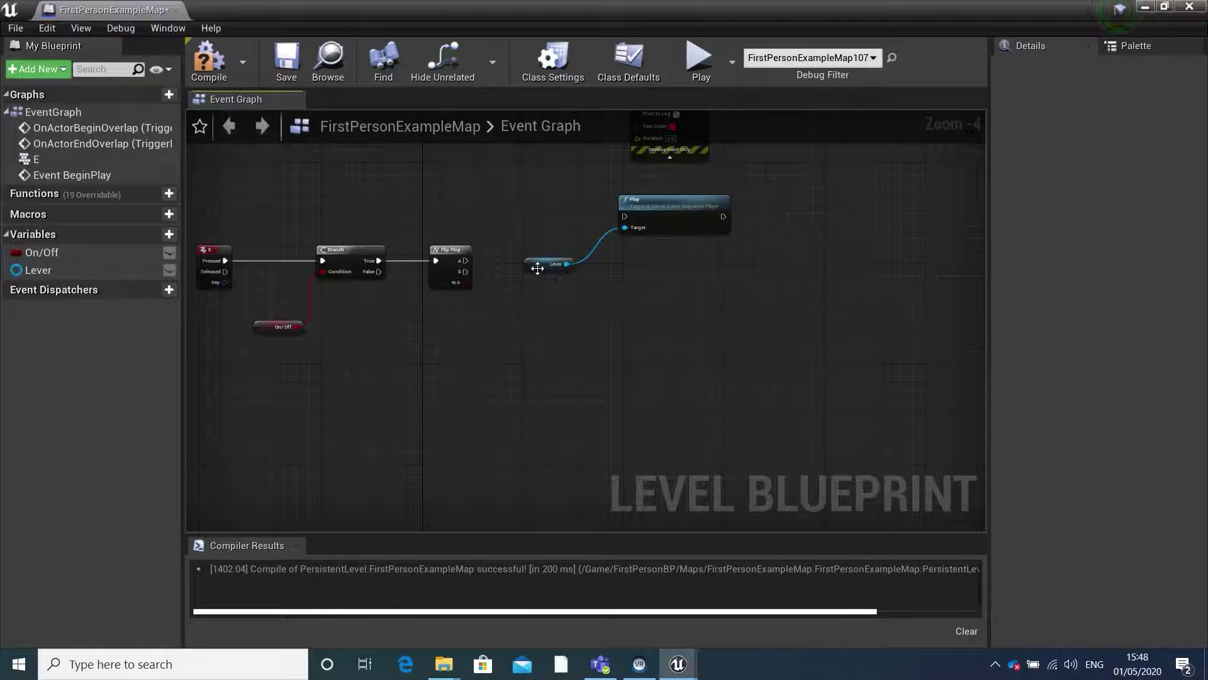
pyautogui.moveTo(534, 265); pyautogui.dragTo(508, 190)
pyautogui.moveTo(466, 261); pyautogui.dragTo(625, 217)
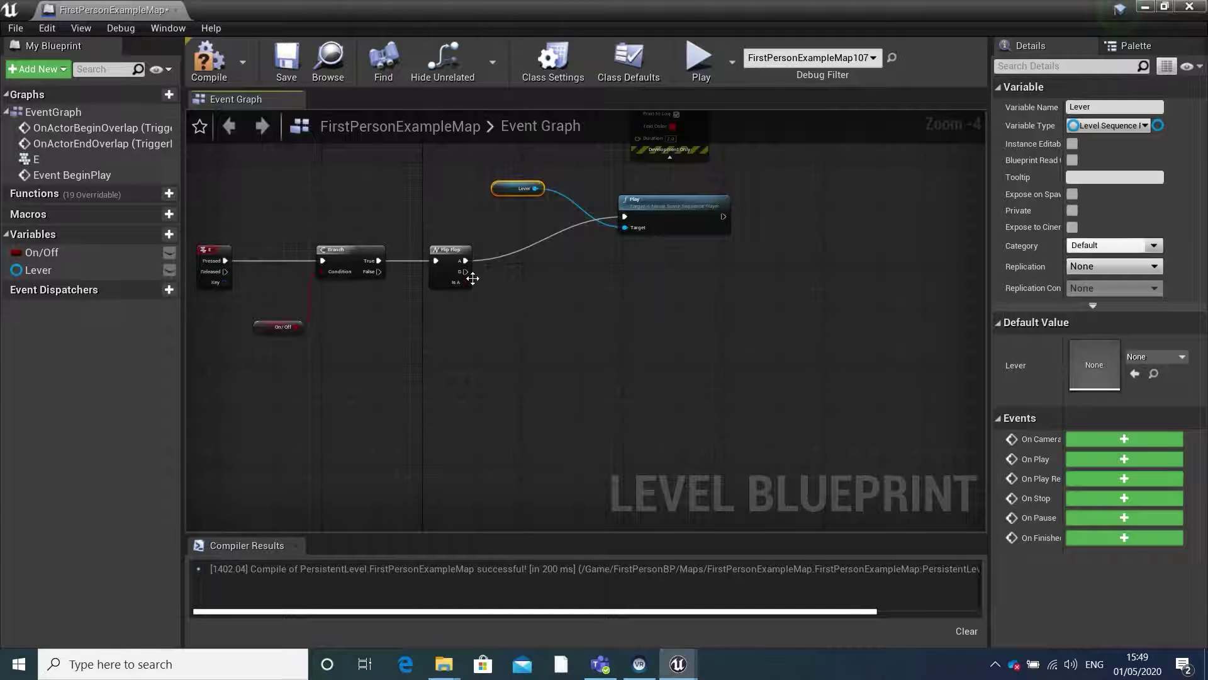
# Add a second Lever reference with a Play Reverse node targeting it, and connect Play Reverse to the Flip Flop's B output.
pyautogui.moveTo(111, 271); pyautogui.dragTo(379, 338)
pyautogui.moveTo(440, 361); pyautogui.dragTo(466, 365)
pyautogui.click(494, 380)
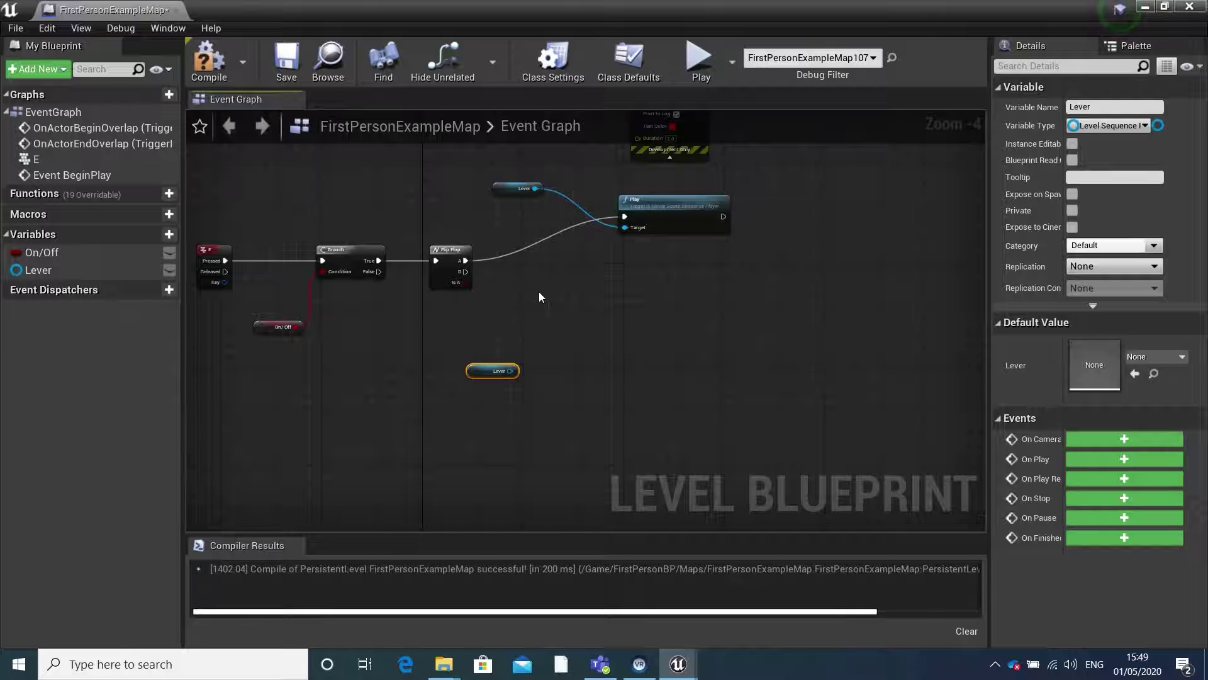
pyautogui.scroll(1, 545, 330)
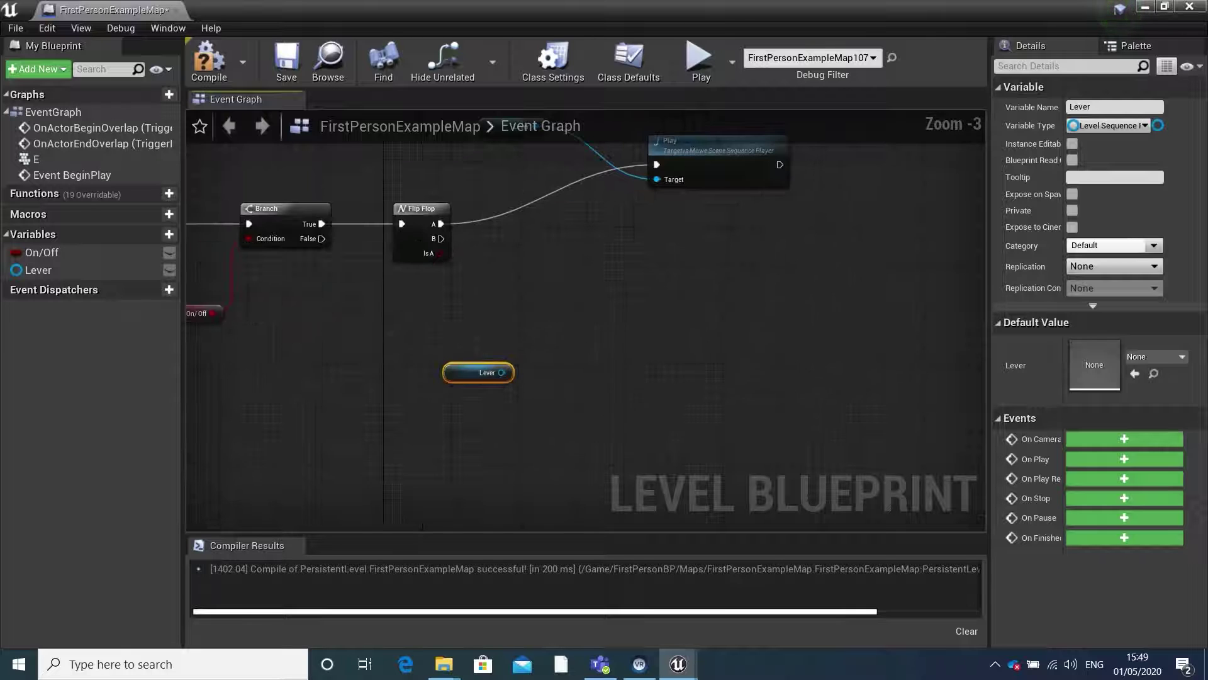
pyautogui.moveTo(533, 366); pyautogui.dragTo(509, 416, button='right')
pyautogui.moveTo(482, 409); pyautogui.dragTo(572, 356)
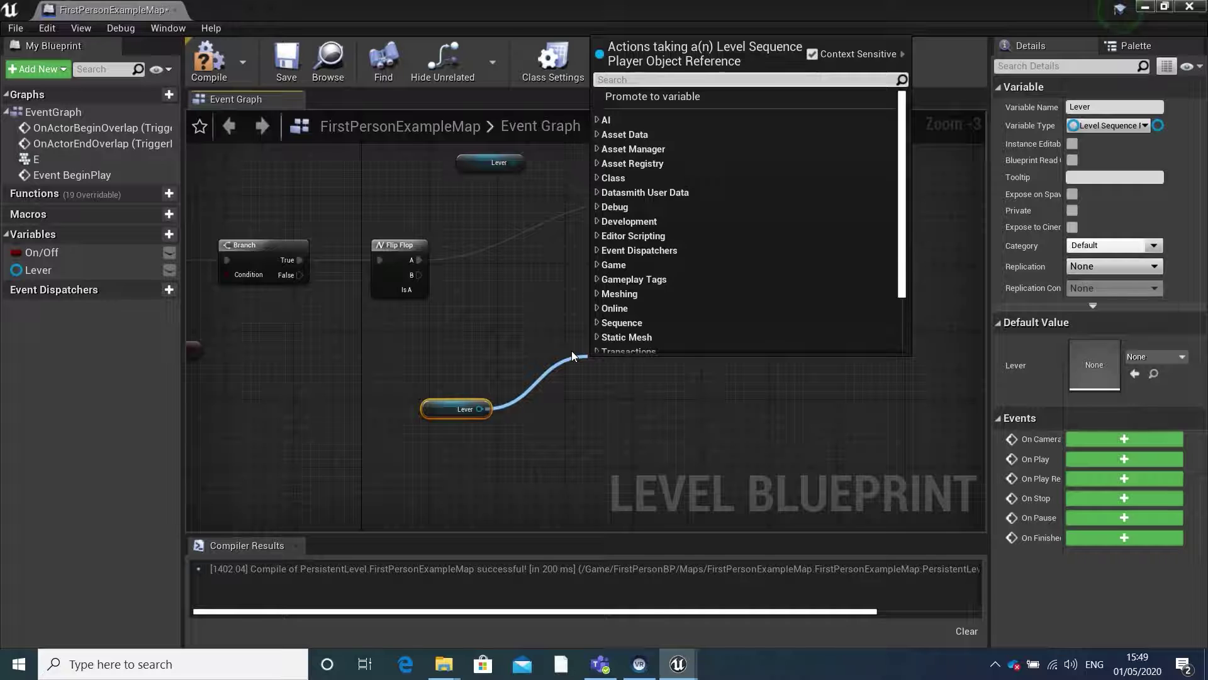
pyautogui.write('play rever')
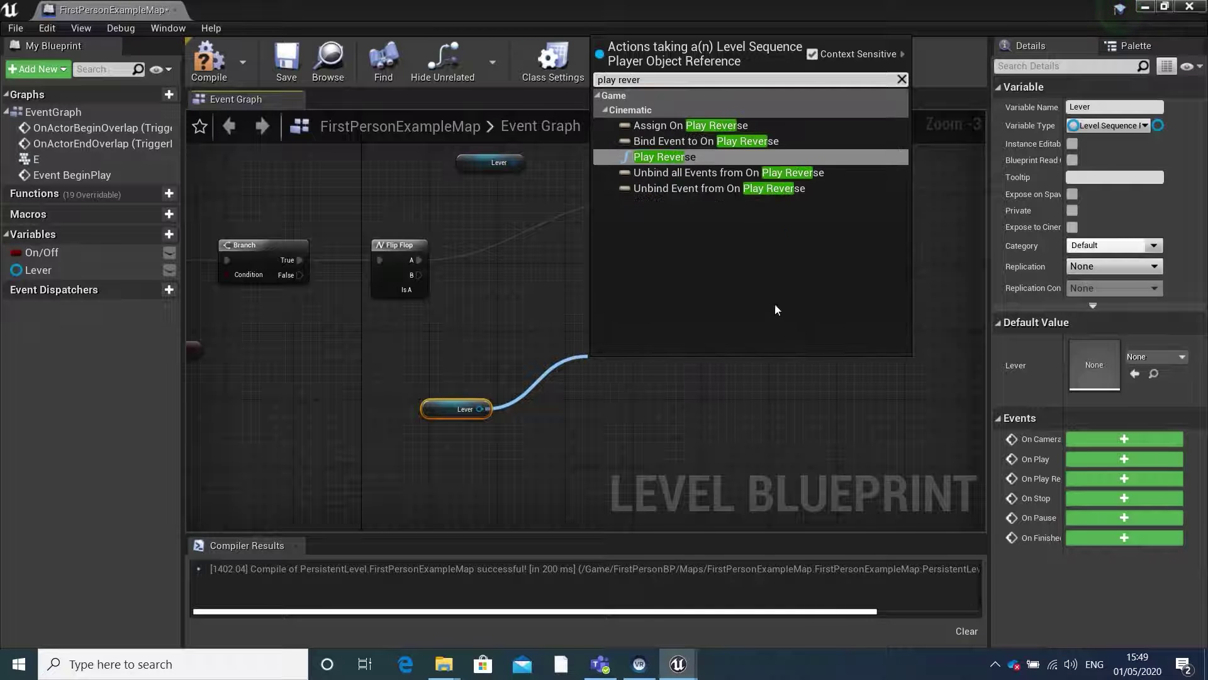
pyautogui.click(704, 156)
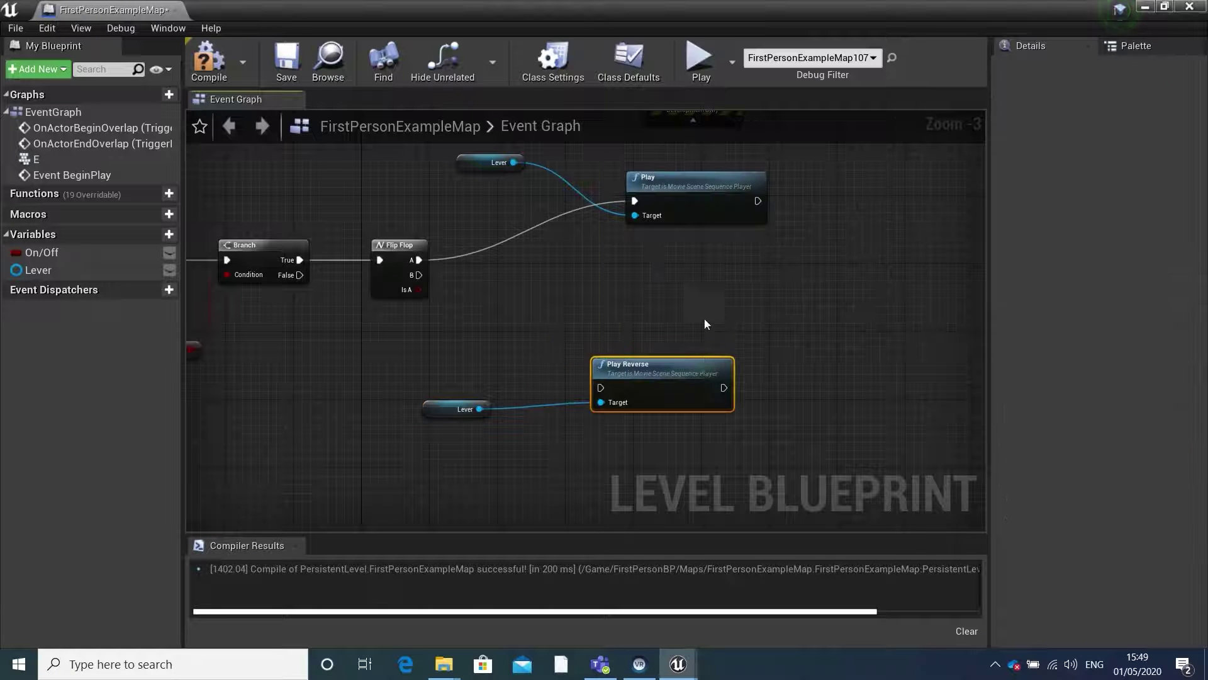
pyautogui.moveTo(724, 304); pyautogui.dragTo(716, 304)
pyautogui.moveTo(418, 275); pyautogui.dragTo(634, 320)
# Compile and save the Level Blueprint with the Flip Flop logic, and close its editor.
pyautogui.click(223, 76)
pyautogui.click(288, 66)
pyautogui.click(1190, 7)
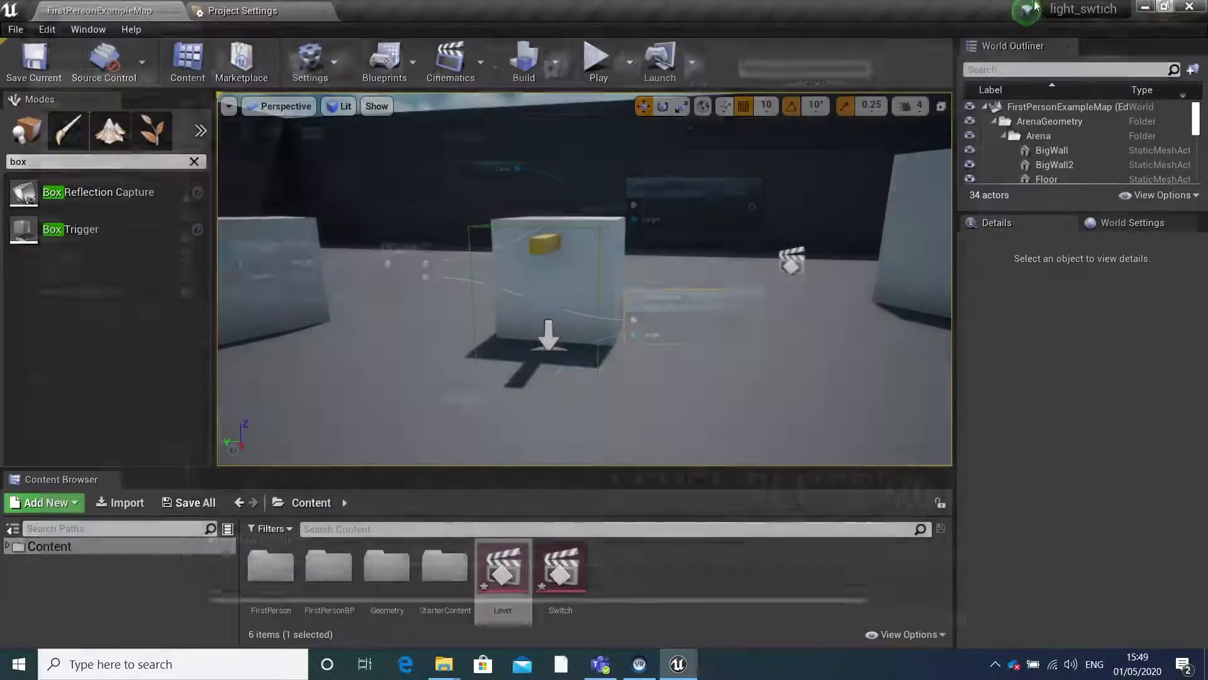
# Playtest the level by walking up to the yellow lever and toggling it with E.
pyautogui.click(599, 58)
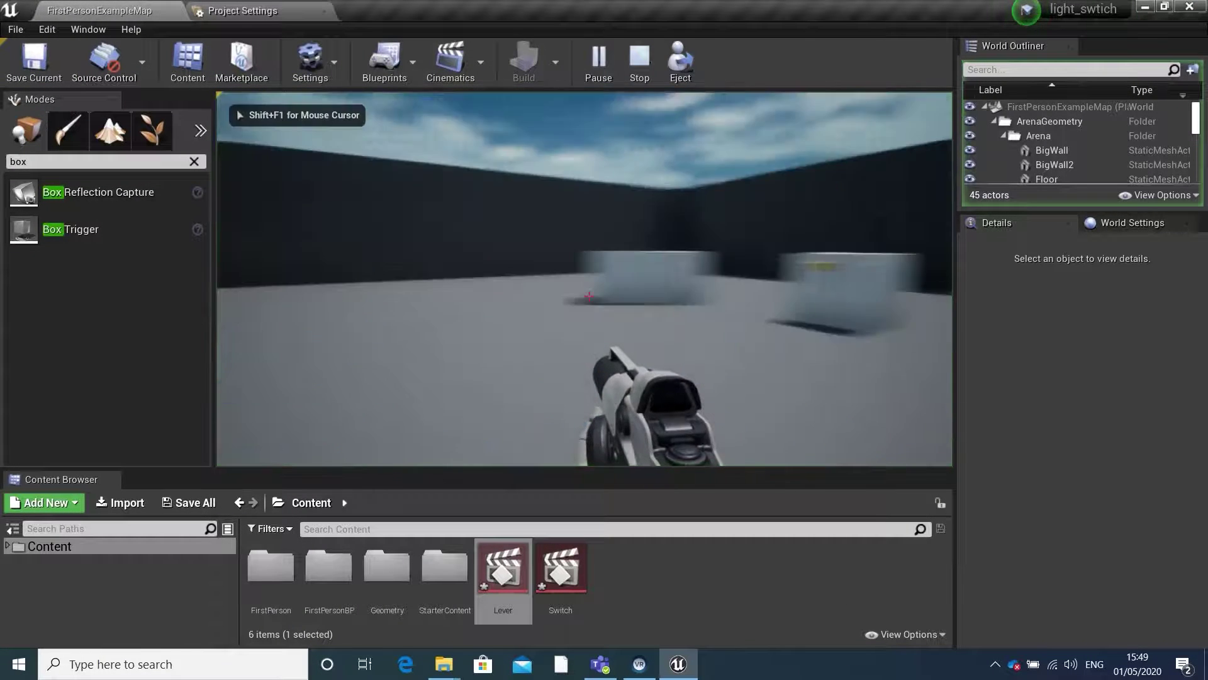
pyautogui.press('w')
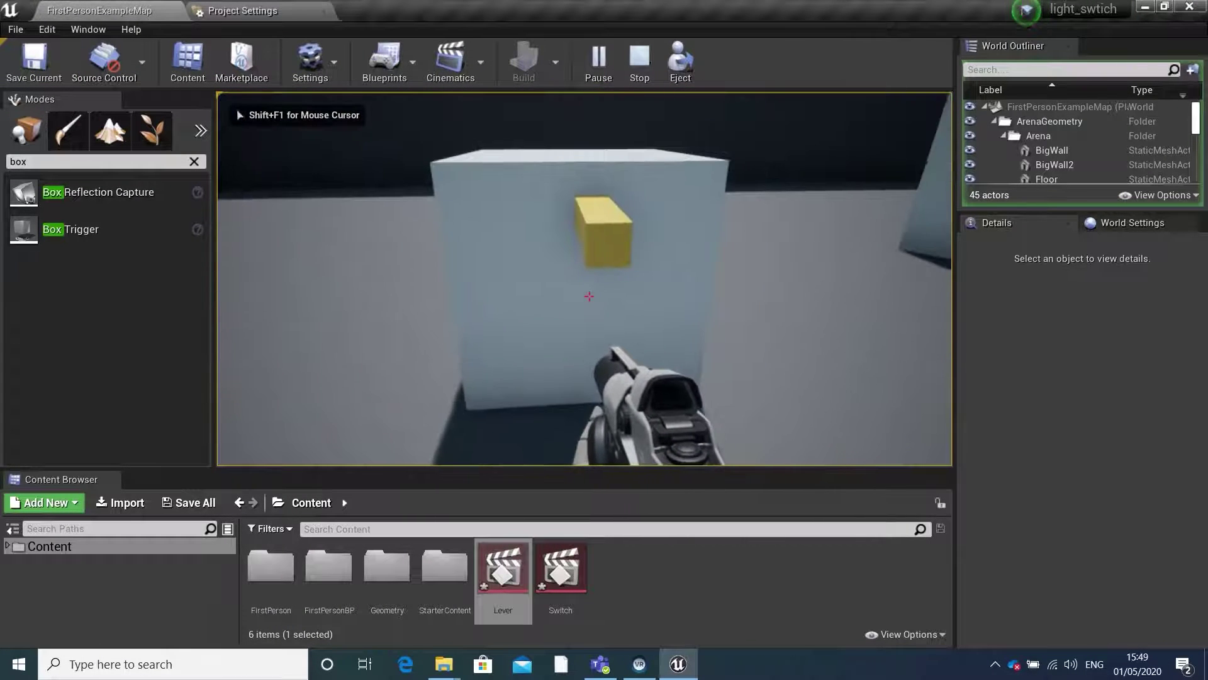
pyautogui.press('w')
pyautogui.press('e')
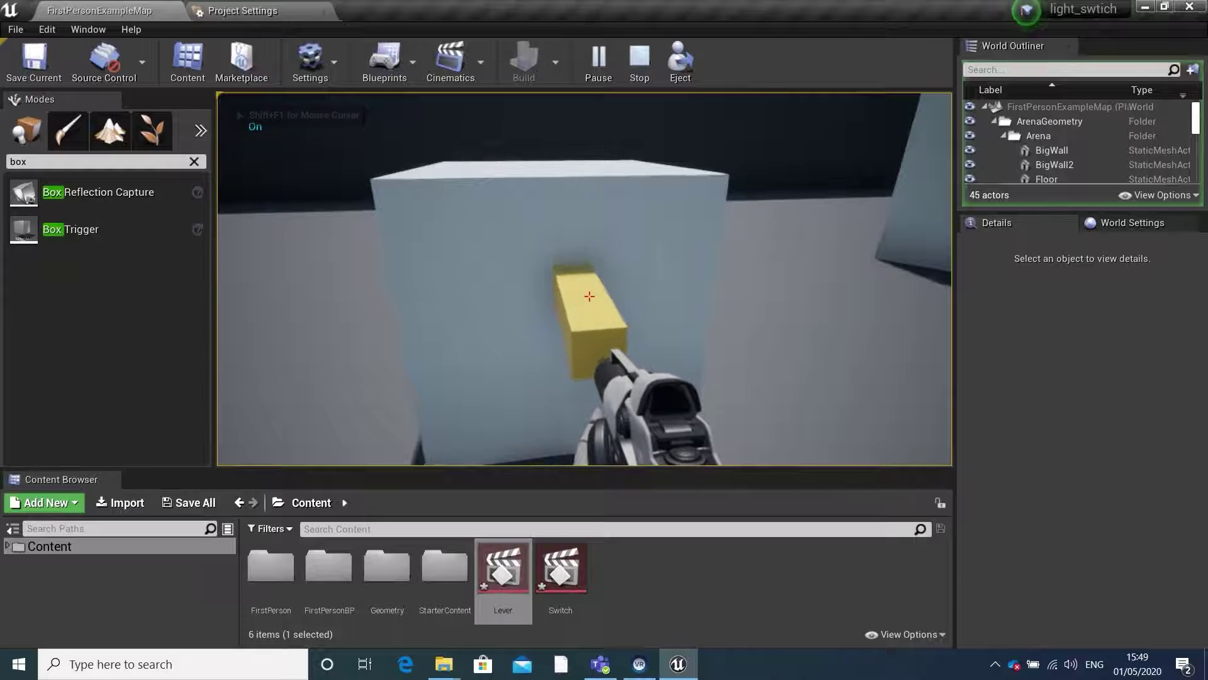
pyautogui.press('w')
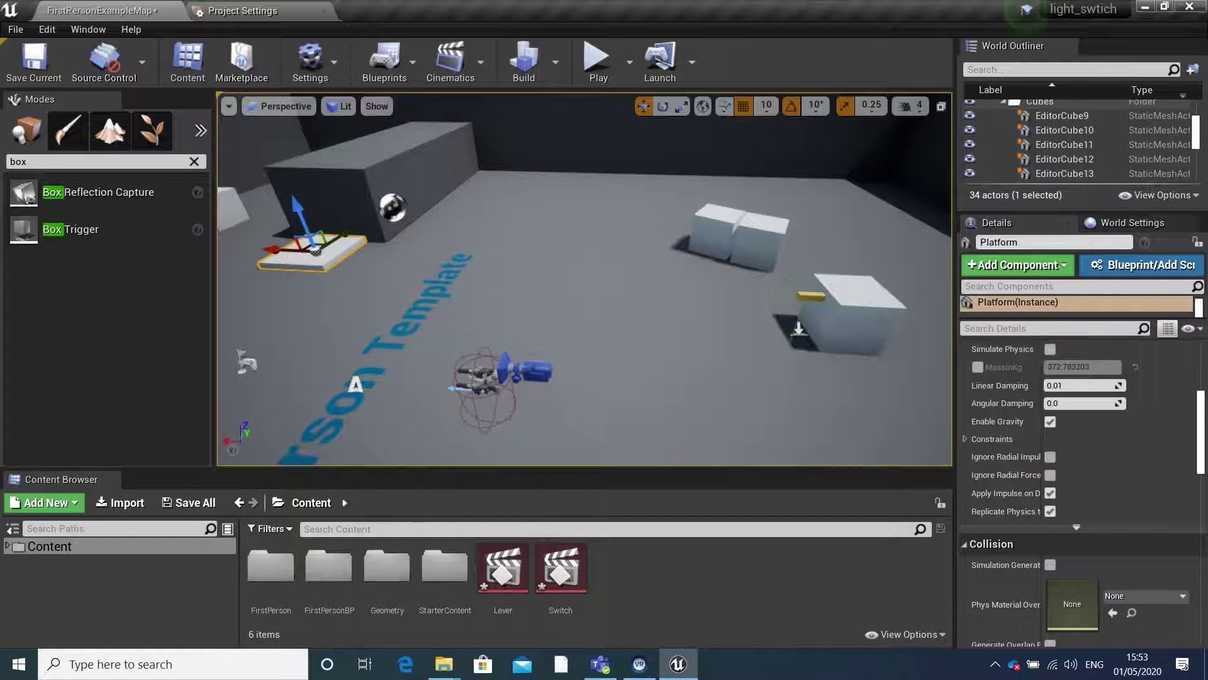
# Add a new level sequence named Platform in the Content folder.
pyautogui.moveTo(584, 279); pyautogui.dragTo(762, 296, button='right')
pyautogui.press('w')
pyautogui.moveTo(584, 279); pyautogui.dragTo(476, 246, button='right')
pyautogui.press('s')
pyautogui.press('w')
pyautogui.moveTo(395, 183); pyautogui.dragTo(394, 184, button='right')
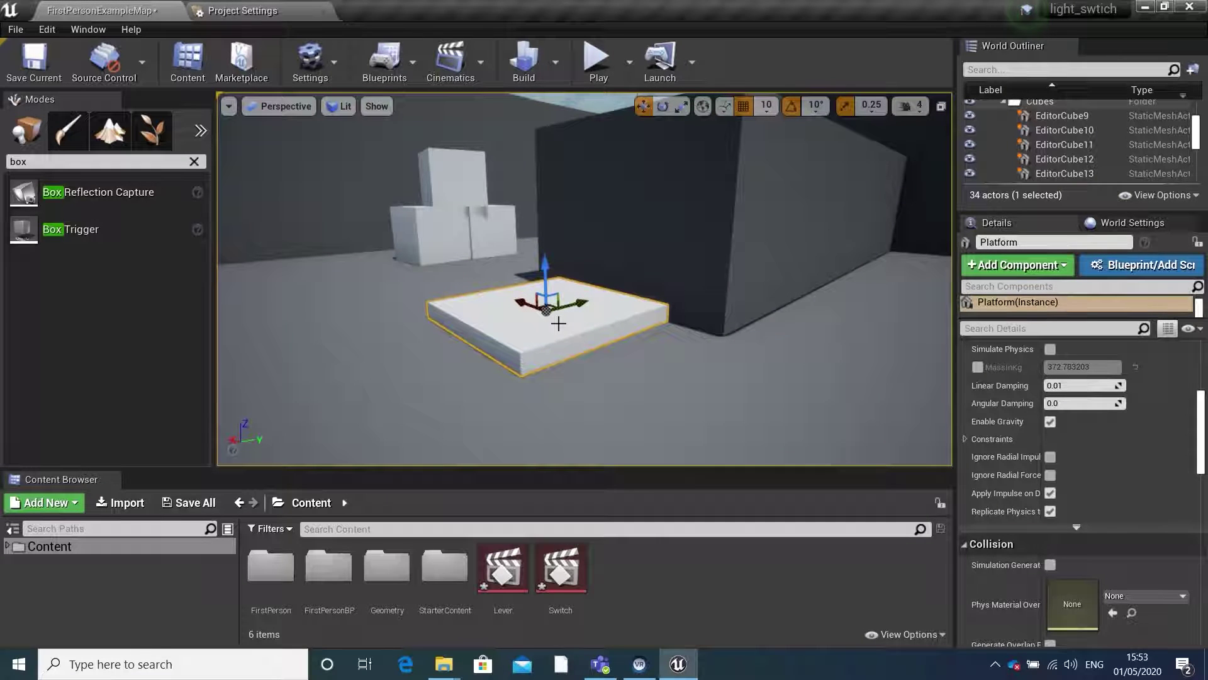
pyautogui.click(451, 63)
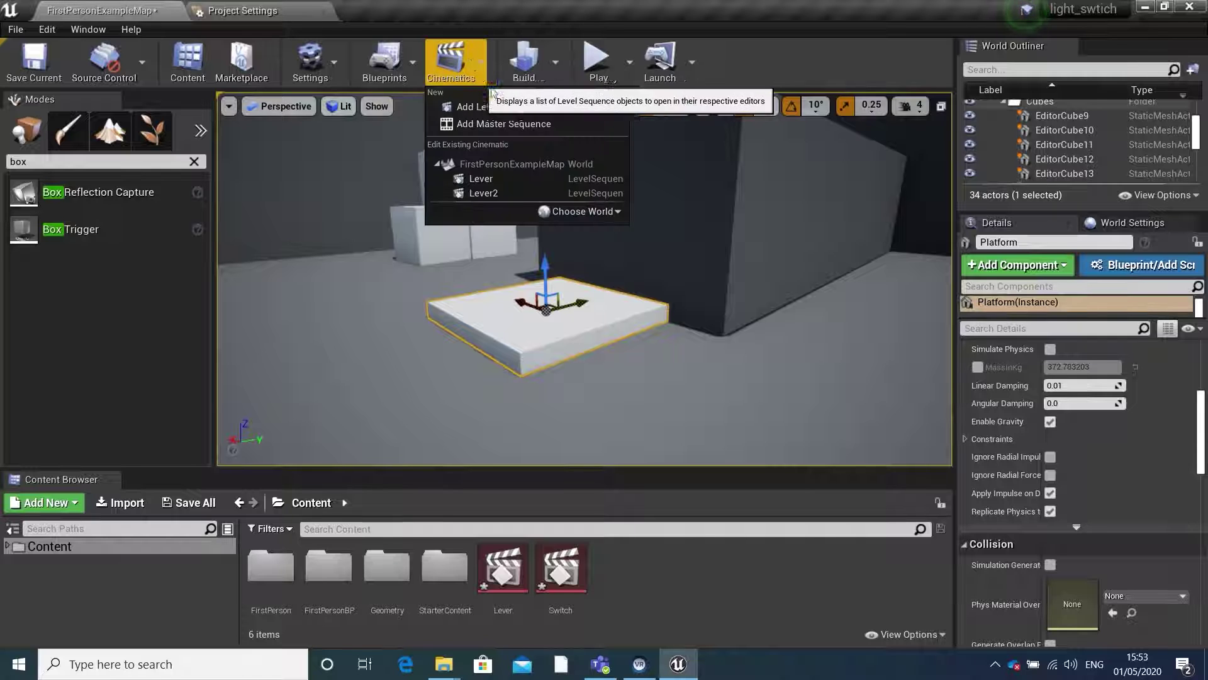
pyautogui.click(507, 107)
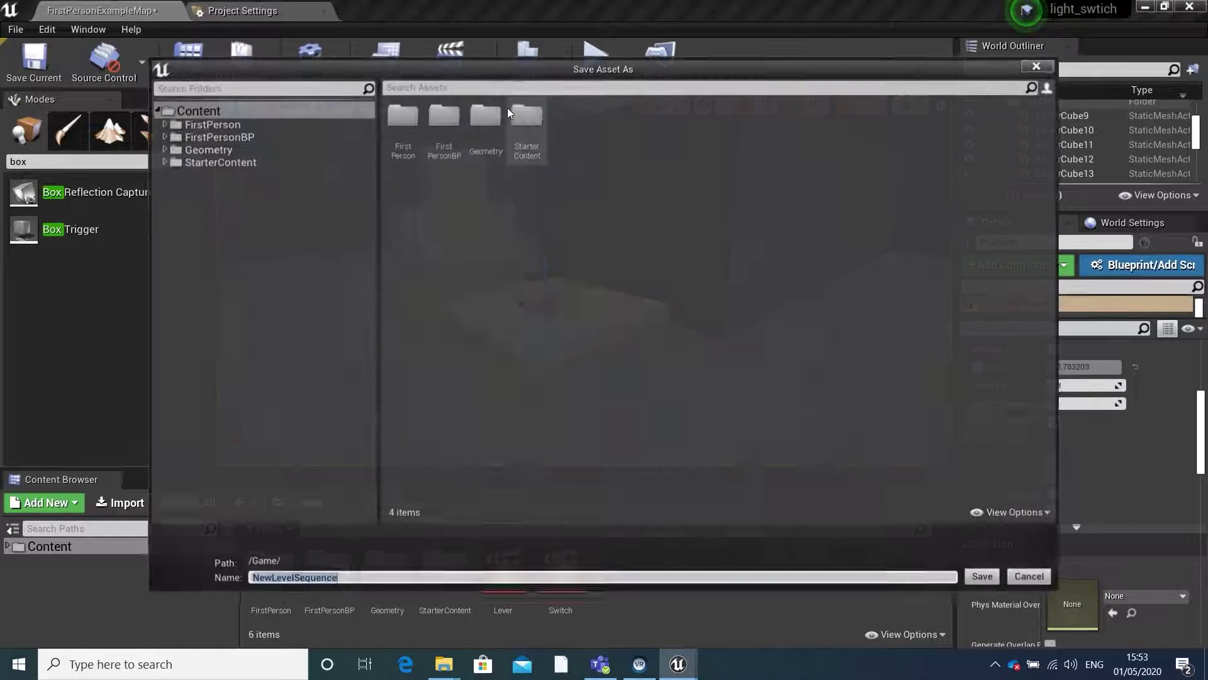
pyautogui.press('capslock')
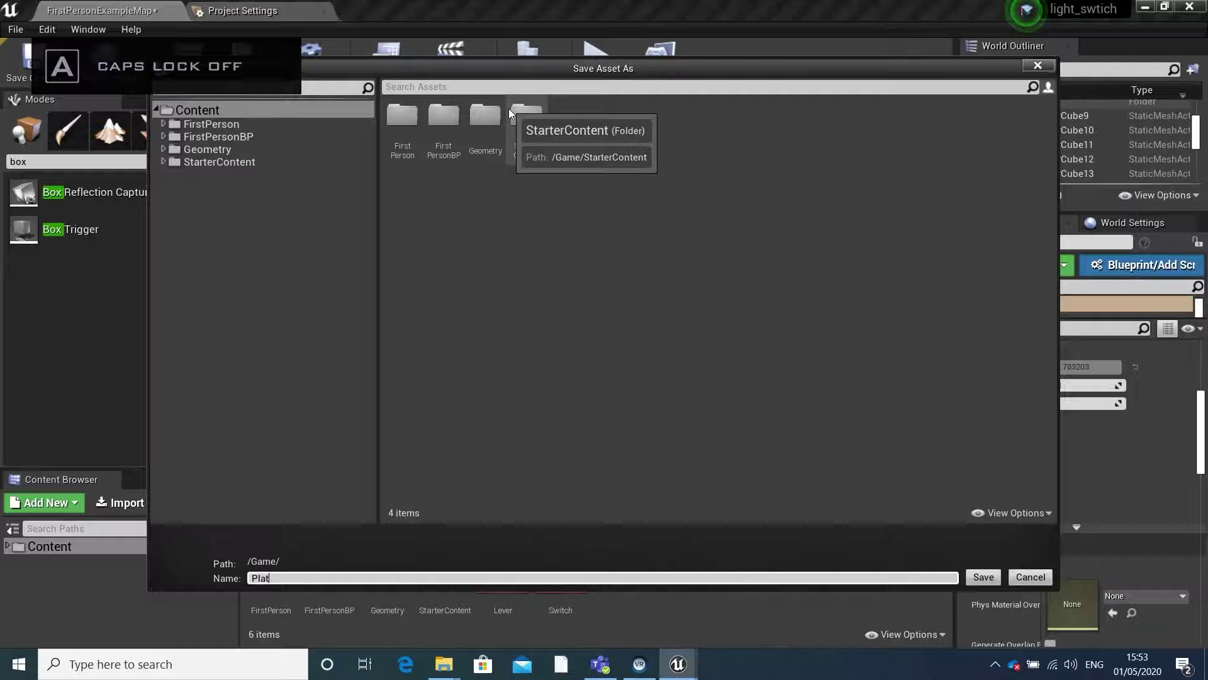
pyautogui.press('Return')
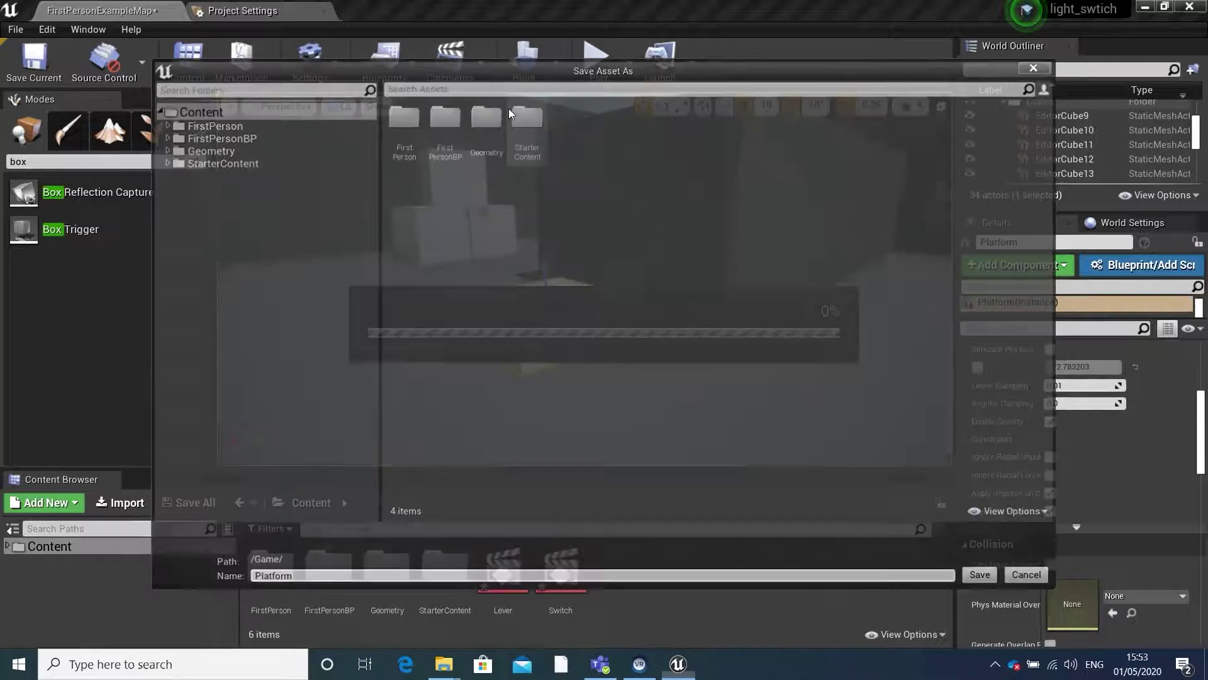
# Arrange the view so the white platform stays visible, and add the Platform static mesh actor to the new sequence.
pyautogui.moveTo(584, 368); pyautogui.dragTo(589, 386)
pyautogui.press('s')
pyautogui.moveTo(631, 300)
pyautogui.mouseDown(button='right')
pyautogui.moveTo(643, 295)
pyautogui.moveTo(632, 302)
pyautogui.mouseUp(button='right')
pyautogui.press('w')
pyautogui.click(255, 443)
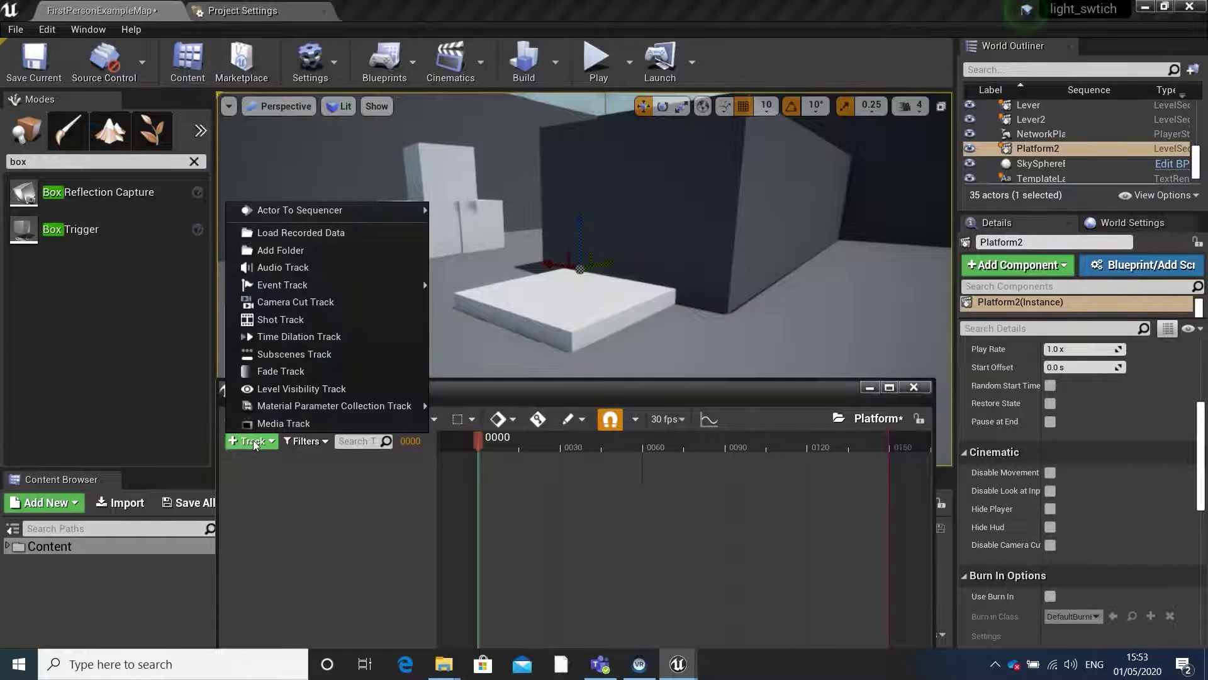
pyautogui.moveTo(363, 213)
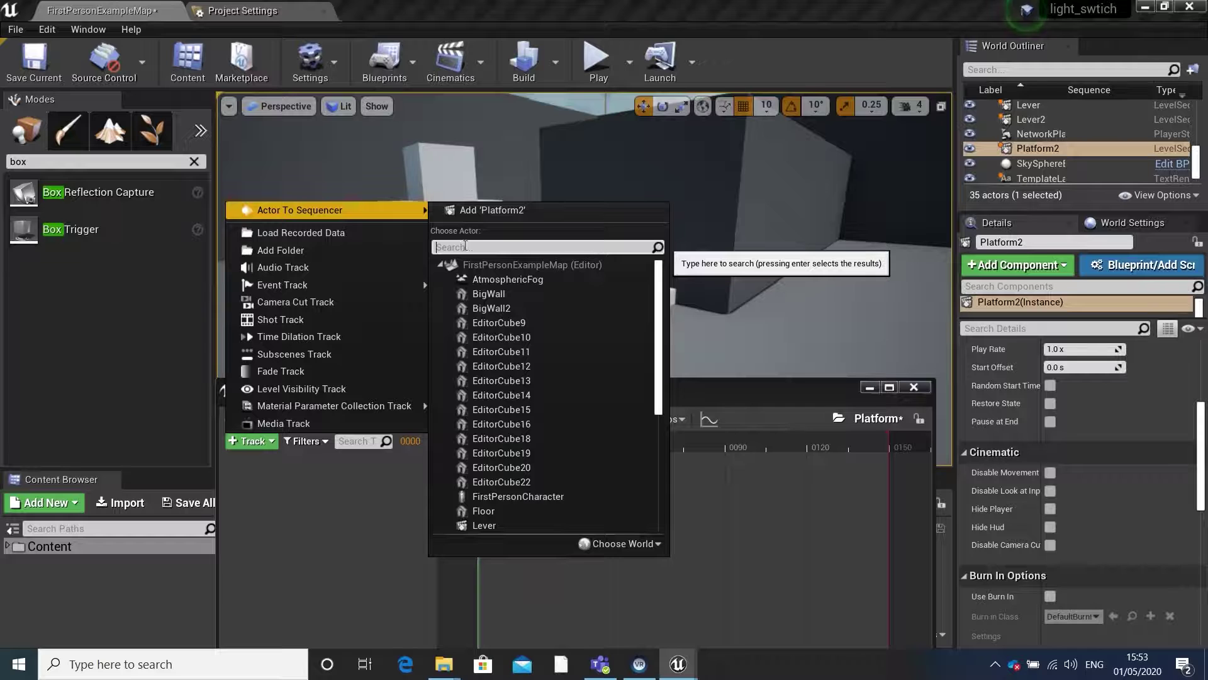
pyautogui.write('pla')
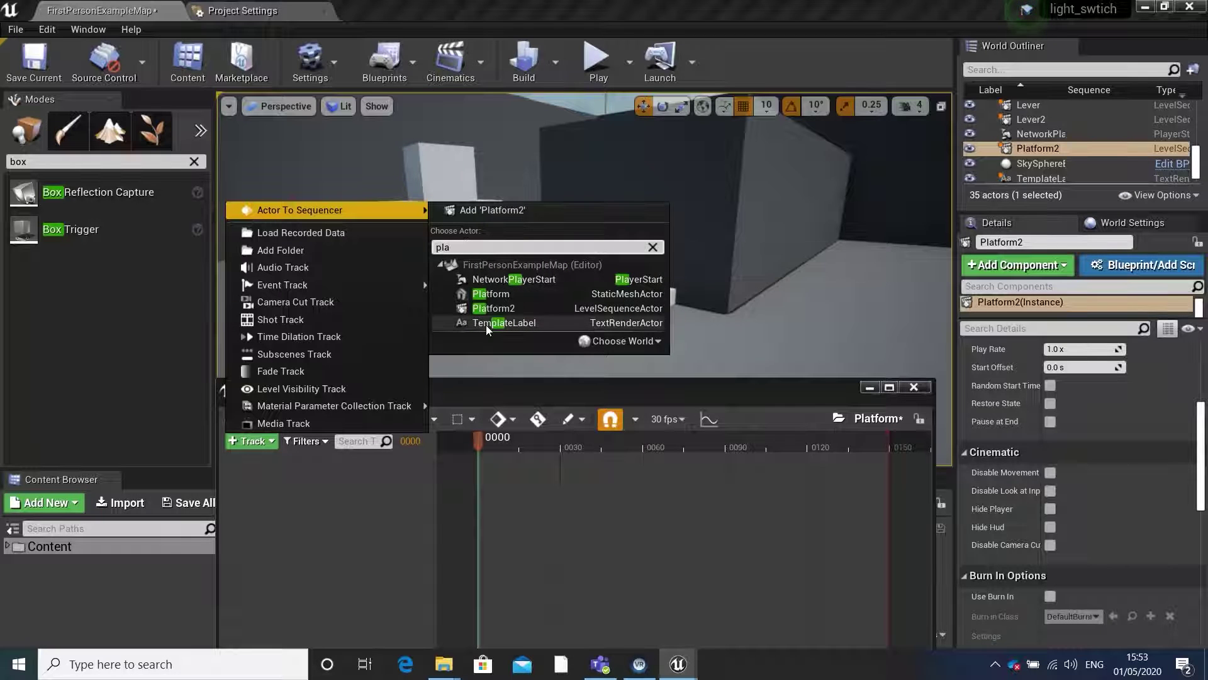
pyautogui.click(500, 297)
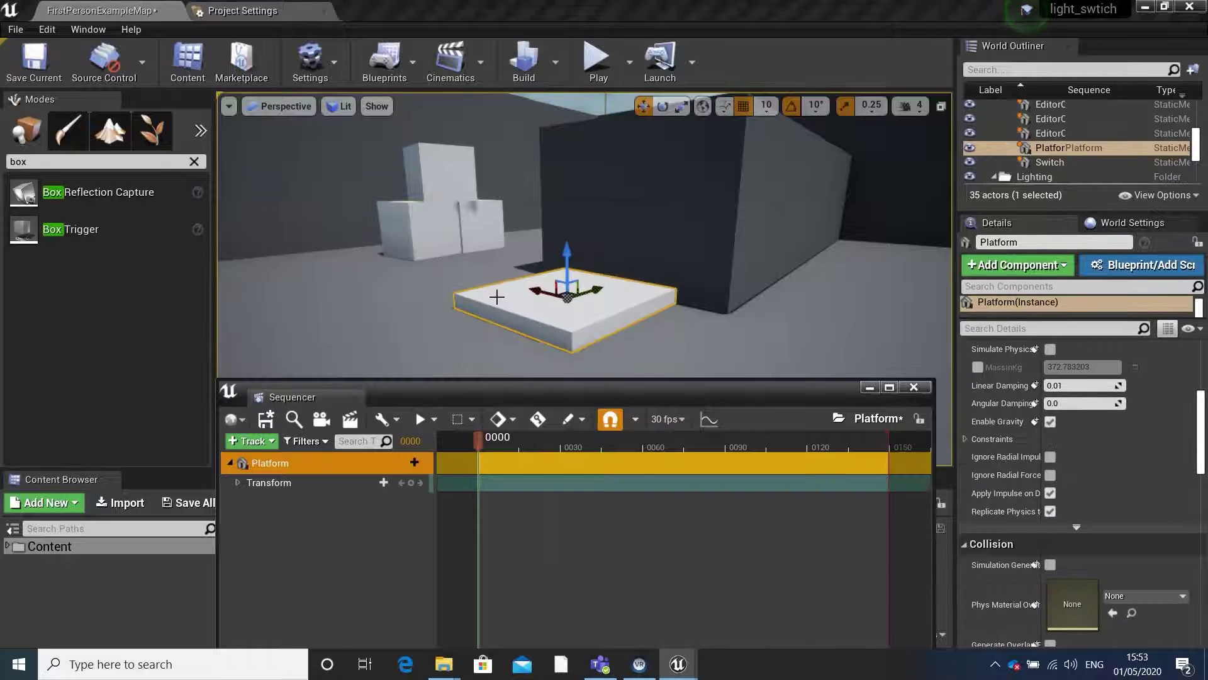
# Keyframe the platform's transform at frame 0 on the floor, and at frame 60 with the platform raised high above it.
pyautogui.click(238, 485)
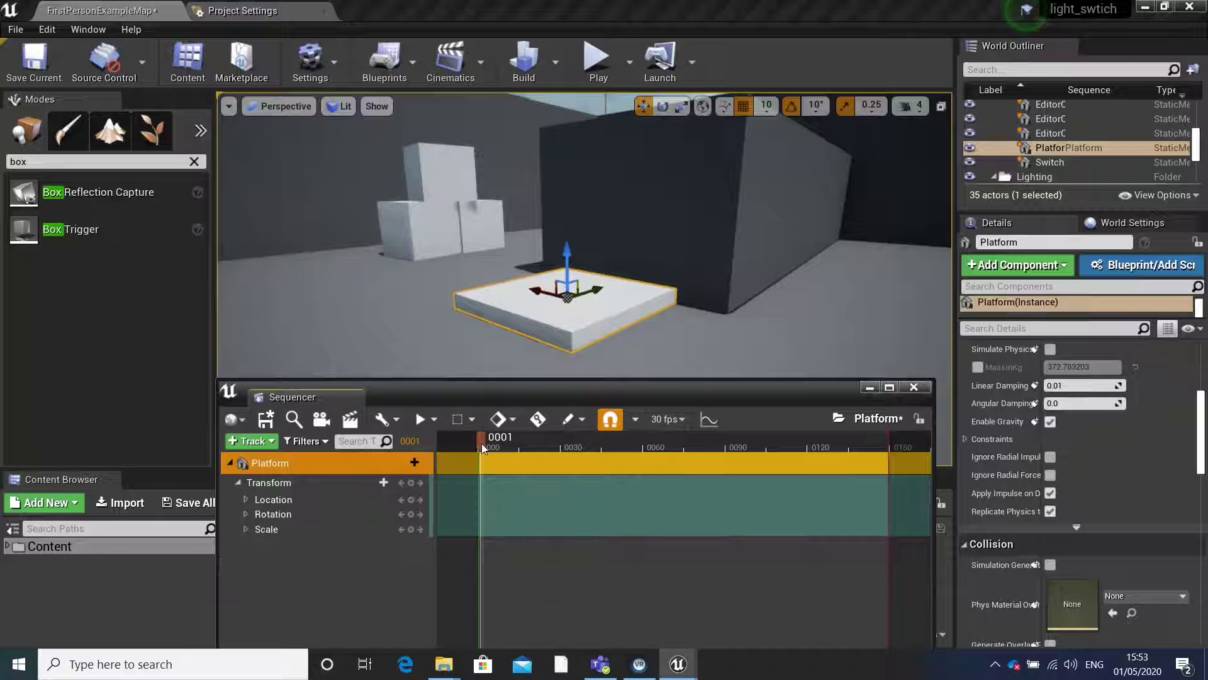
pyautogui.press('s')
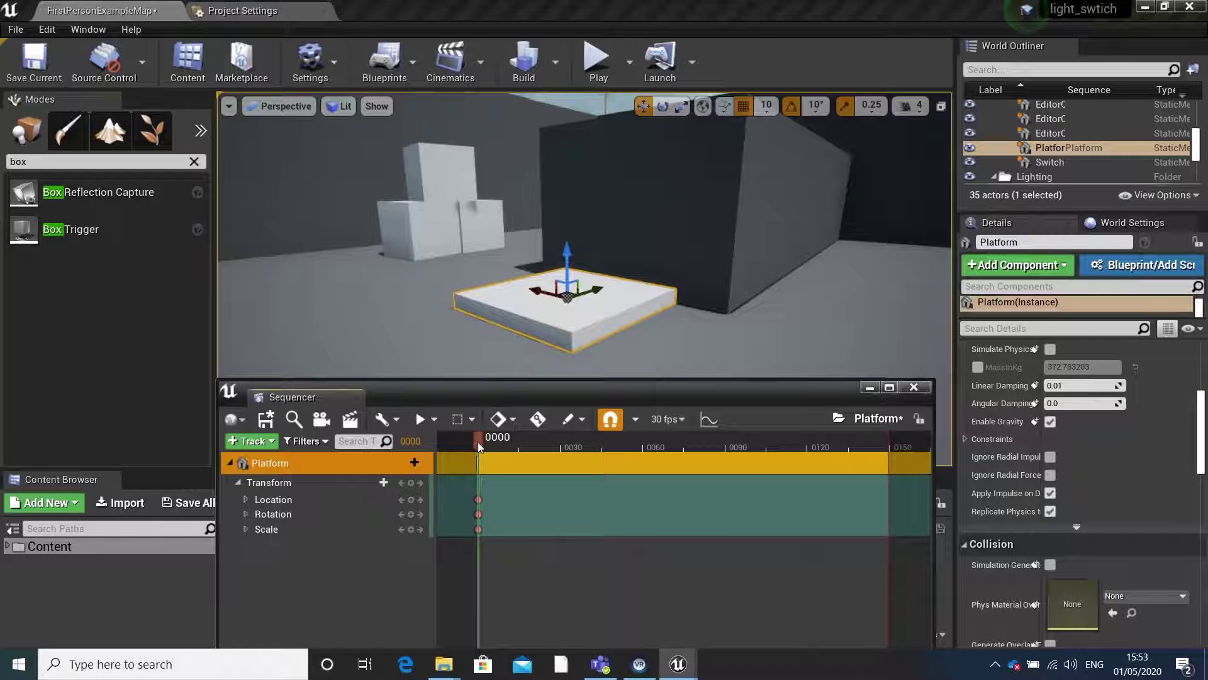
pyautogui.moveTo(478, 442); pyautogui.dragTo(632, 444)
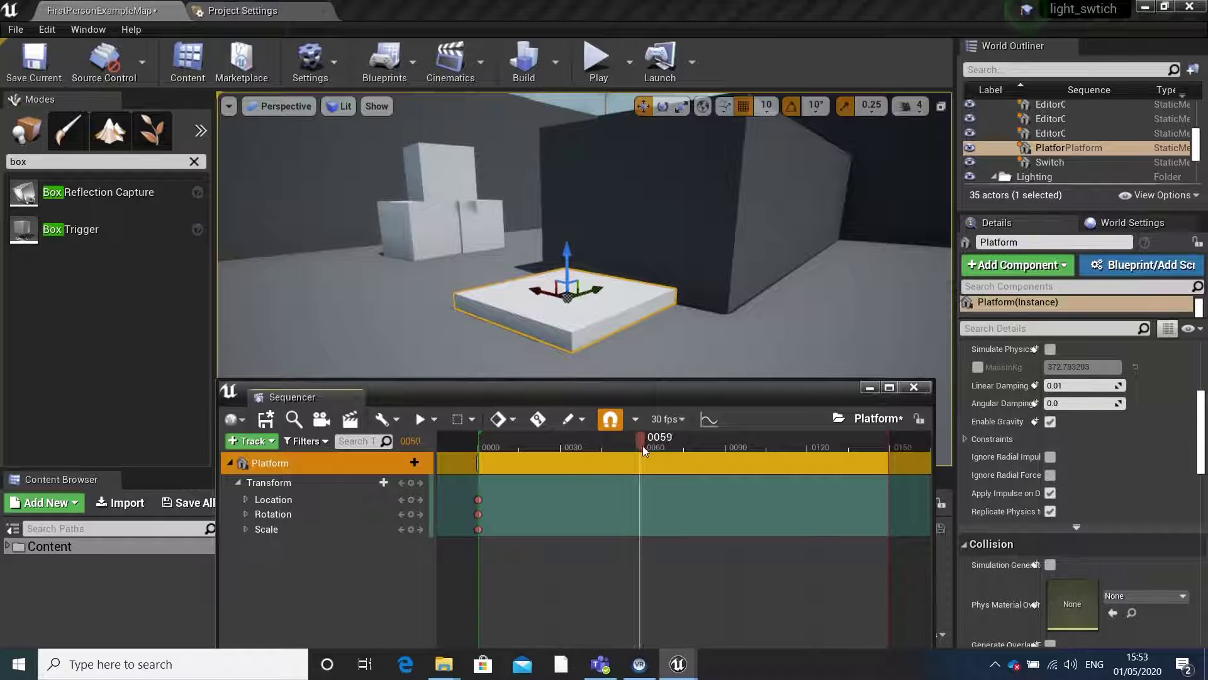
pyautogui.moveTo(567, 262); pyautogui.dragTo(566, 80)
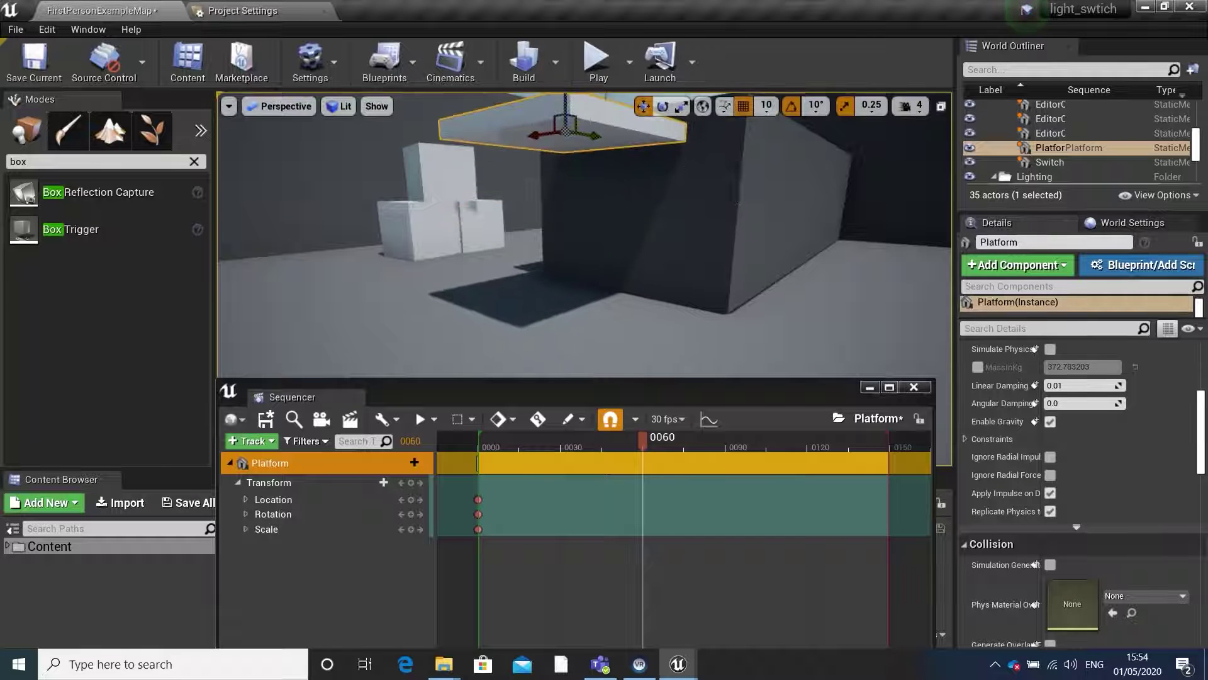
pyautogui.moveTo(566, 126); pyautogui.dragTo(620, 95, button='right')
pyautogui.moveTo(596, 268)
pyautogui.mouseDown(button='right')
pyautogui.moveTo(597, 208)
pyautogui.moveTo(596, 302)
pyautogui.moveTo(597, 268)
pyautogui.mouseUp(button='right')
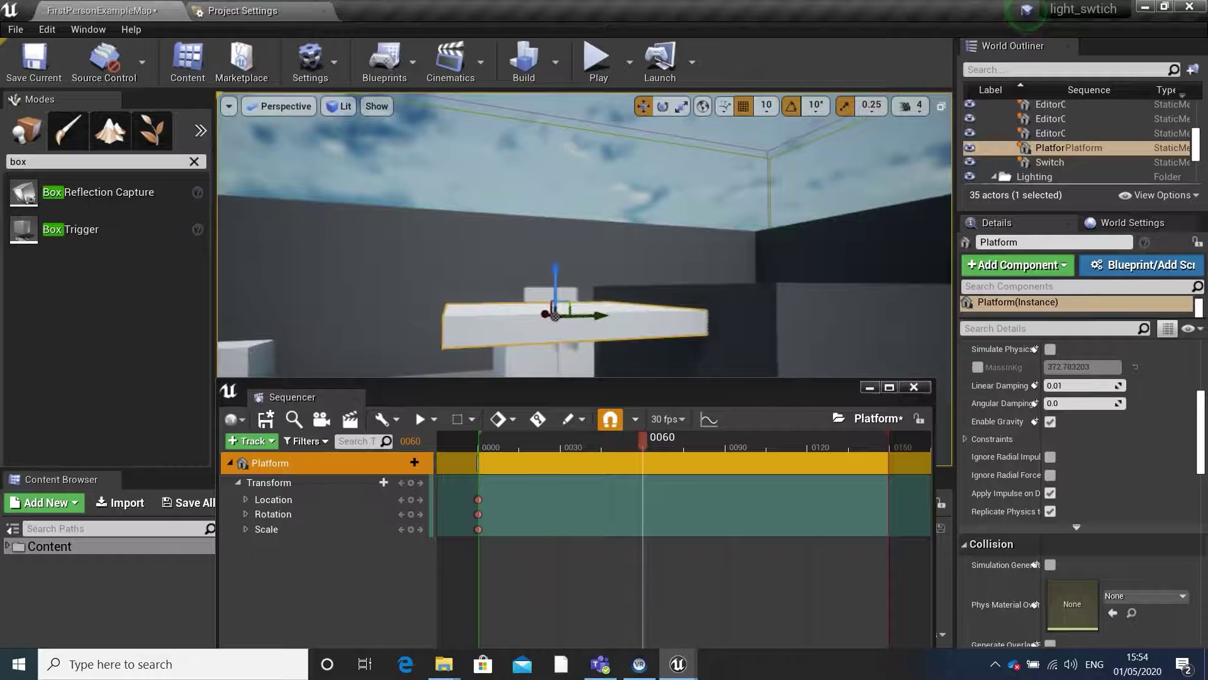
pyautogui.moveTo(556, 271); pyautogui.dragTo(559, 255)
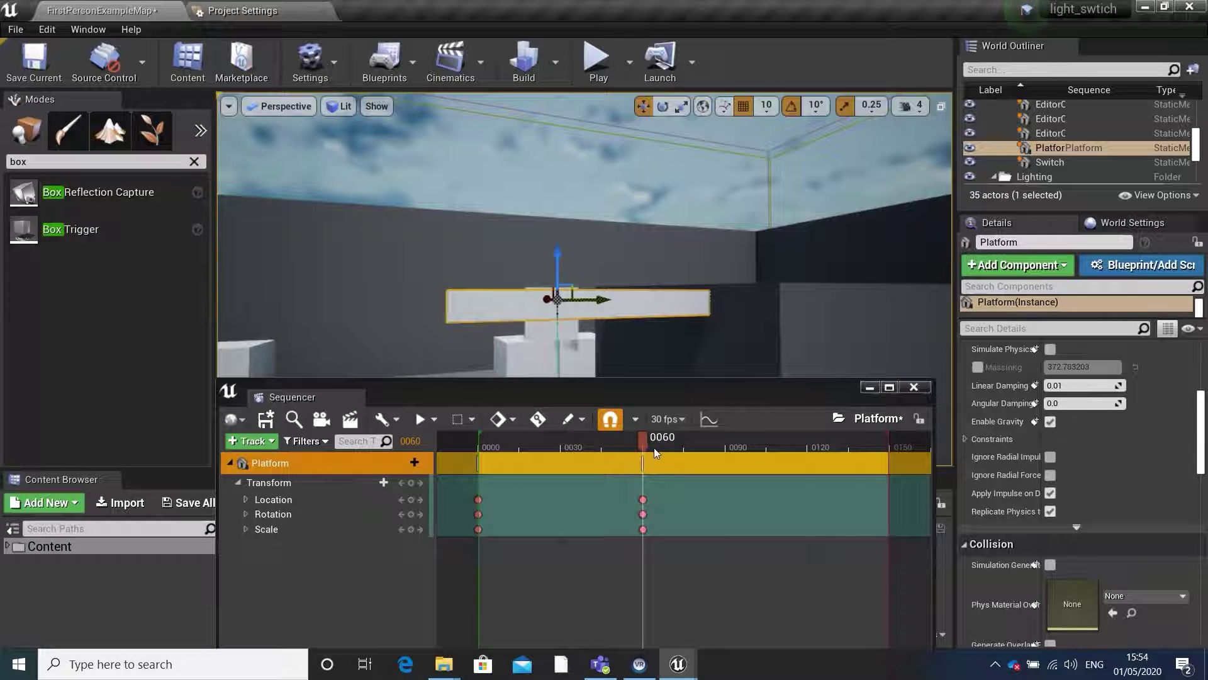
# Copy the platform's location, rotation and scale keys from frame 0 to frame 120.
pyautogui.moveTo(643, 446); pyautogui.dragTo(809, 444)
pyautogui.moveTo(502, 548); pyautogui.dragTo(464, 499)
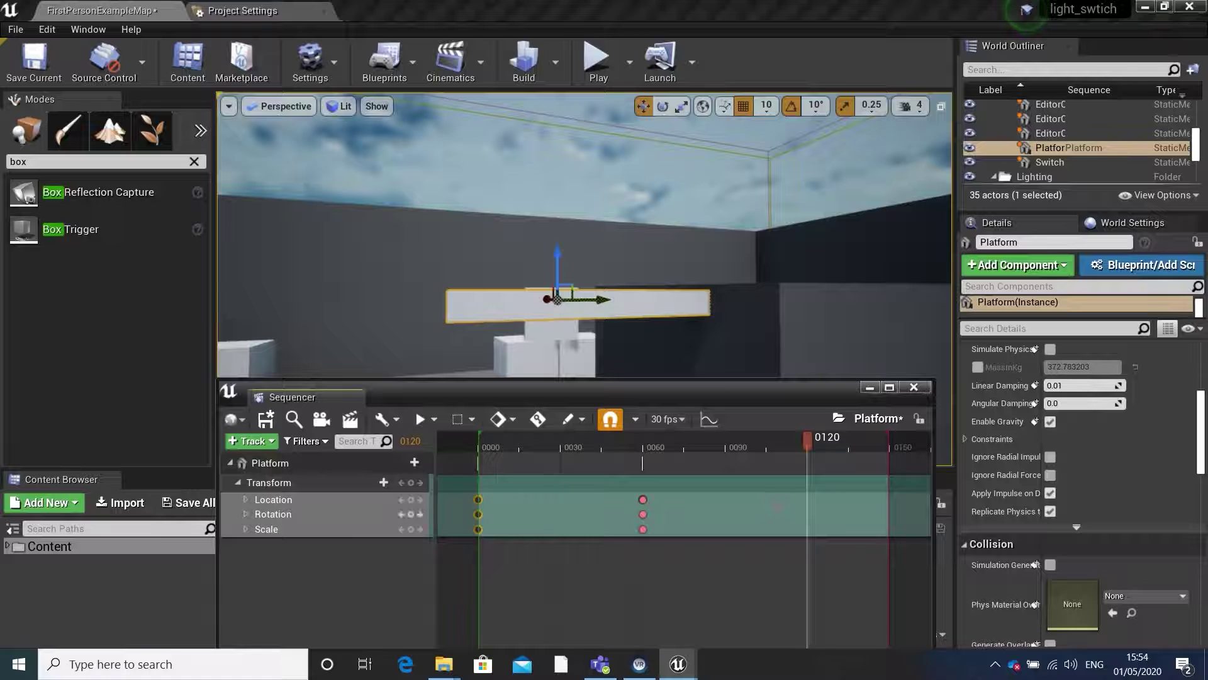
pyautogui.hotkey('ctrl', 'c')
pyautogui.hotkey('ctrl', 'v')
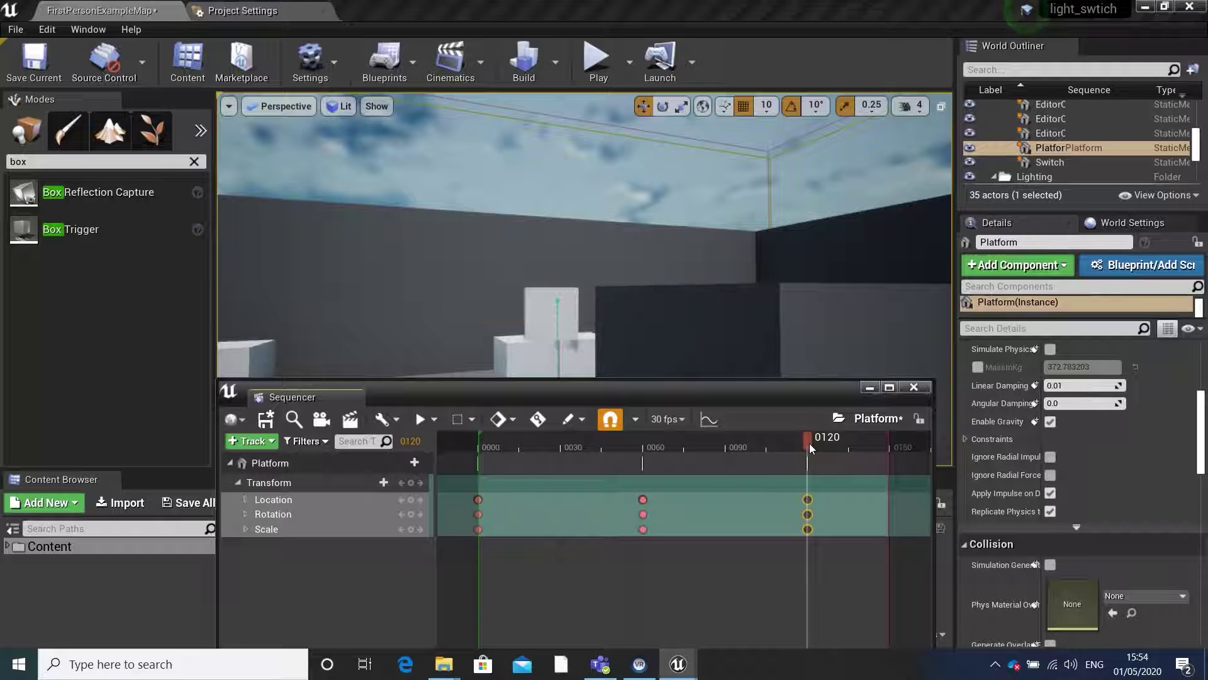
pyautogui.moveTo(809, 443); pyautogui.dragTo(810, 444)
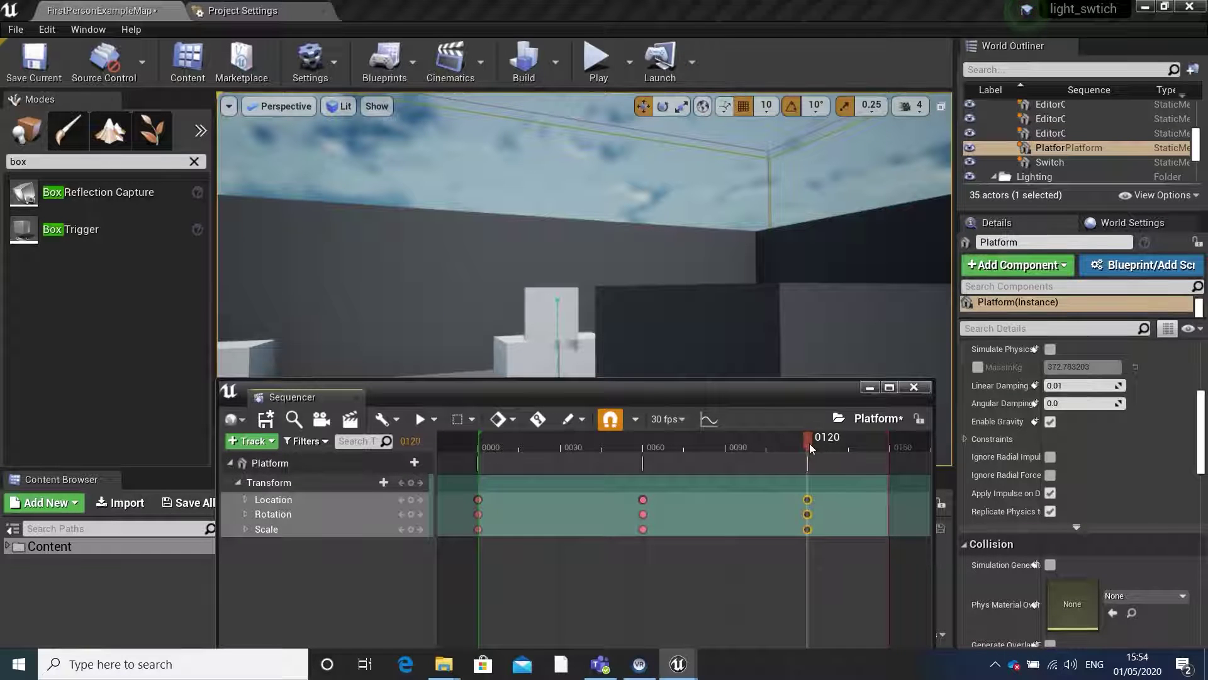
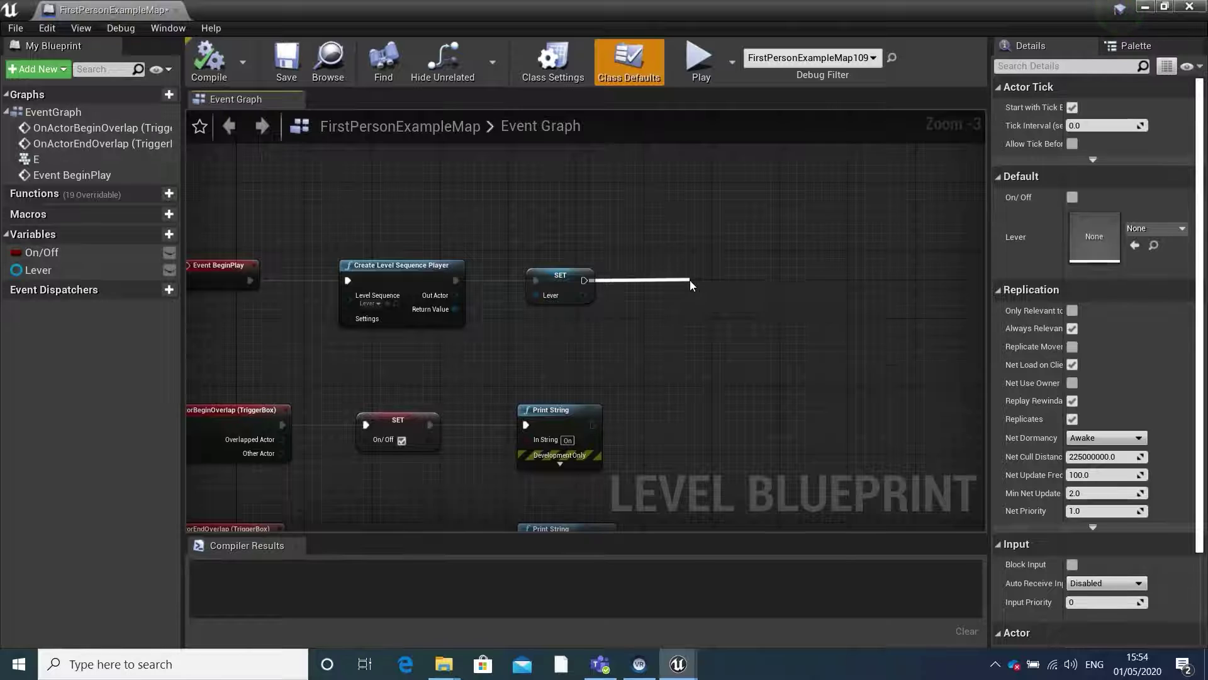
# Add a Create Level Sequence Player node after the Lever SET node, align it, and choose Platform as its level sequence.
pyautogui.write('create level')
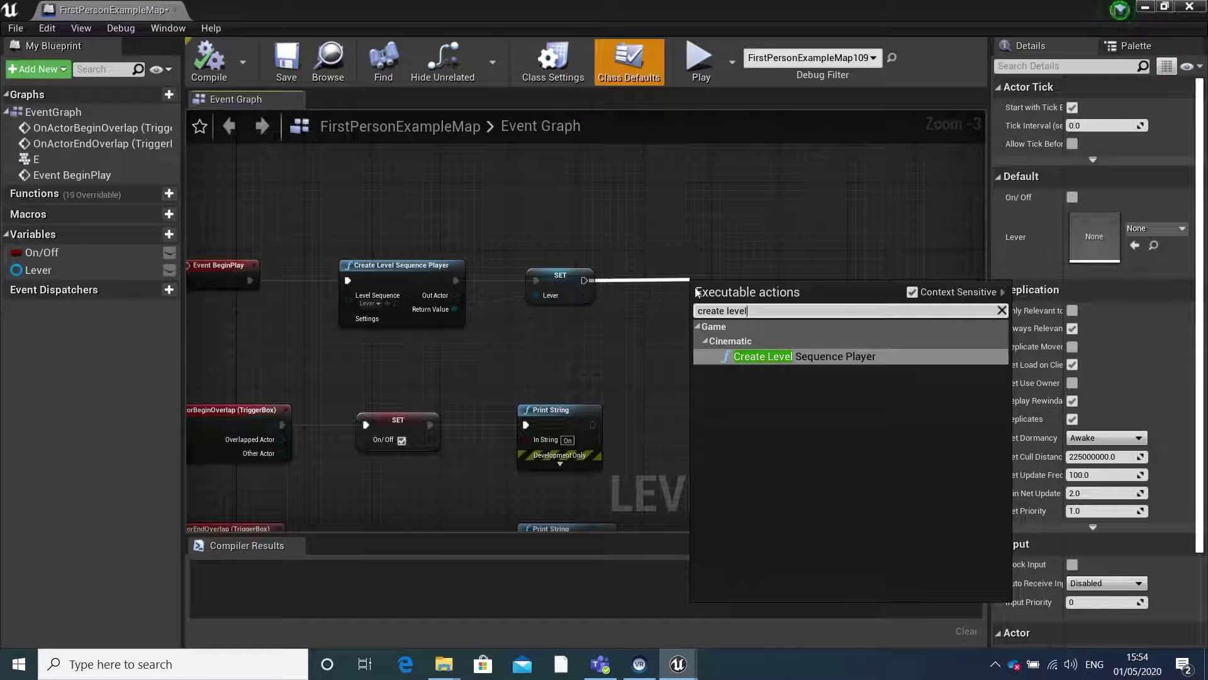
pyautogui.click(830, 355)
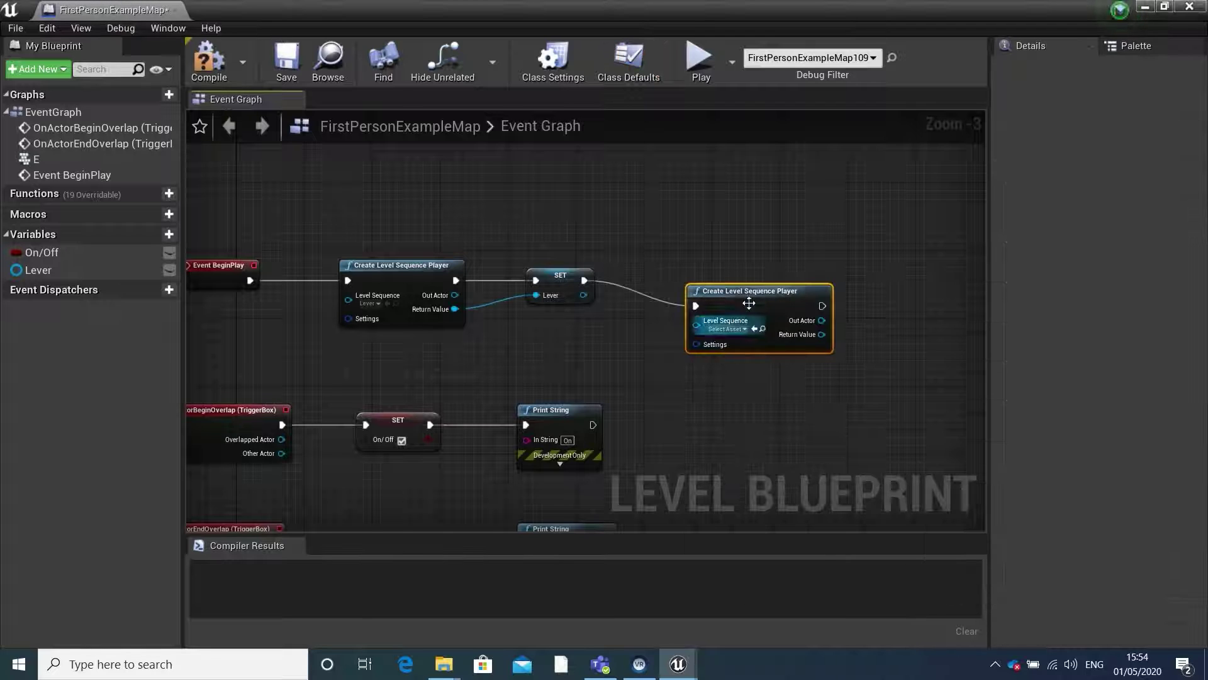
pyautogui.moveTo(738, 294); pyautogui.dragTo(737, 272)
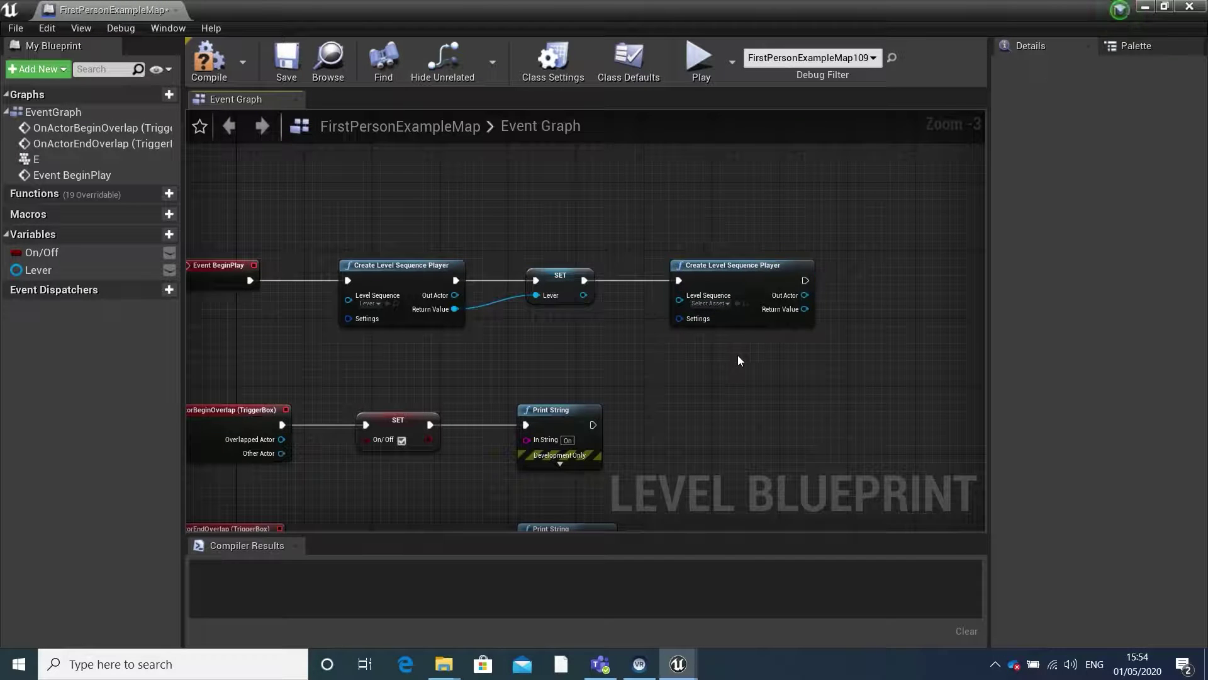
pyautogui.moveTo(737, 355); pyautogui.dragTo(686, 353, button='right')
pyautogui.scroll(2, 676, 329)
pyautogui.click(659, 293)
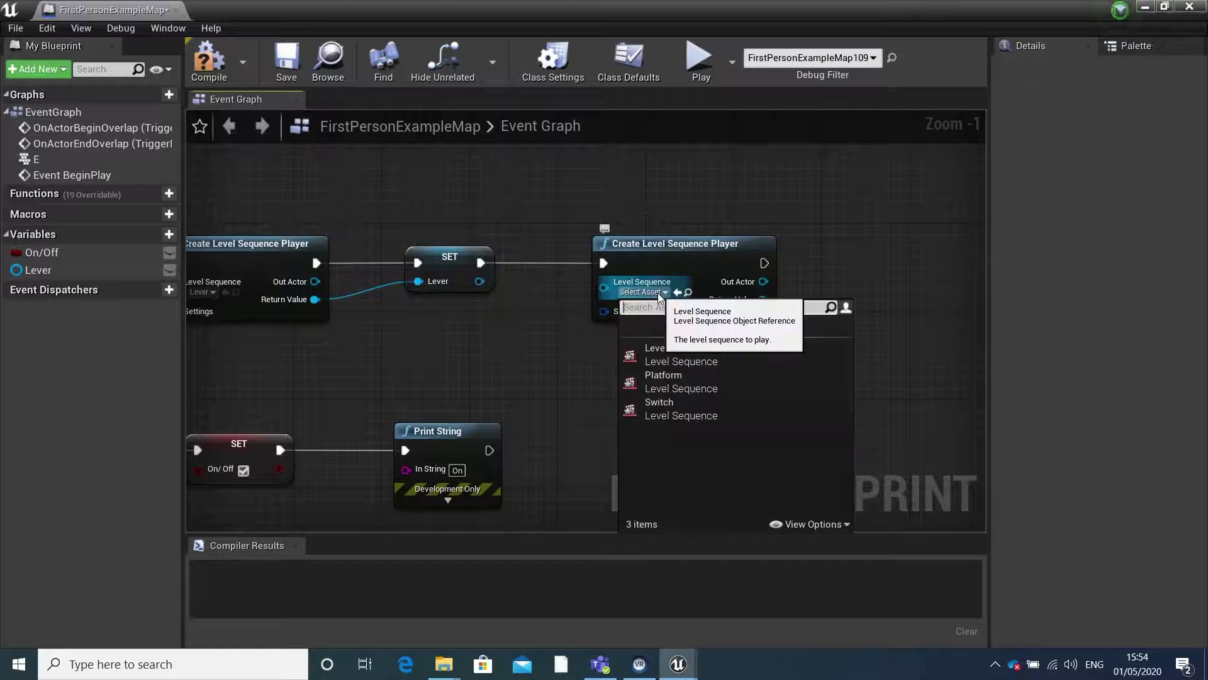
pyautogui.click(667, 376)
# Promote the new sequence player's return value to a variable named Platform and align its SET node.
pyautogui.moveTo(827, 340); pyautogui.dragTo(615, 337, button='right')
pyautogui.rightClick(541, 302)
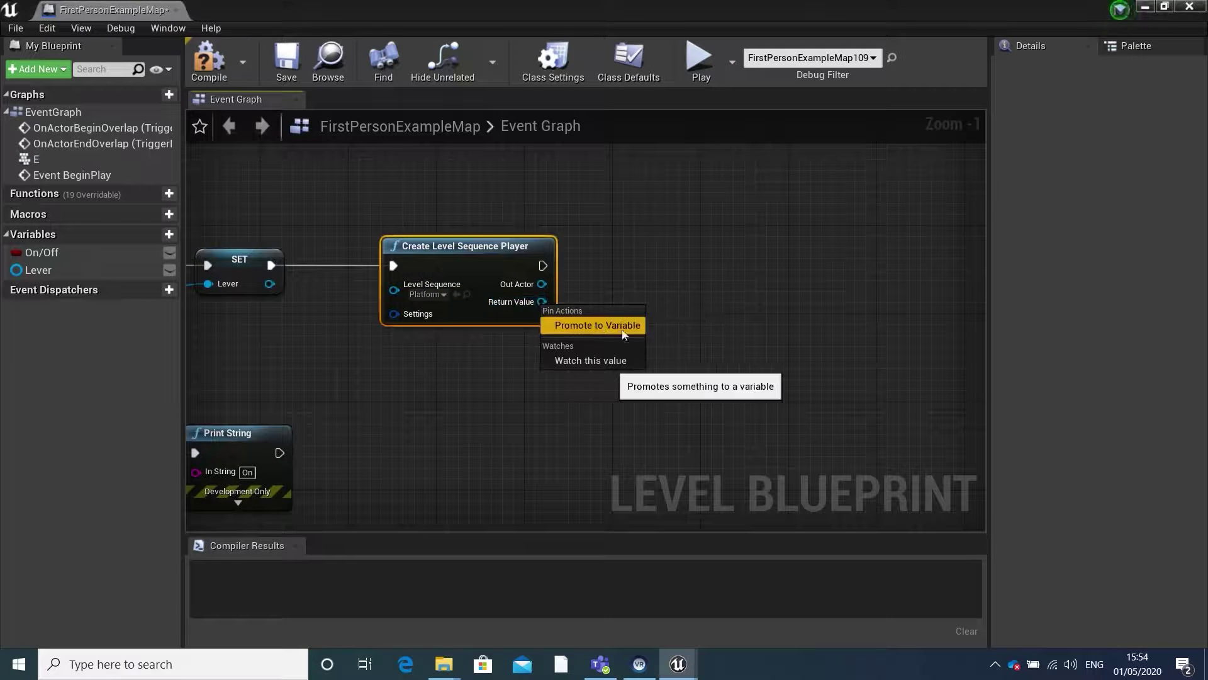
pyautogui.click(601, 325)
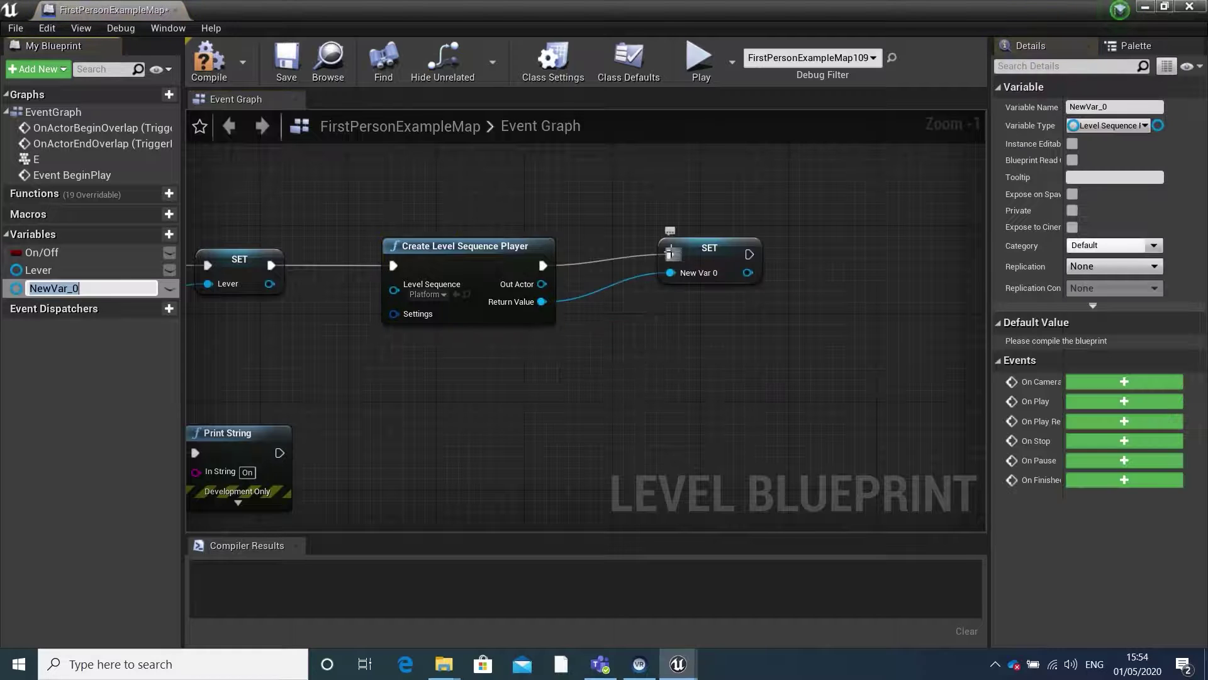
pyautogui.press('capslock')
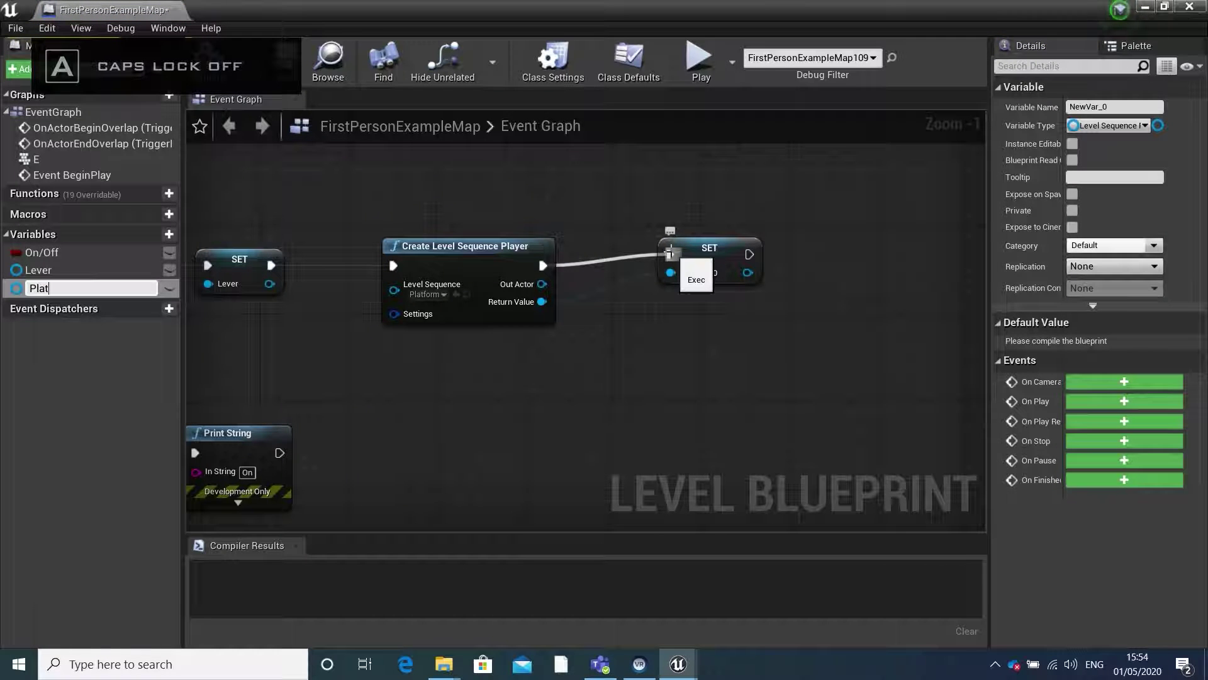
pyautogui.write('Platform')
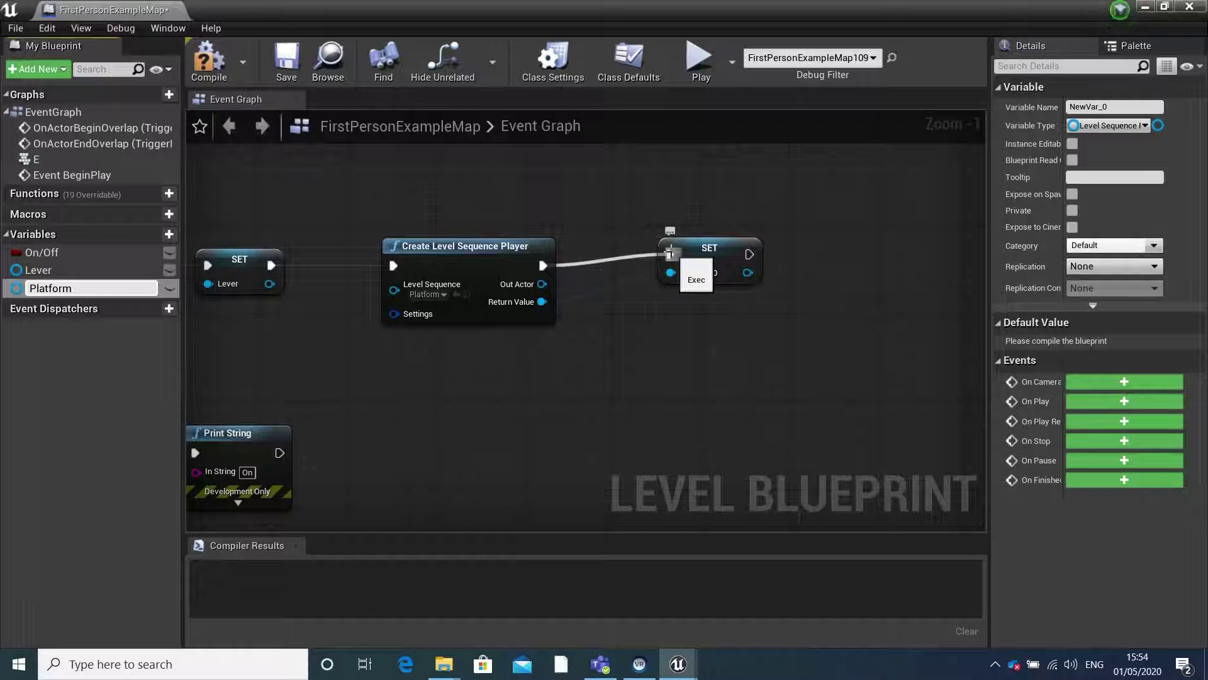
pyautogui.press('Return')
pyautogui.click(698, 251)
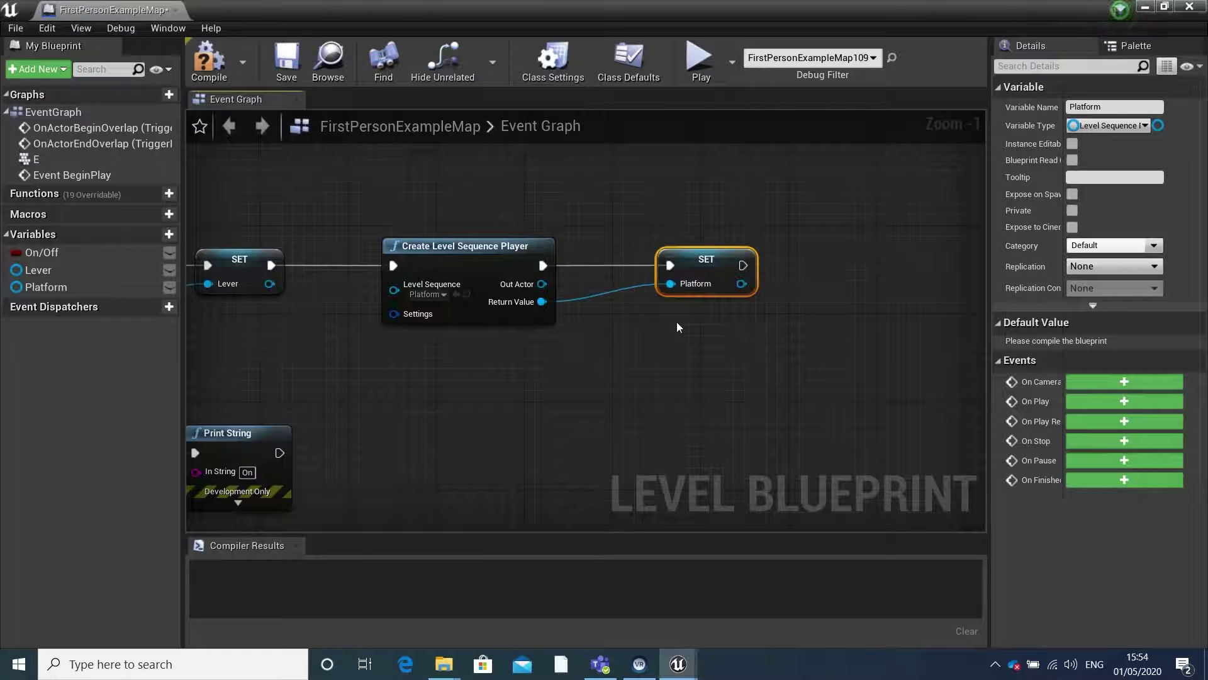
# Place a get node for the Platform variable between the Play and Play Reverse nodes of the Flip Flop logic.
pyautogui.scroll(-2, 590, 369)
pyautogui.moveTo(590, 369); pyautogui.dragTo(655, 89, button='right')
pyautogui.scroll(-2, 689, 349)
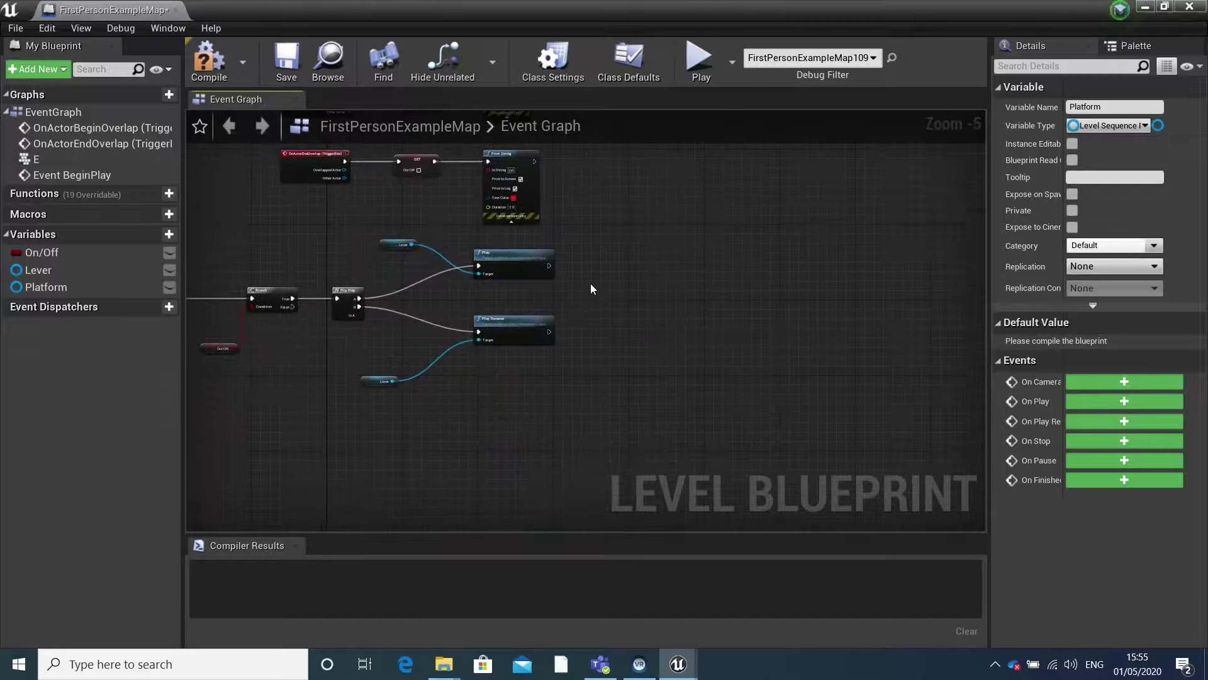
pyautogui.scroll(1, 644, 281)
pyautogui.moveTo(46, 287); pyautogui.dragTo(538, 290)
pyautogui.click(595, 390)
pyautogui.scroll(1, 625, 353)
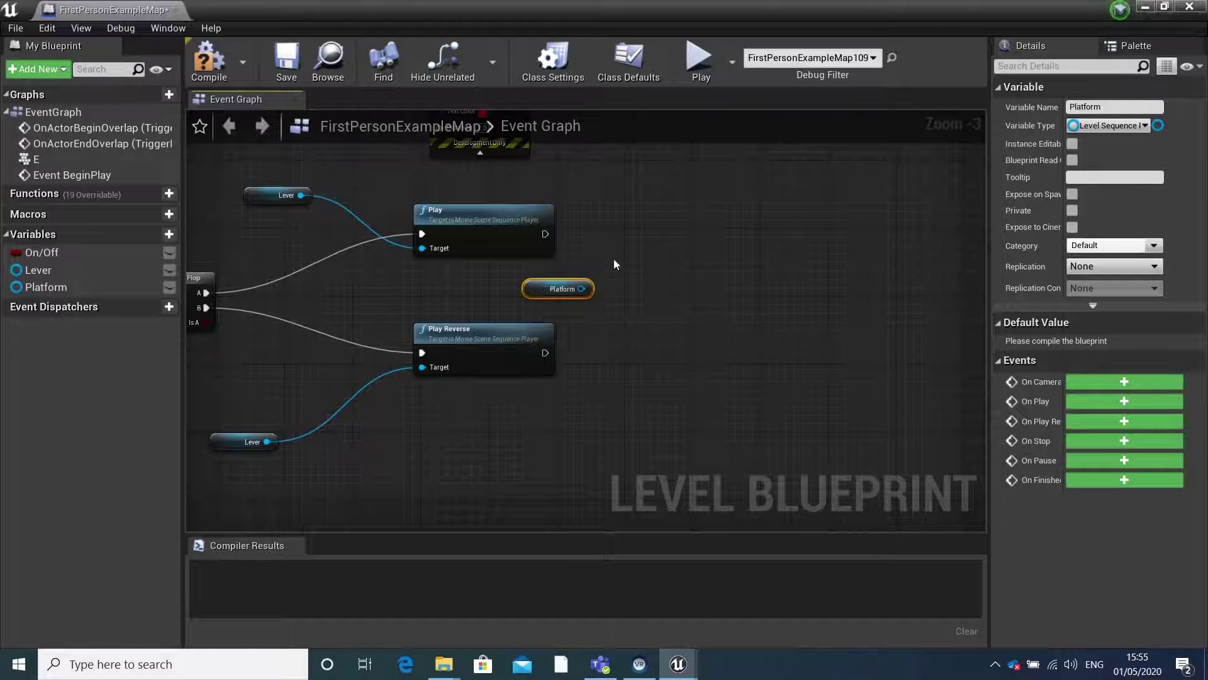
# Add a Play Looping node targeting Platform and connect it to run after the Lever's Play node.
pyautogui.moveTo(594, 278); pyautogui.dragTo(591, 336, button='right')
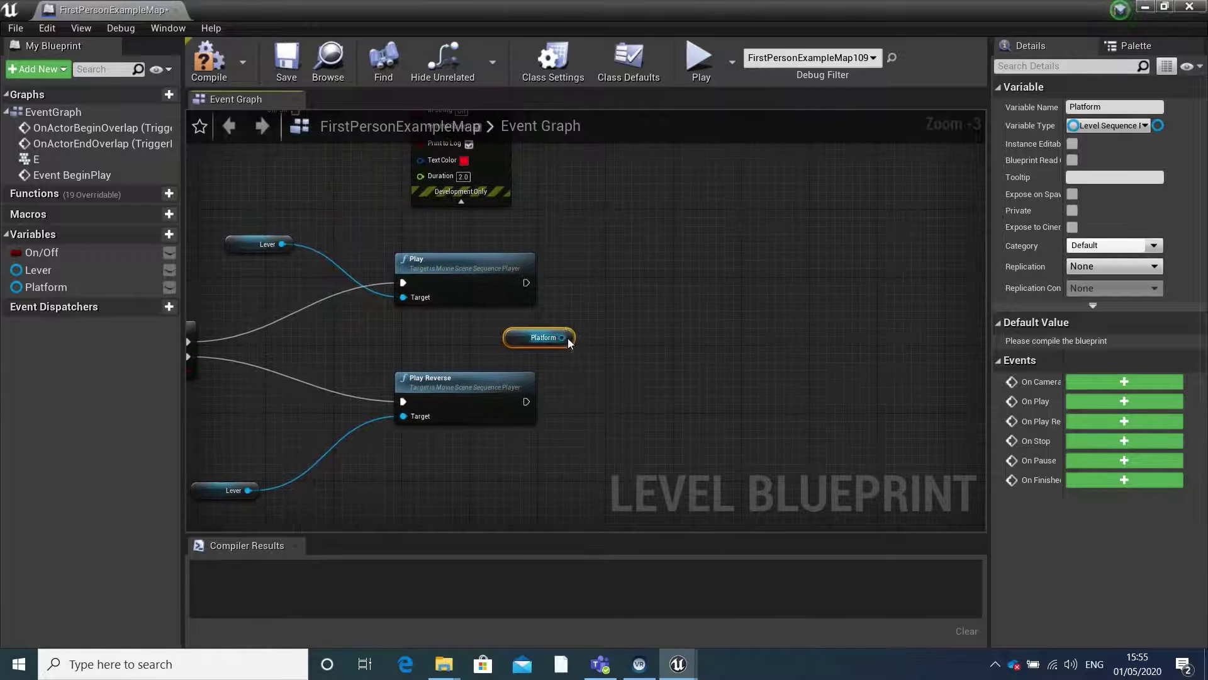
pyautogui.moveTo(567, 338); pyautogui.dragTo(664, 297)
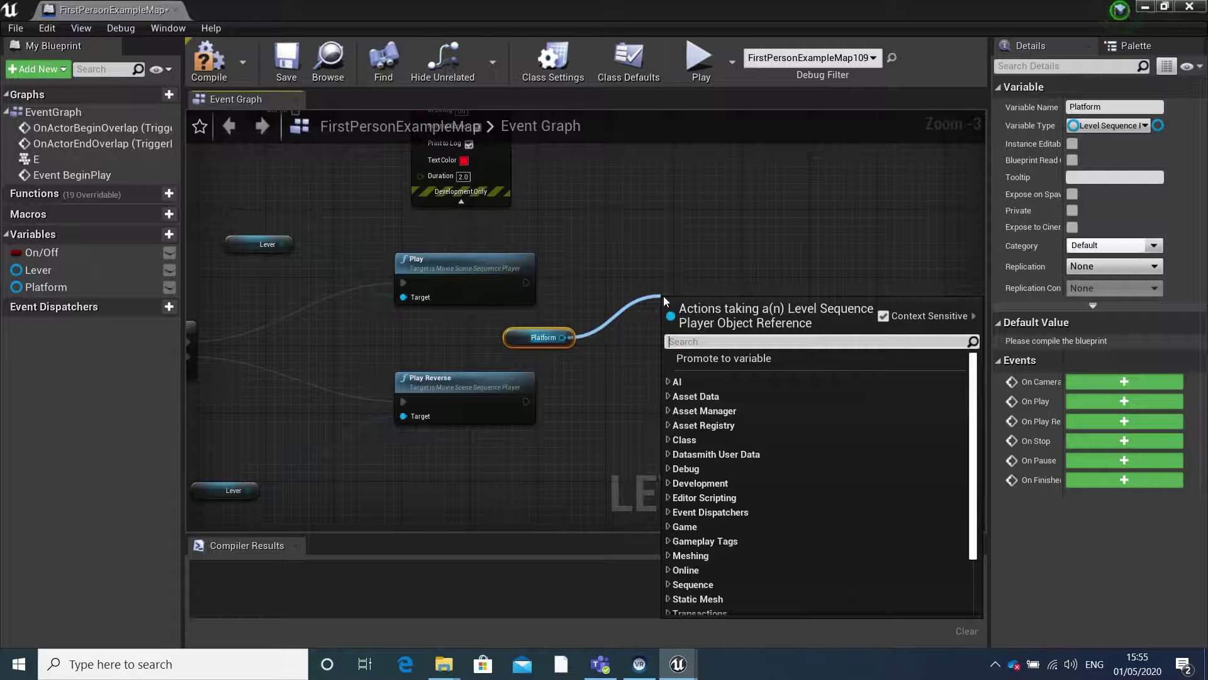
pyautogui.write('play')
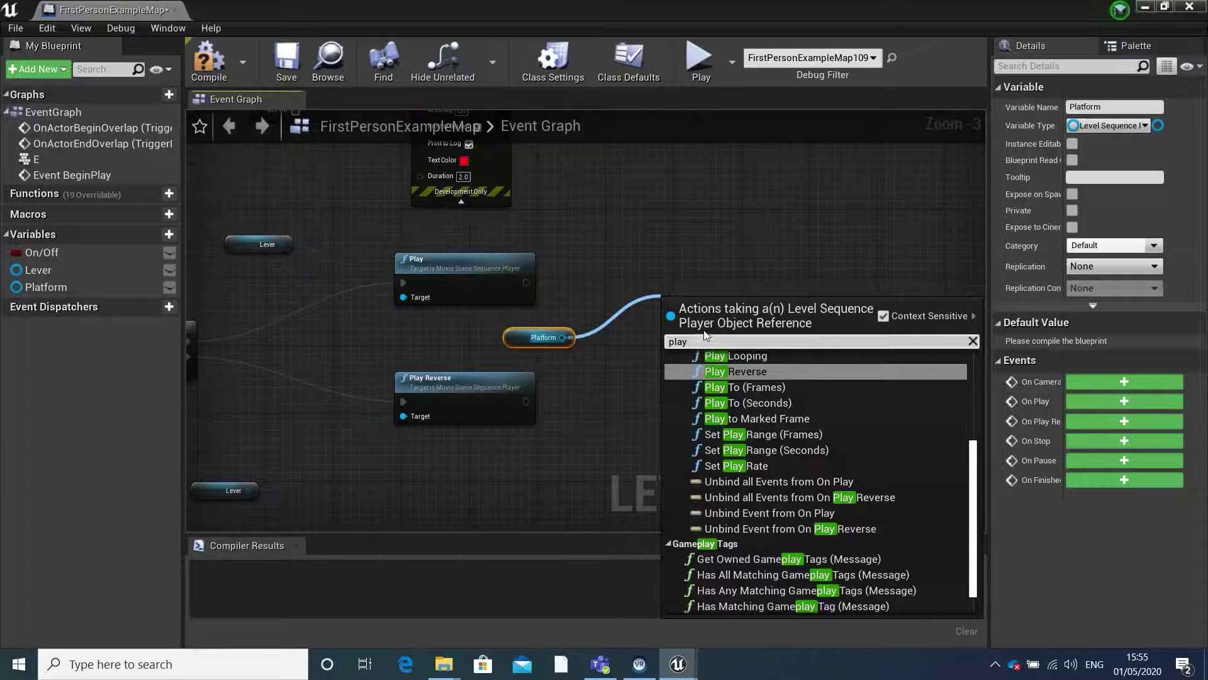
pyautogui.scroll(1, 776, 376)
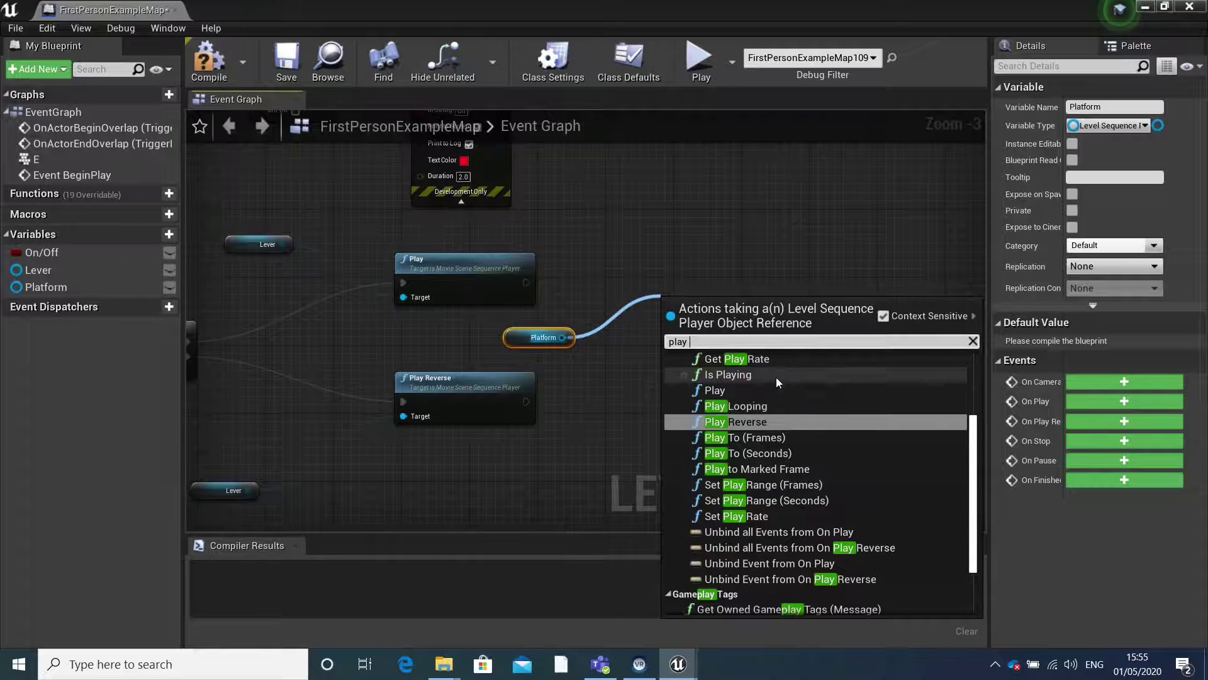
pyautogui.click(753, 405)
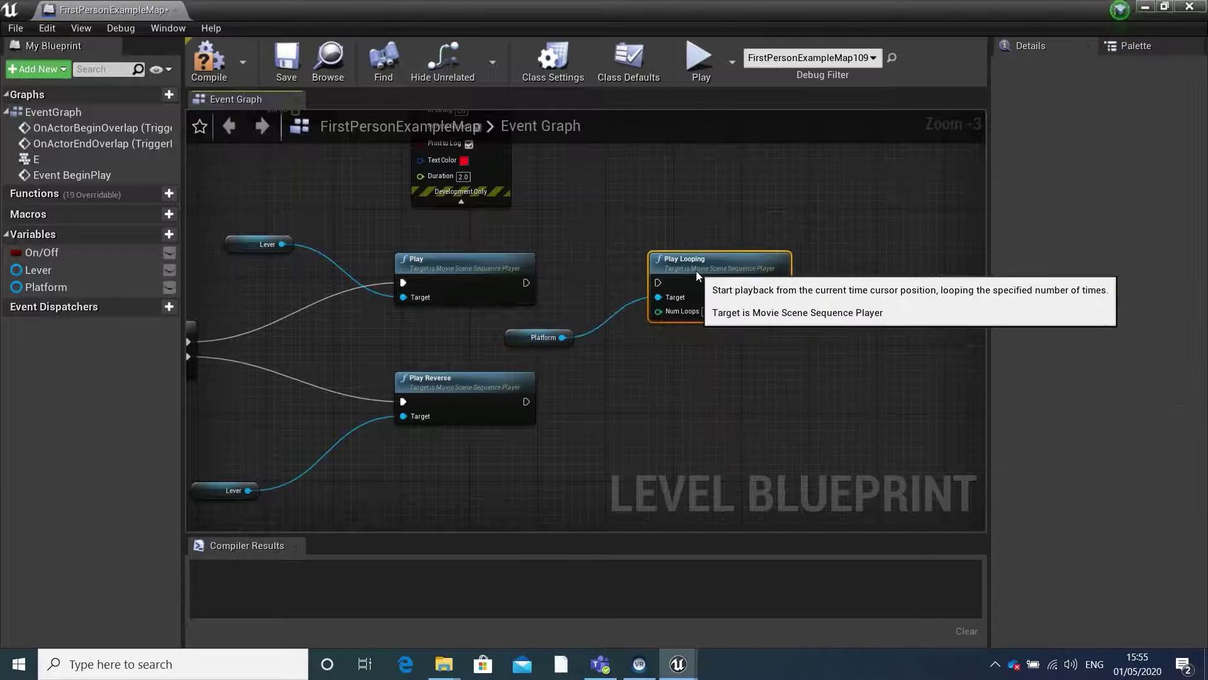
pyautogui.moveTo(526, 283); pyautogui.dragTo(661, 282)
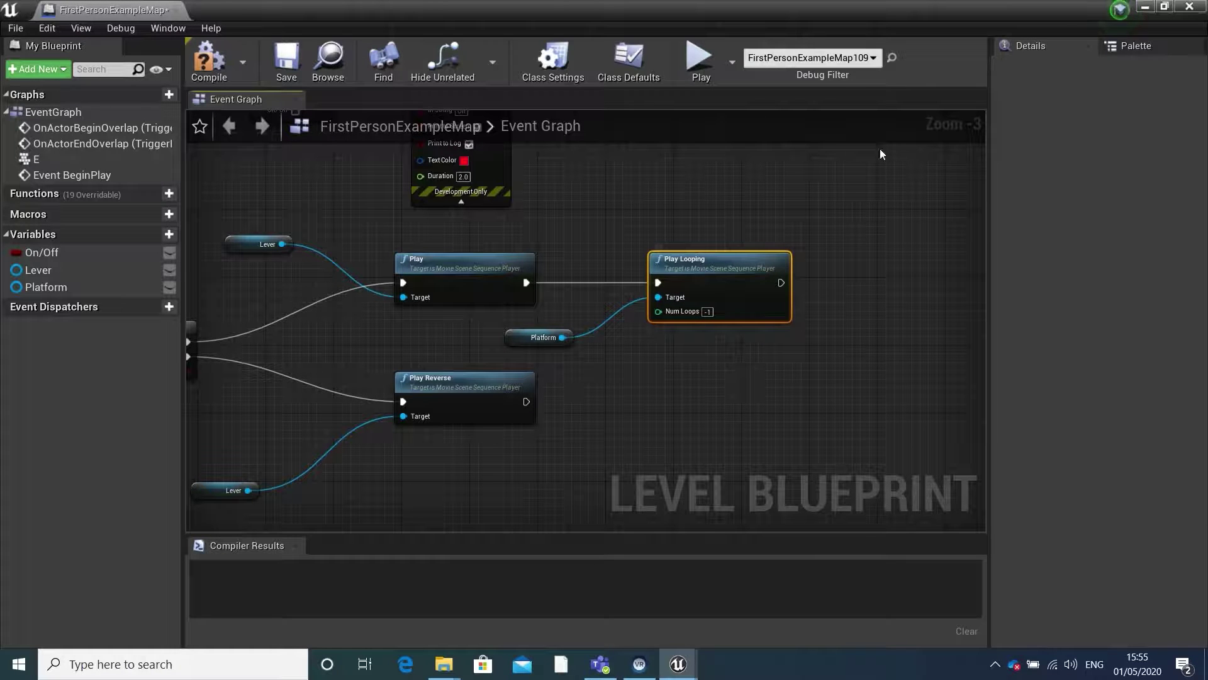
# Place a second get node for the Platform variable below the Play Reverse node.
pyautogui.scroll(-1, 607, 444)
pyautogui.moveTo(607, 444); pyautogui.dragTo(535, 373, button='right')
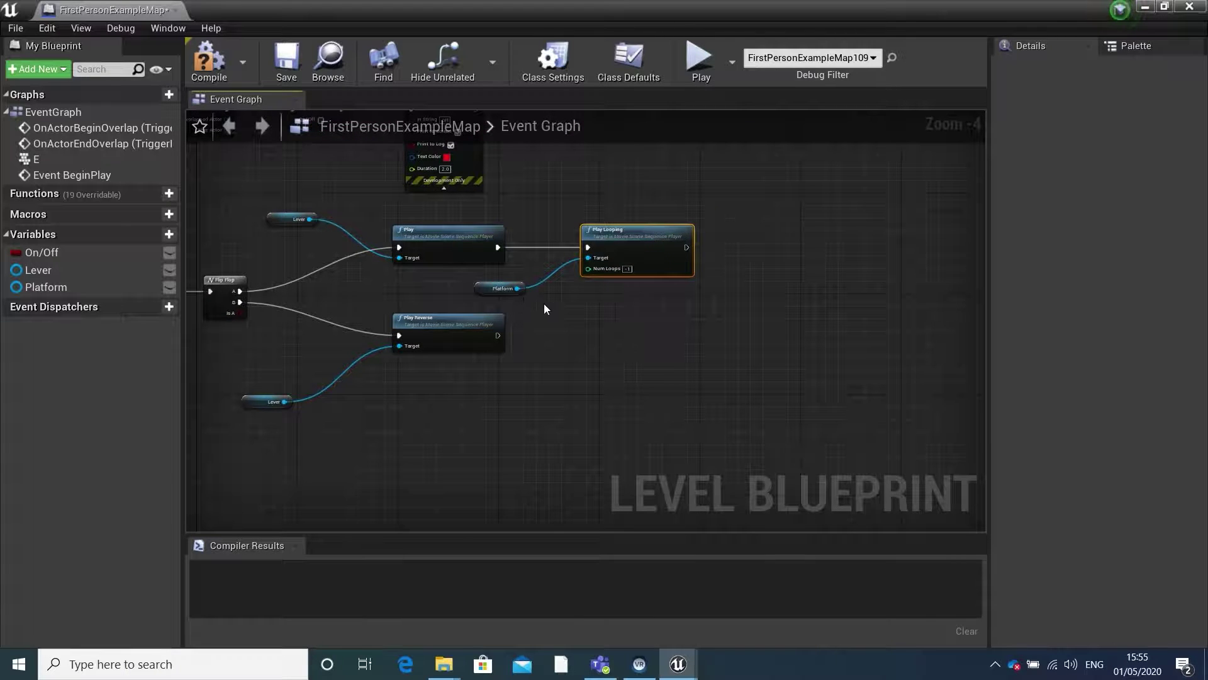
pyautogui.click(502, 288)
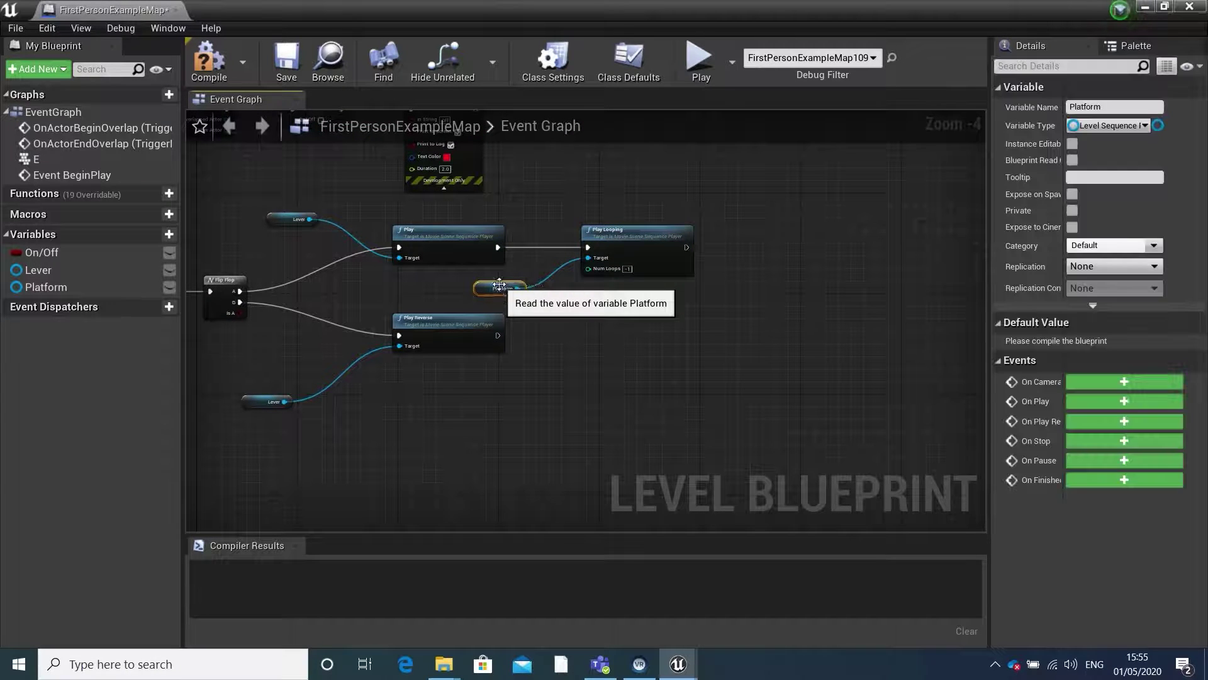
pyautogui.moveTo(32, 286); pyautogui.dragTo(465, 399)
pyautogui.click(501, 419)
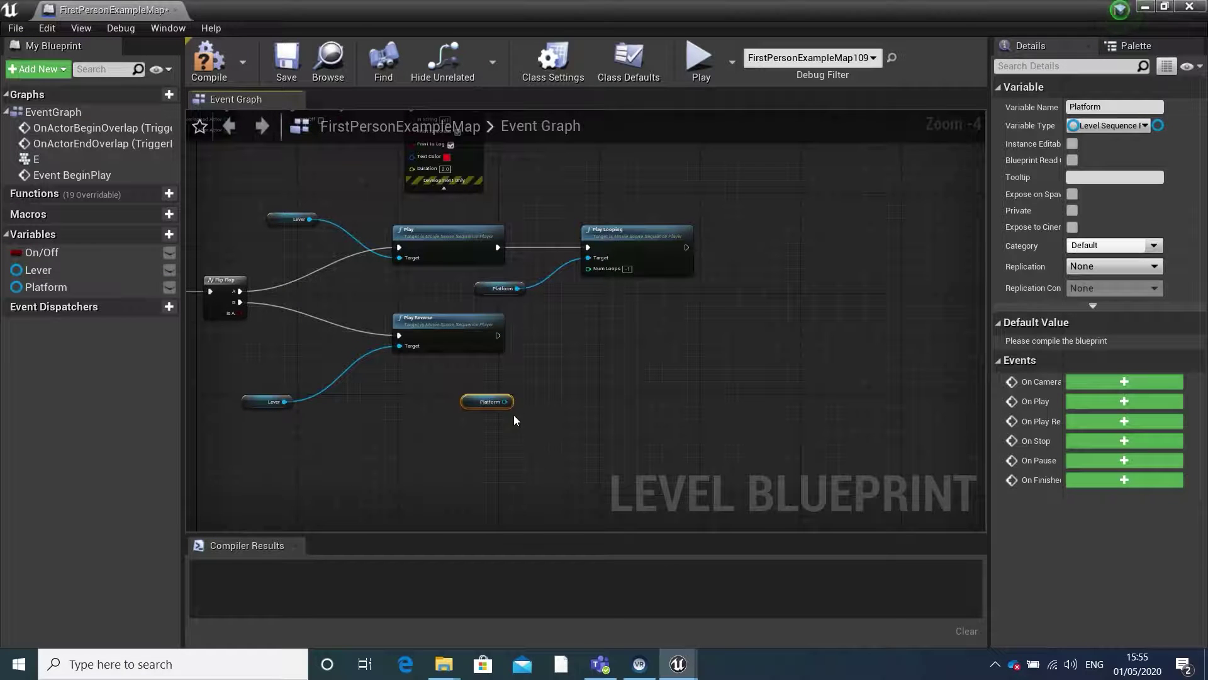
# Add a Pause node targeting the second Platform reference, align it, and connect it to run after Play Reverse.
pyautogui.moveTo(506, 402); pyautogui.dragTo(568, 357)
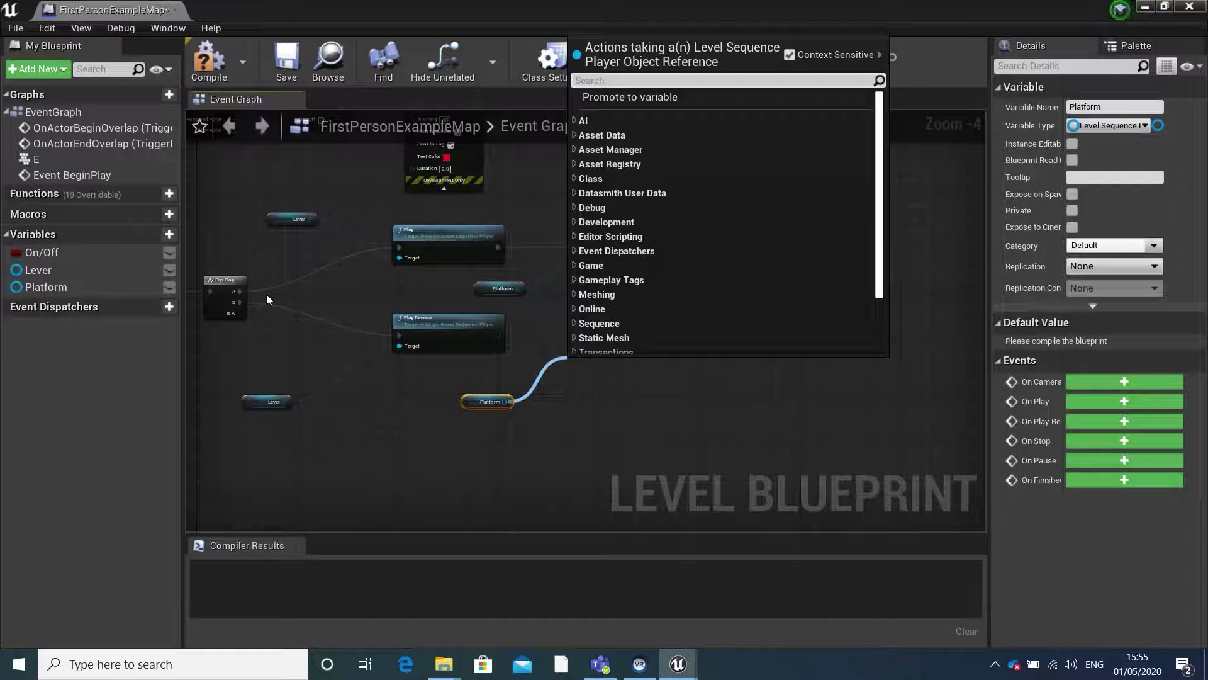
pyautogui.write('pause')
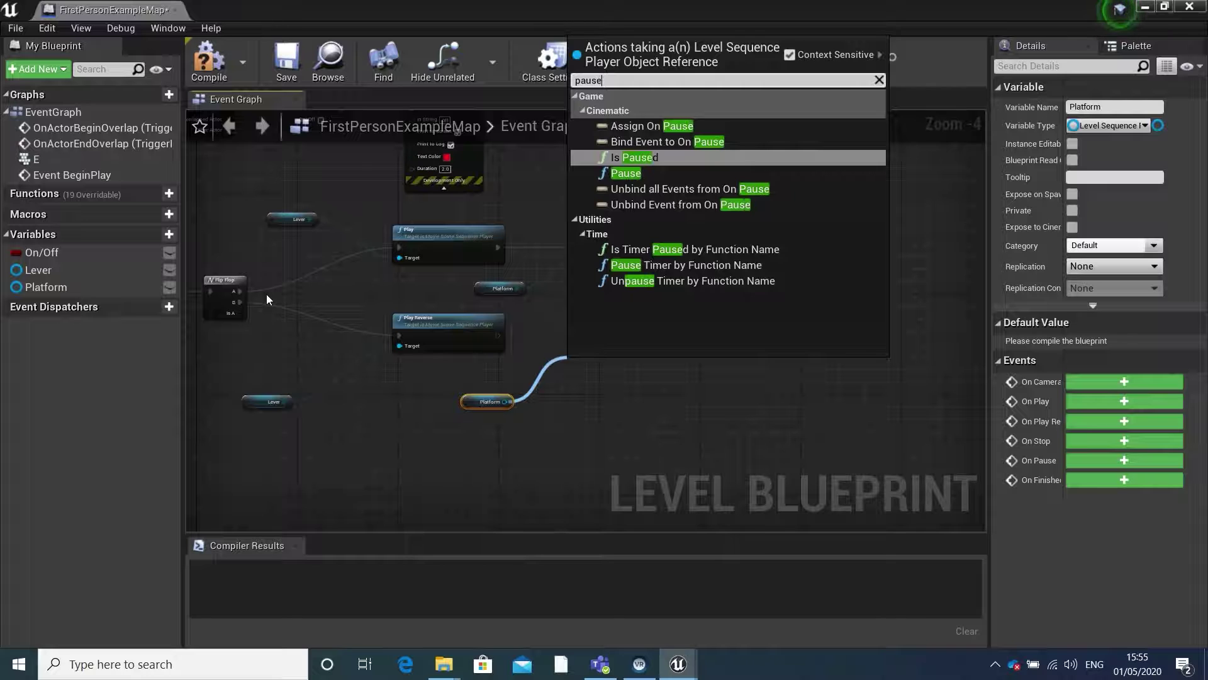
pyautogui.press('Down')
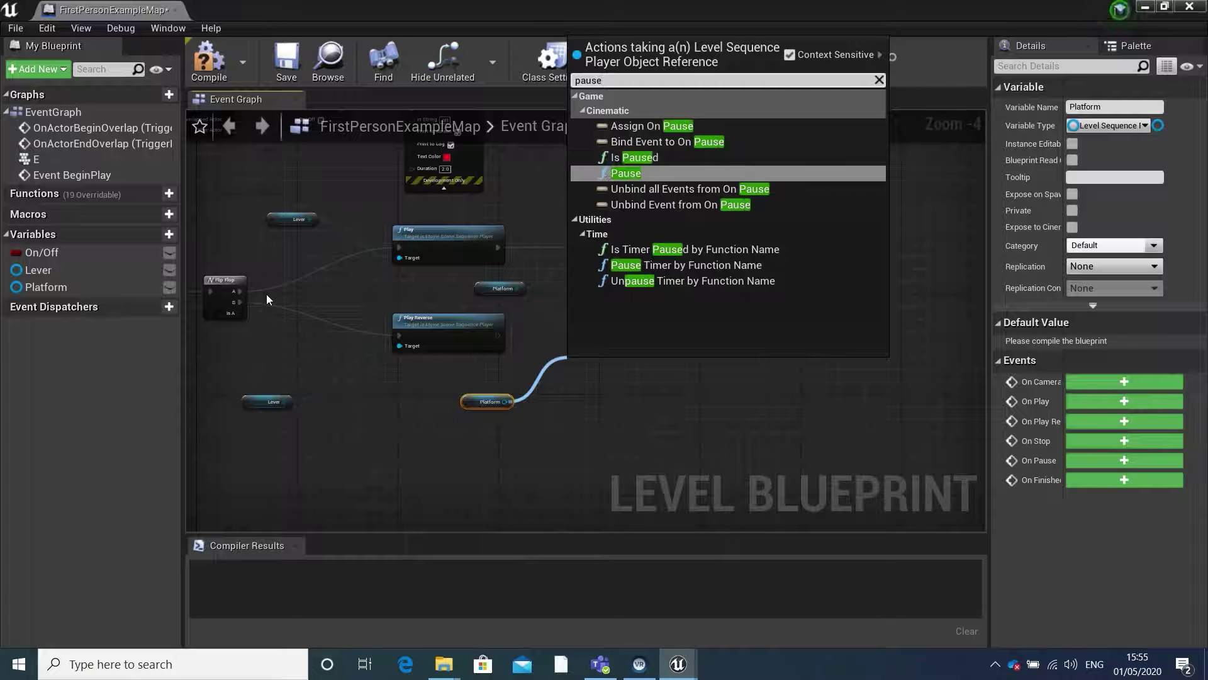
pyautogui.press('Return')
pyautogui.moveTo(609, 389); pyautogui.dragTo(655, 316)
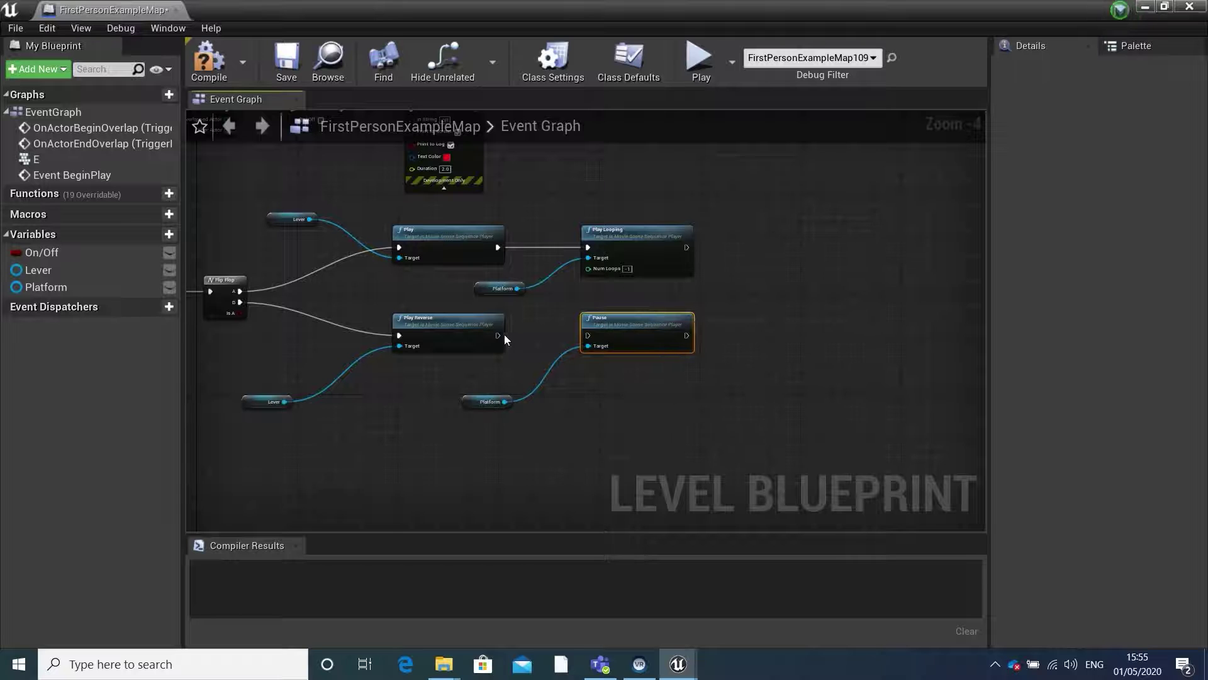
pyautogui.moveTo(498, 335); pyautogui.dragTo(588, 335)
pyautogui.moveTo(604, 418); pyautogui.dragTo(760, 431, button='right')
pyautogui.moveTo(318, 416); pyautogui.dragTo(470, 415, button='right')
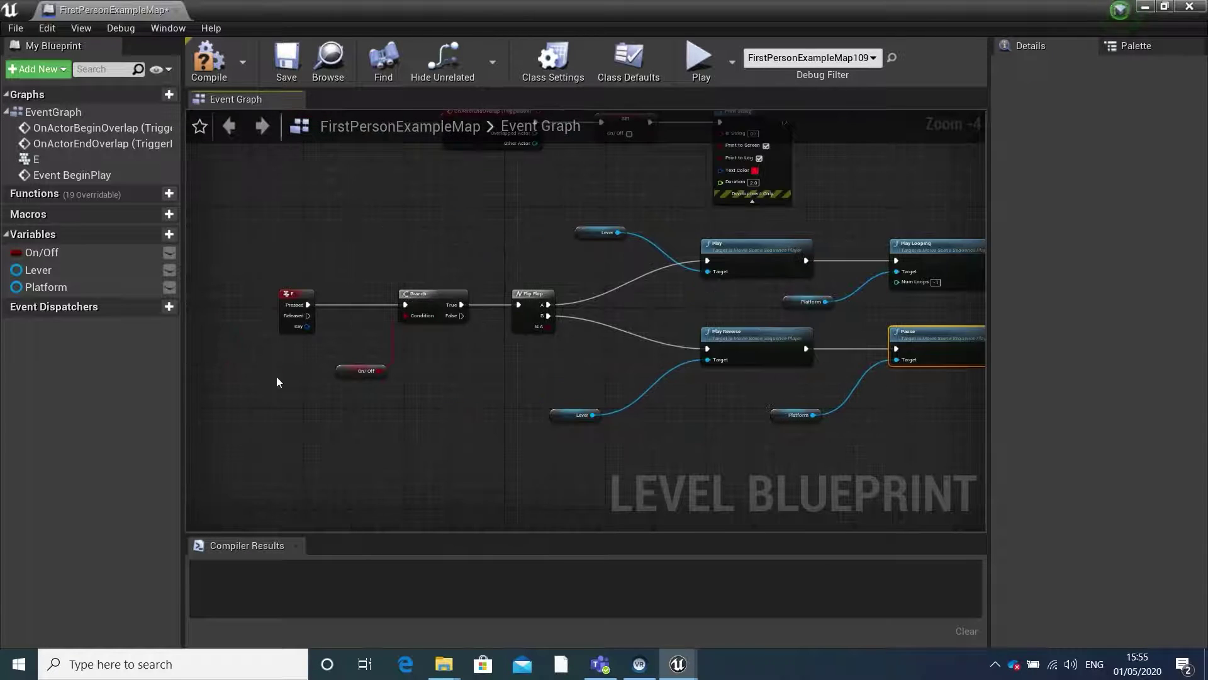
# Compile and save the level blueprint, and close its editor.
pyautogui.moveTo(668, 388); pyautogui.dragTo(432, 381, button='right')
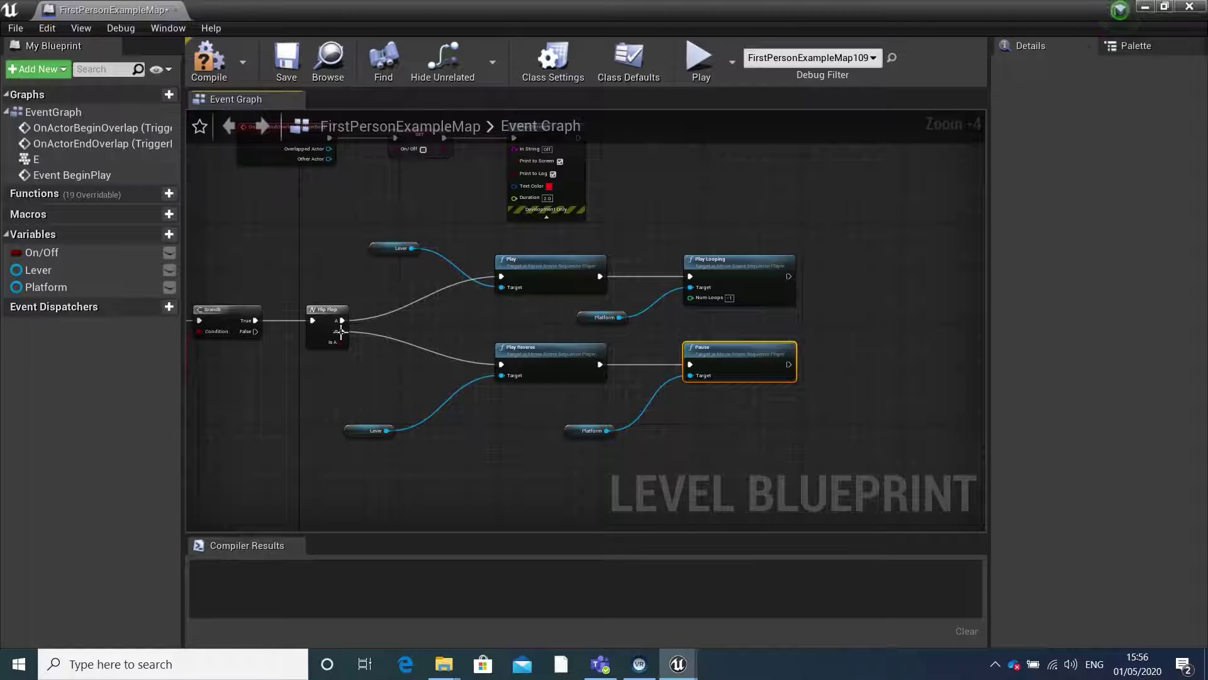
pyautogui.click(213, 71)
pyautogui.click(287, 60)
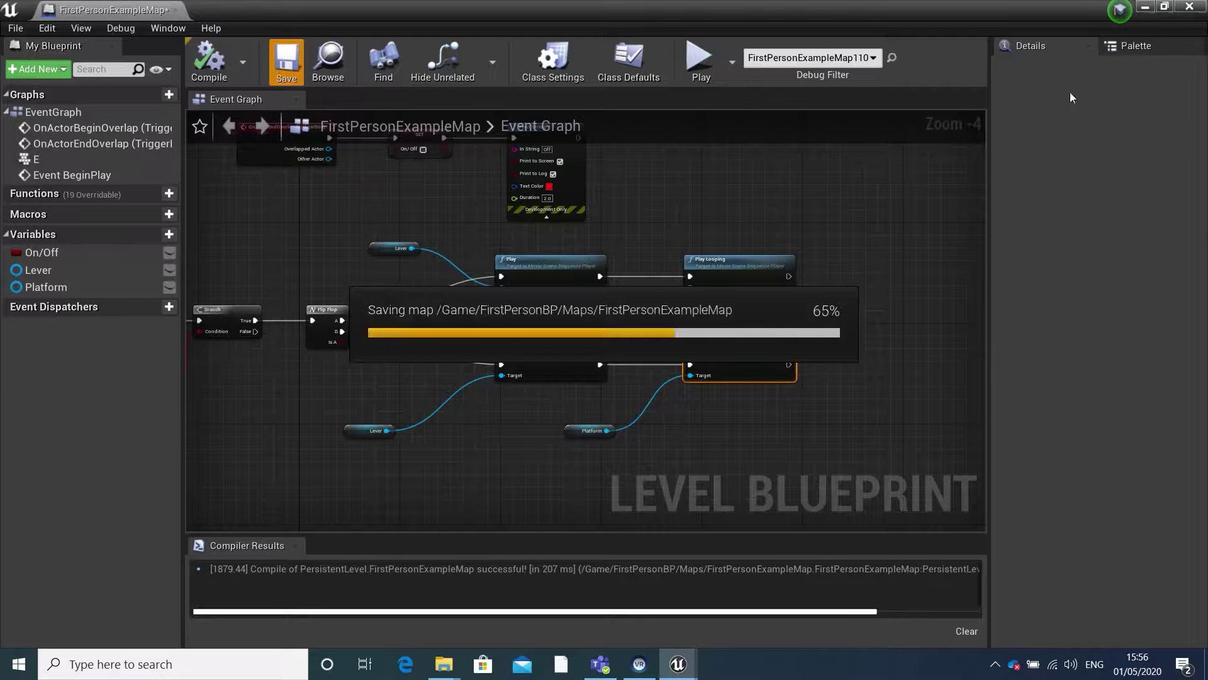
pyautogui.click(1190, 7)
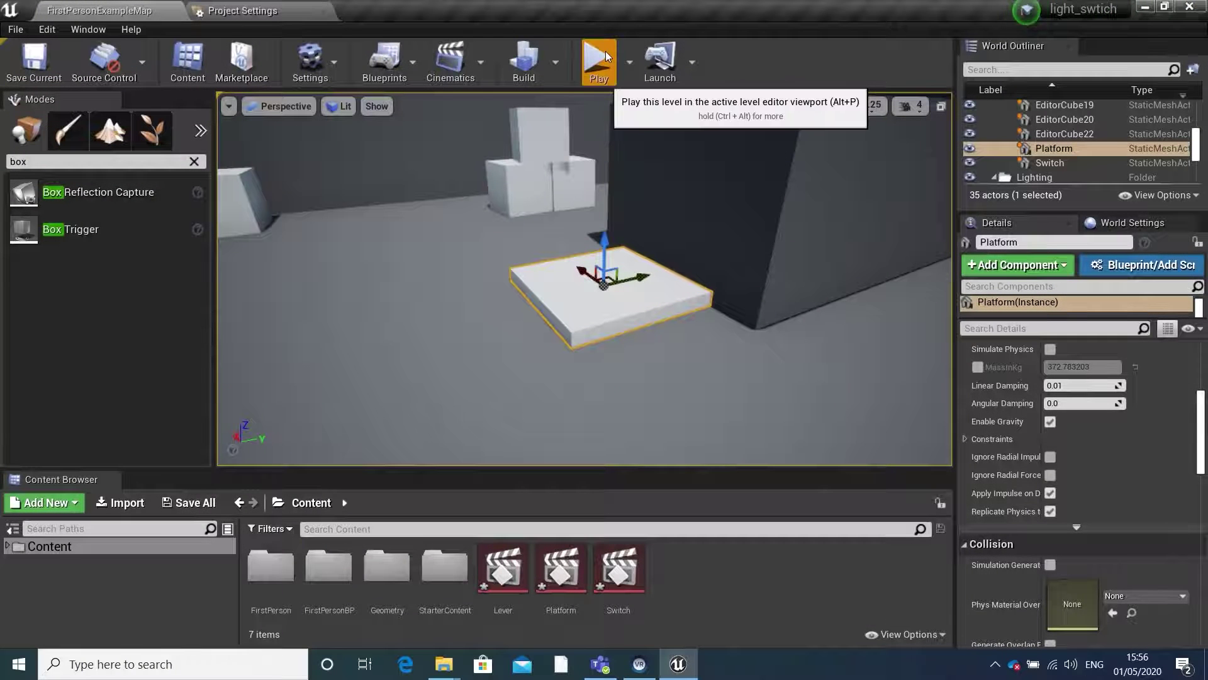
# Play-test the level, toggling the lever on and off to check that the platform starts and pauses, and end the session.
pyautogui.click(598, 61)
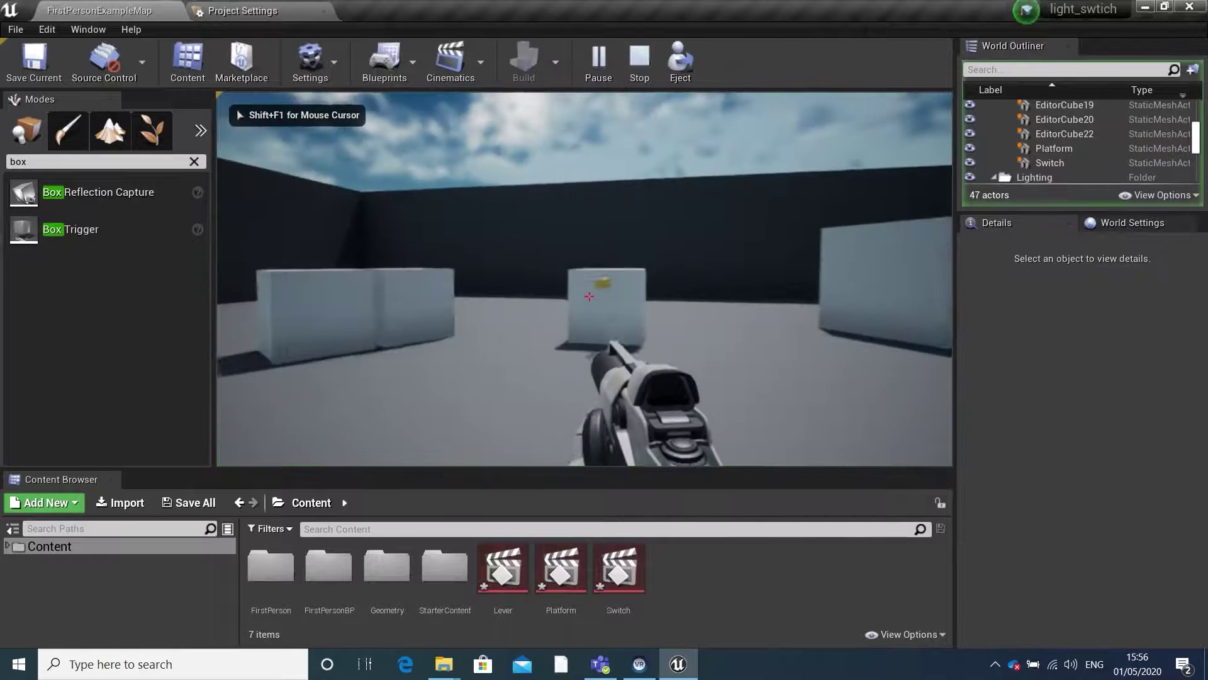
pyautogui.press('w')
pyautogui.press('e')
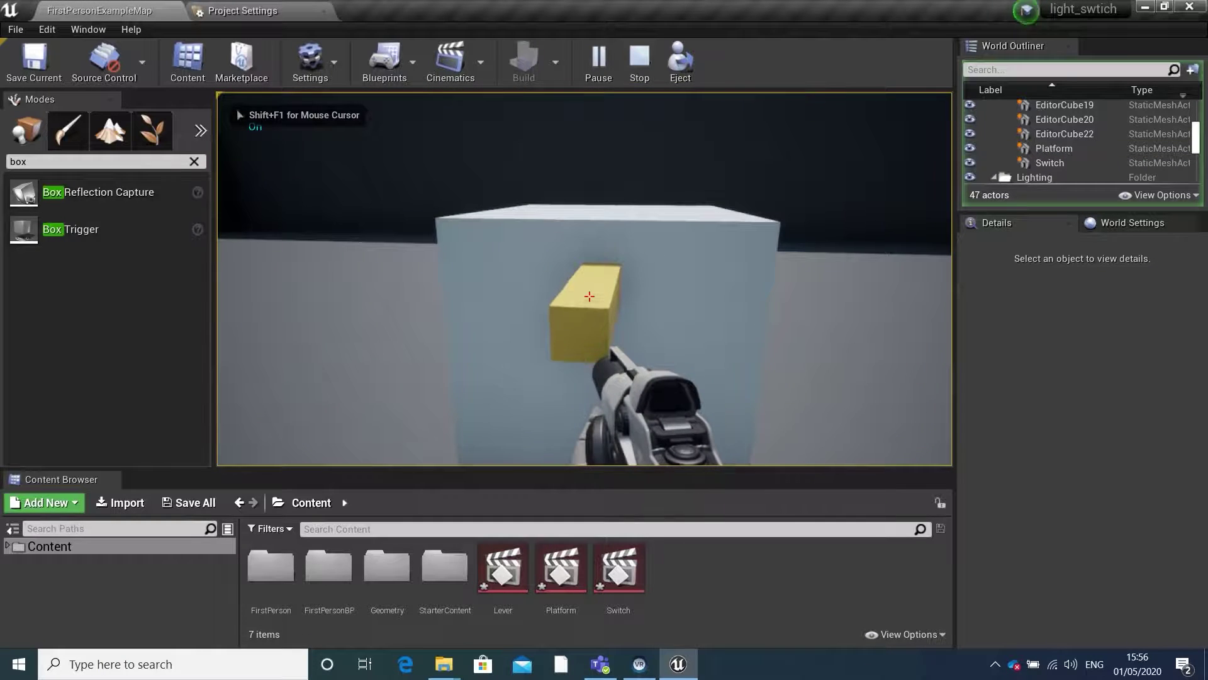
pyautogui.press('s')
pyautogui.press('s')
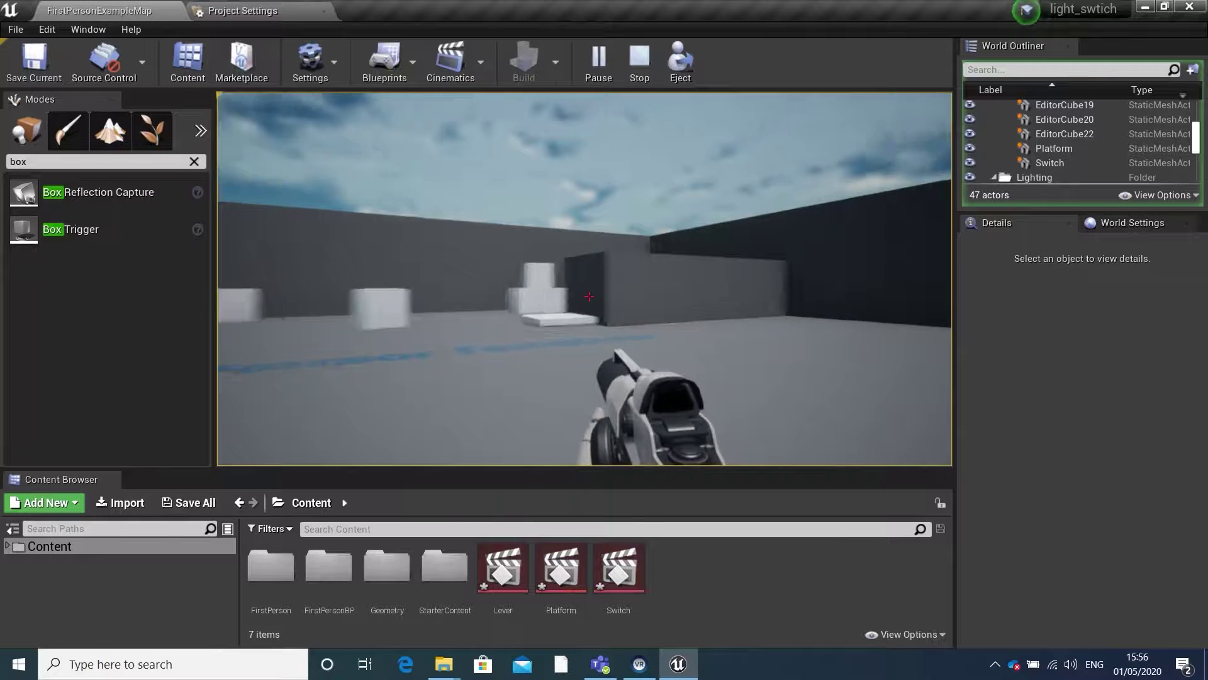
pyautogui.press('w')
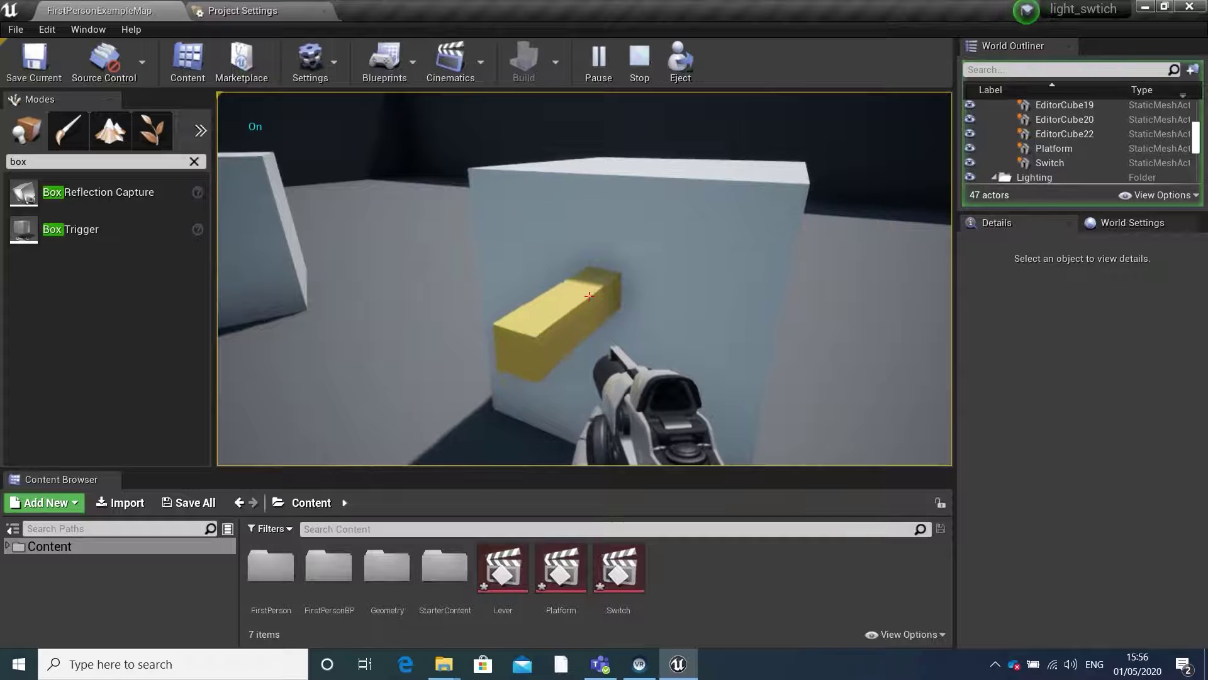
pyautogui.press('w')
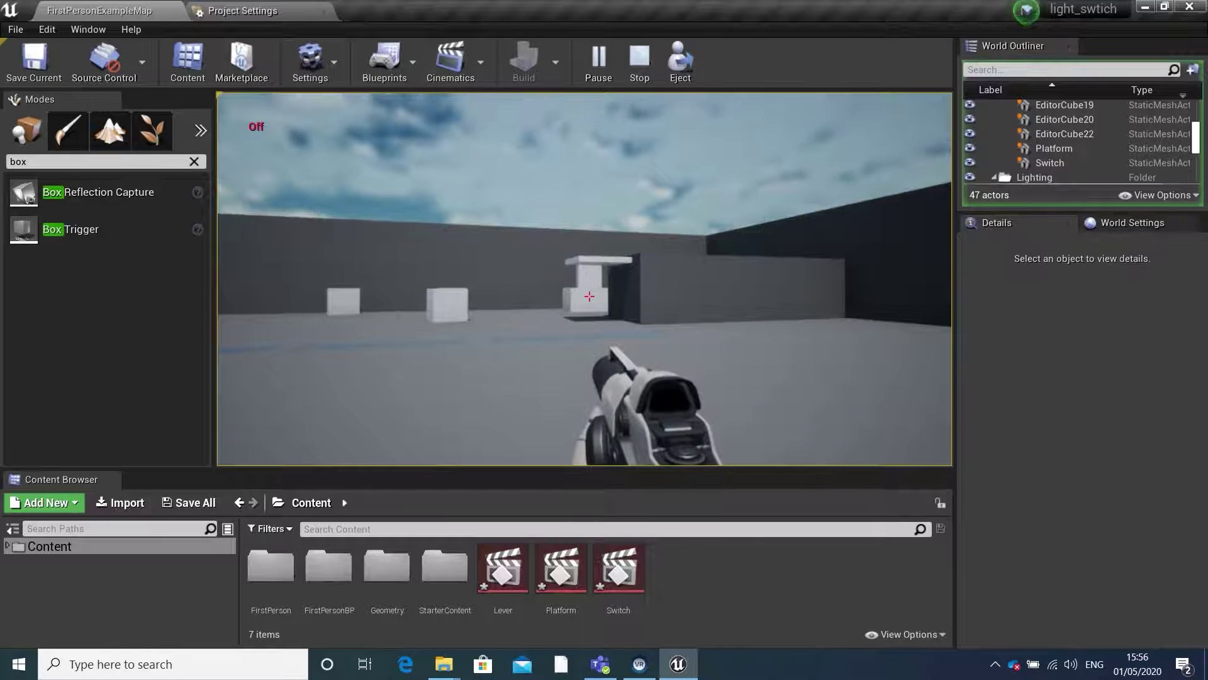
pyautogui.press('w')
pyautogui.press('w')
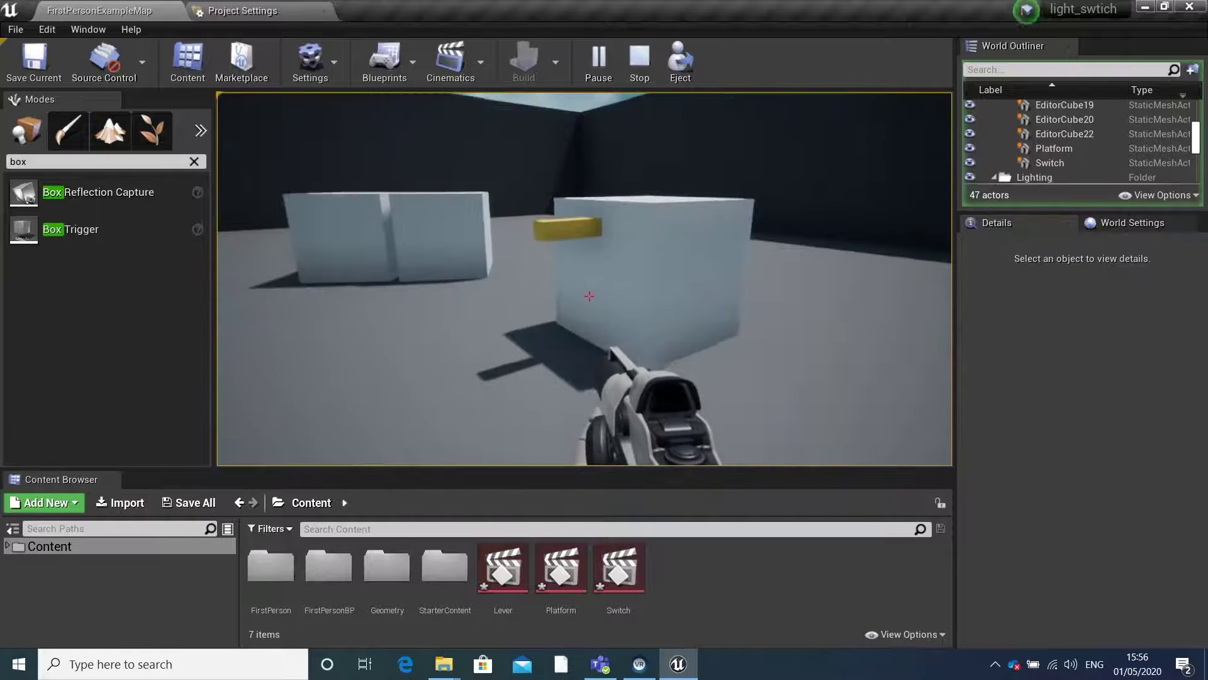
pyautogui.press('w')
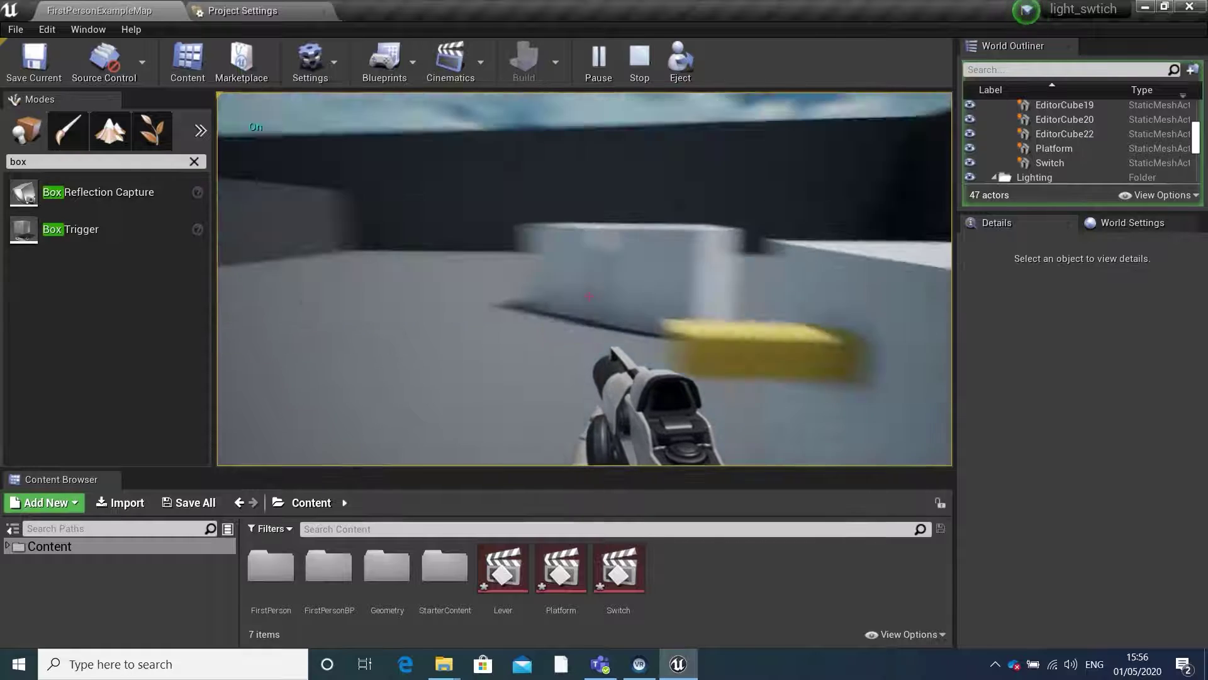
pyautogui.press('s')
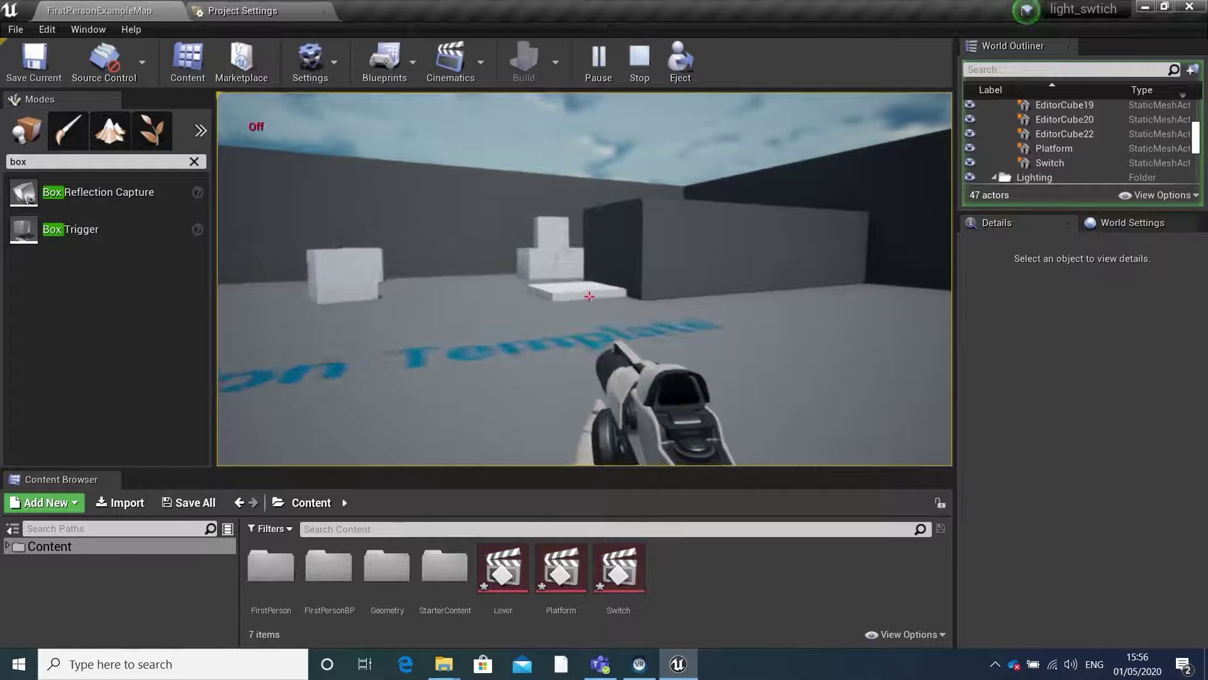
pyautogui.press('Escape')
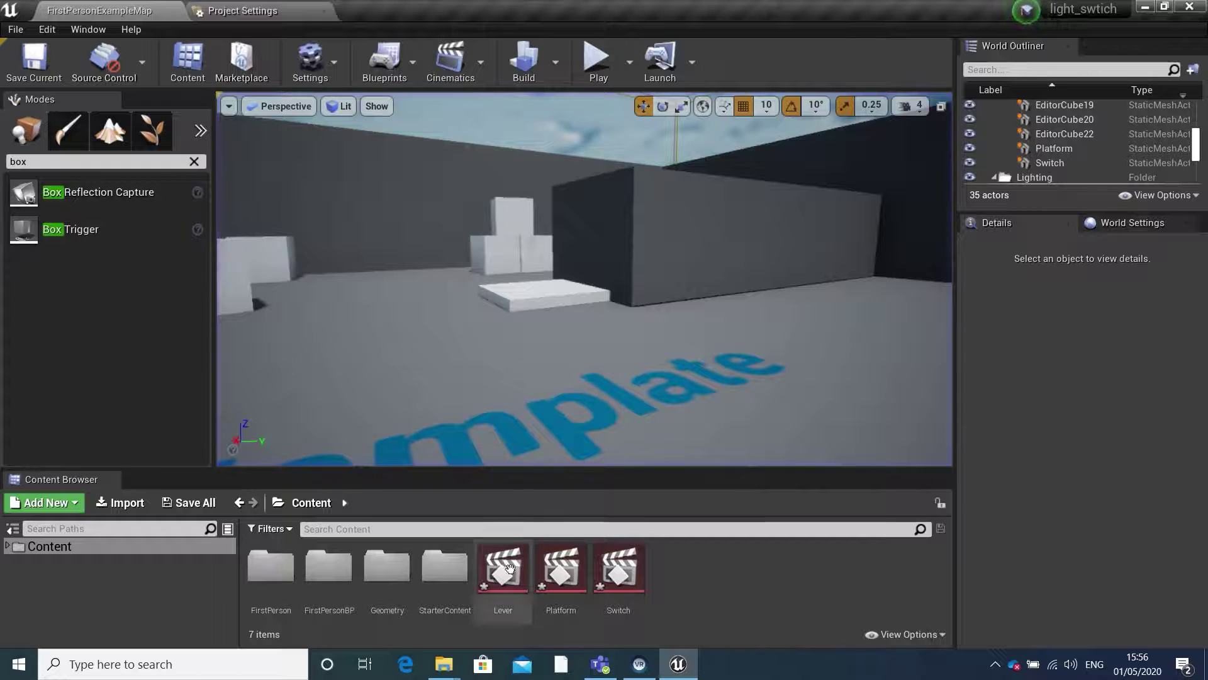
# Shorten the Platform sequence so its playback range ends at the last keyframe, frame 120, and close the Sequencer.
pyautogui.doubleClick(559, 569)
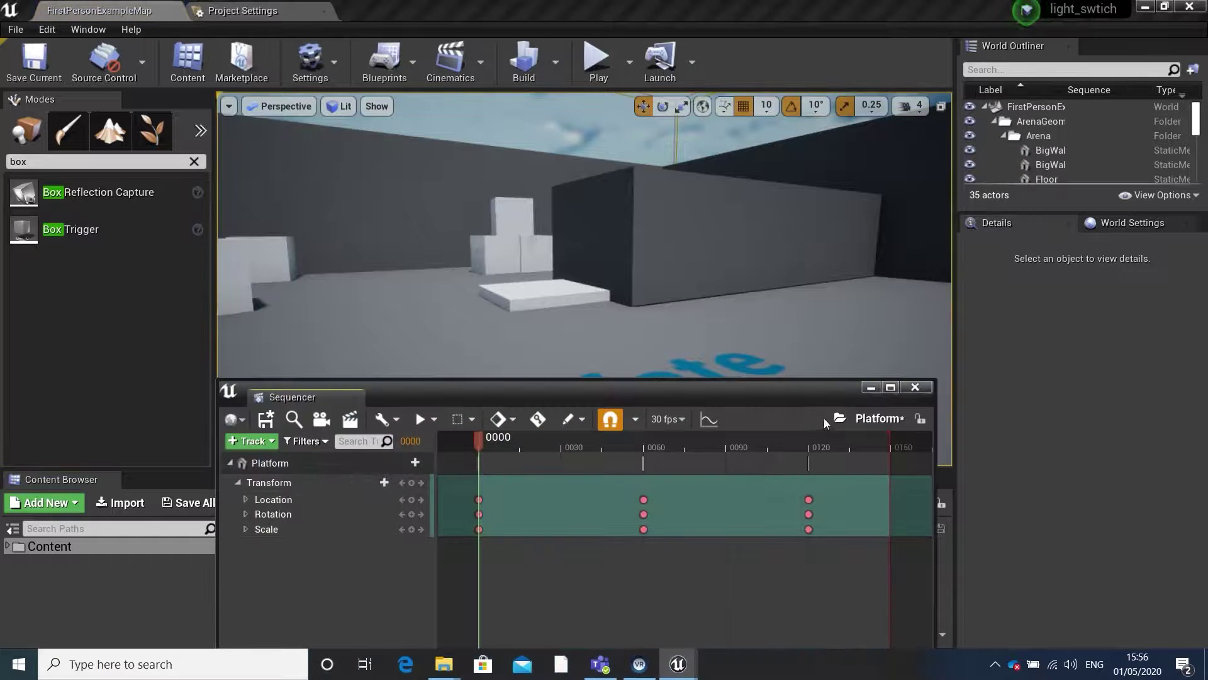
pyautogui.moveTo(891, 438); pyautogui.dragTo(824, 436)
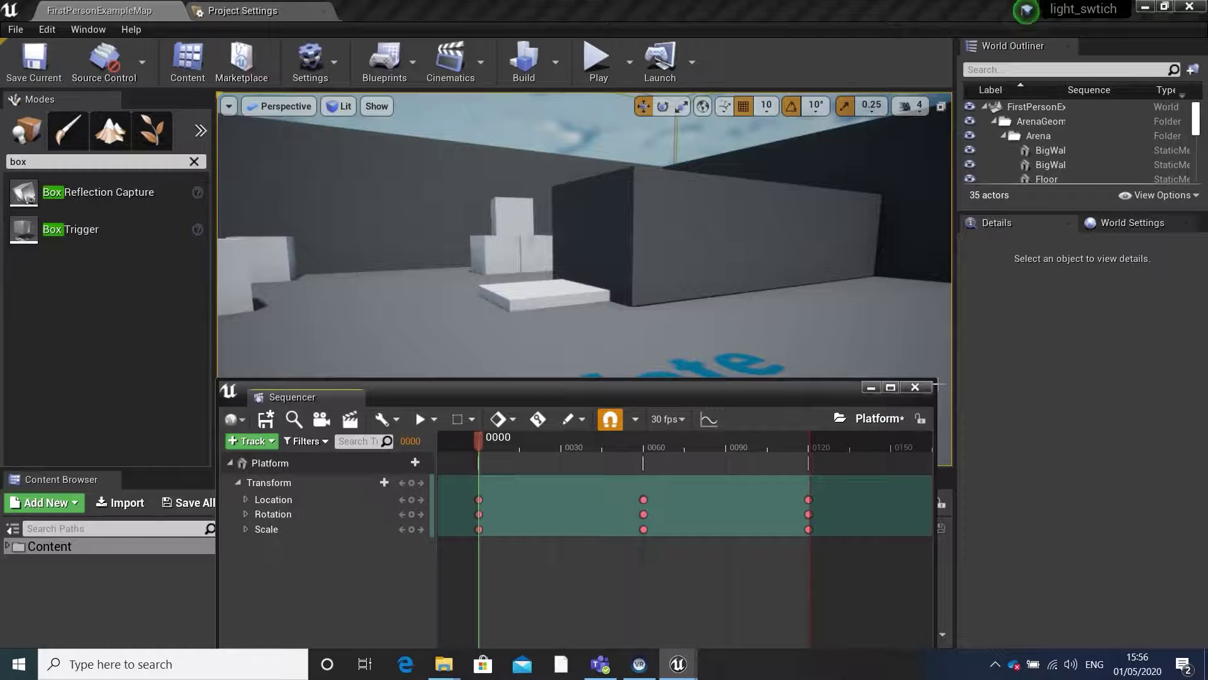
pyautogui.click(928, 389)
# Play-test the level again, activating the lever to check how the shortened platform sequence loops.
pyautogui.click(598, 60)
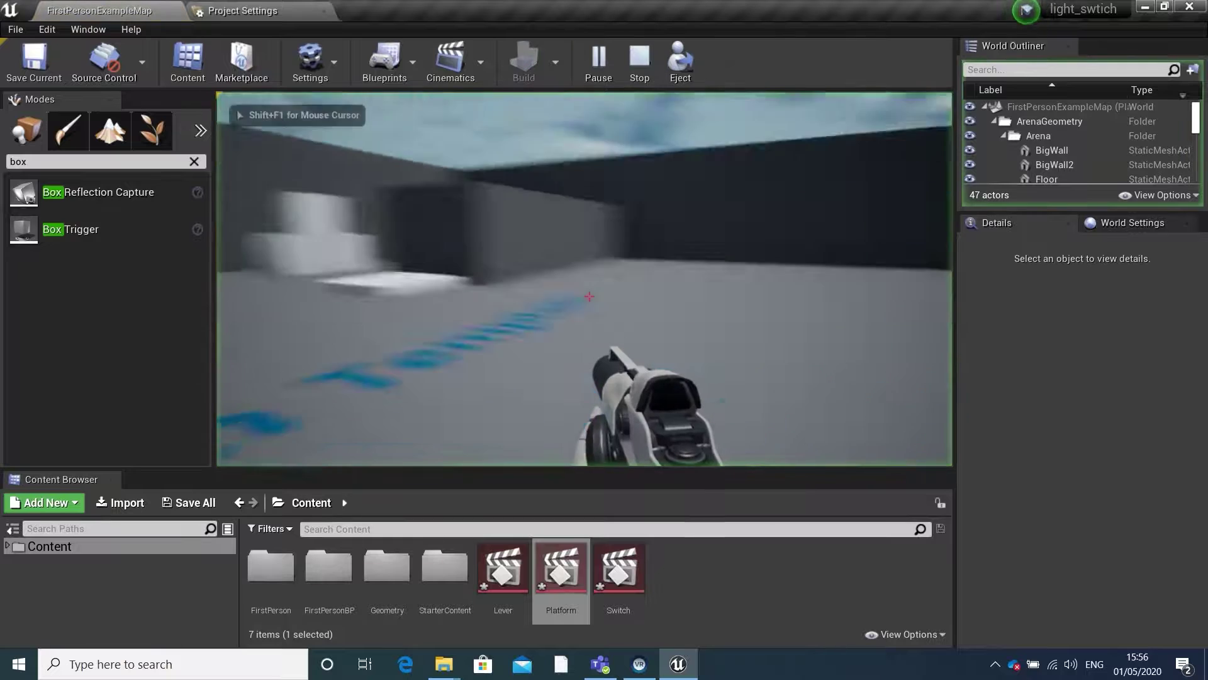
pyautogui.press('w')
pyautogui.press('e')
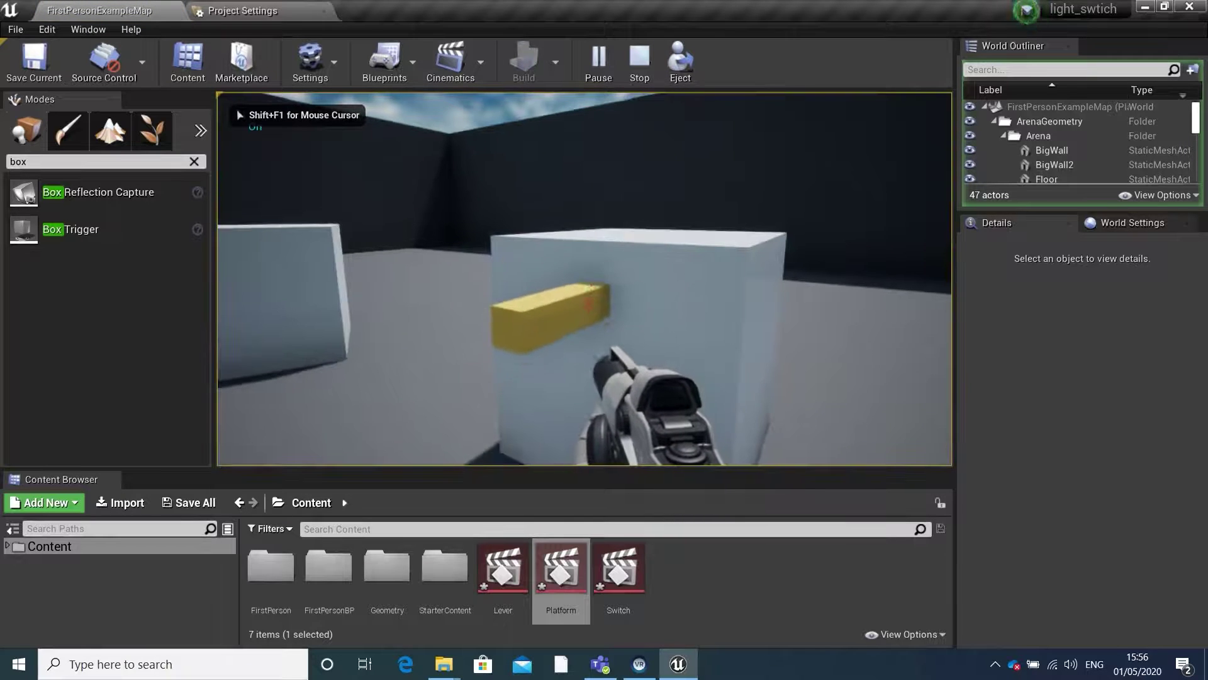
pyautogui.press('w')
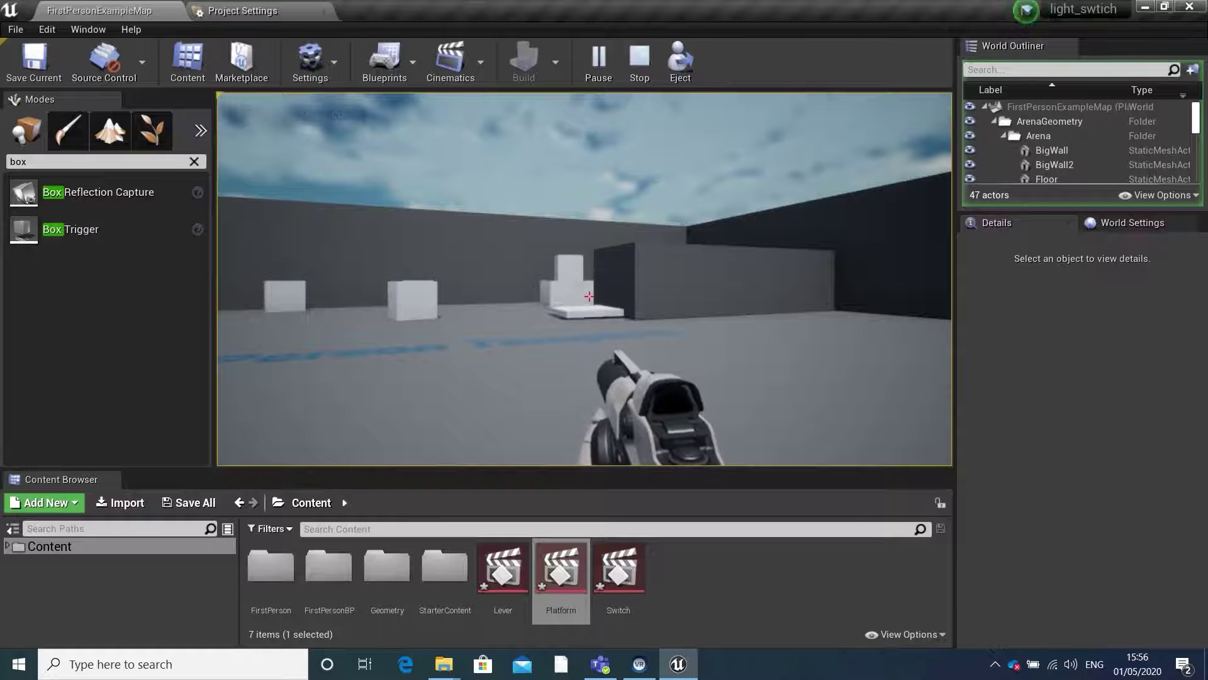
pyautogui.press('w')
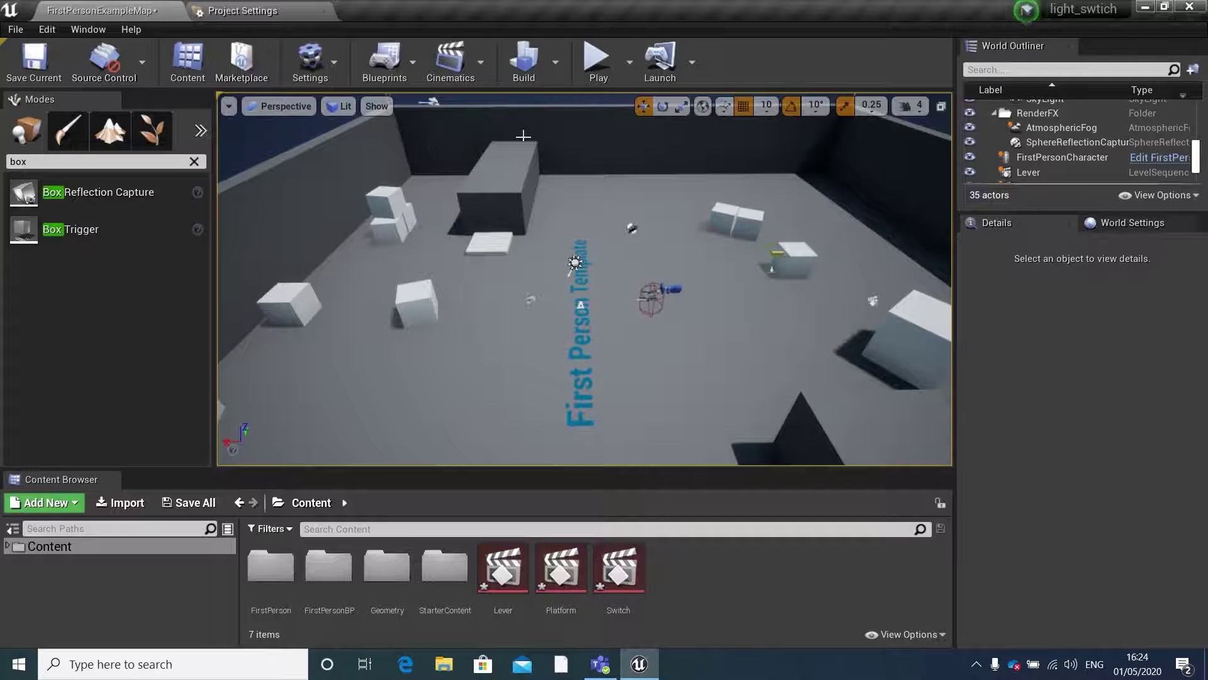
# Add a new level sequence to the level and save it as Cutscene in the Content folder.
pyautogui.click(484, 74)
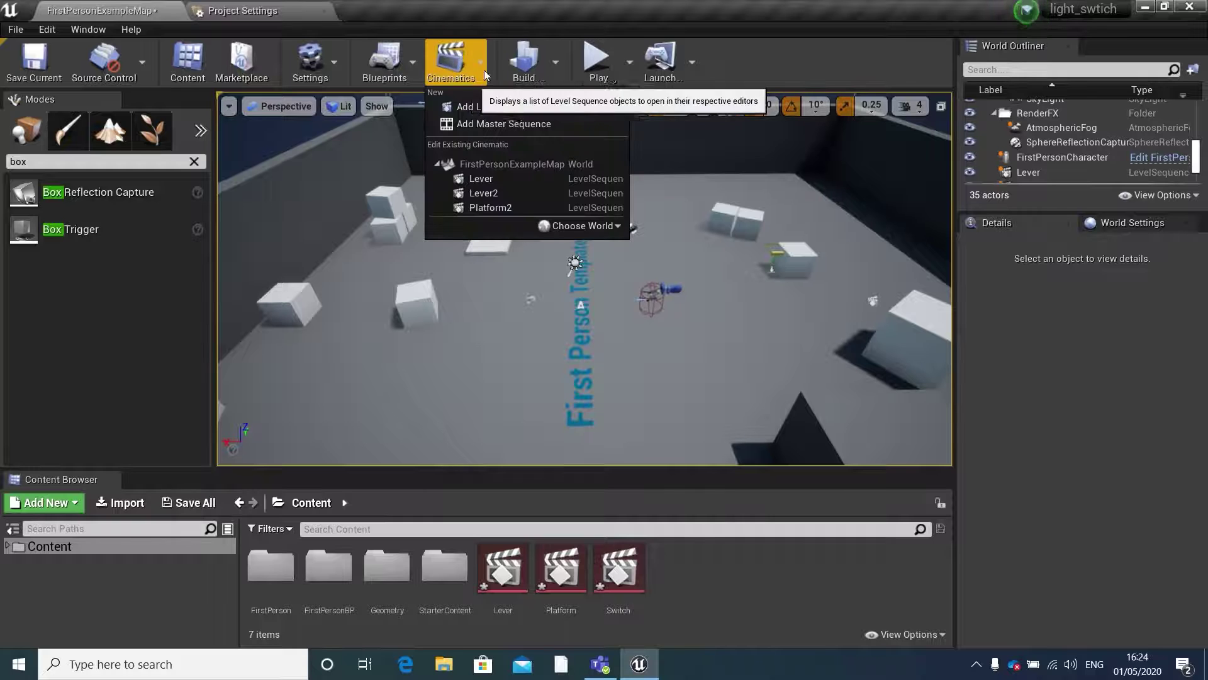
pyautogui.click(534, 110)
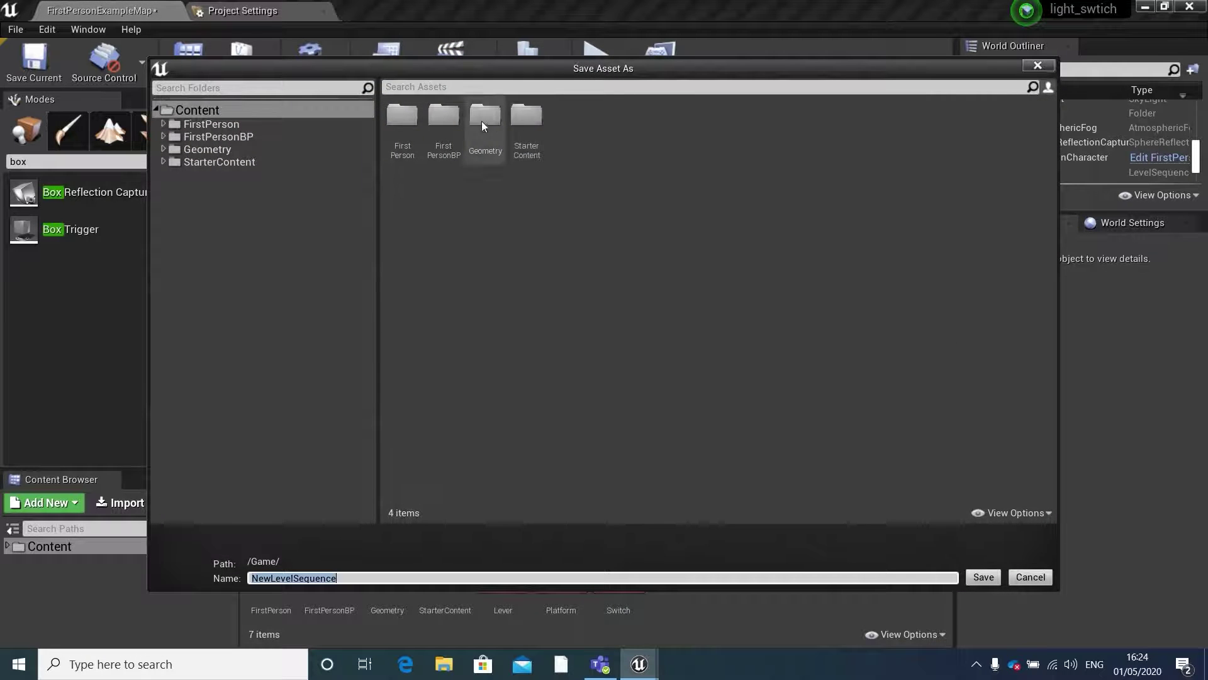
pyautogui.press('capslock')
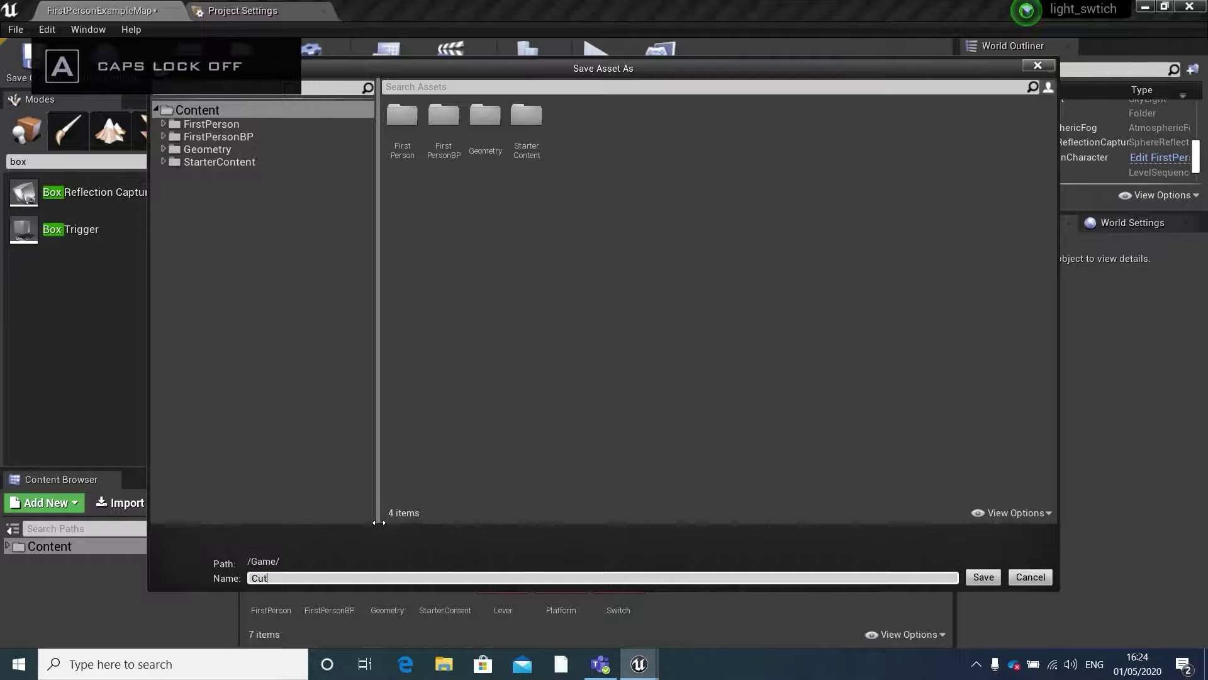
pyautogui.write('Cutscne')
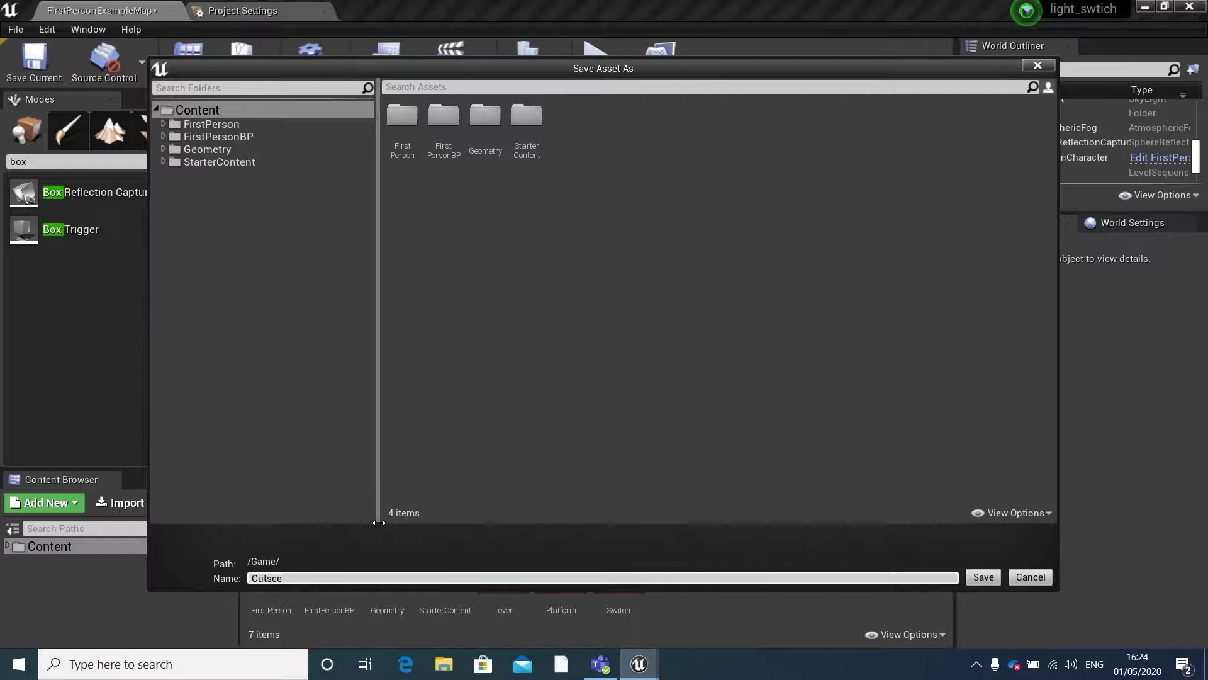
pyautogui.press('Return')
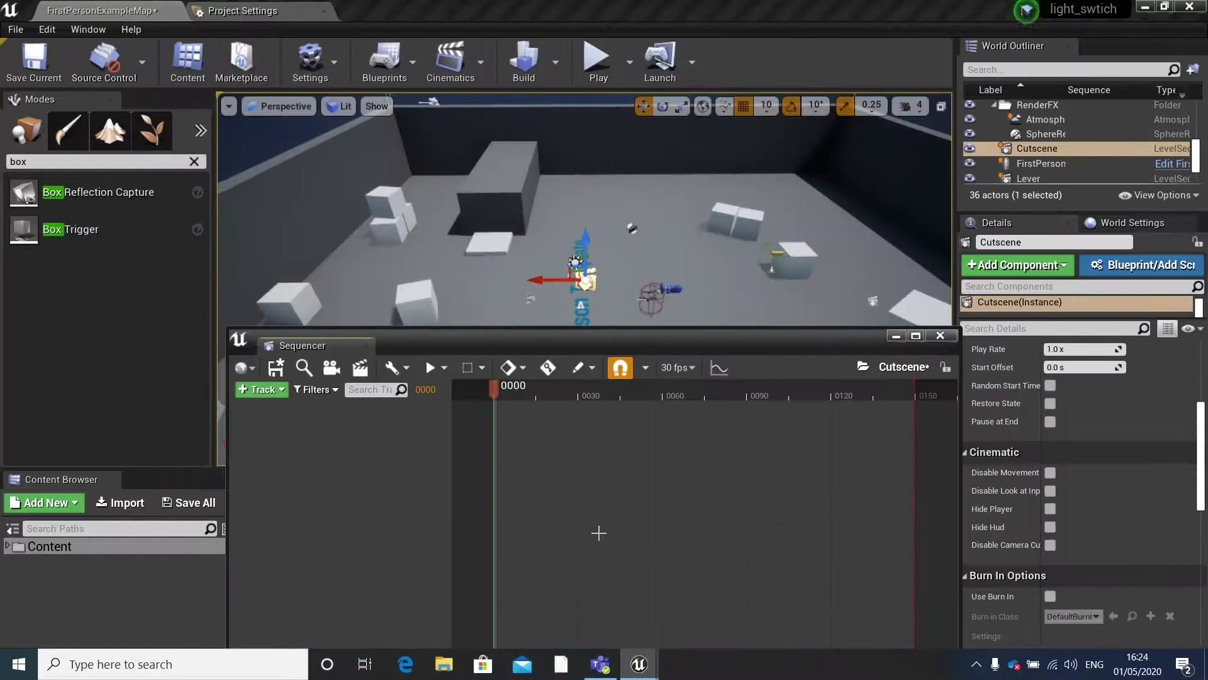
# Add a new cine camera as the current camera cut of the Cutscene sequence and stop piloting it.
pyautogui.moveTo(693, 350); pyautogui.dragTo(708, 212)
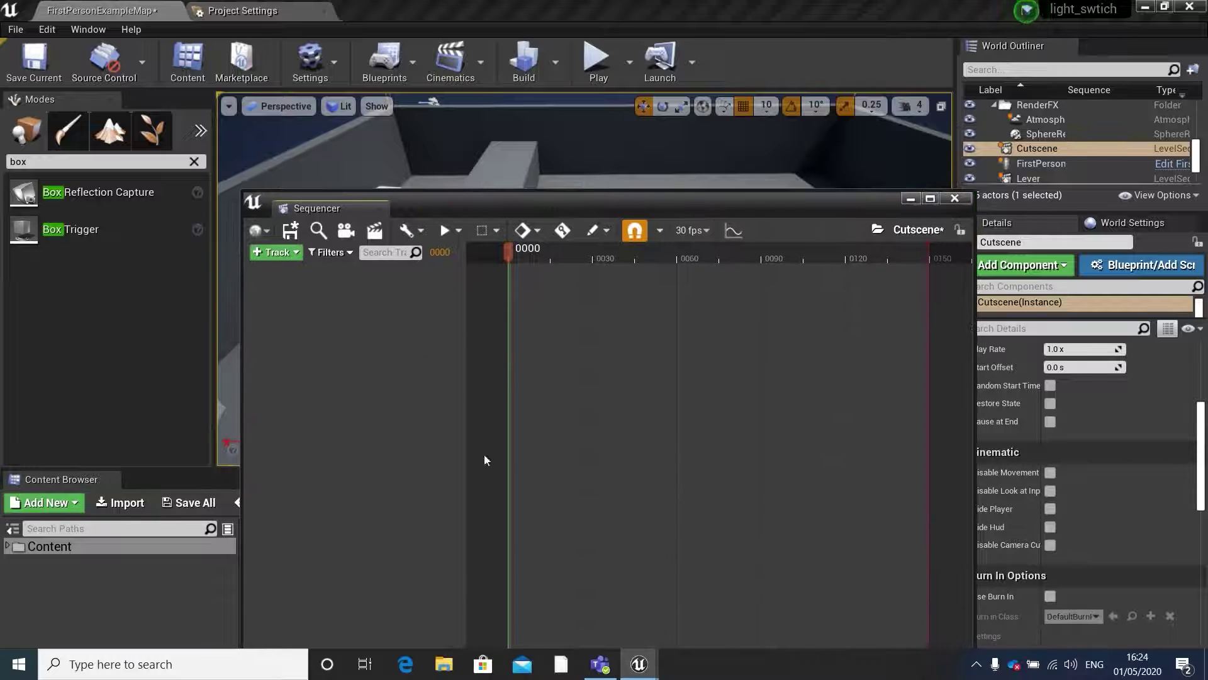
pyautogui.click(346, 231)
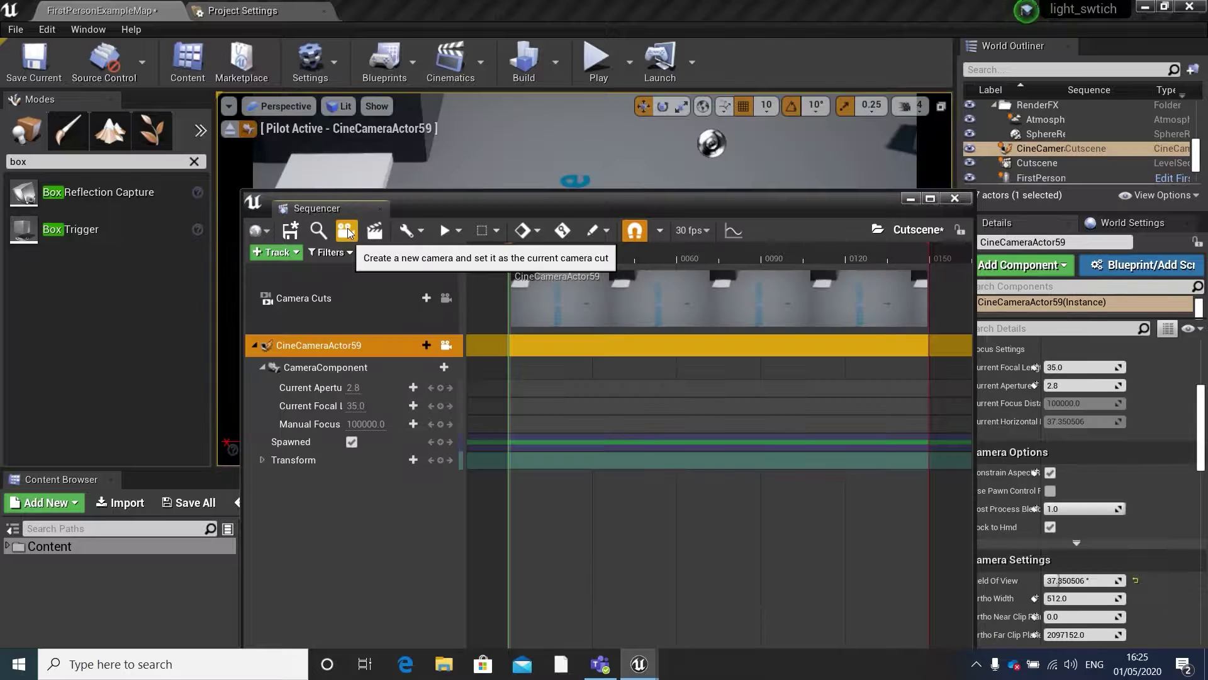
pyautogui.moveTo(583, 205); pyautogui.dragTo(587, 342)
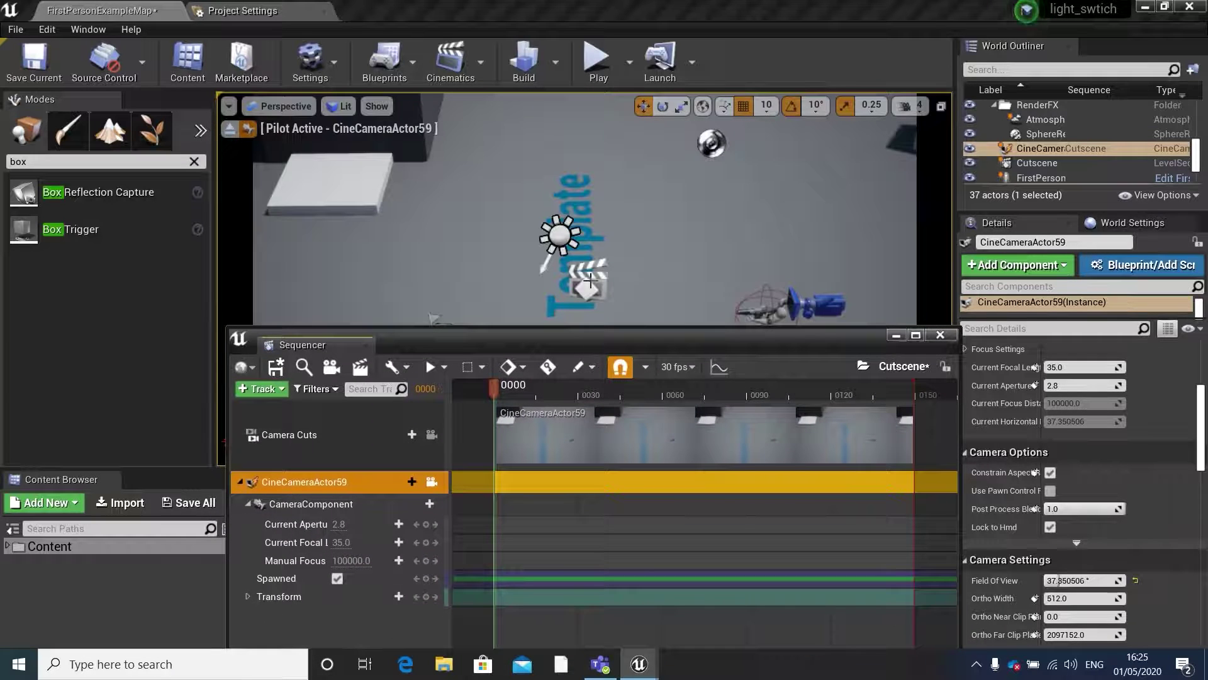
pyautogui.click(432, 482)
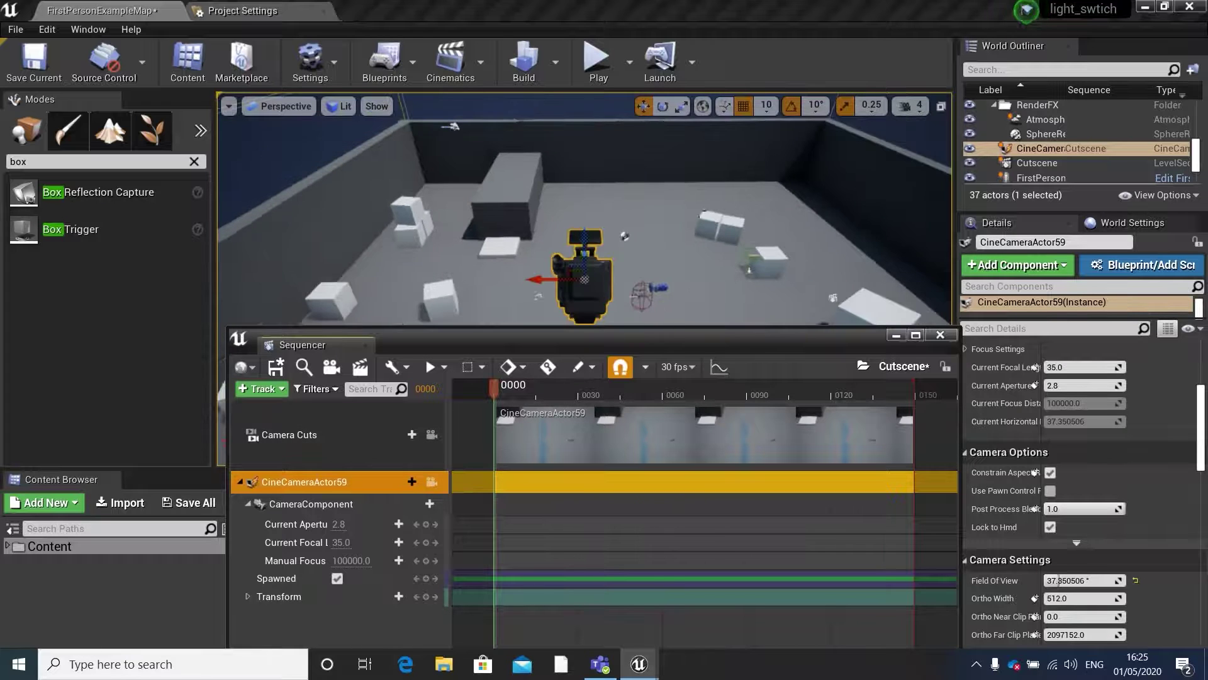
# Clear space around the arena in the viewport and move the cine camera along its sideways axis toward the lever block.
pyautogui.press('d')
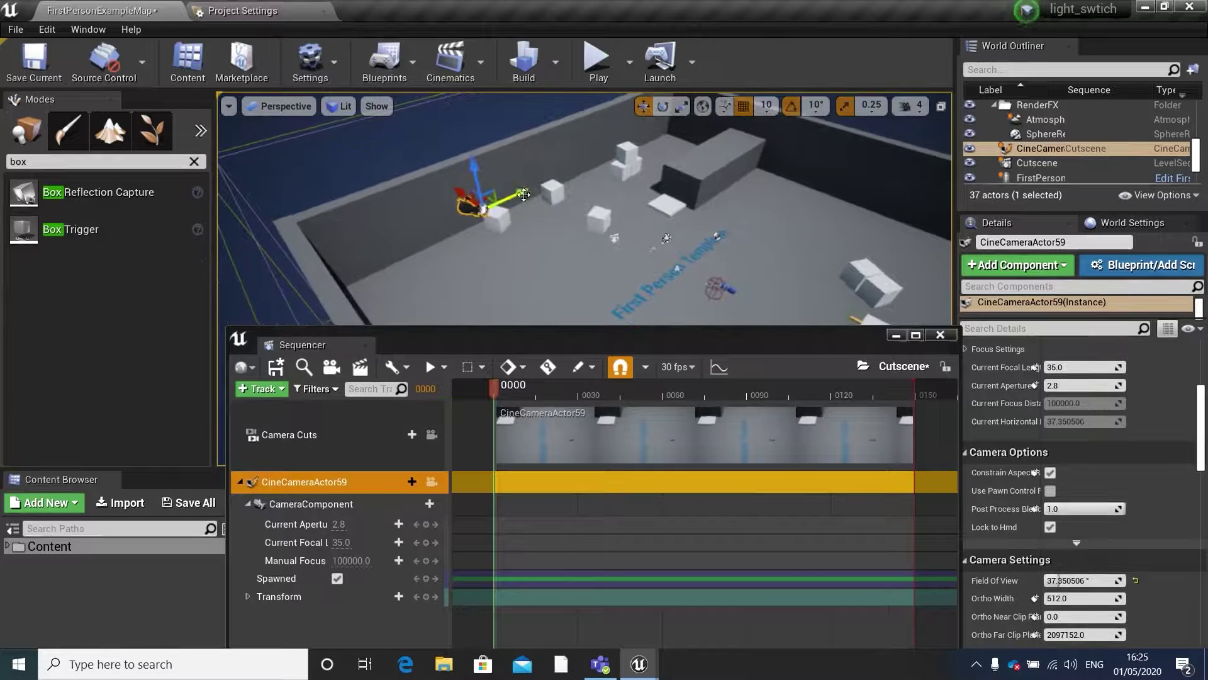
pyautogui.moveTo(805, 139); pyautogui.dragTo(925, 163, button='right')
pyautogui.moveTo(680, 151); pyautogui.dragTo(617, 158, button='right')
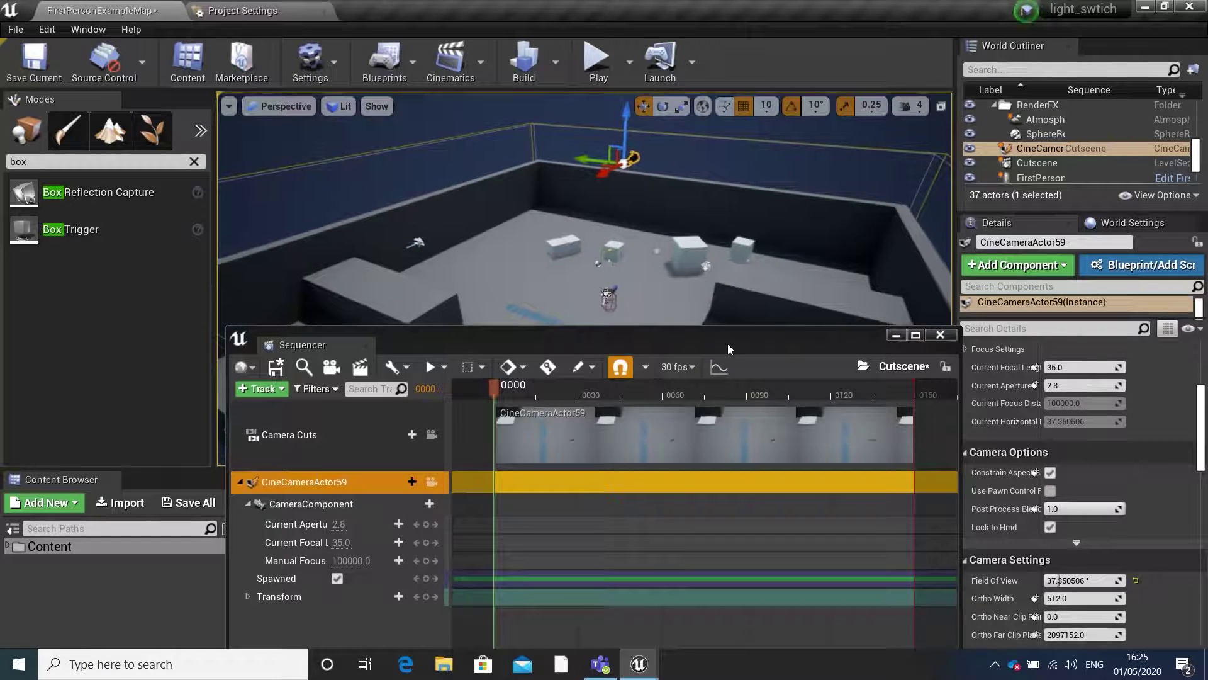
pyautogui.moveTo(724, 342); pyautogui.dragTo(691, 466)
pyautogui.click(614, 292)
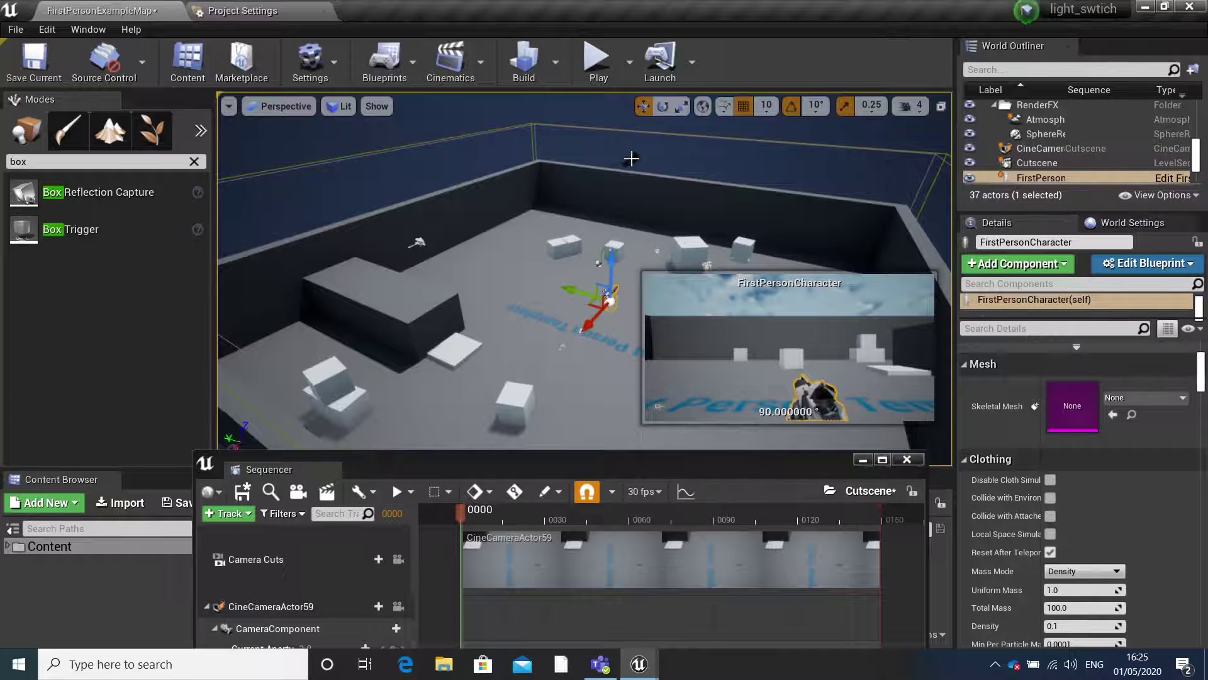
pyautogui.click(632, 159)
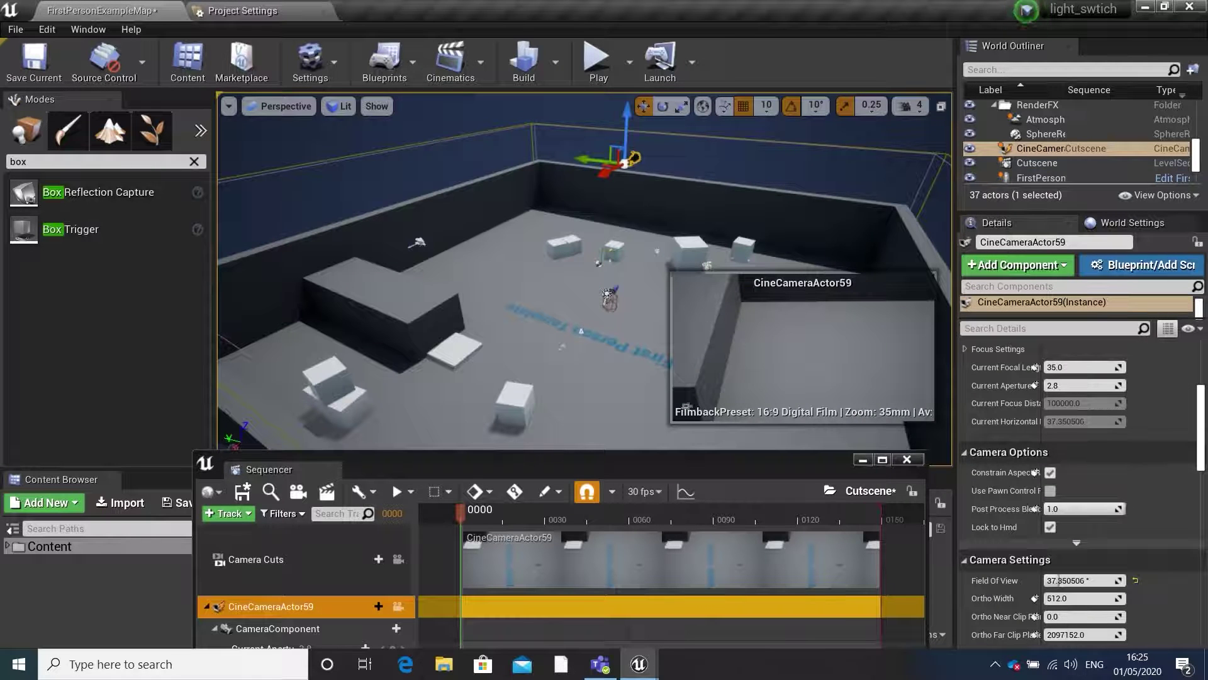
pyautogui.moveTo(607, 280); pyautogui.dragTo(541, 276, button='right')
pyautogui.press('w')
pyautogui.press('s')
pyautogui.moveTo(614, 240); pyautogui.dragTo(428, 252)
pyautogui.press('e')
pyautogui.press('w')
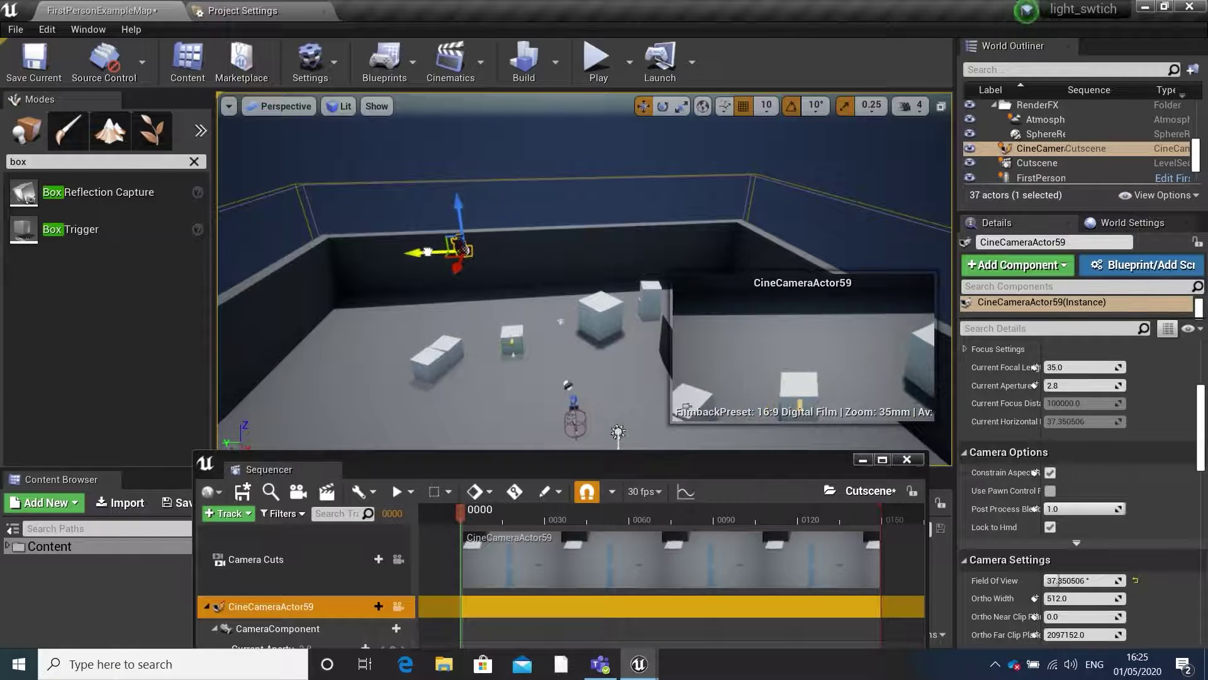
# Fine-tune the cine camera's sideways position so the lever block is centred in its preview.
pyautogui.moveTo(492, 234); pyautogui.dragTo(540, 218, button='right')
pyautogui.moveTo(428, 212); pyautogui.dragTo(362, 234)
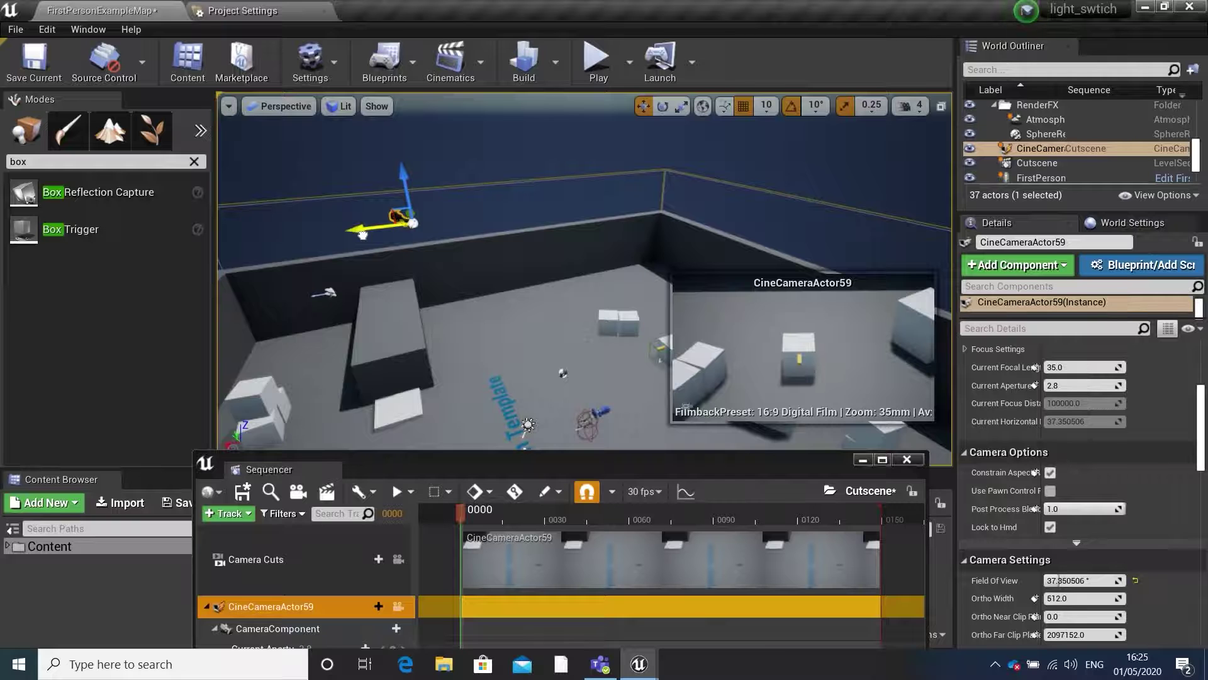
pyautogui.moveTo(610, 253); pyautogui.dragTo(765, 252, button='right')
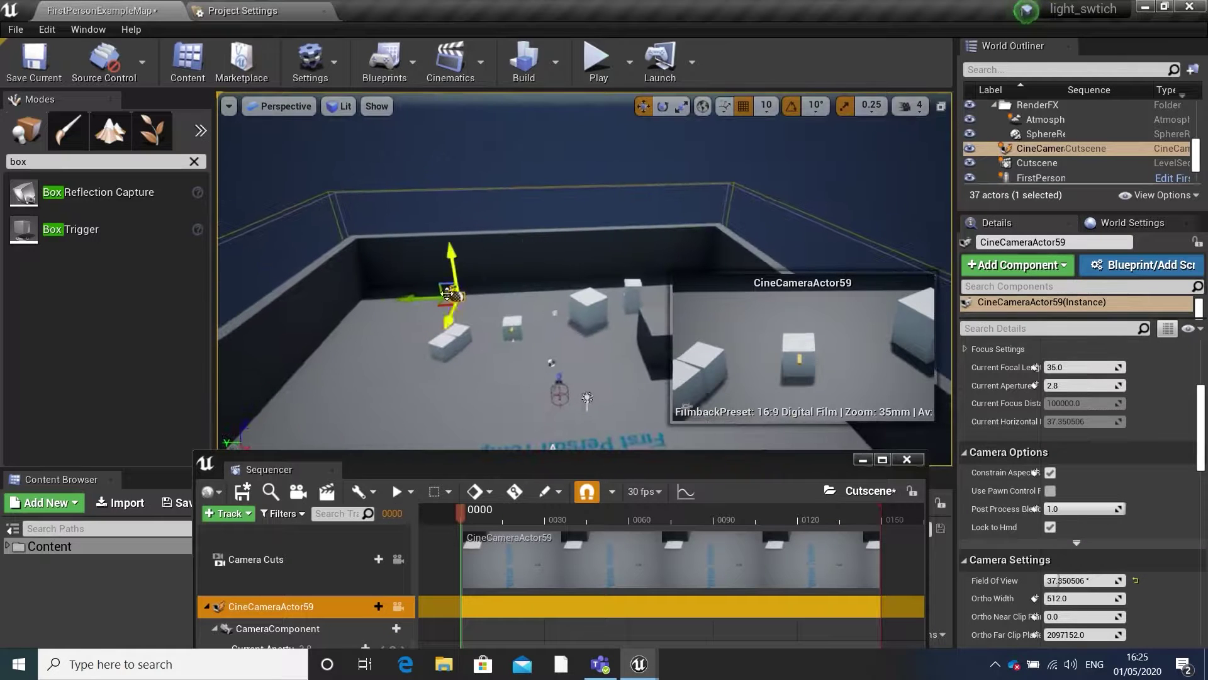
pyautogui.moveTo(419, 296); pyautogui.dragTo(415, 297)
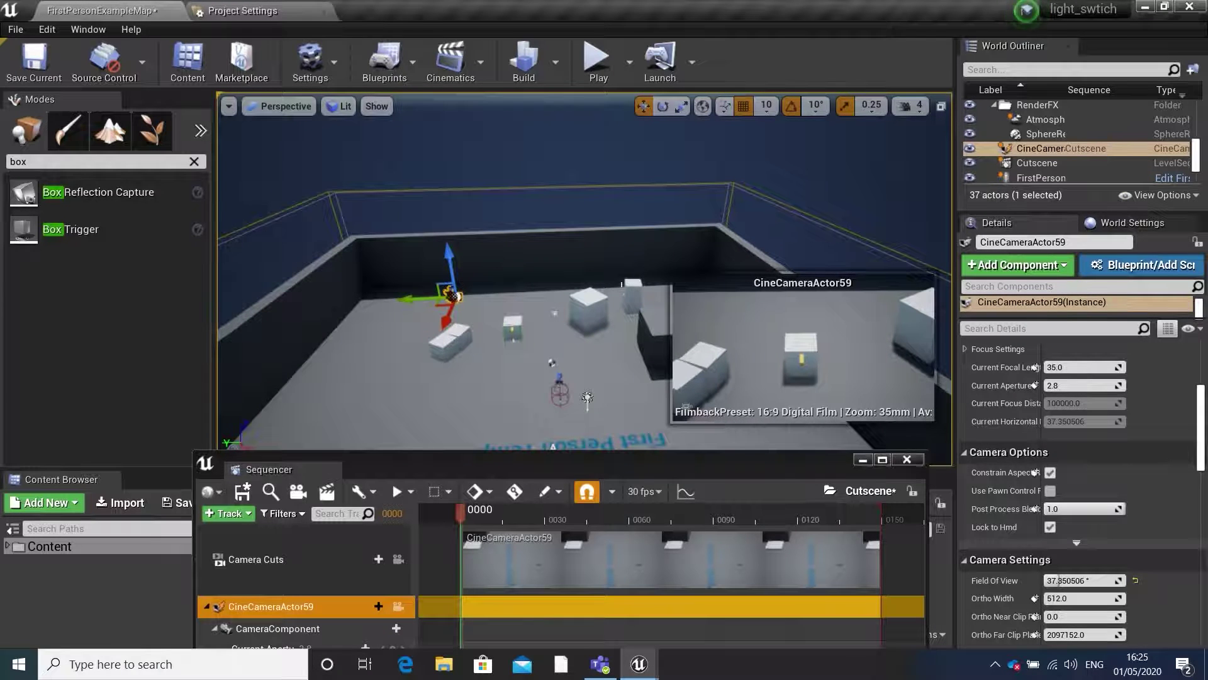
# Key the cine camera's transform at frame 0 of the Cutscene sequence and move the playhead to frame 60.
pyautogui.moveTo(544, 464); pyautogui.dragTo(519, 384)
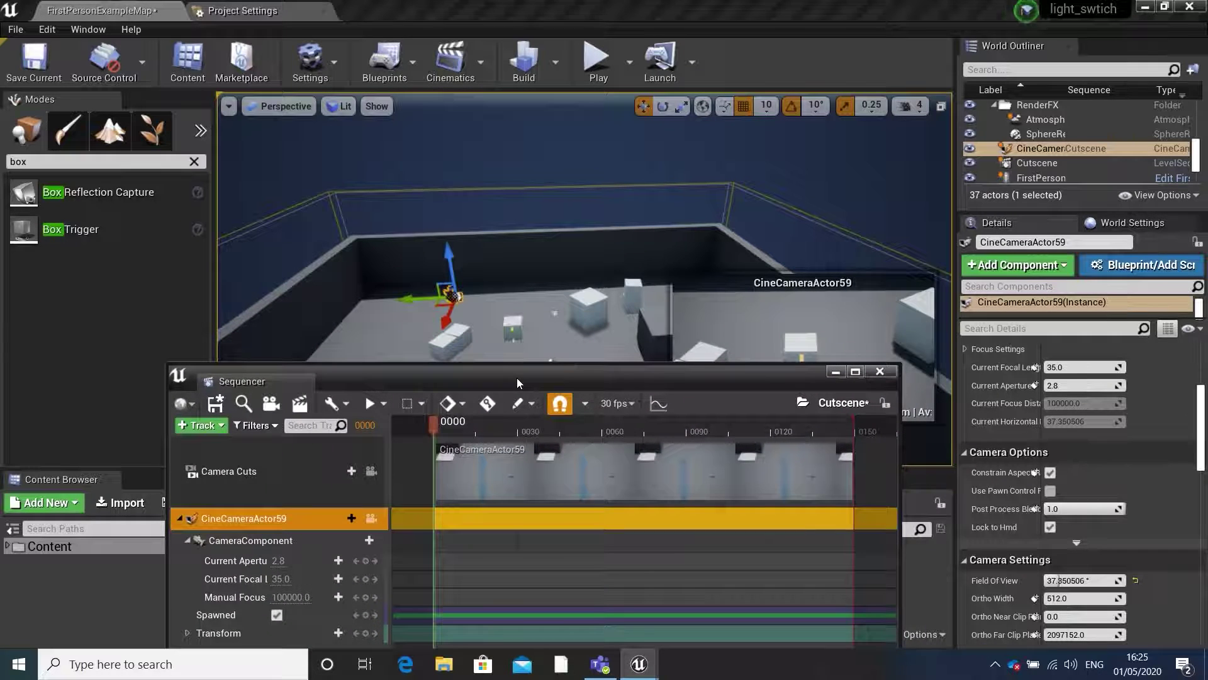
pyautogui.press('s')
pyautogui.moveTo(436, 427); pyautogui.dragTo(603, 428)
# Move the cine camera along its sideways axis and rotate it to face the long raised block.
pyautogui.moveTo(620, 315); pyautogui.dragTo(582, 200, button='right')
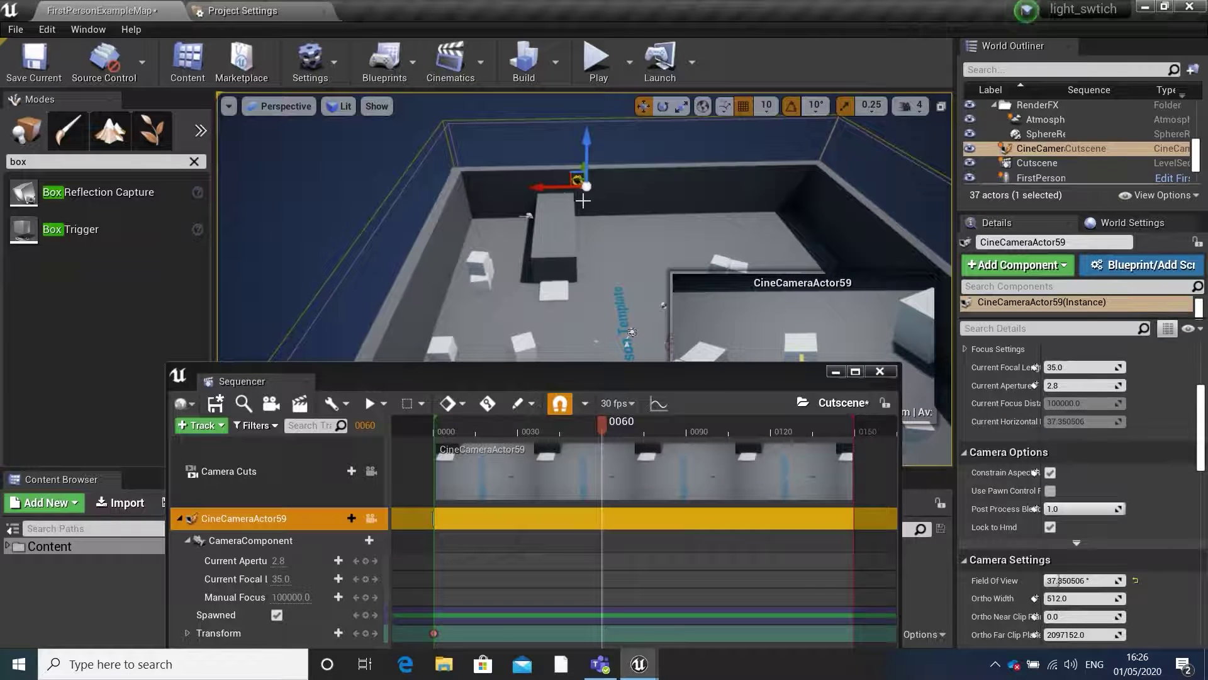
pyautogui.moveTo(549, 187); pyautogui.dragTo(507, 186)
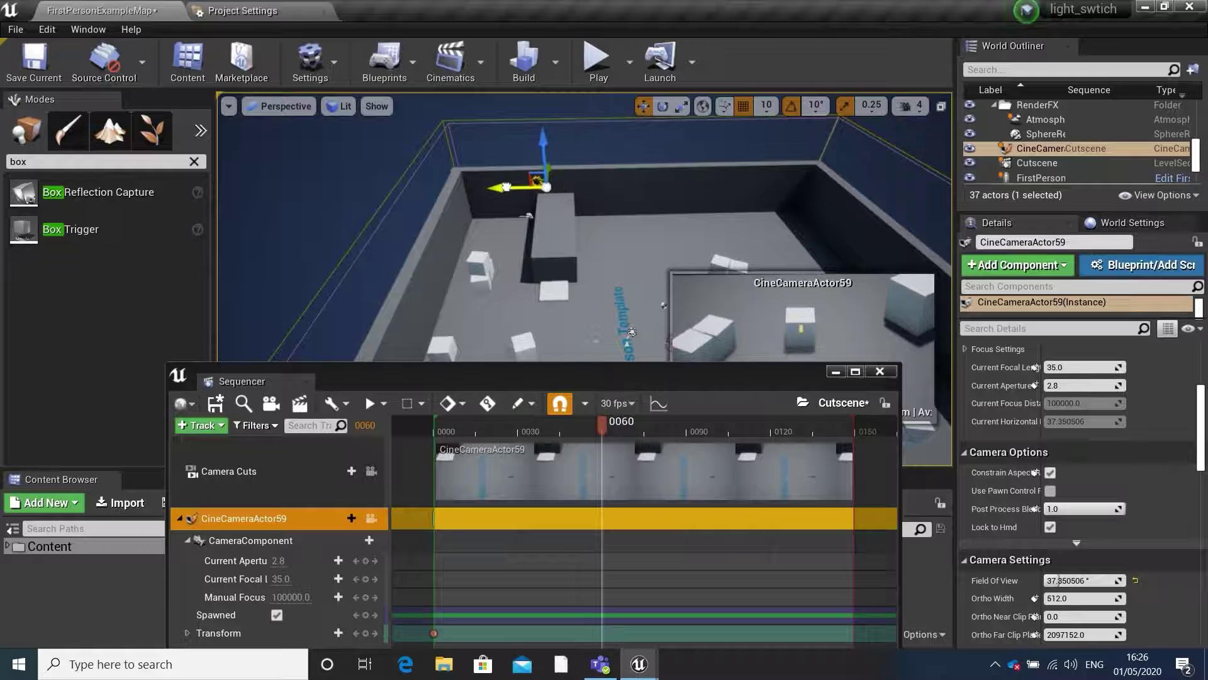
pyautogui.press('e')
pyautogui.moveTo(584, 206); pyautogui.dragTo(488, 211)
pyautogui.press('w')
pyautogui.moveTo(488, 210); pyautogui.dragTo(523, 223, button='right')
pyautogui.moveTo(496, 177); pyautogui.dragTo(489, 181, button='right')
pyautogui.moveTo(589, 384); pyautogui.dragTo(578, 509)
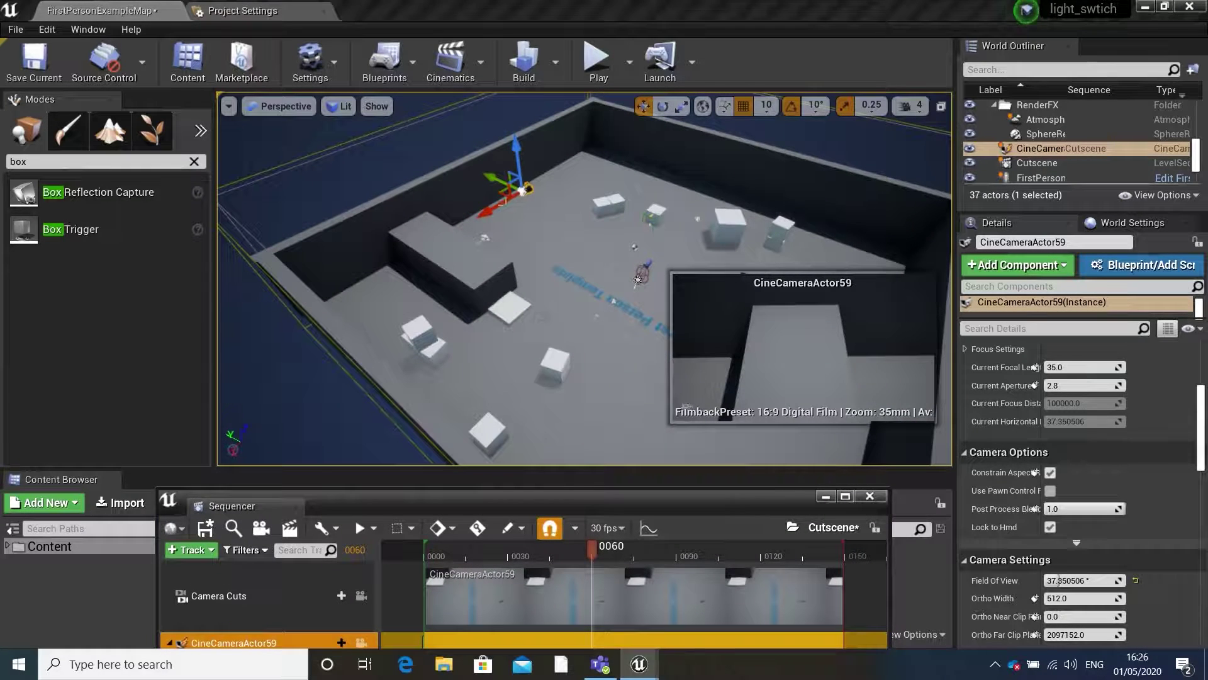
# Reposition the cine camera so its preview frames the white platform in front of the block, and key its transform at frame 60.
pyautogui.moveTo(496, 178); pyautogui.dragTo(667, 305)
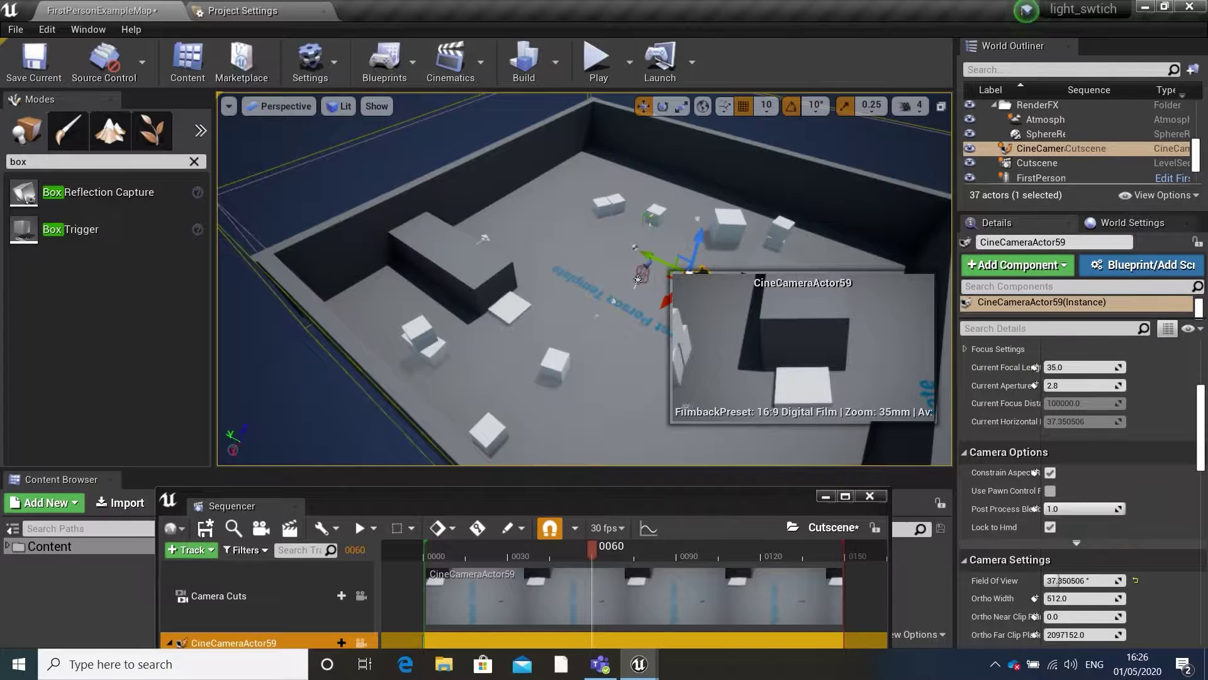
pyautogui.moveTo(623, 377); pyautogui.dragTo(554, 378, button='right')
pyautogui.moveTo(606, 503); pyautogui.dragTo(595, 356)
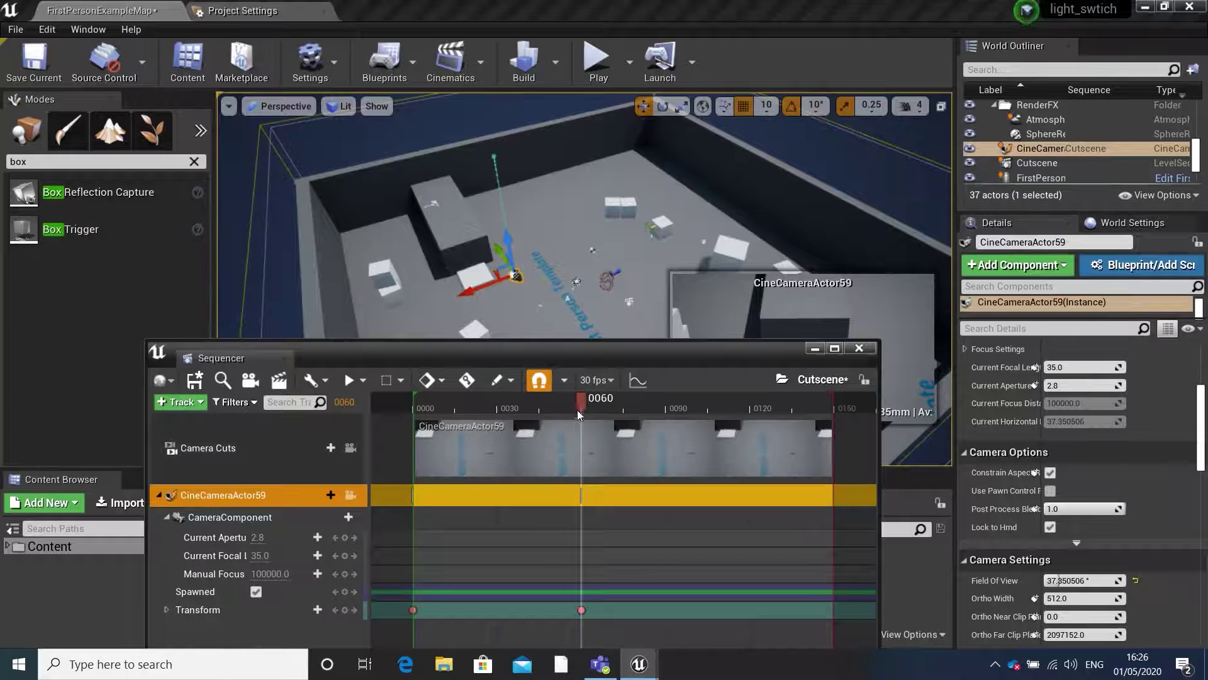
pyautogui.scroll(3, 476, 286)
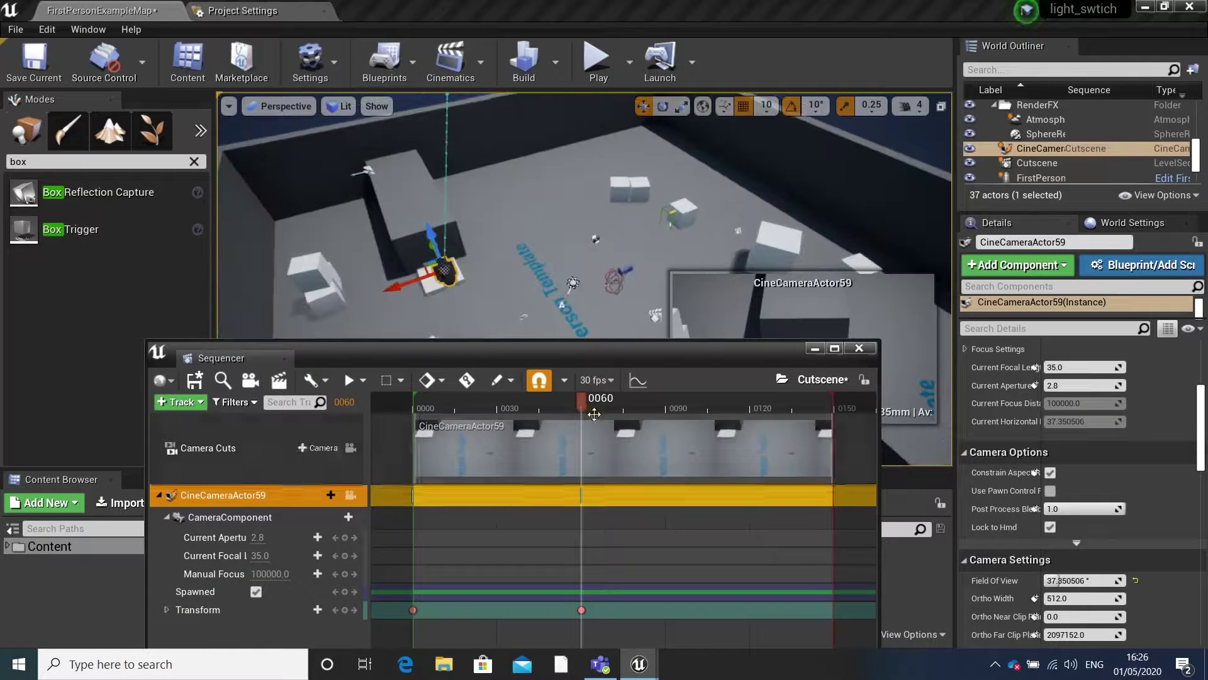
# Shorten the Cutscene sequence's playback range to end at about frame 120 and close the Sequencer.
pyautogui.moveTo(582, 405)
pyautogui.mouseDown()
pyautogui.moveTo(425, 408)
pyautogui.moveTo(579, 404)
pyautogui.moveTo(425, 408)
pyautogui.moveTo(584, 424)
pyautogui.mouseUp()
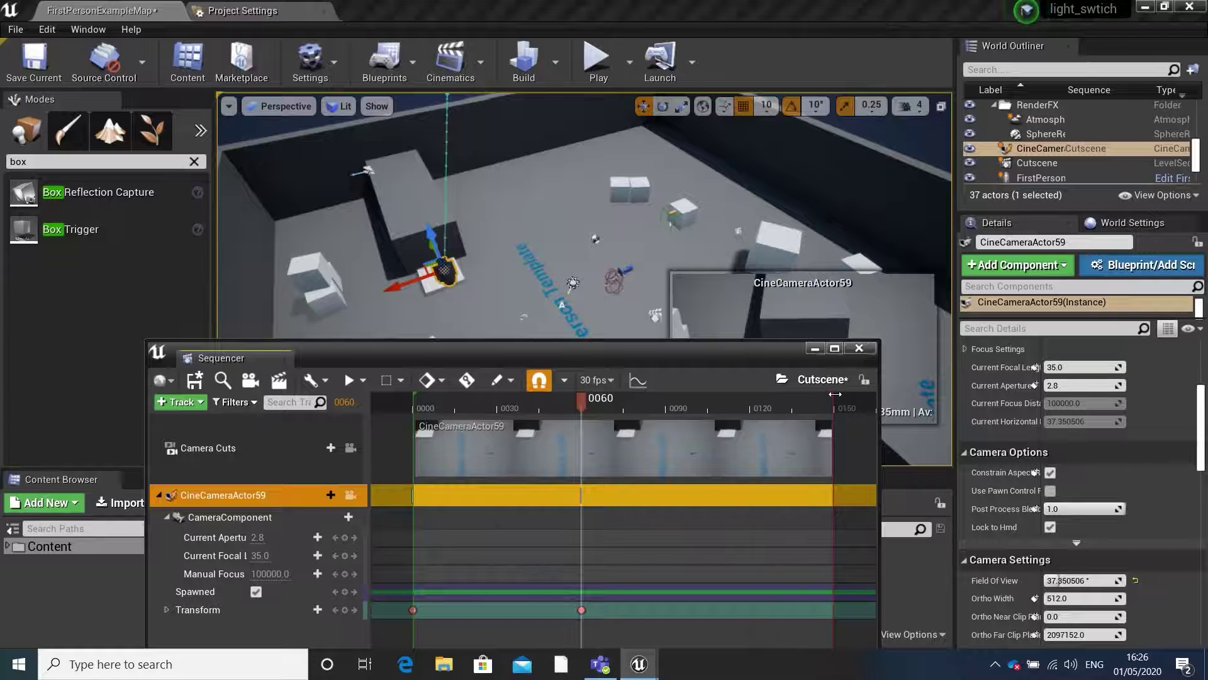
pyautogui.moveTo(835, 394); pyautogui.dragTo(755, 394)
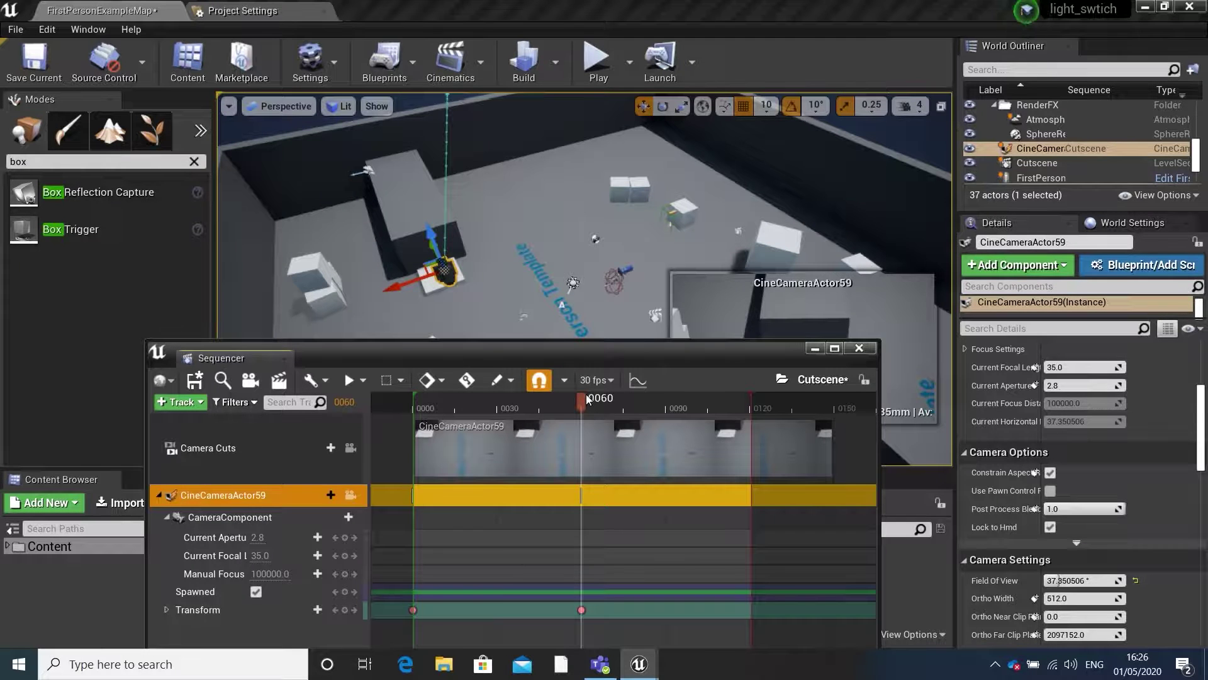
pyautogui.moveTo(581, 402); pyautogui.dragTo(705, 413)
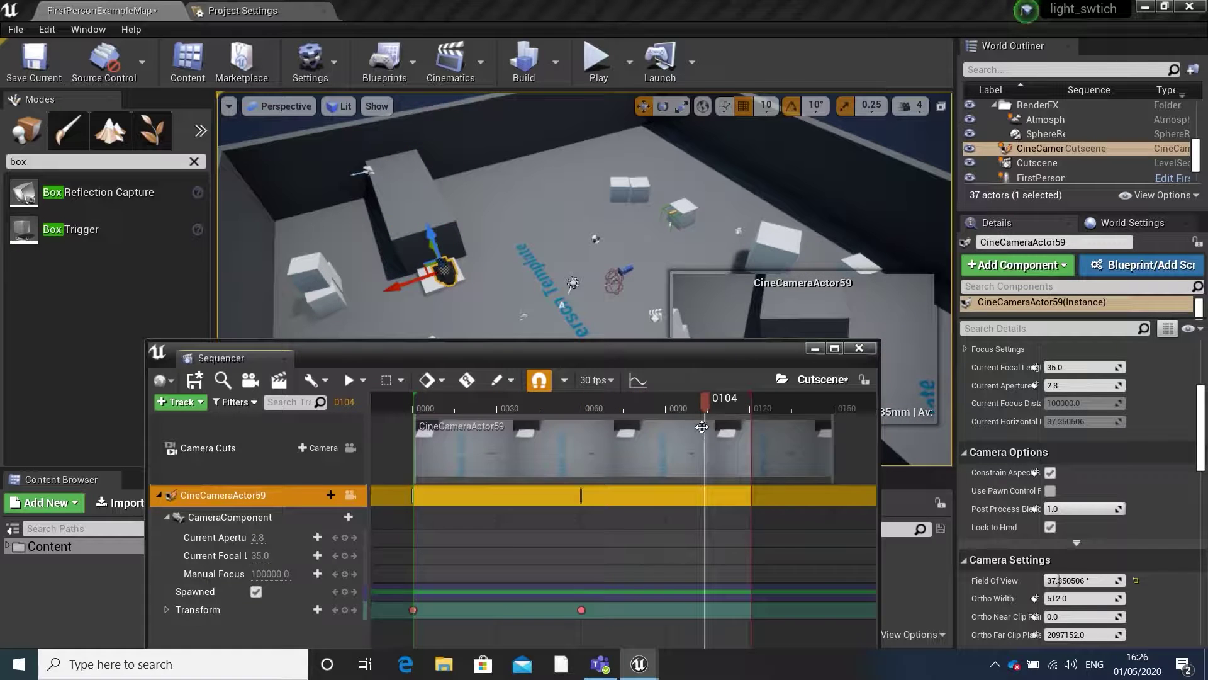
pyautogui.click(859, 348)
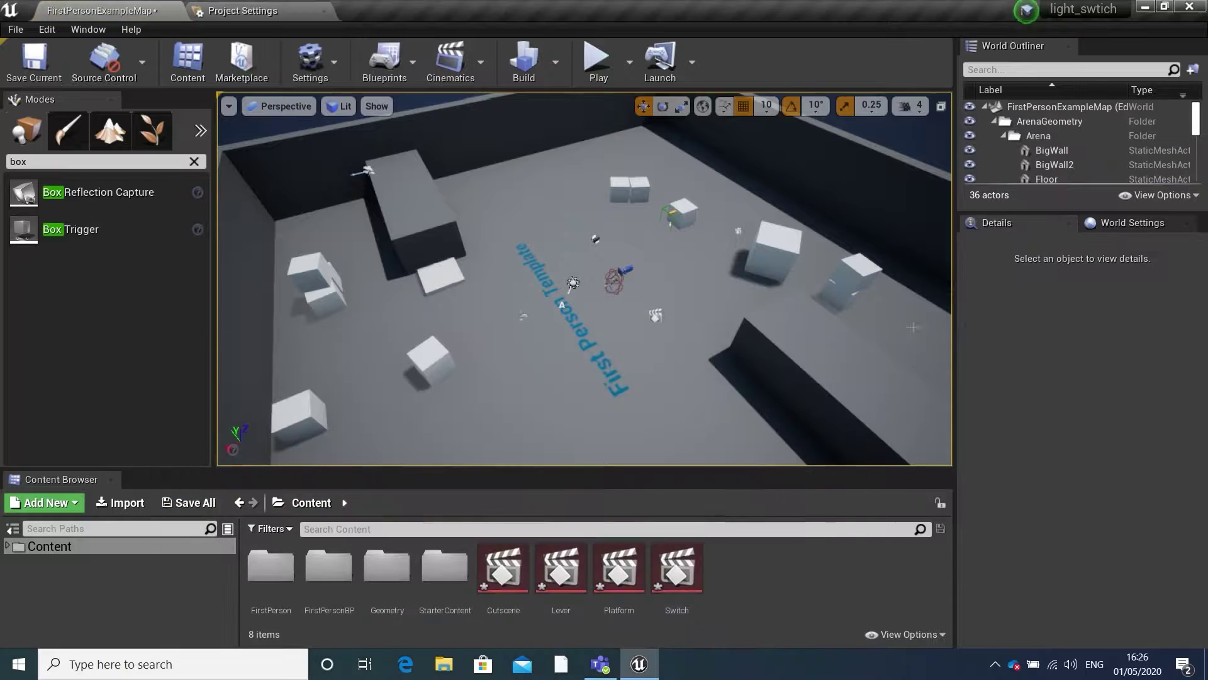
# In the level blueprint, duplicate the Create Level Sequence Player node after the Platform SET node and assign the Cutscene sequence to it.
pyautogui.click(383, 58)
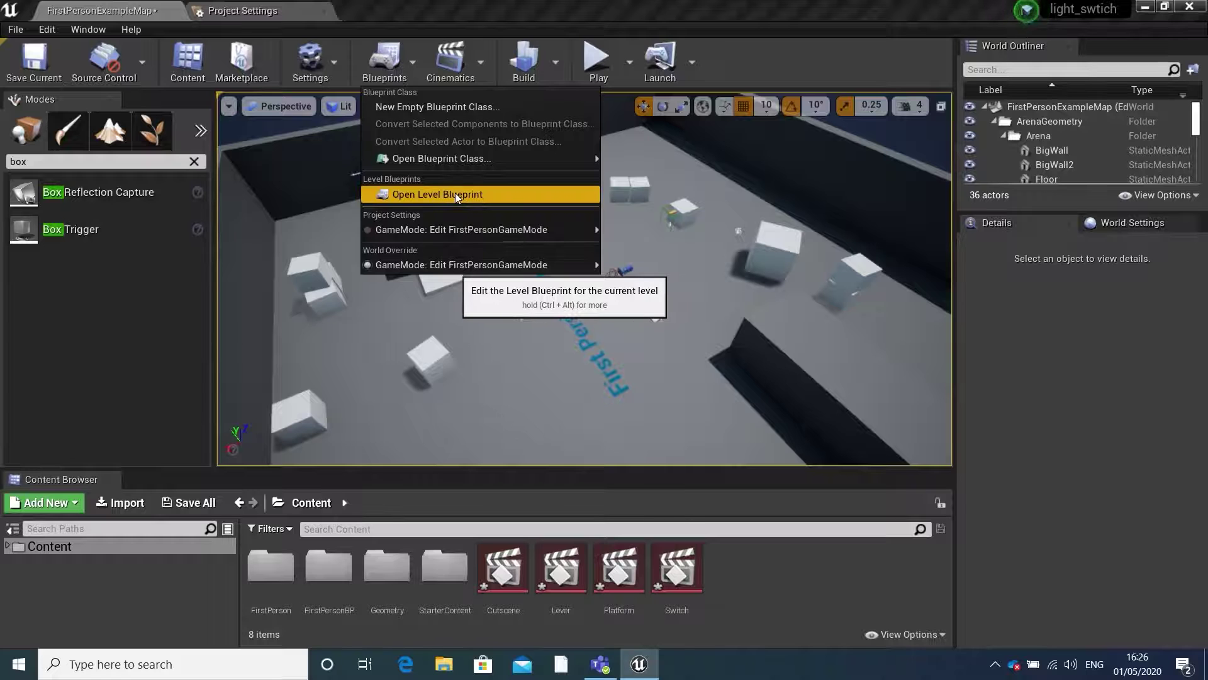
pyautogui.click(455, 193)
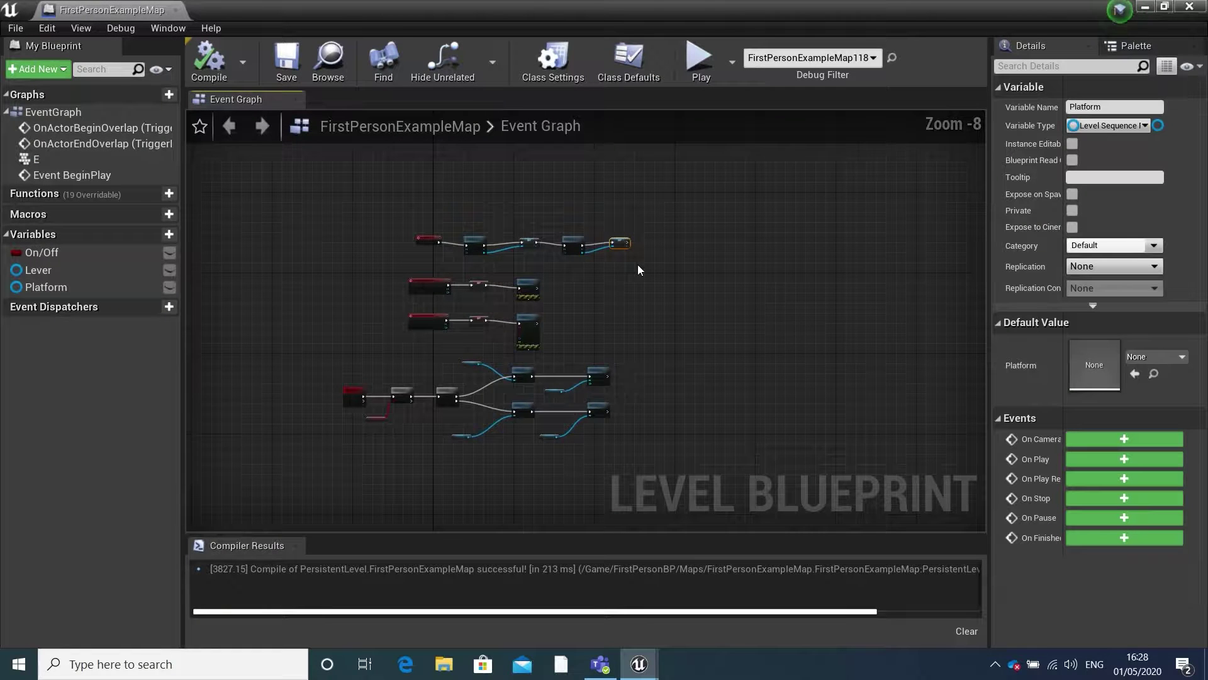
pyautogui.scroll(6, 637, 265)
pyautogui.moveTo(406, 301); pyautogui.dragTo(333, 204)
pyautogui.hotkey('ctrl', 'w')
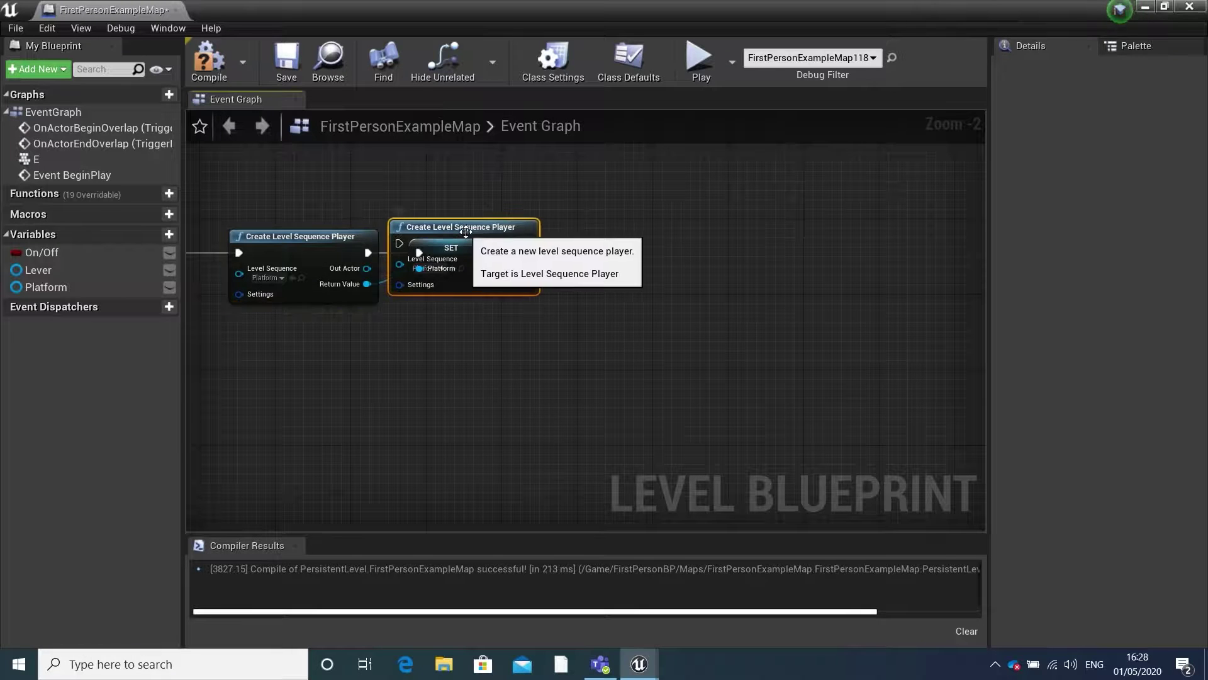
pyautogui.moveTo(403, 236); pyautogui.dragTo(545, 253)
pyautogui.click(571, 278)
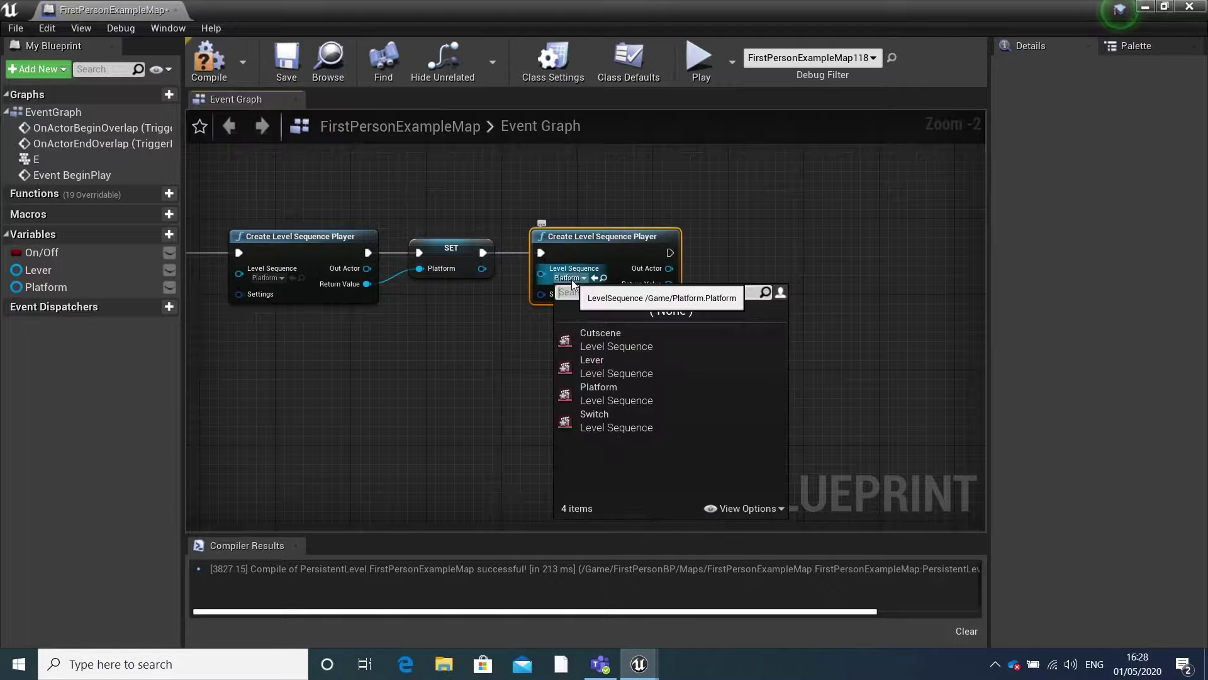
pyautogui.click(614, 335)
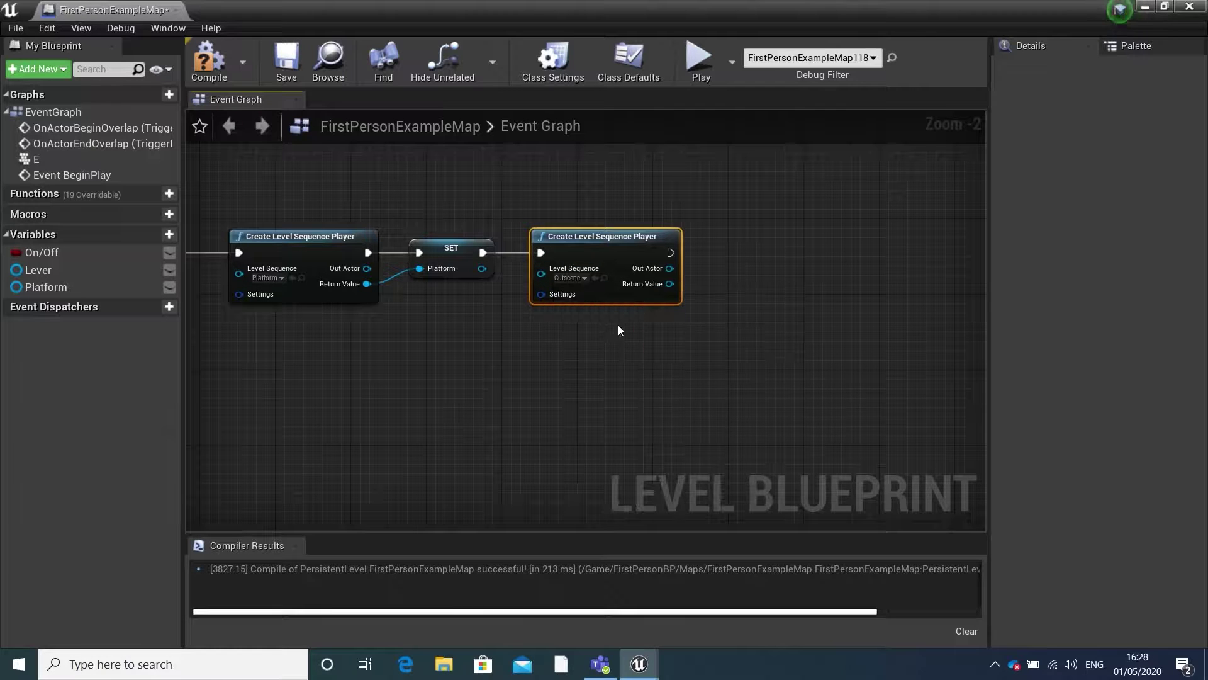
# Promote the new sequence player's Return Value to a variable named Cutscene.
pyautogui.rightClick(670, 285)
pyautogui.click(724, 305)
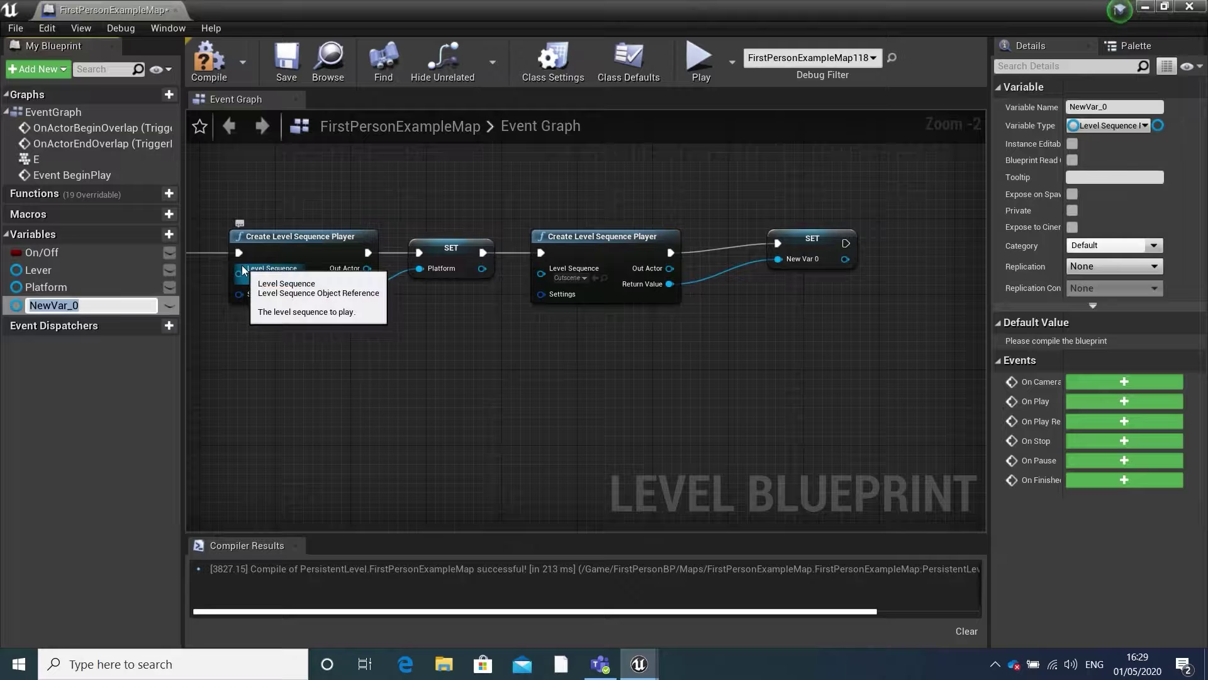
pyautogui.press('capslock')
pyautogui.write('C')
pyautogui.press('capslock')
pyautogui.write('utsc')
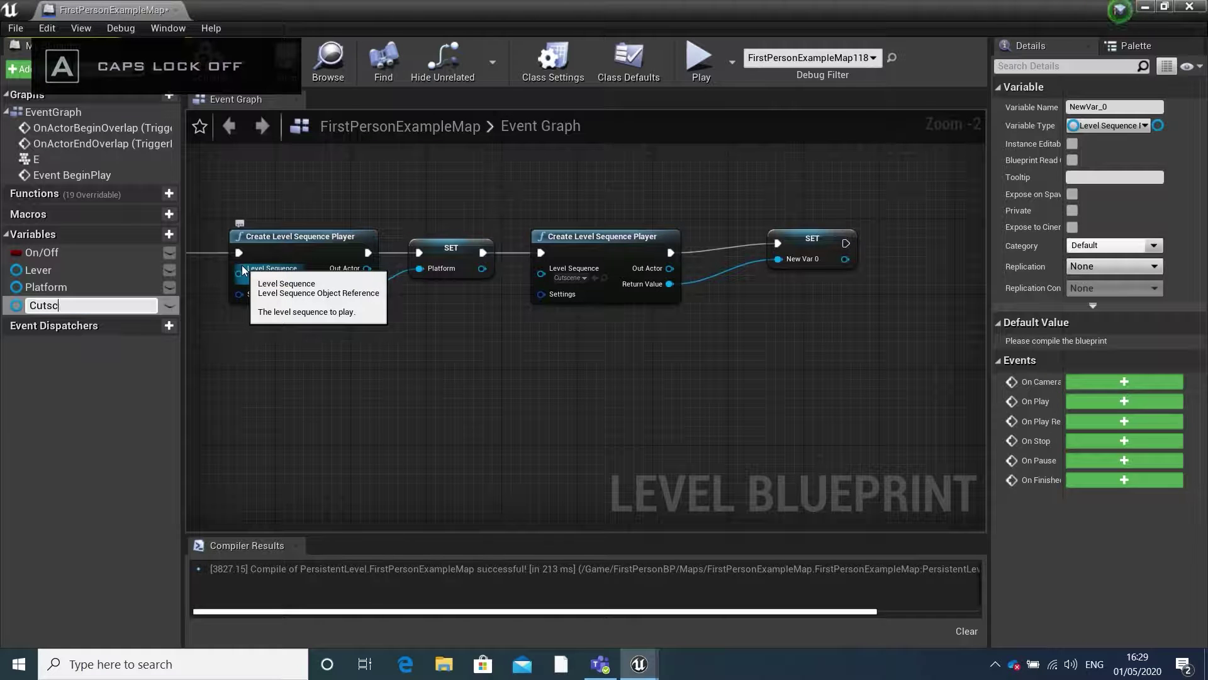
pyautogui.write('ene')
pyautogui.press('Return')
# Add a Cutscene variable getter beside the Play Looping node and create a Play node targeting it.
pyautogui.scroll(-4, 536, 386)
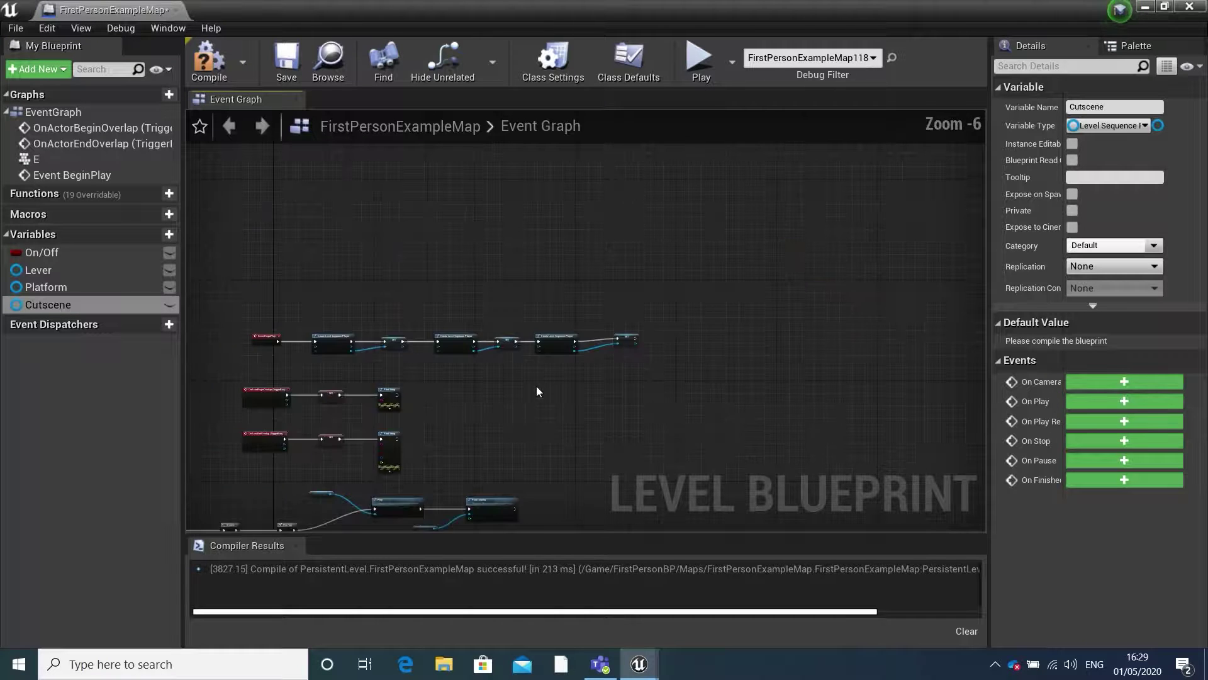
pyautogui.moveTo(537, 386); pyautogui.dragTo(539, 167, button='right')
pyautogui.scroll(2, 545, 241)
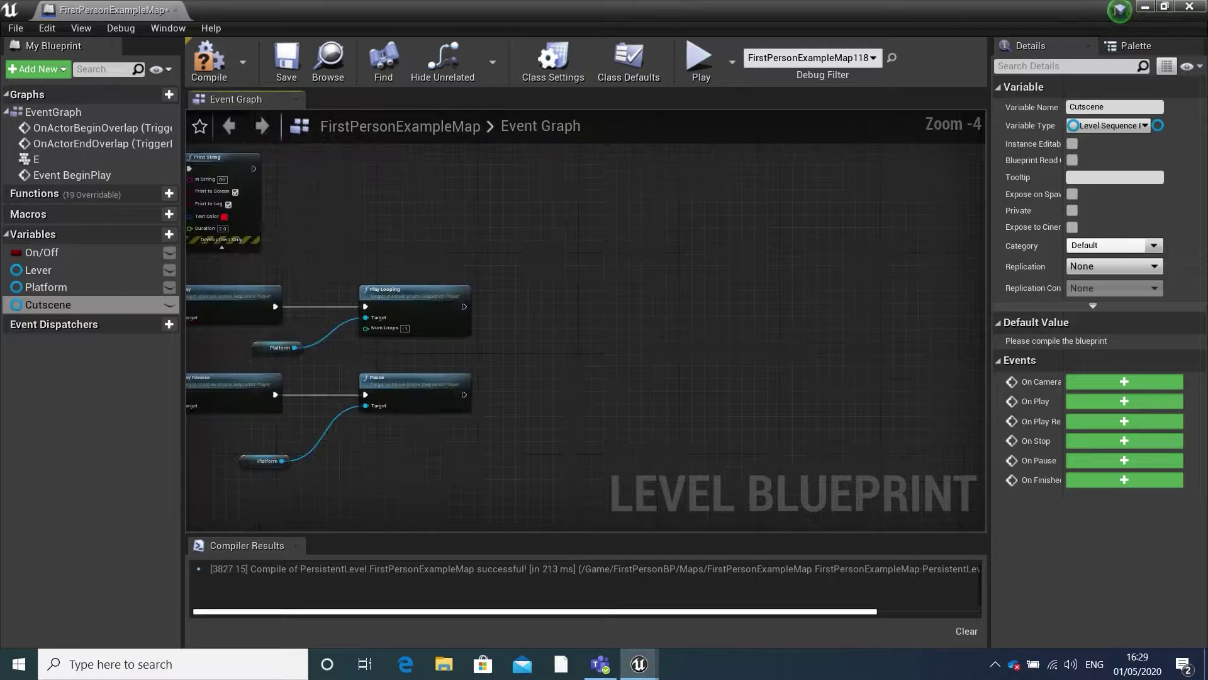
pyautogui.scroll(1, 545, 239)
pyautogui.moveTo(97, 309); pyautogui.dragTo(568, 310)
pyautogui.click(542, 382)
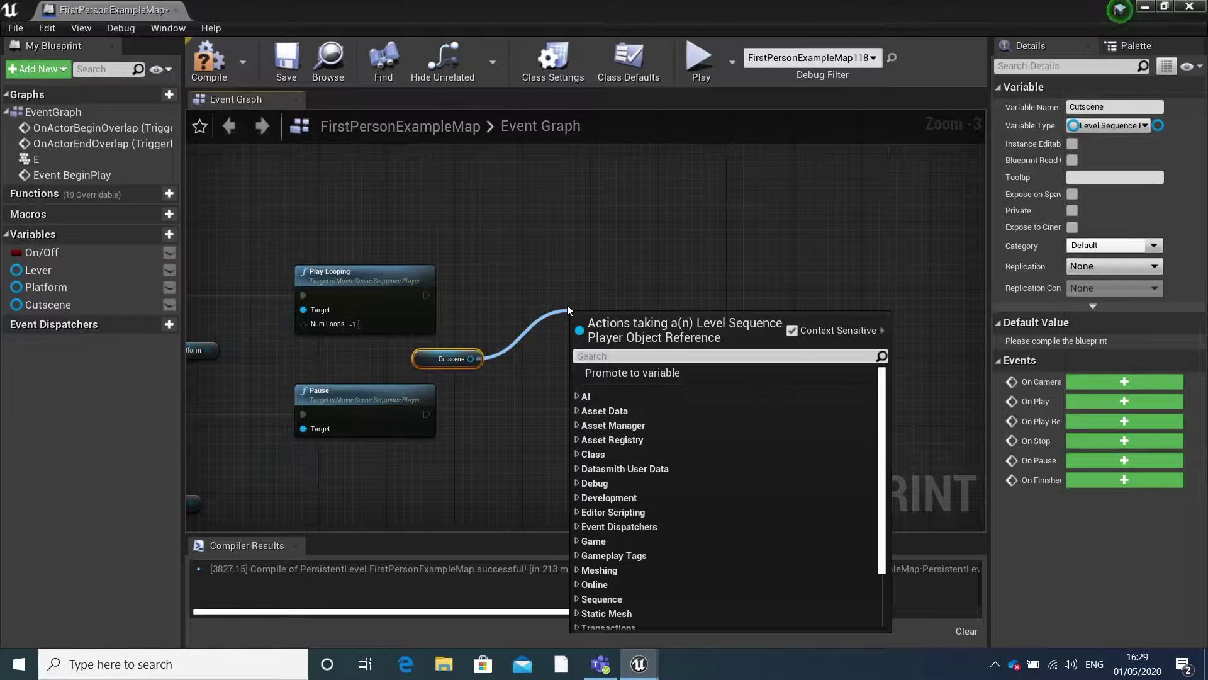
pyautogui.write('pla')
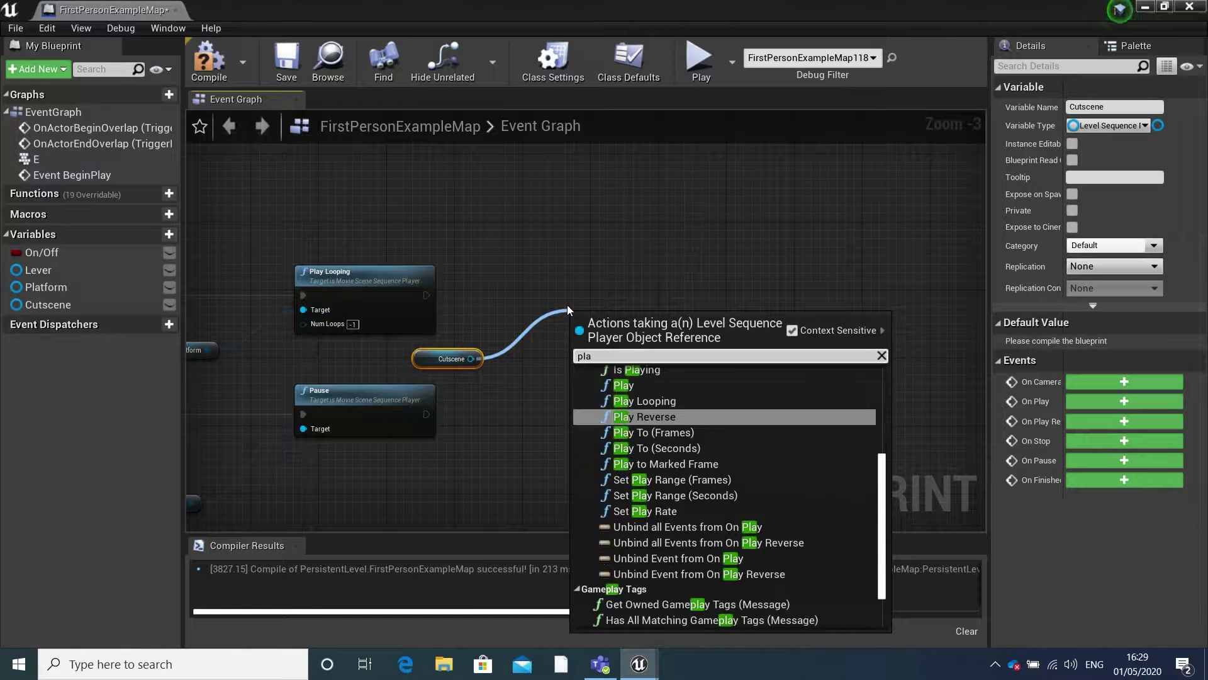
pyautogui.write('y')
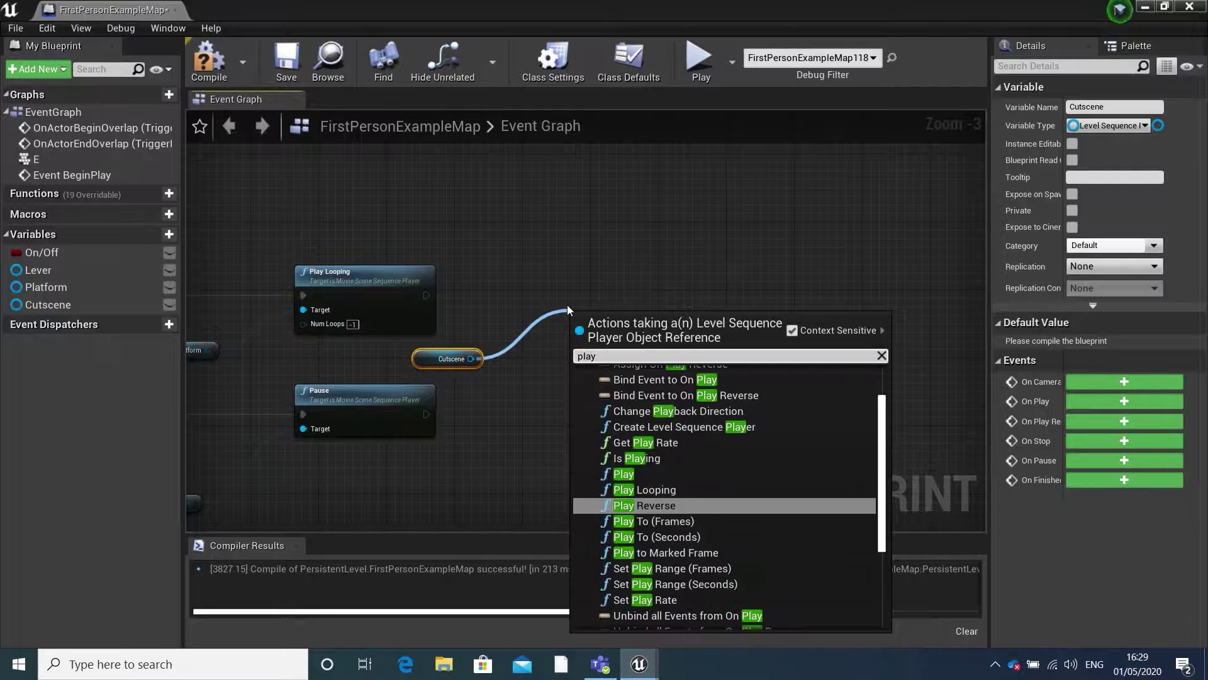
pyautogui.click(634, 472)
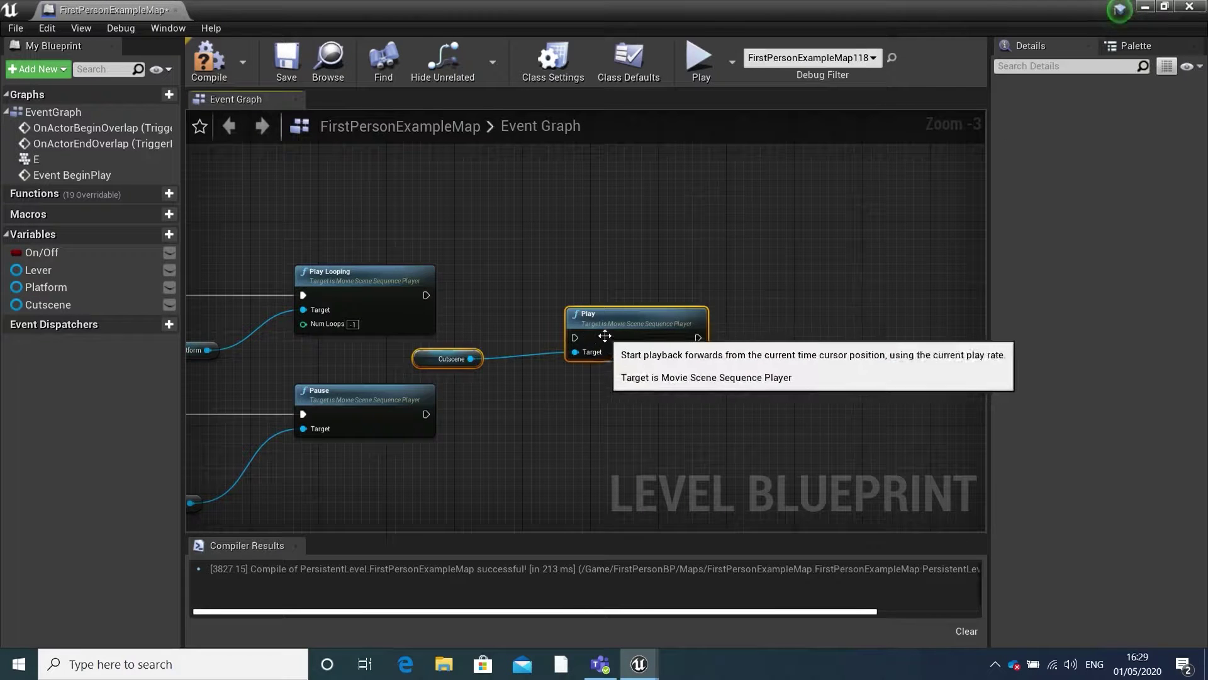
# Space the Cutscene Play node and its getter away from Play Looping to leave room for another node.
pyautogui.moveTo(605, 336); pyautogui.dragTo(698, 311)
pyautogui.moveTo(520, 335); pyautogui.dragTo(520, 415)
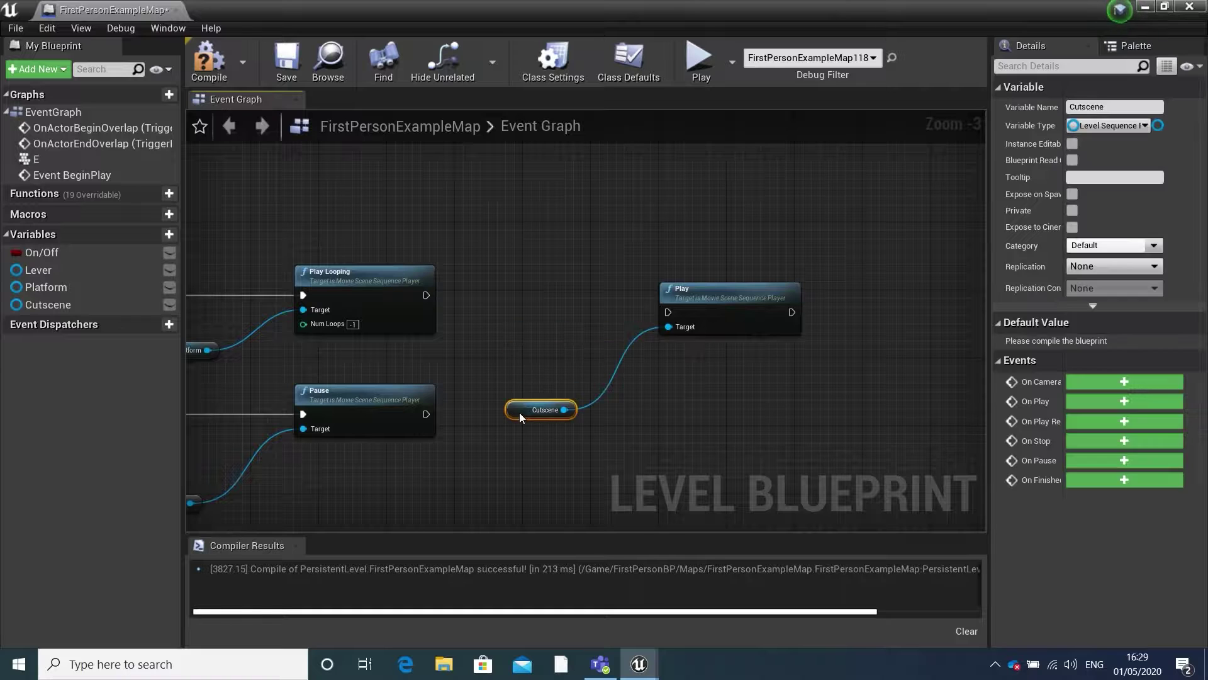
pyautogui.click(666, 407)
pyautogui.moveTo(666, 406); pyautogui.dragTo(823, 399, button='right')
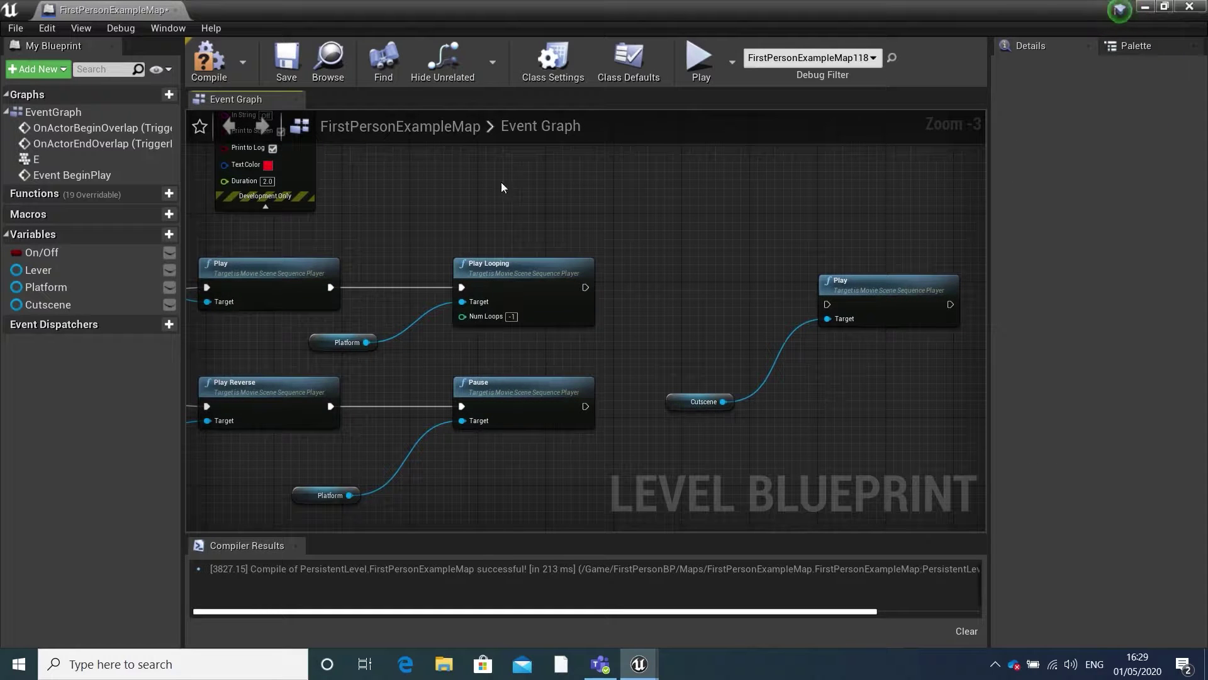
pyautogui.moveTo(681, 329); pyautogui.dragTo(555, 323, button='right')
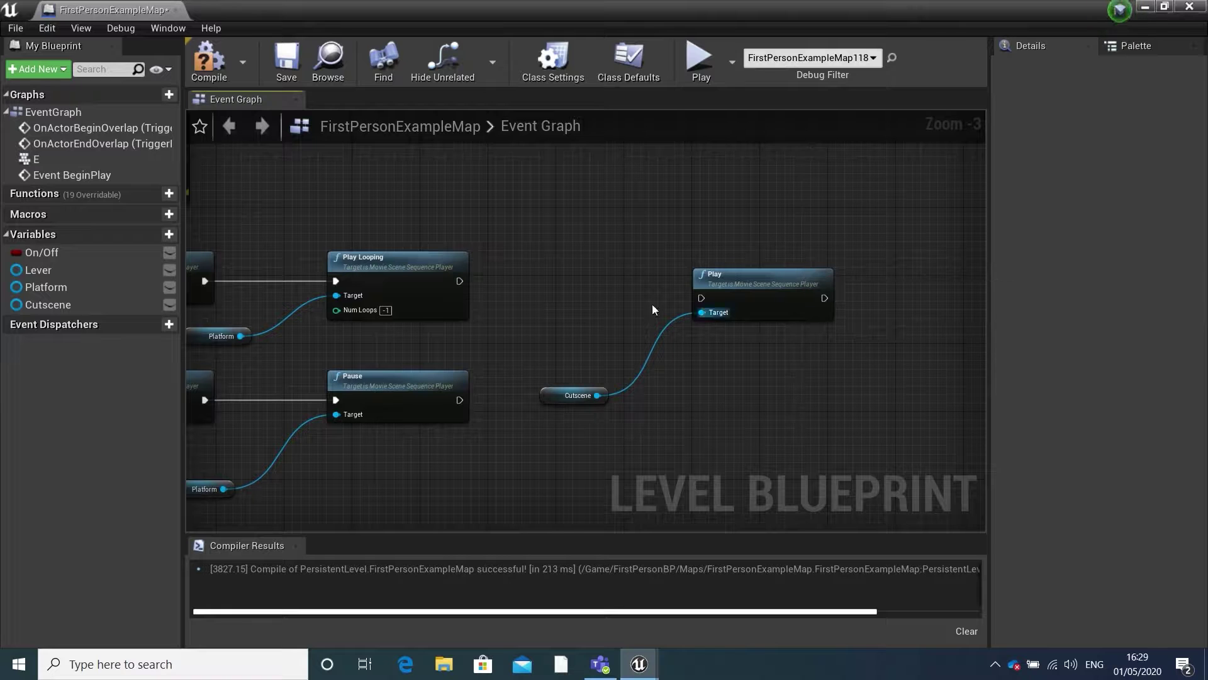
# Add a 0.5-second Delay after Play Looping and connect its Completed output to the Cutscene Play node.
pyautogui.moveTo(458, 281); pyautogui.dragTo(523, 281)
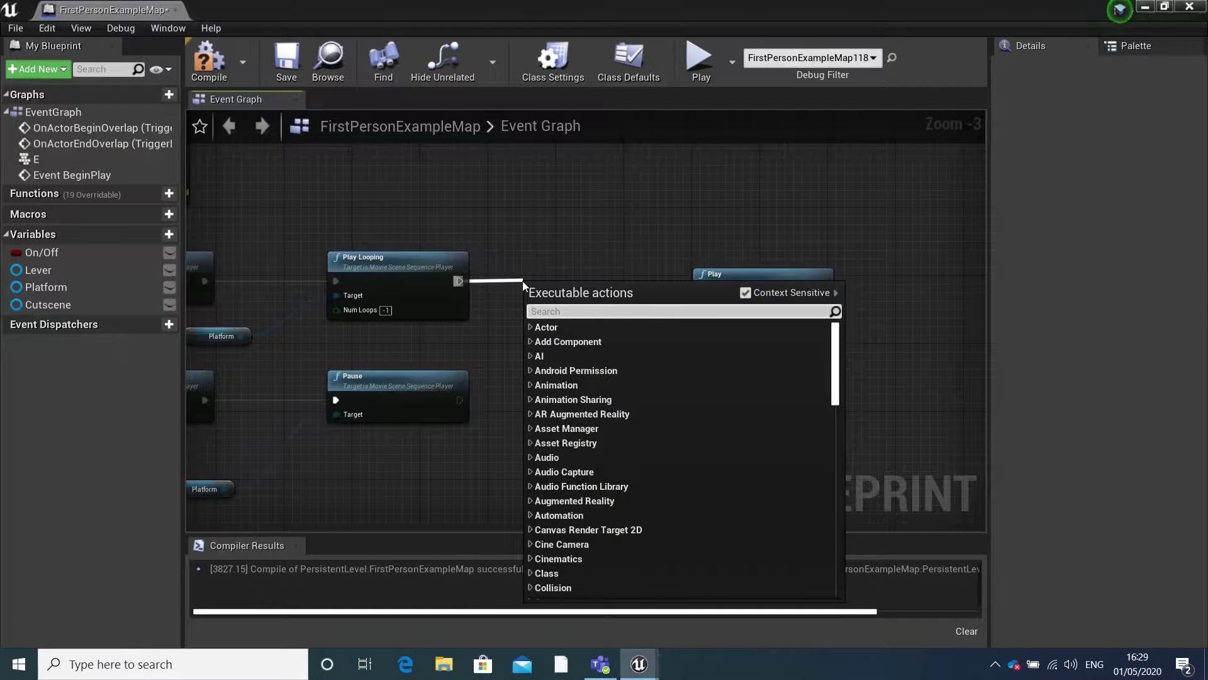
pyautogui.write('delay')
pyautogui.press('Return')
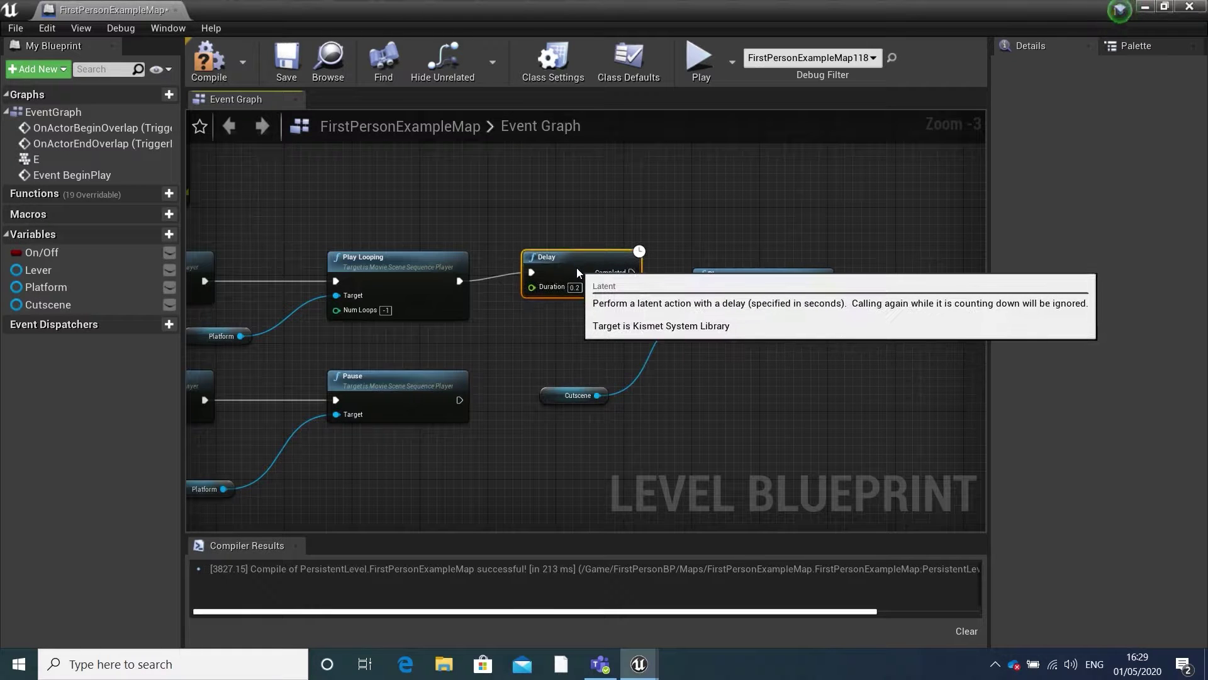
pyautogui.moveTo(576, 267); pyautogui.dragTo(576, 276)
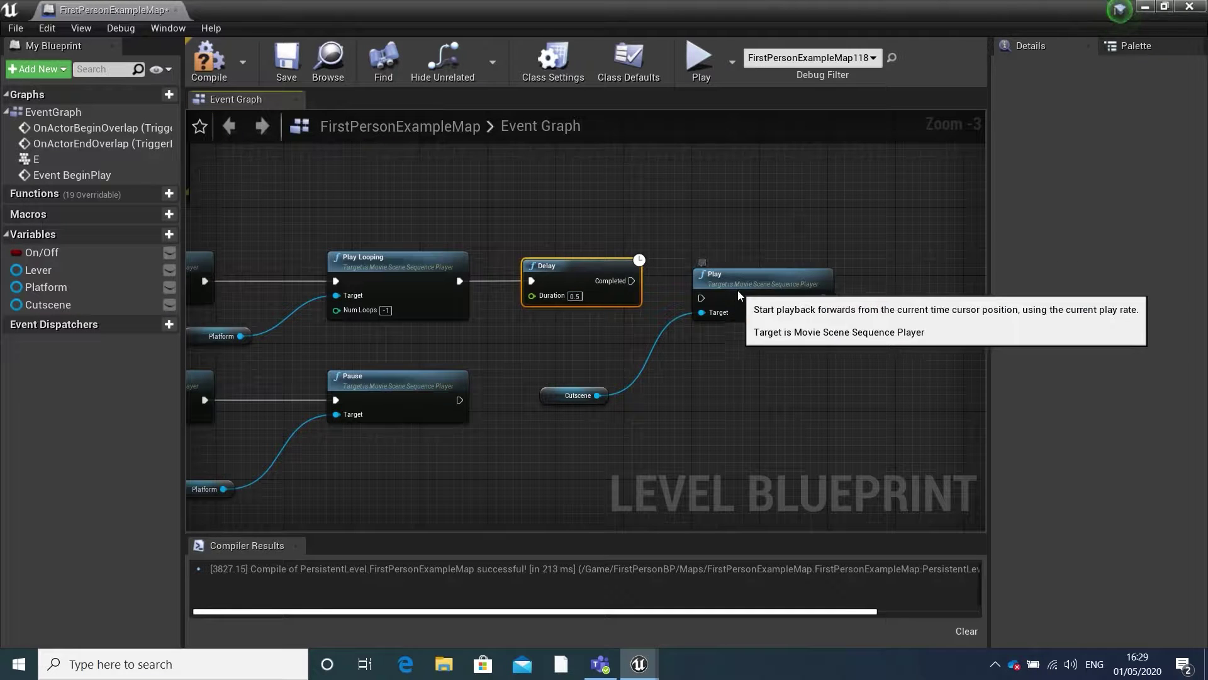
pyautogui.moveTo(692, 296)
pyautogui.mouseDown()
pyautogui.moveTo(692, 279)
pyautogui.moveTo(708, 289)
pyautogui.moveTo(701, 281)
pyautogui.mouseUp()
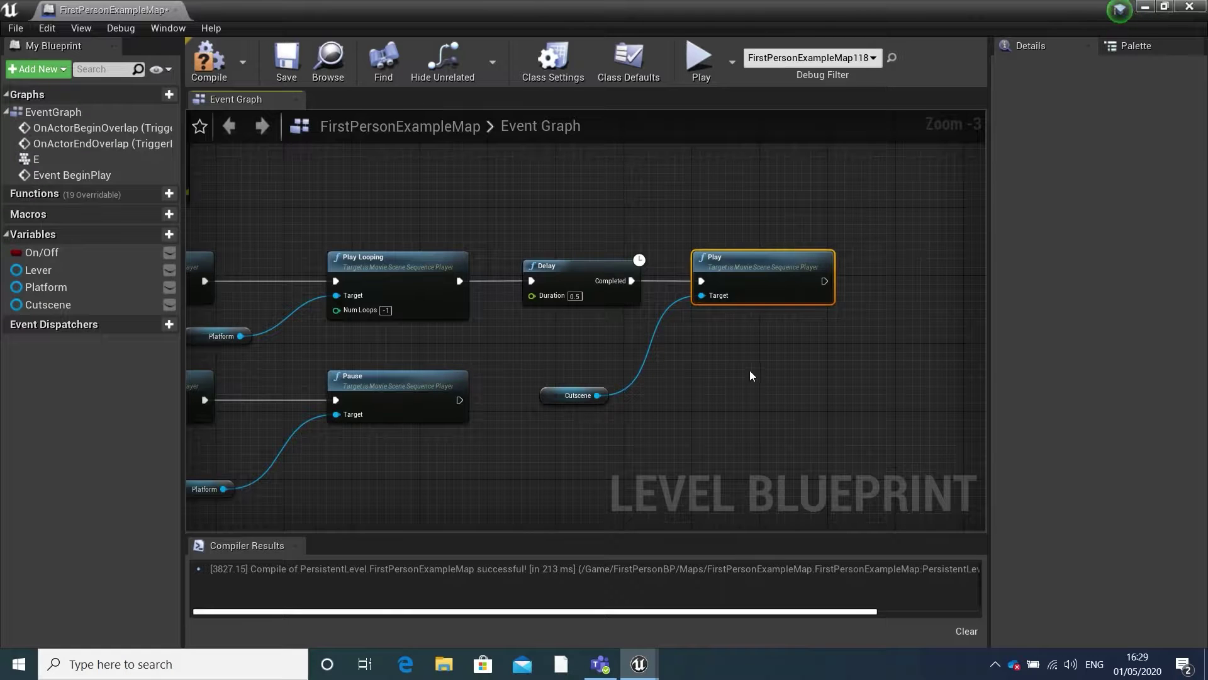
# Tidy the graph by moving the Cutscene getter directly beneath the Delay node.
pyautogui.scroll(-1, 750, 371)
pyautogui.moveTo(729, 404); pyautogui.dragTo(887, 372, button='right')
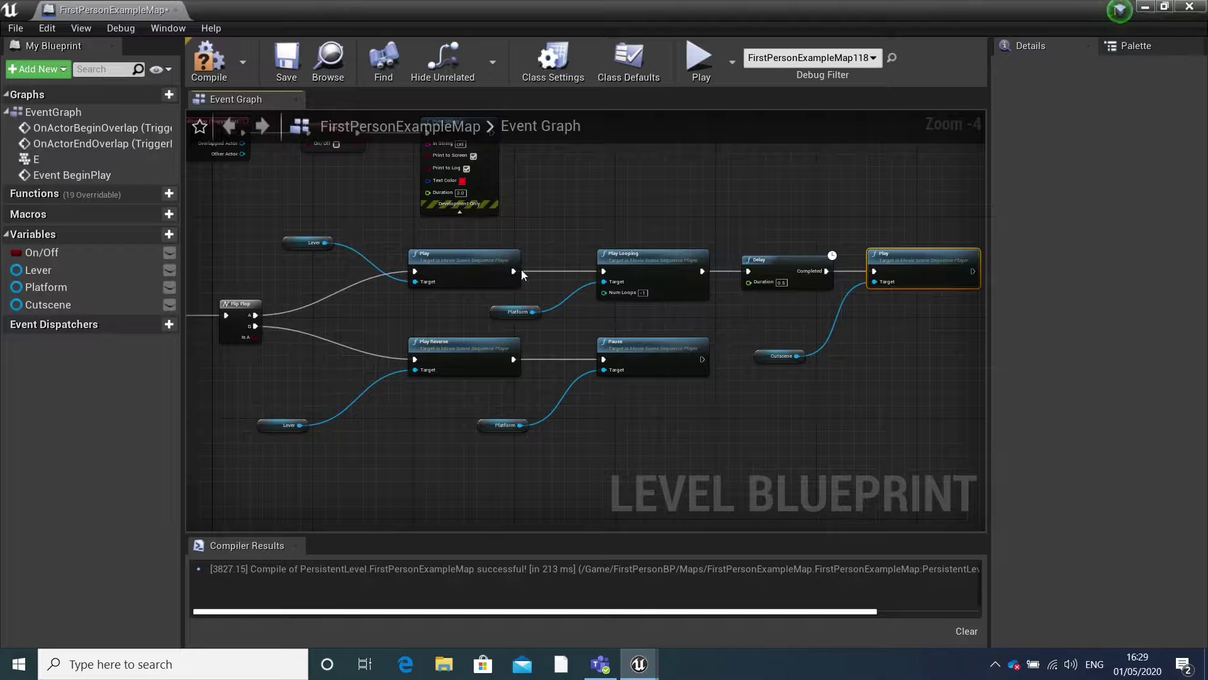
pyautogui.moveTo(802, 382); pyautogui.dragTo(734, 375, button='right')
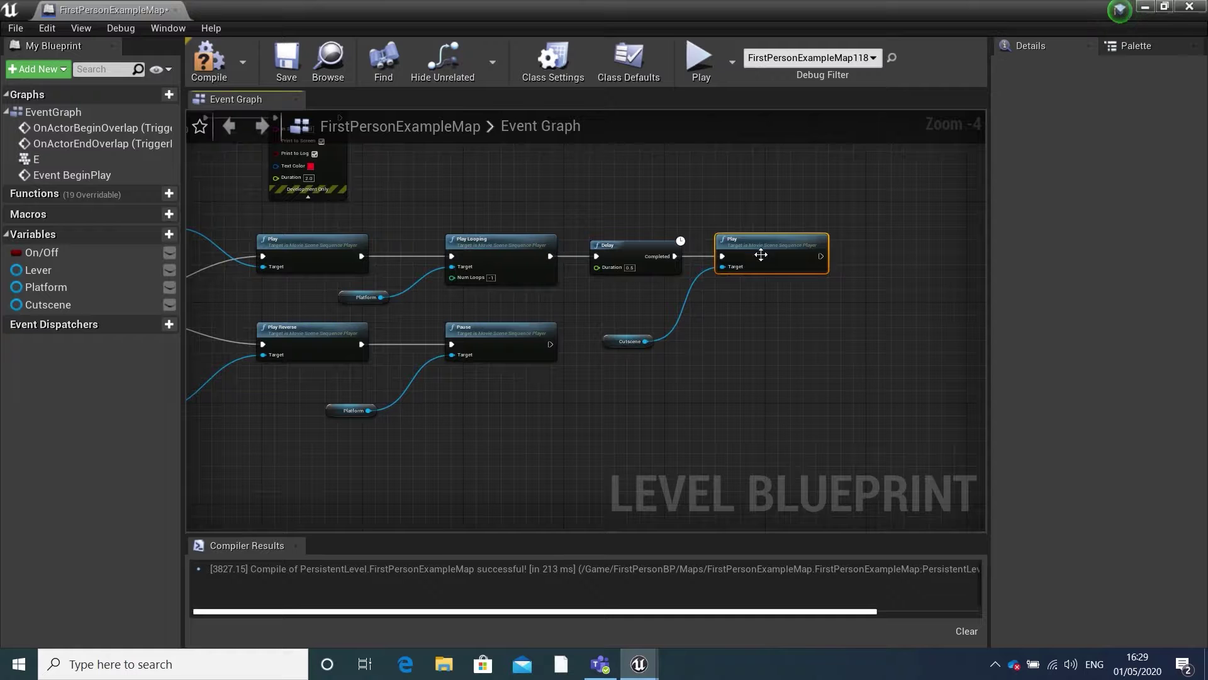
pyautogui.moveTo(620, 347); pyautogui.dragTo(617, 300)
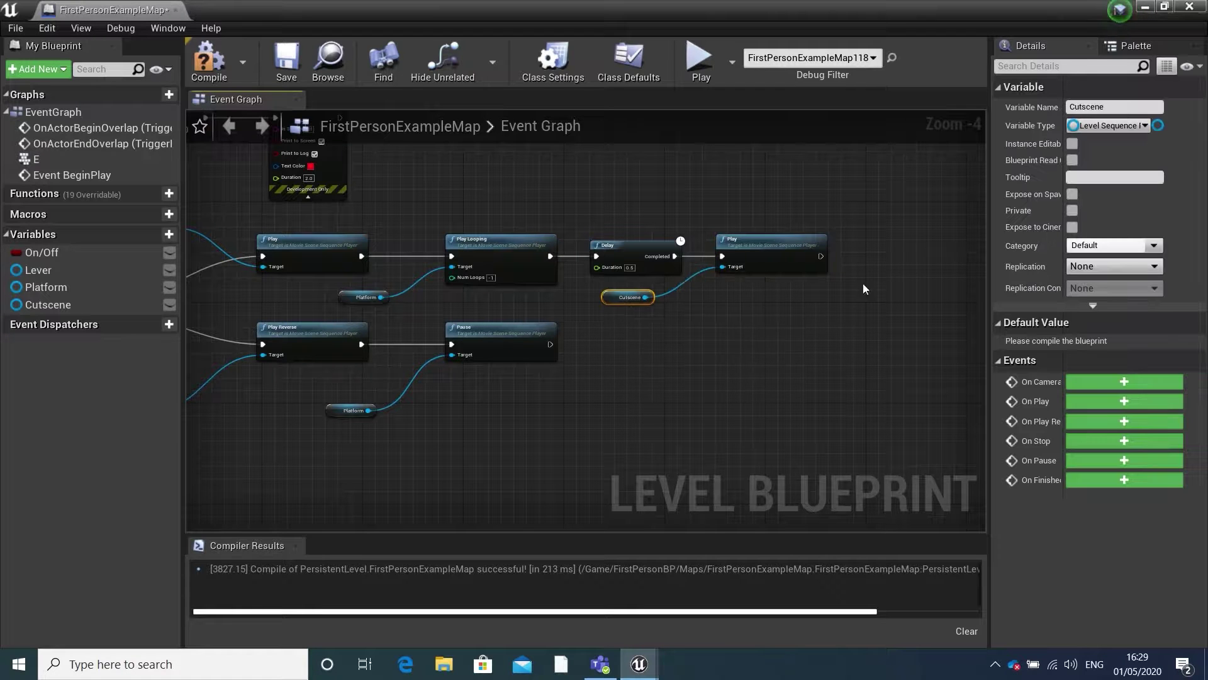
pyautogui.scroll(-1, 657, 379)
pyautogui.moveTo(657, 379); pyautogui.dragTo(812, 382, button='right')
pyautogui.moveTo(537, 442); pyautogui.dragTo(667, 426, button='right')
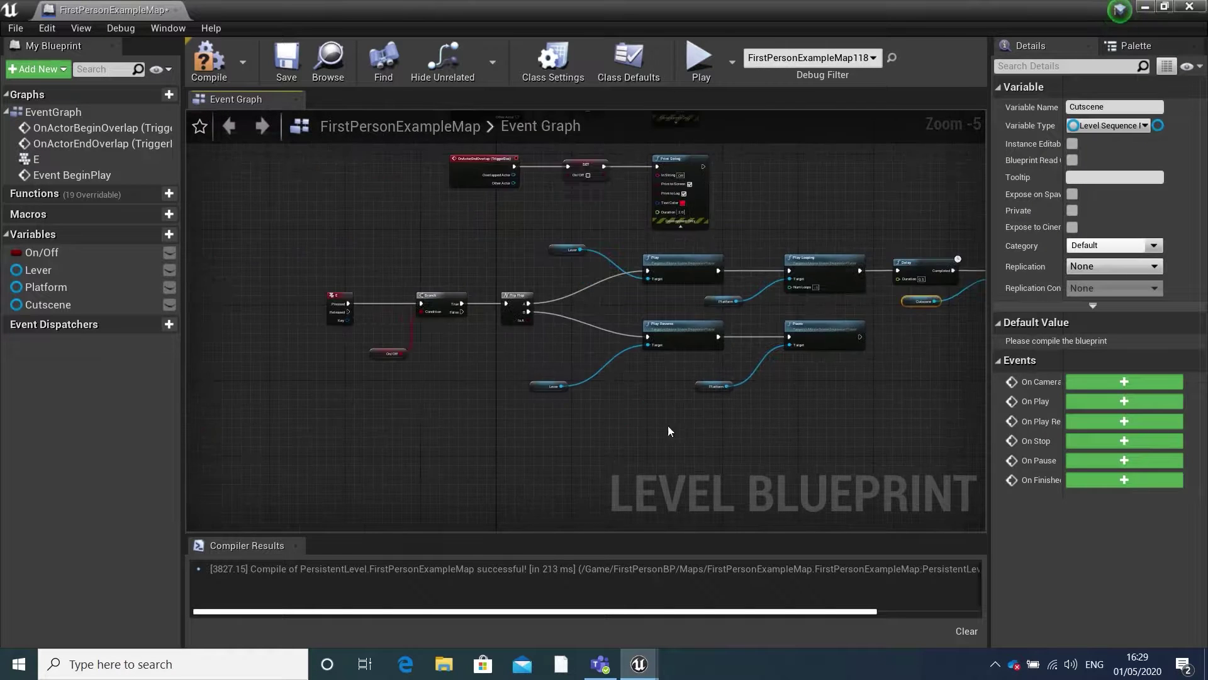
# Review the trigger box's begin- and end-overlap events and how their SET nodes switch the On/Off variable.
pyautogui.scroll(1, 410, 354)
pyautogui.moveTo(492, 326); pyautogui.dragTo(461, 340, button='right')
pyautogui.scroll(-2, 491, 384)
pyautogui.scroll(2, 498, 361)
pyautogui.scroll(1, 496, 367)
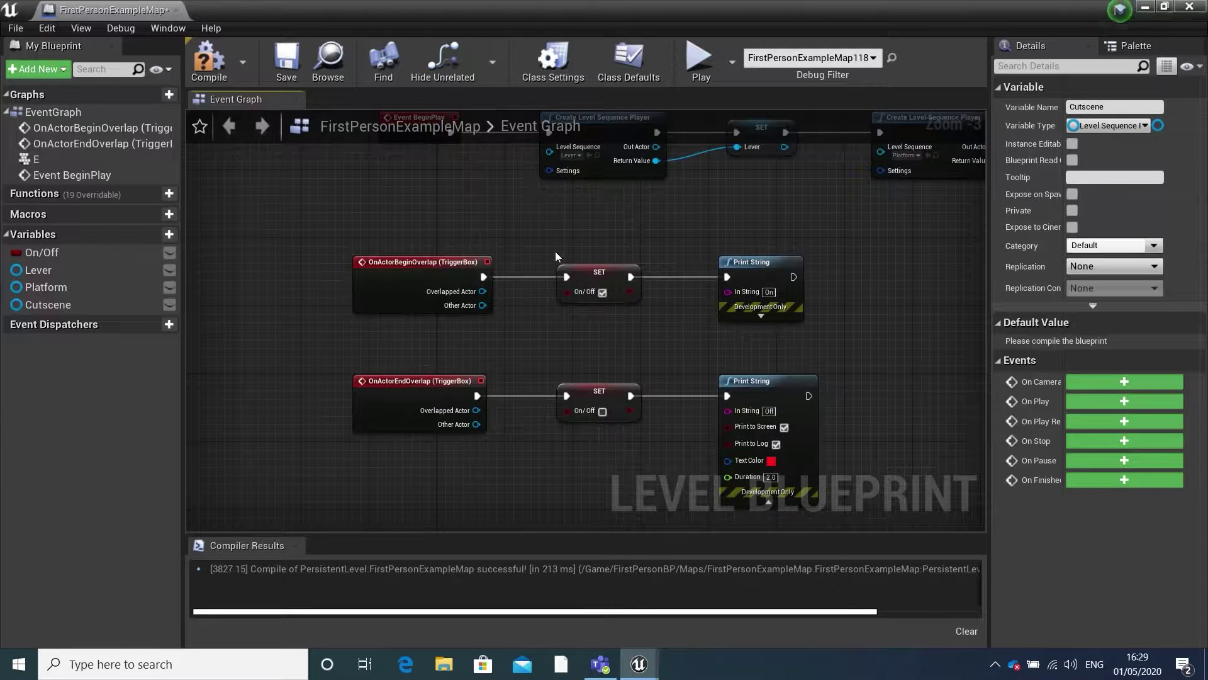
pyautogui.click(618, 273)
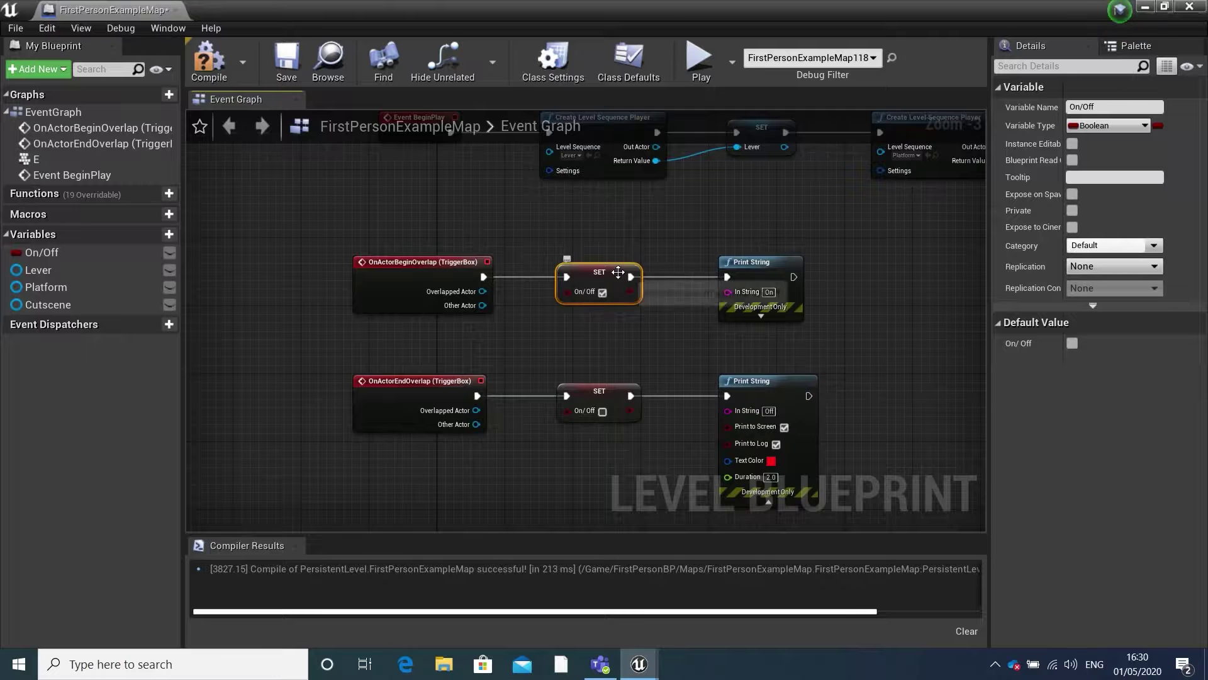
pyautogui.scroll(-1, 614, 353)
# Trace the E key logic through the Branch and Flip Flop A output to Play Looping, the Delay and the Cutscene Play node.
pyautogui.moveTo(613, 353); pyautogui.dragTo(646, 112, button='right')
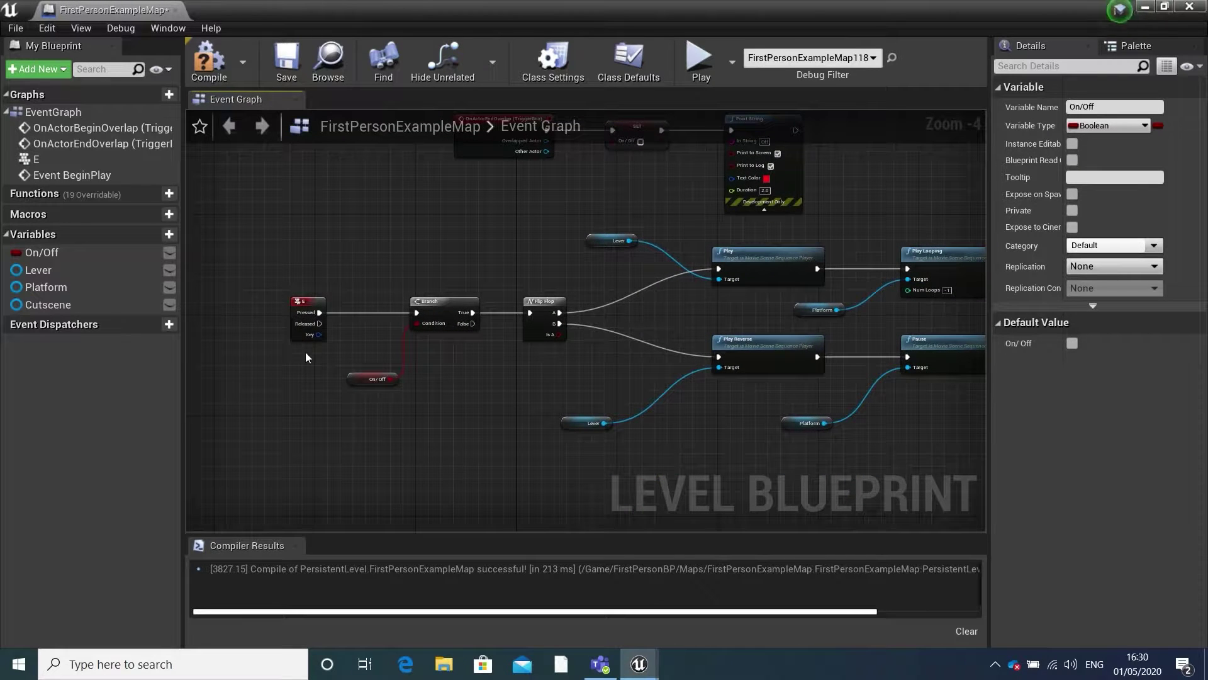
pyautogui.scroll(1, 363, 390)
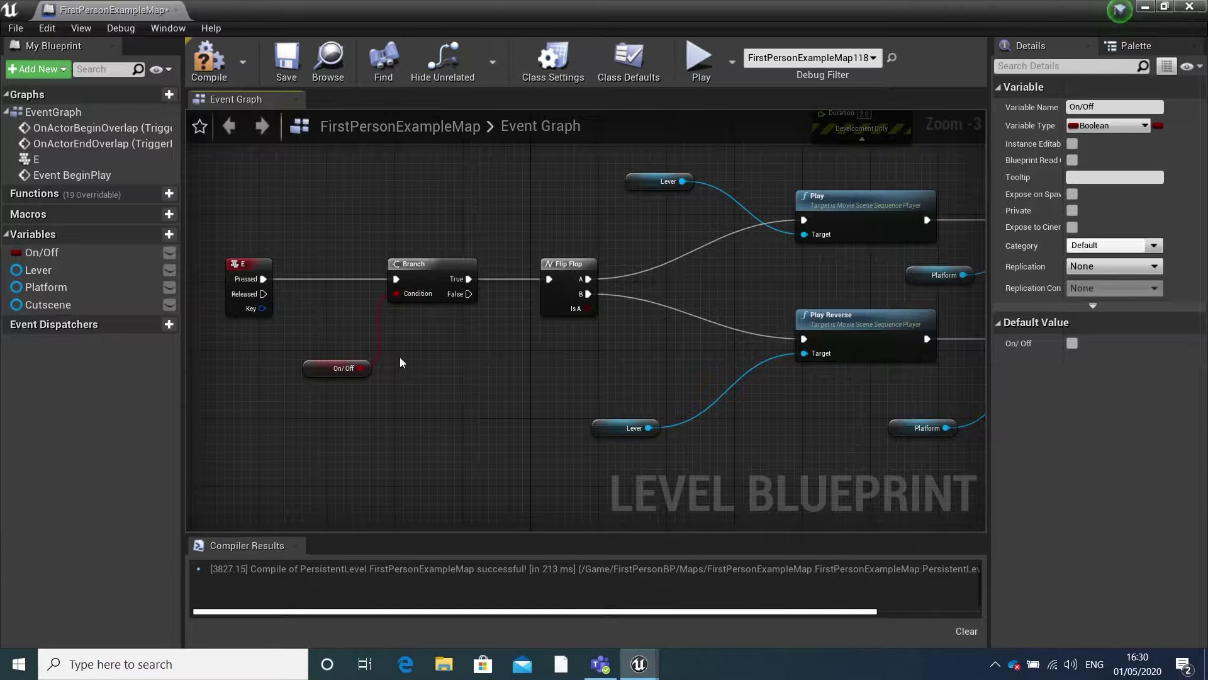
pyautogui.moveTo(500, 347); pyautogui.dragTo(483, 443, button='right')
pyautogui.scroll(-2, 509, 270)
pyautogui.moveTo(544, 243); pyautogui.dragTo(534, 329, button='right')
pyautogui.moveTo(493, 472); pyautogui.dragTo(441, 388, button='right')
pyautogui.scroll(2, 466, 357)
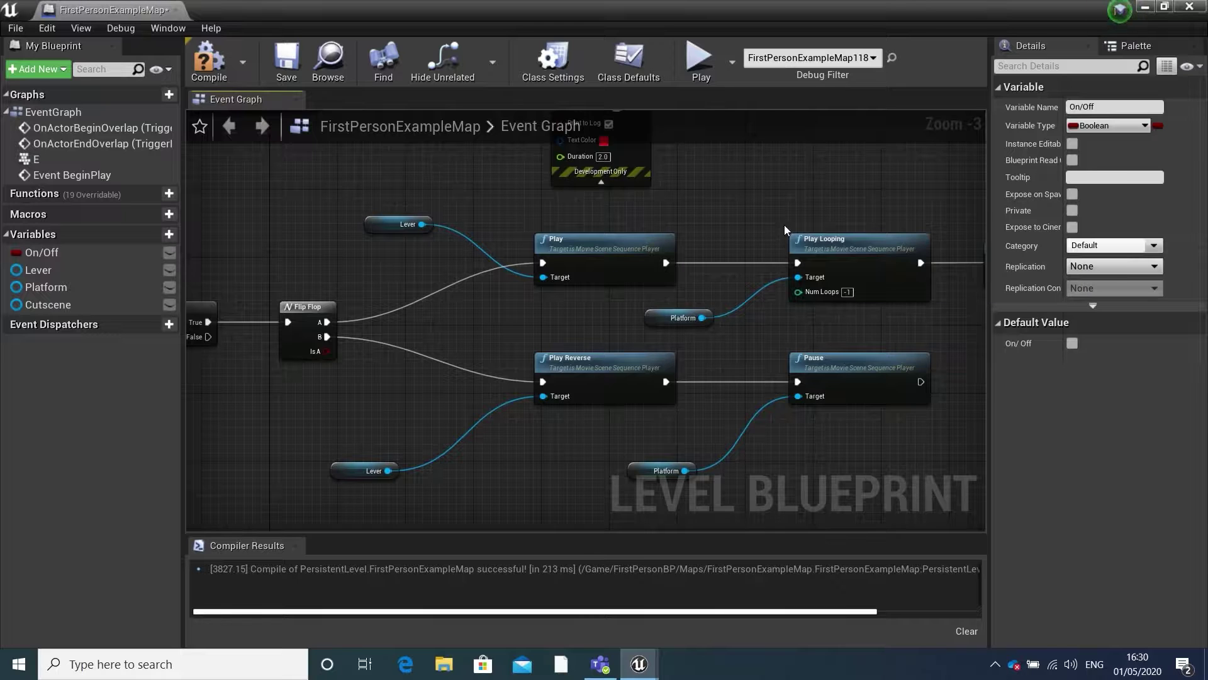
pyautogui.moveTo(784, 225); pyautogui.dragTo(461, 211, button='right')
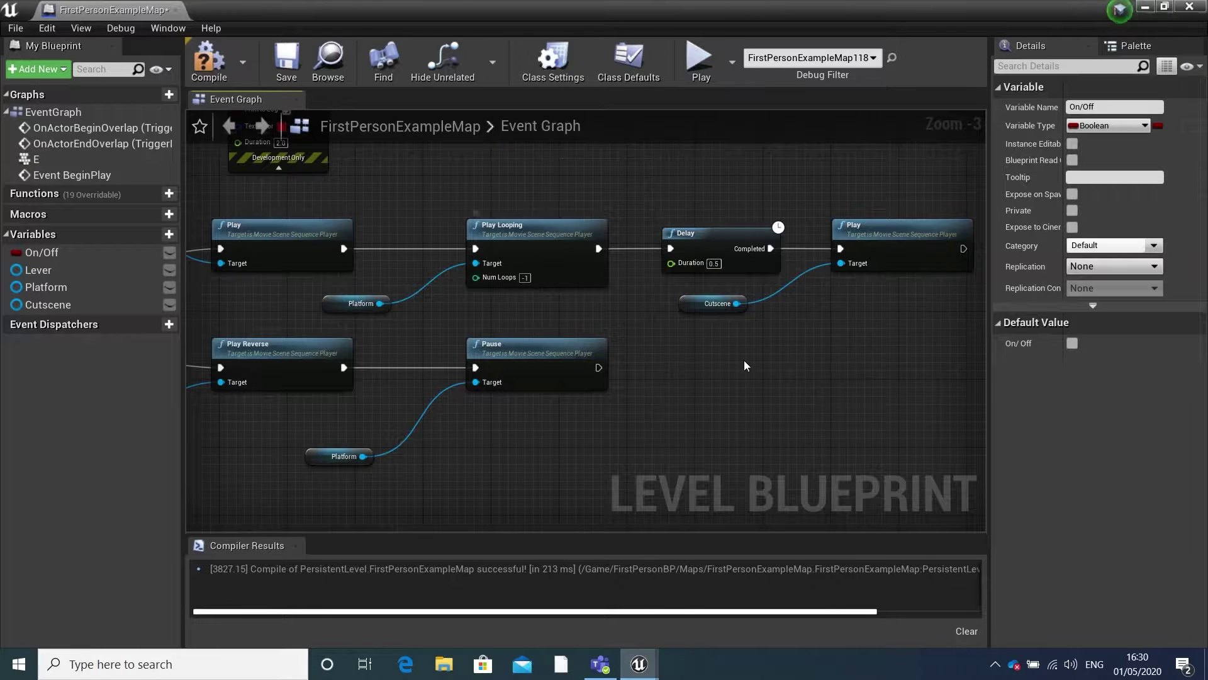
pyautogui.moveTo(745, 366); pyautogui.dragTo(606, 366, button='right')
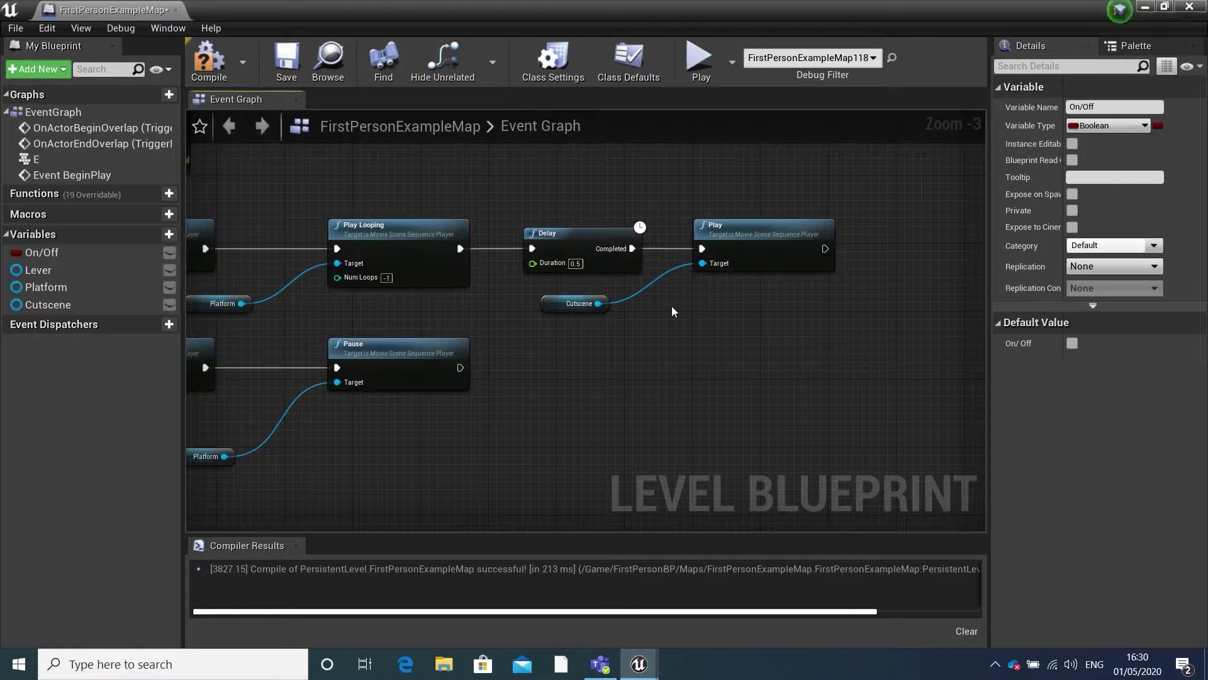
# Examine the Flip Flop B output path through the lever's Play Reverse node to the platform's Pause node.
pyautogui.scroll(-1, 672, 307)
pyautogui.moveTo(501, 432); pyautogui.dragTo(746, 402, button='right')
pyautogui.moveTo(640, 433); pyautogui.dragTo(746, 414, button='right')
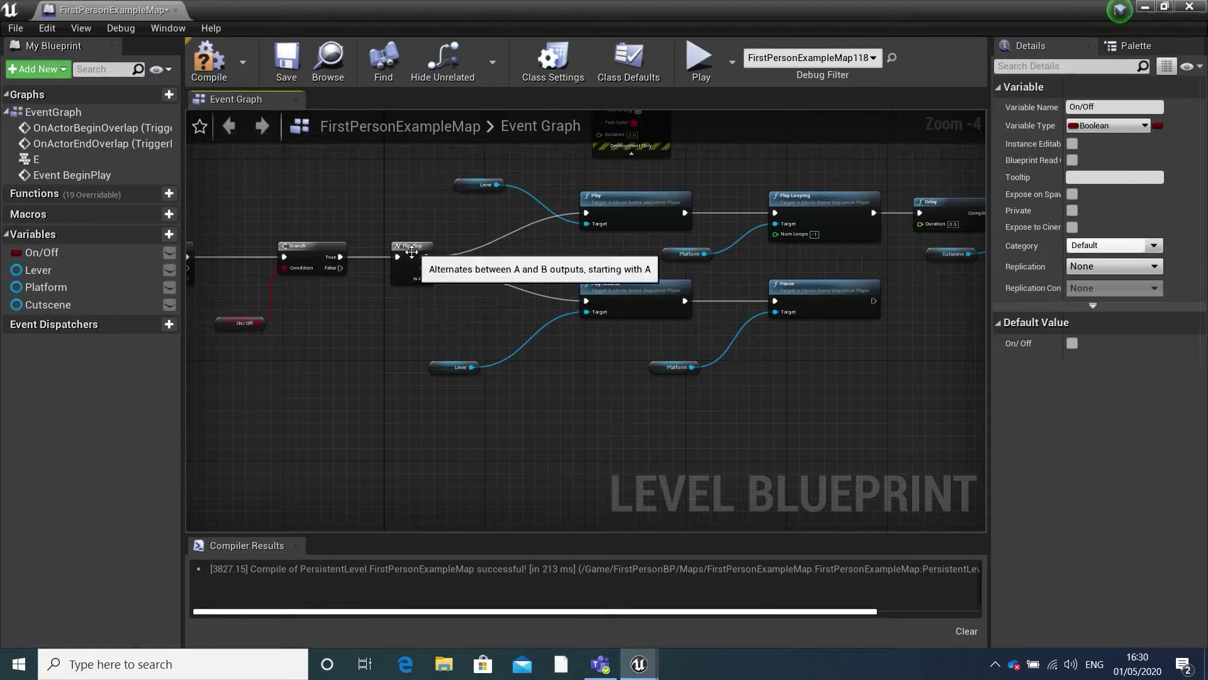
pyautogui.moveTo(582, 404); pyautogui.dragTo(529, 394, button='right')
pyautogui.scroll(1, 528, 394)
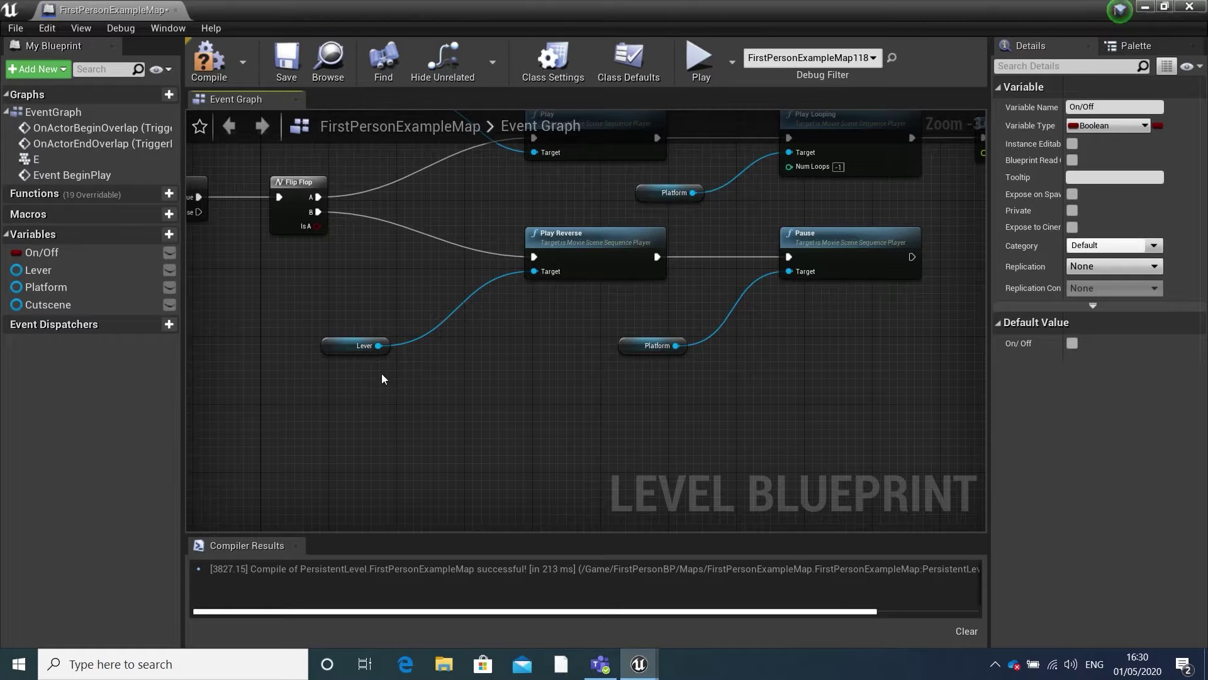
pyautogui.moveTo(786, 331); pyautogui.dragTo(658, 342, button='right')
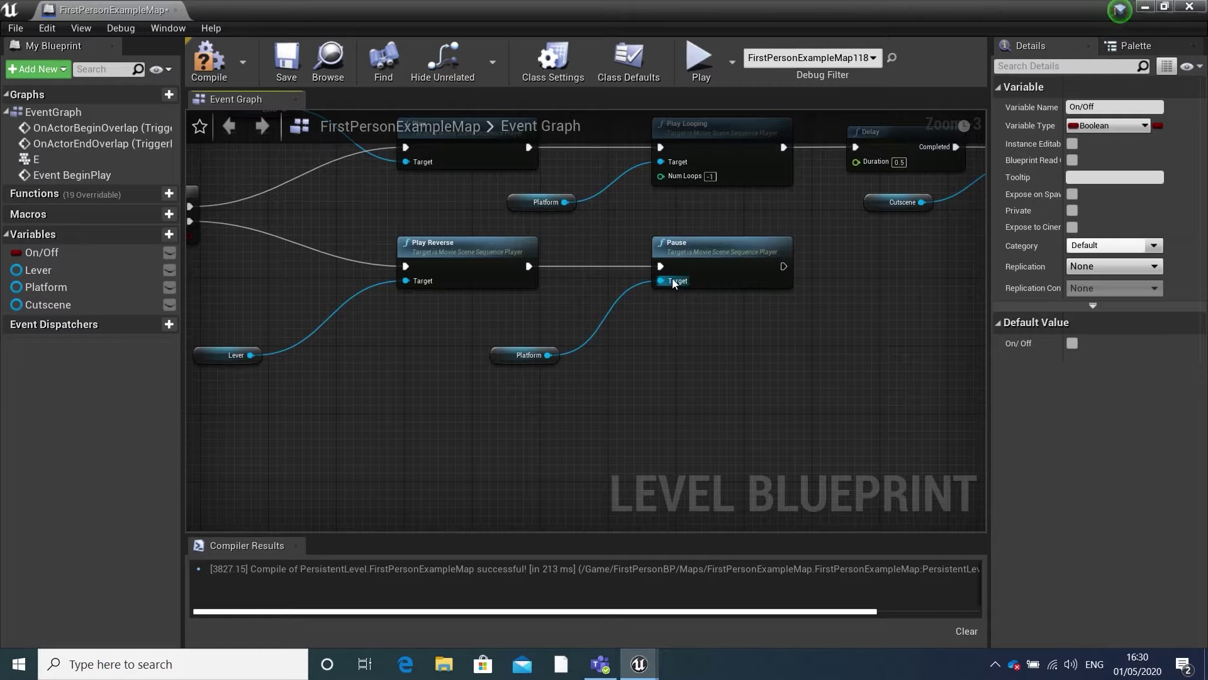
# Compile and save the level blueprint, and close its editor to return to the level.
pyautogui.scroll(-2, 672, 279)
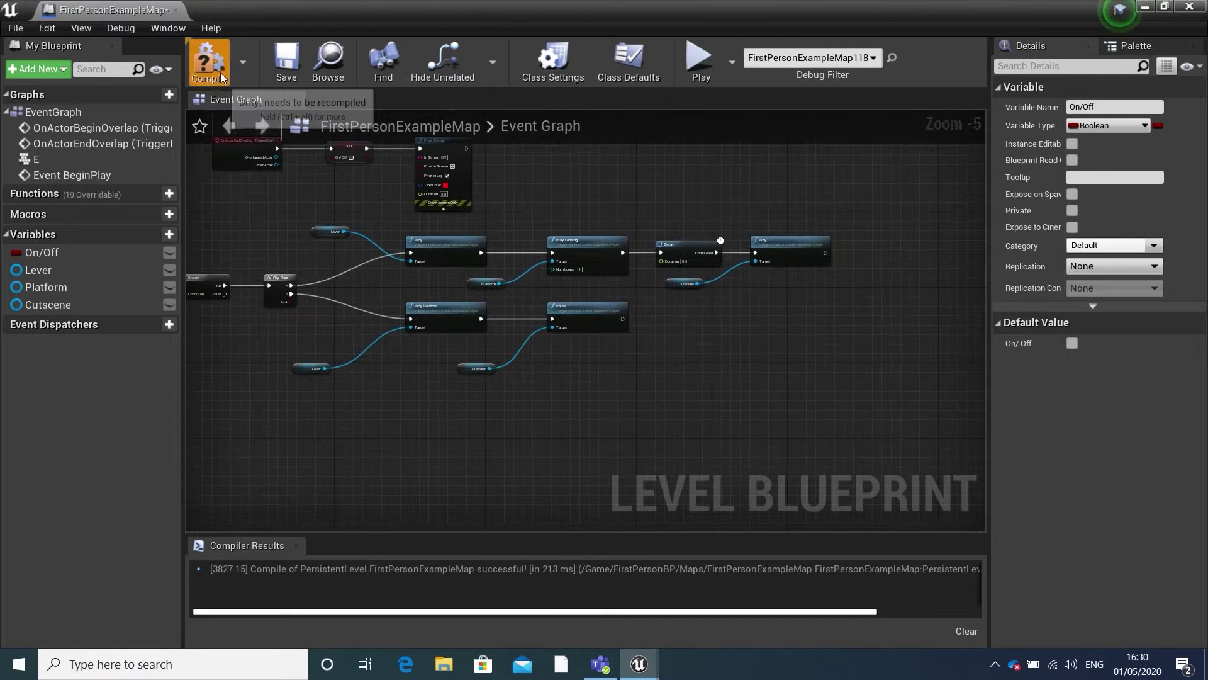
pyautogui.click(286, 69)
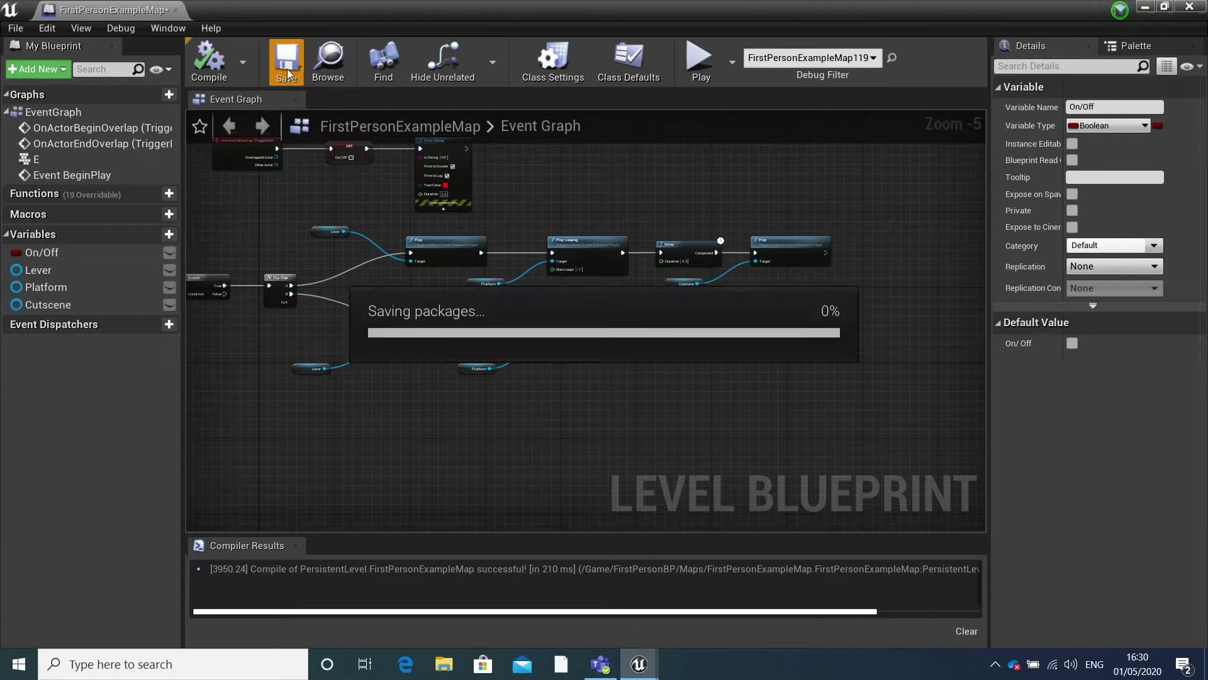
pyautogui.click(1189, 7)
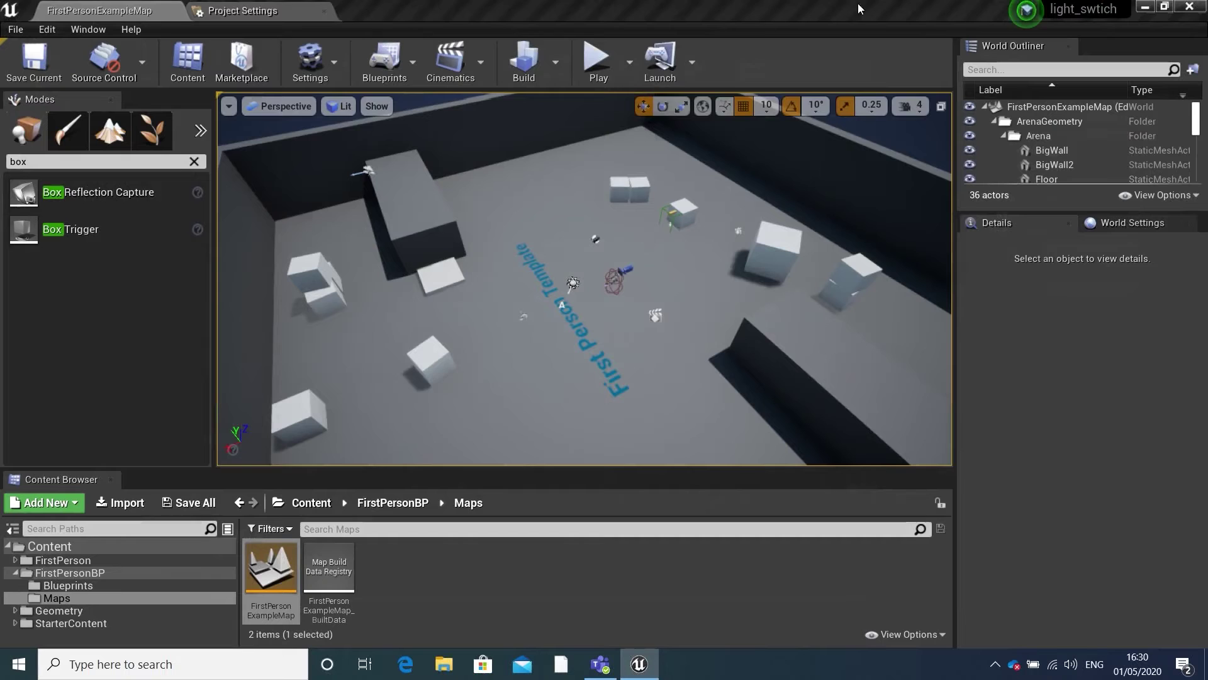
# Play-test the level by walking up to the lever, using it to trigger the platform and cutscene, and backing away.
pyautogui.click(610, 54)
pyautogui.press('w')
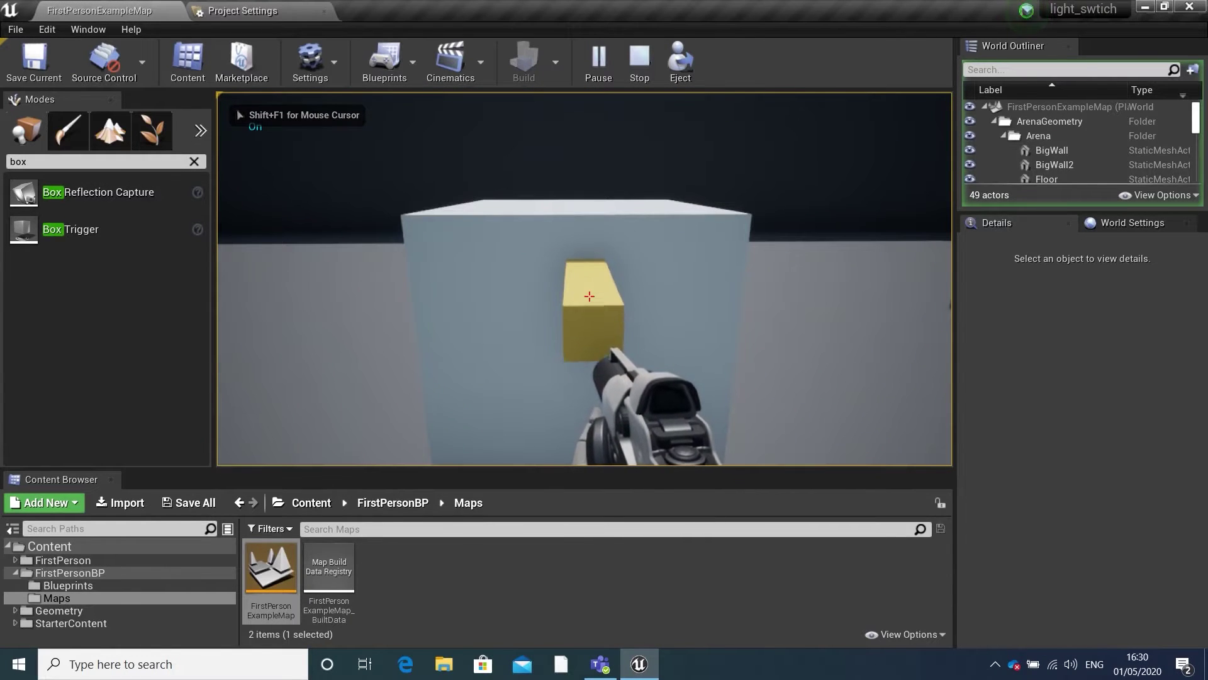
pyautogui.press('e')
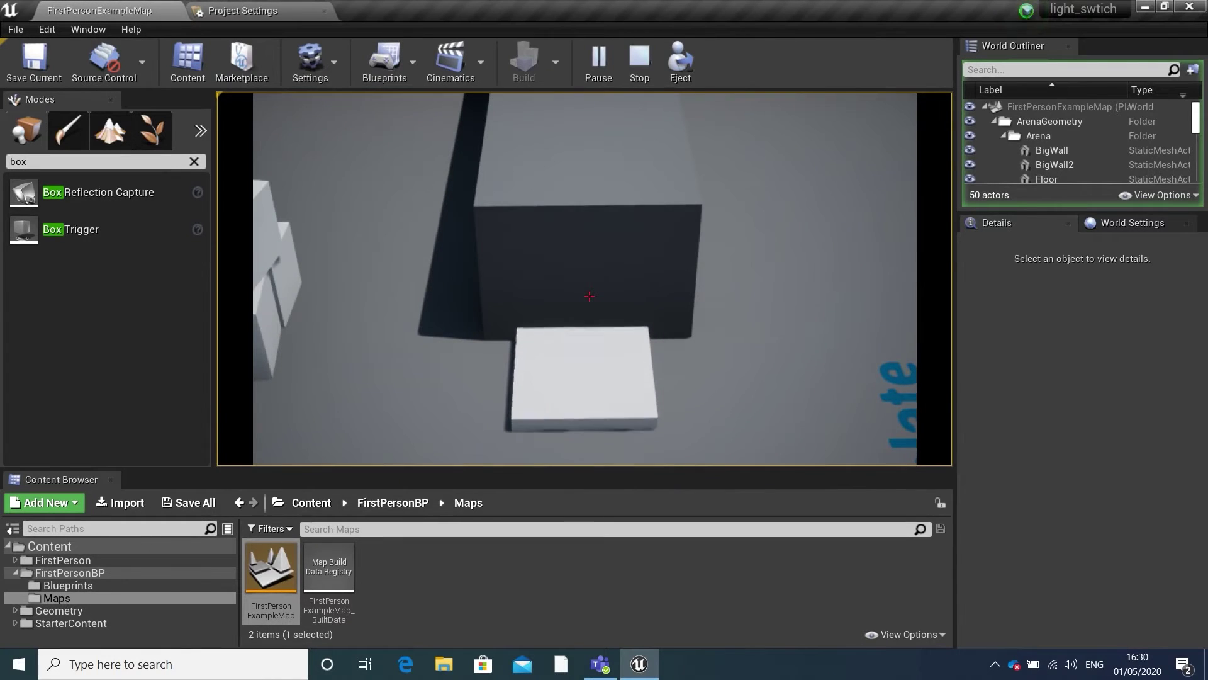
pyautogui.press('s')
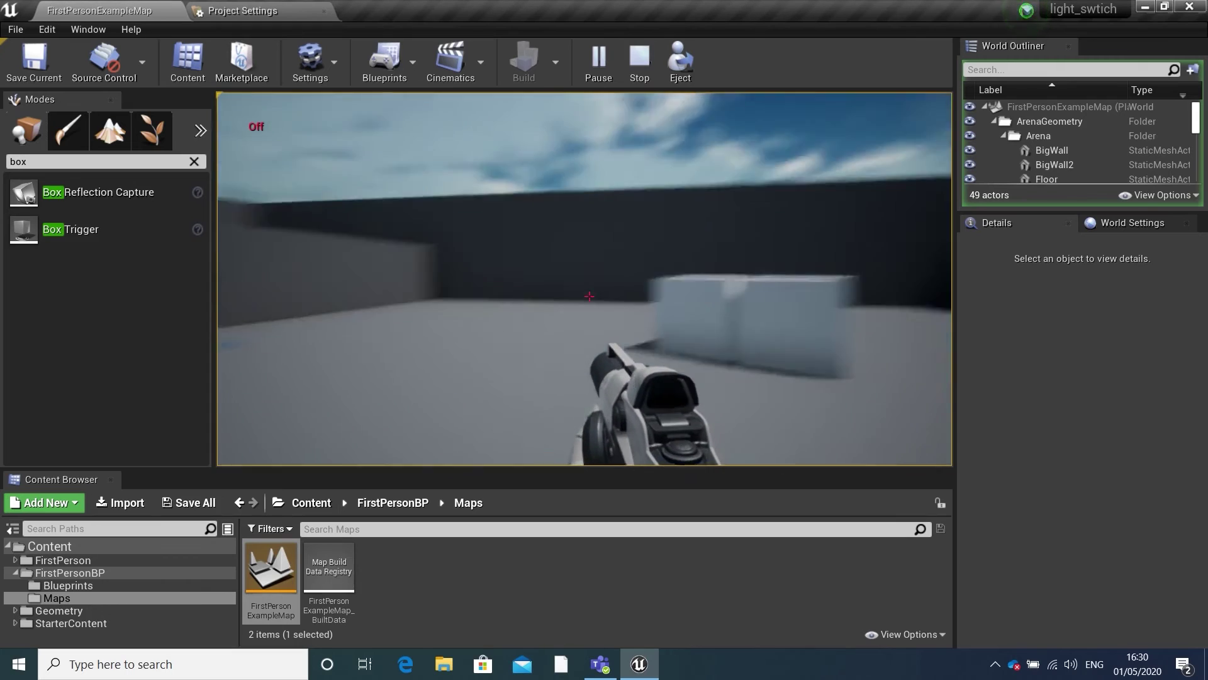